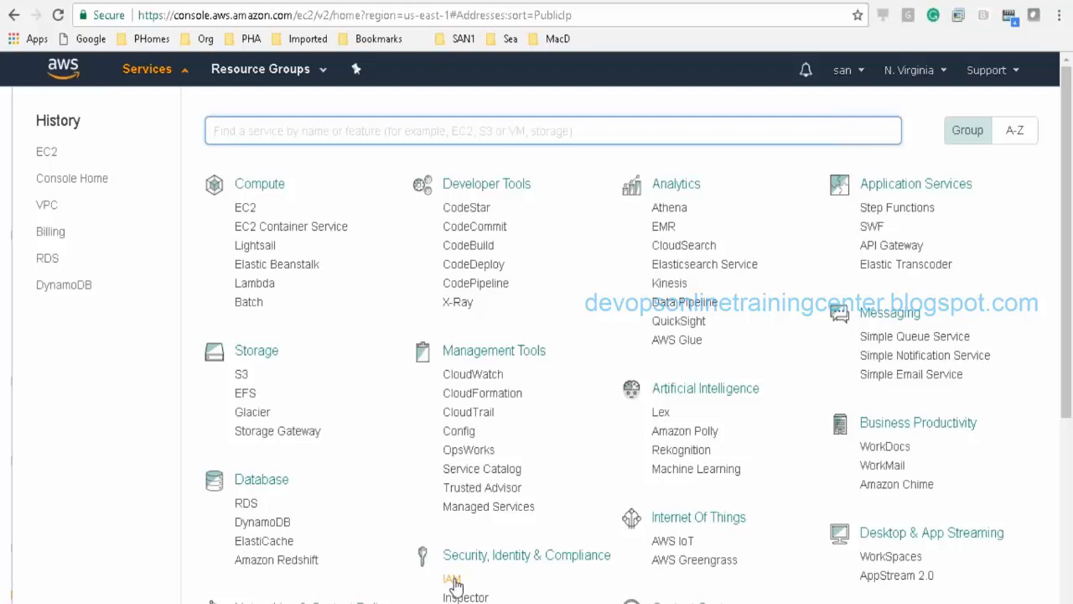
Step: Delete IAM users serveradmin and serveradmin1, then start adding a new user
click(452, 580)
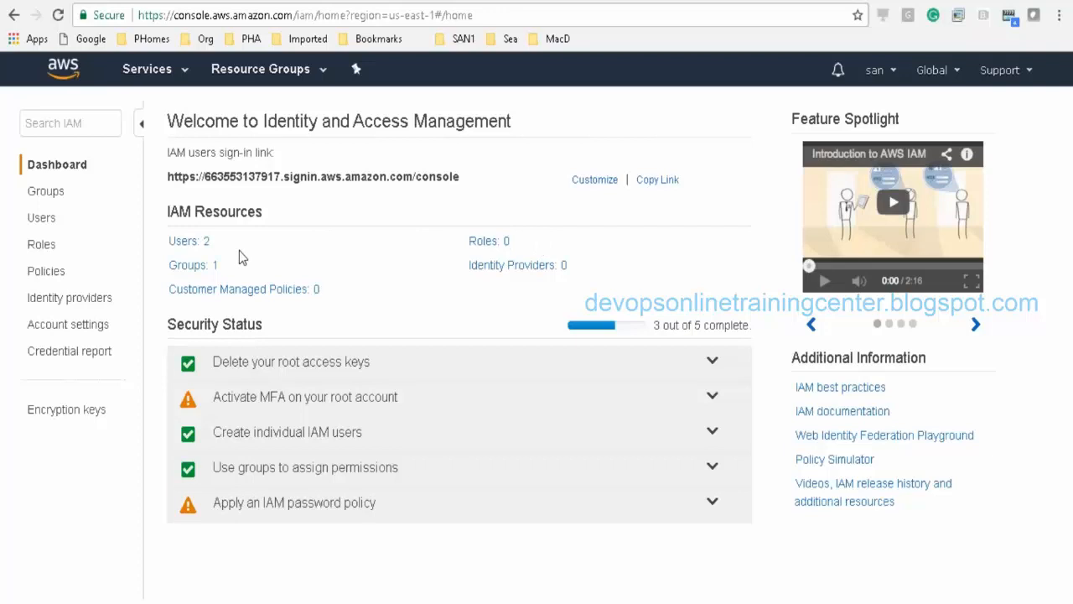
click(41, 220)
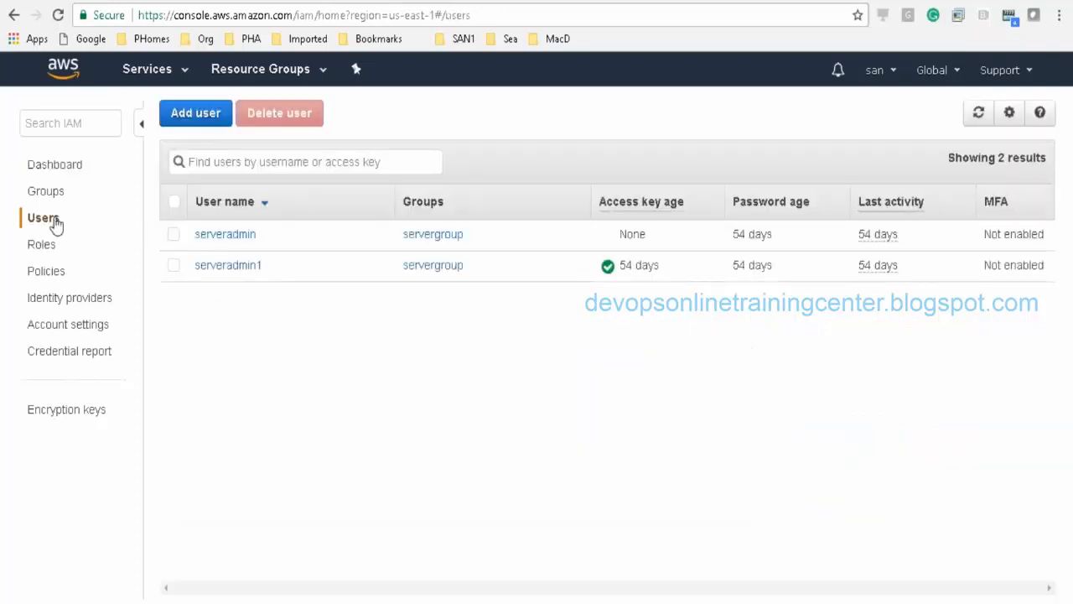
click(174, 236)
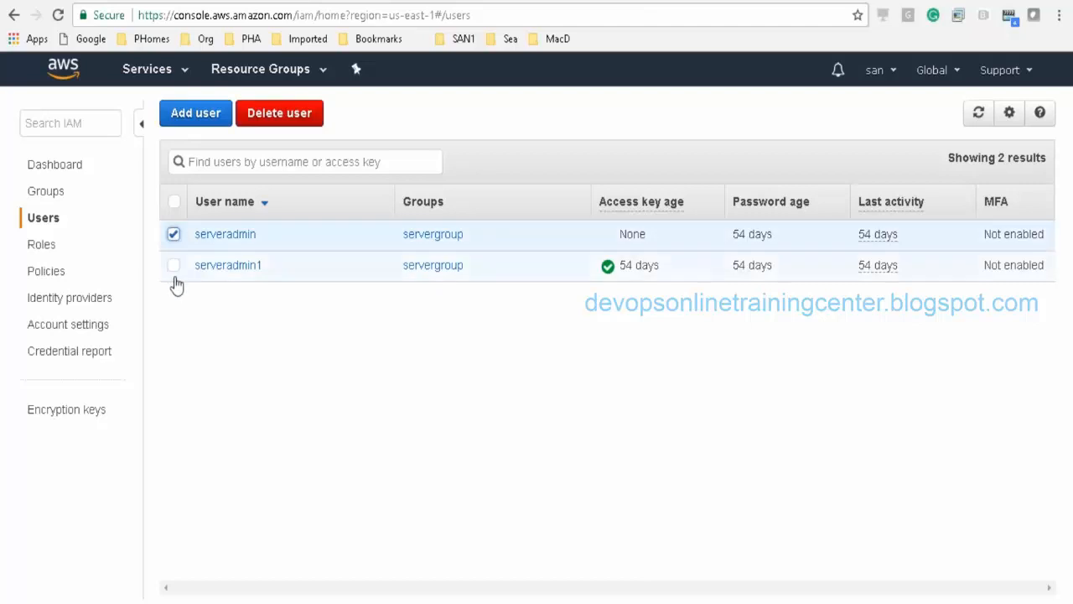
click(174, 265)
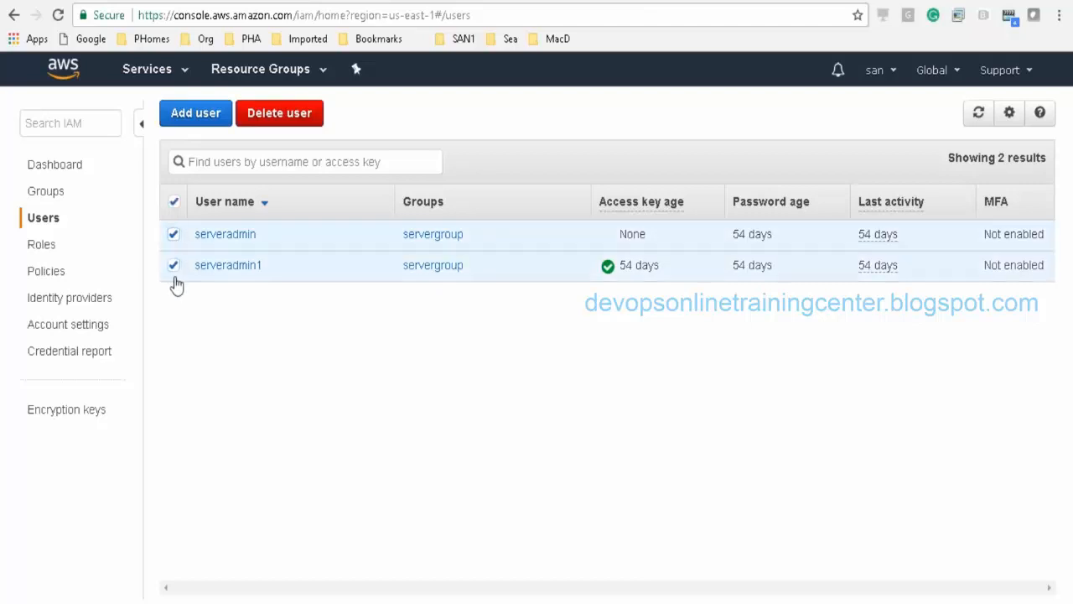
click(295, 116)
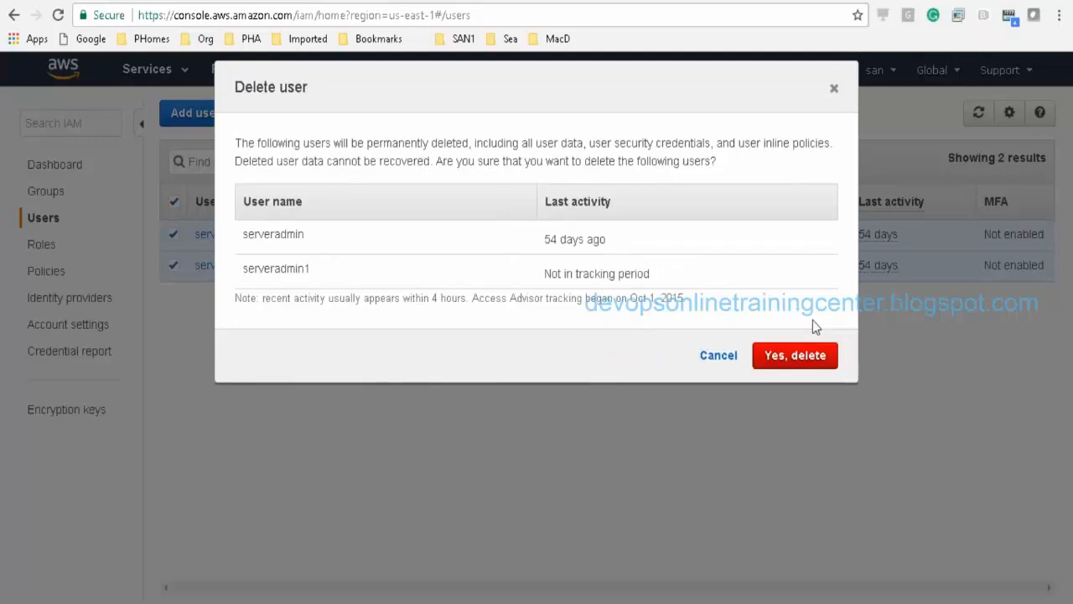
click(790, 359)
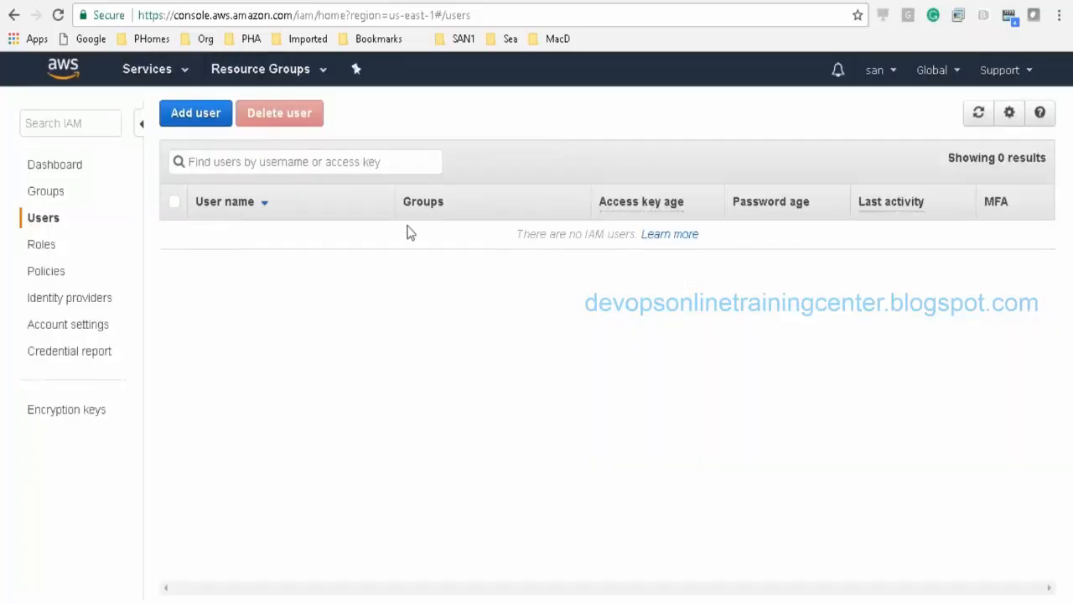
click(196, 112)
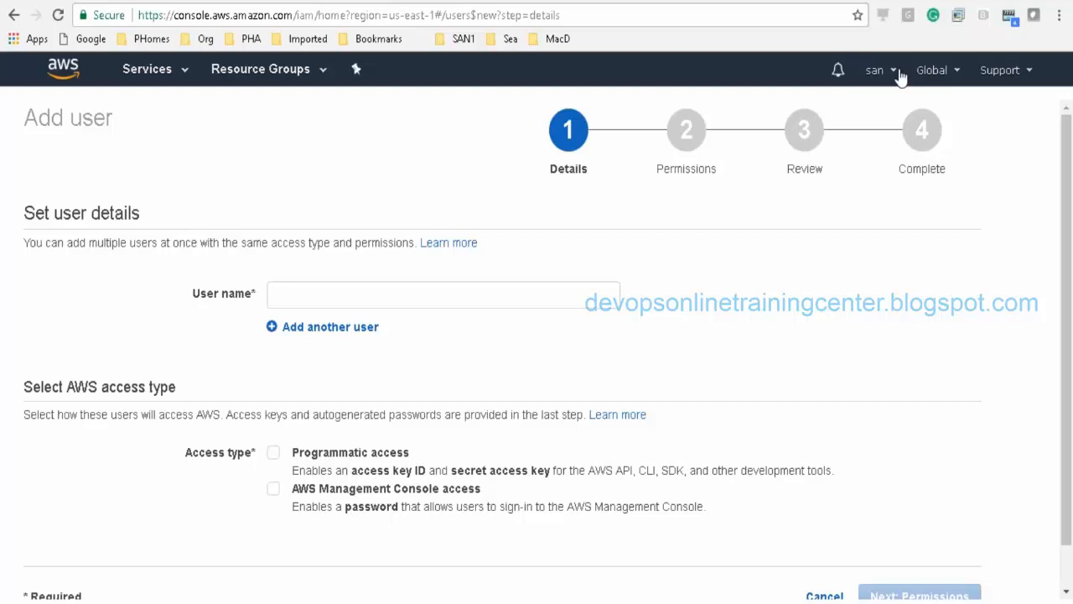
Step: Enter linuxadmin as the new IAM user's name
click(373, 294)
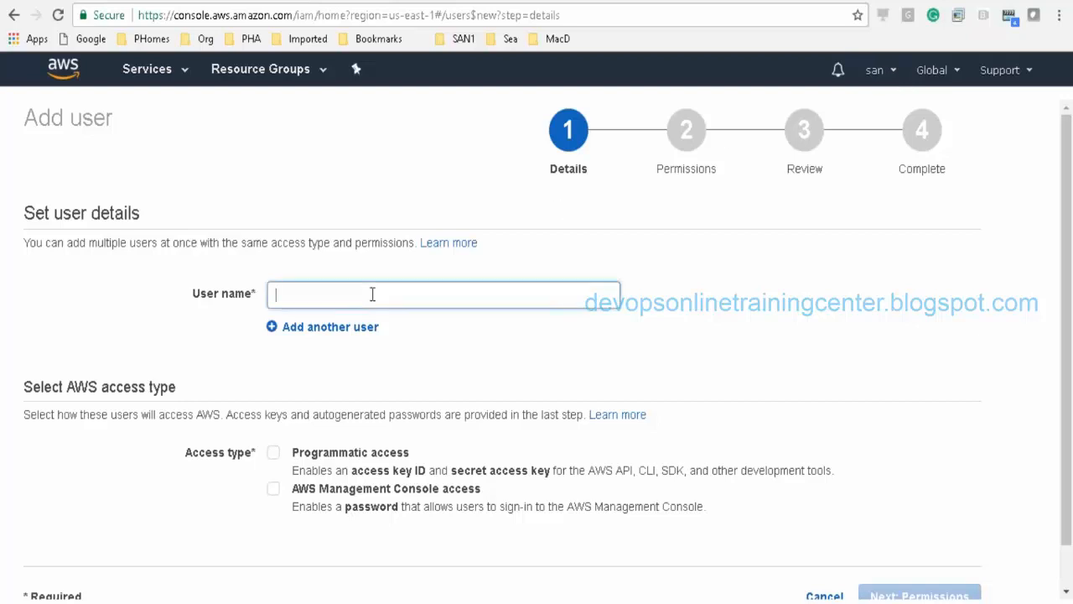
text(linuxadm)
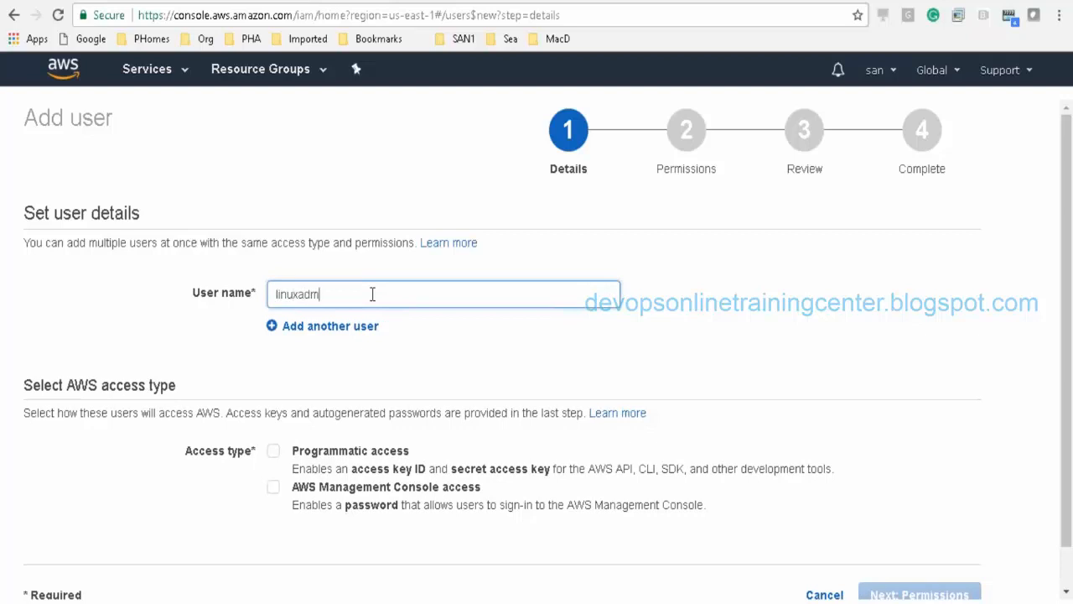
text(in)
drag(1071, 224, 1070, 266)
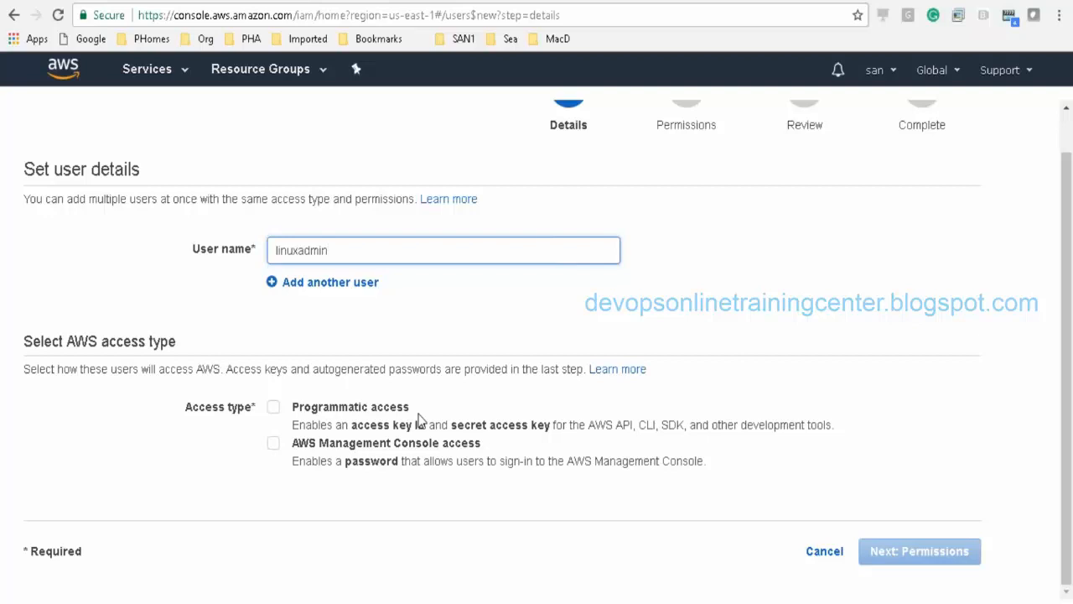
Step: Enable console access for linuxadmin with an autogenerated password rather than a custom one
click(273, 447)
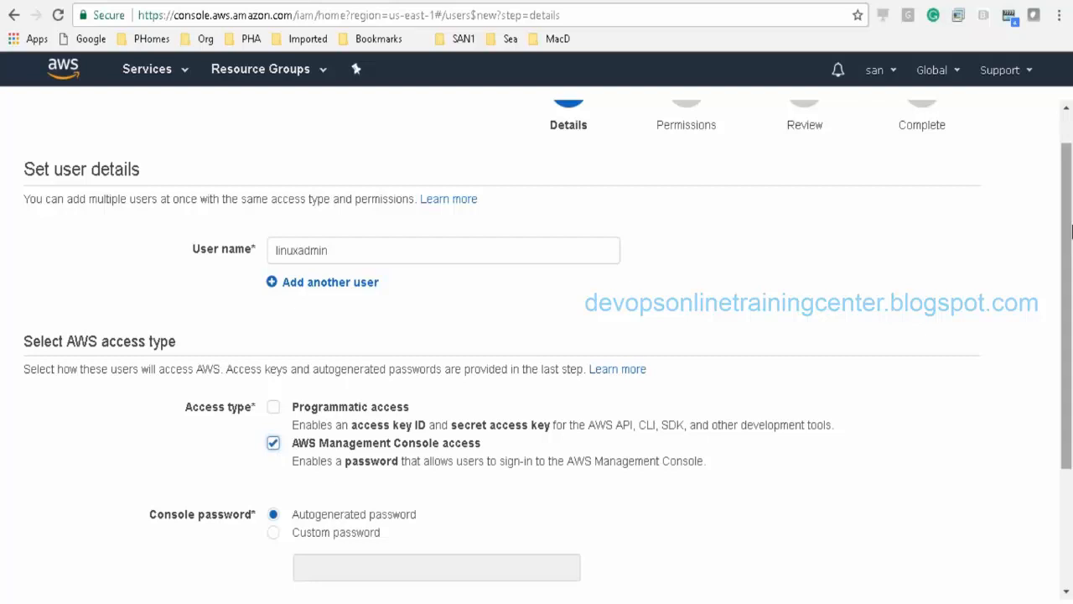
drag(1069, 220, 1069, 336)
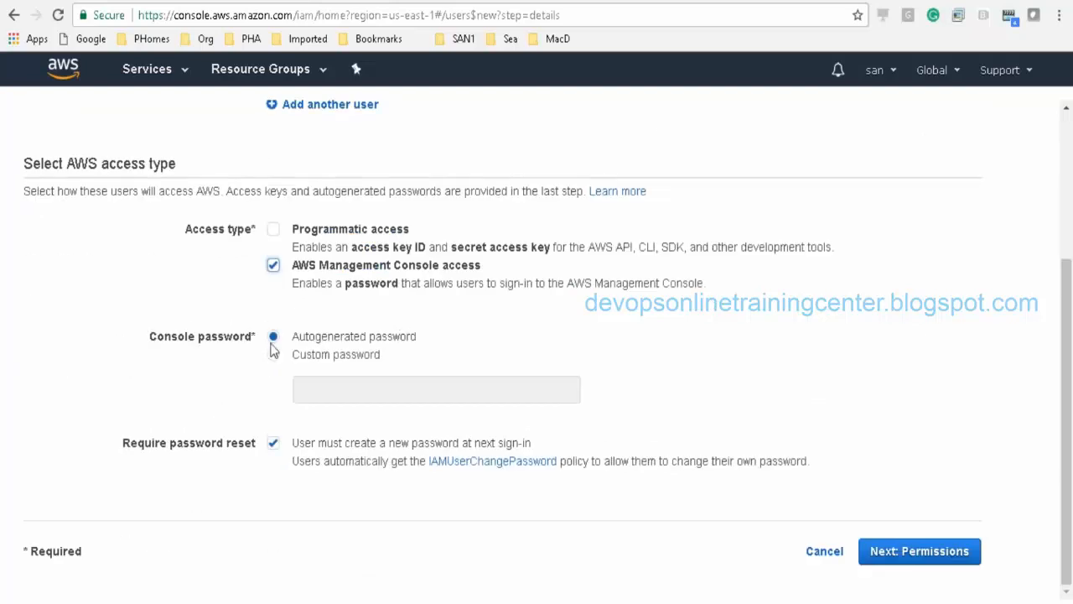
double_click(326, 342)
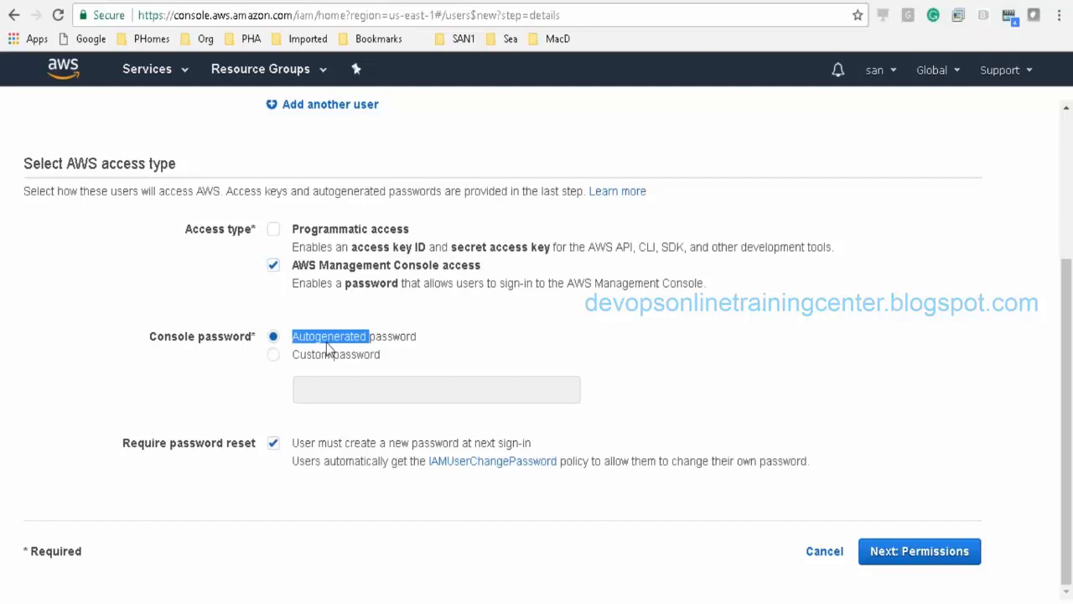
click(314, 362)
double_click(315, 358)
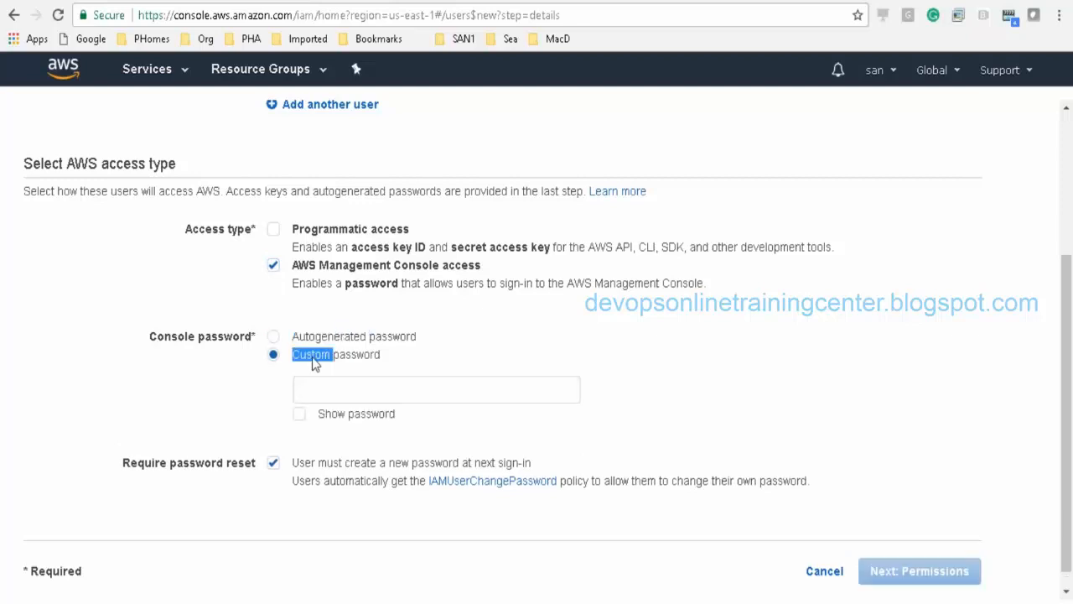
click(326, 386)
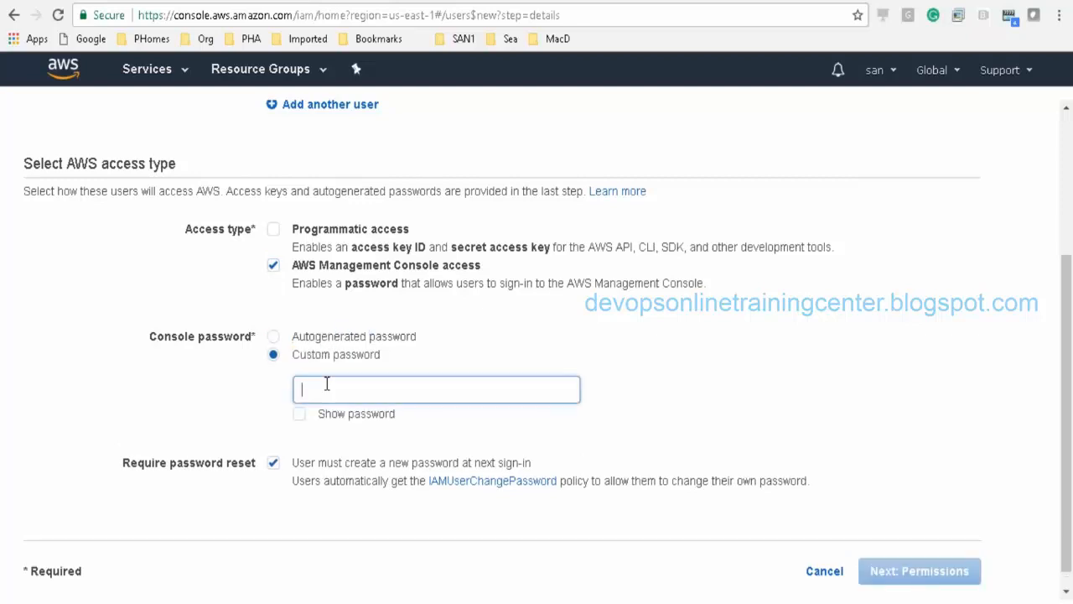
click(275, 338)
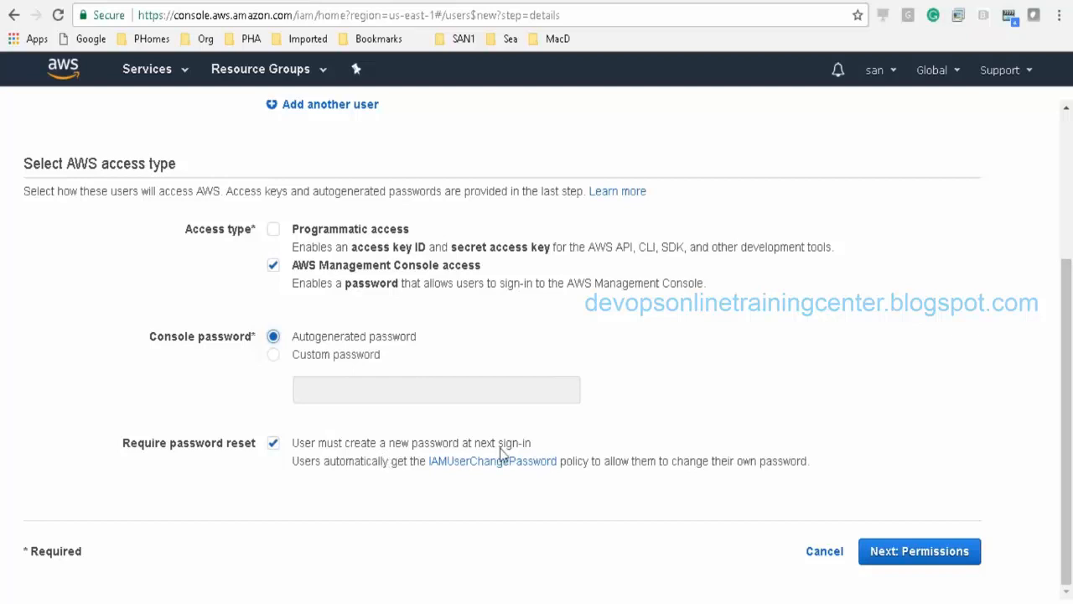
Step: Highlight the autogenerated password and required password reset wording on the form
drag(459, 445, 536, 447)
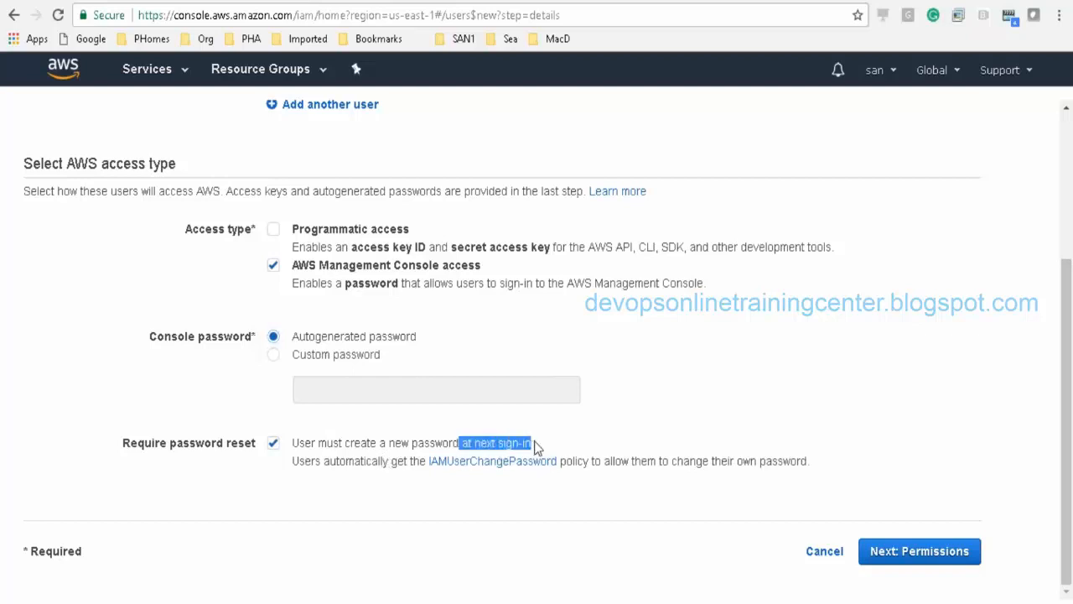
click(536, 447)
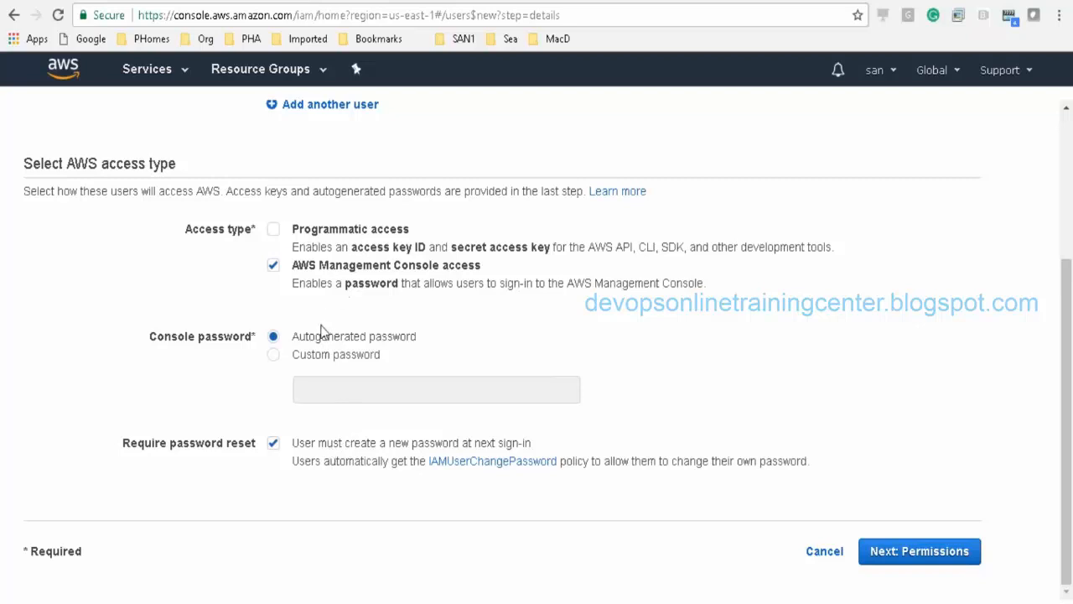
drag(316, 338, 426, 337)
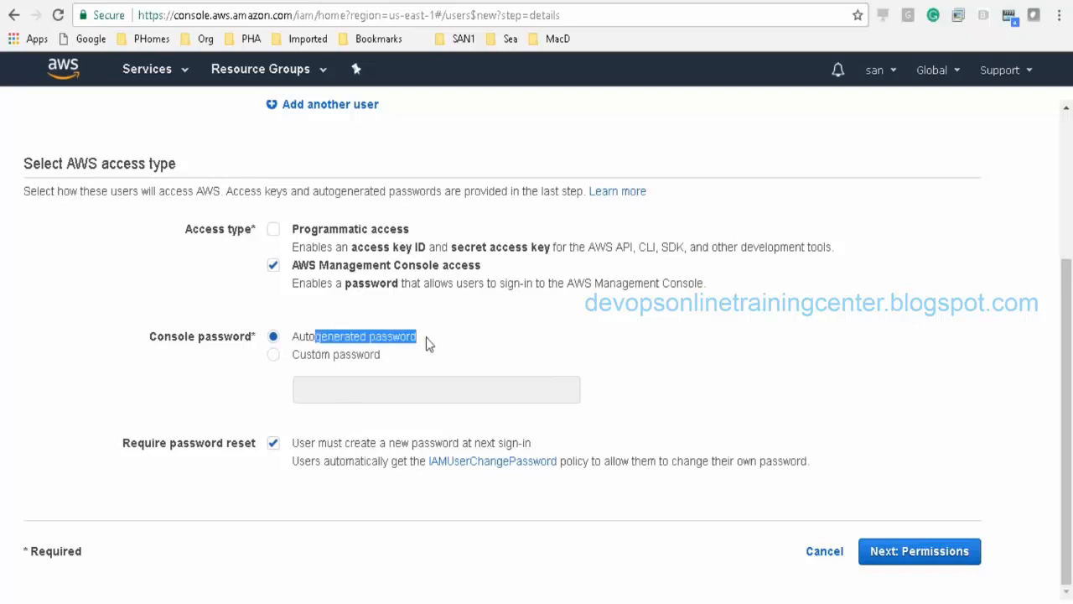
click(426, 337)
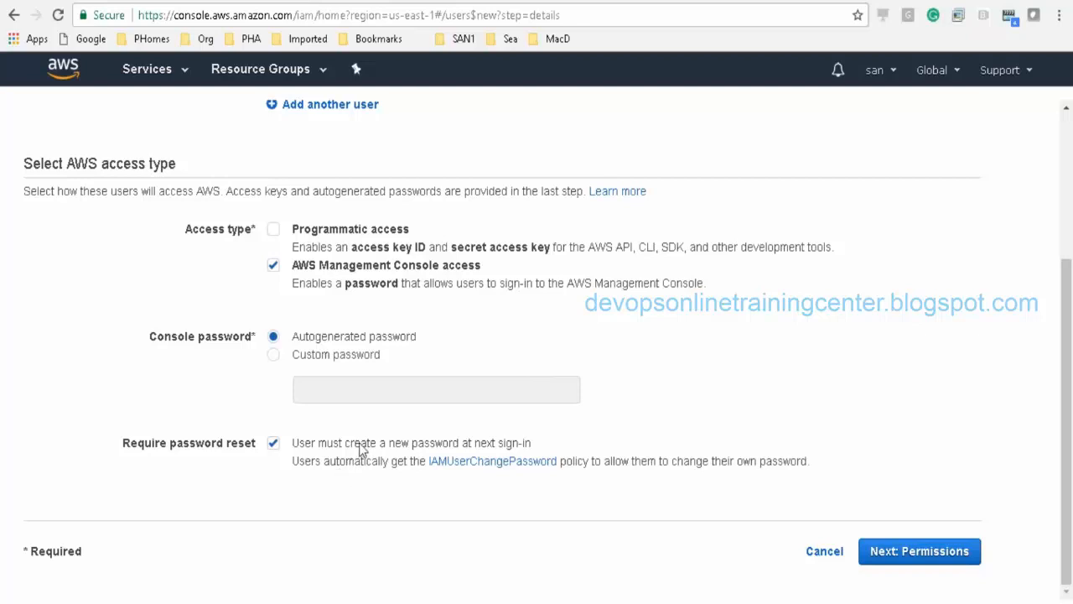
drag(360, 451, 539, 444)
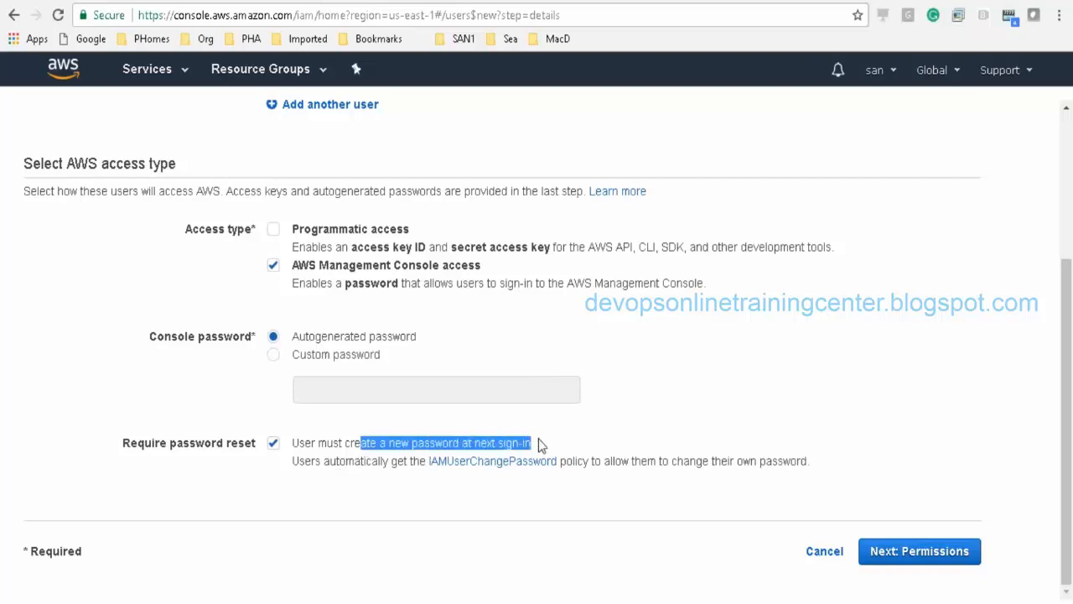
click(594, 419)
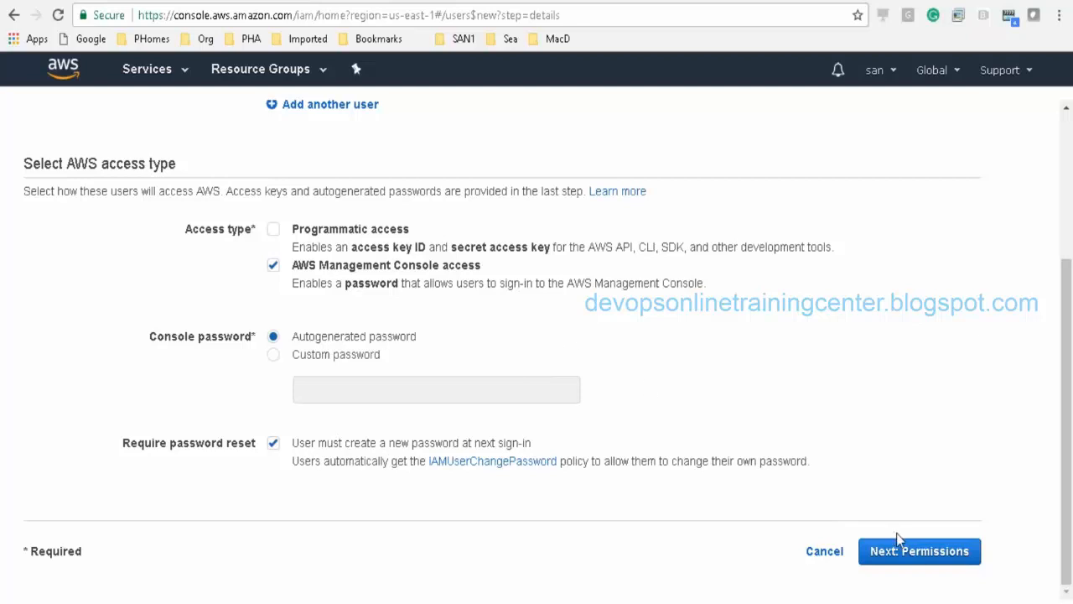
Step: Proceed to the permissions step and start creating a new group
click(916, 552)
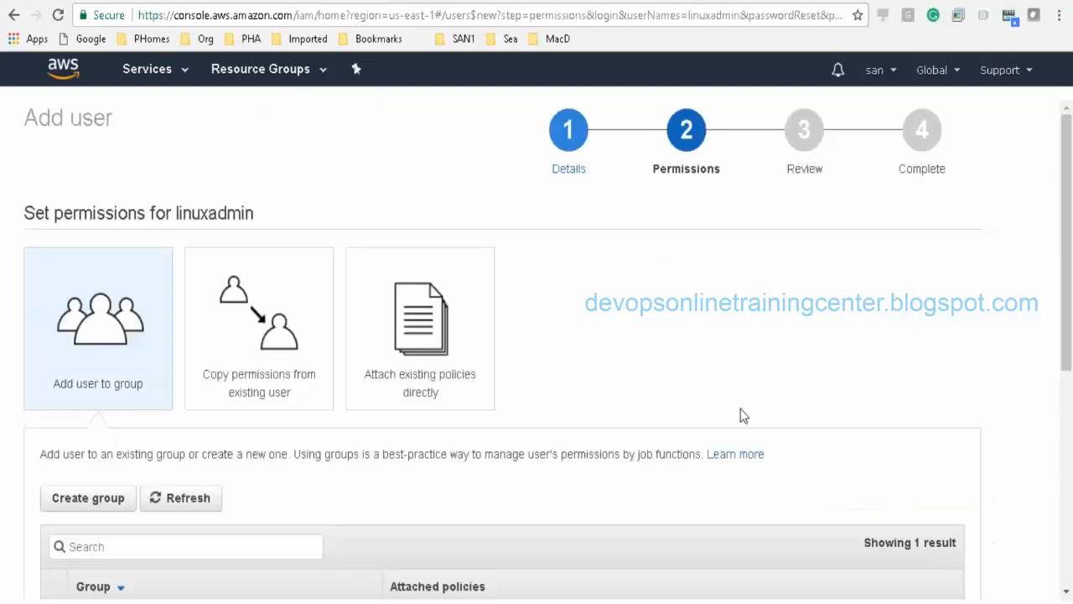
drag(1069, 195, 1062, 319)
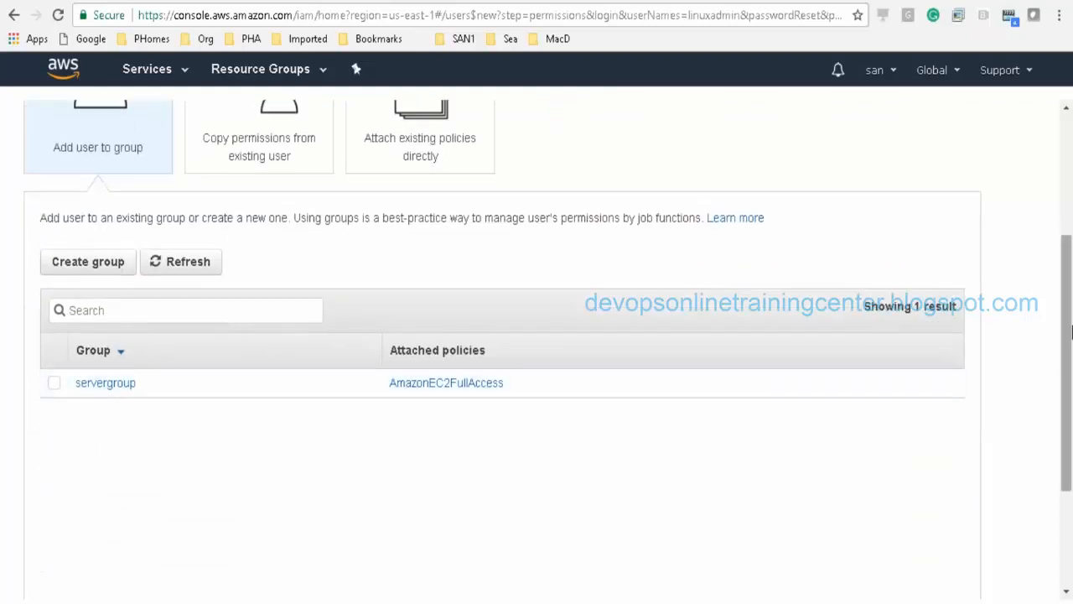
scroll(1070, 333, up, 1)
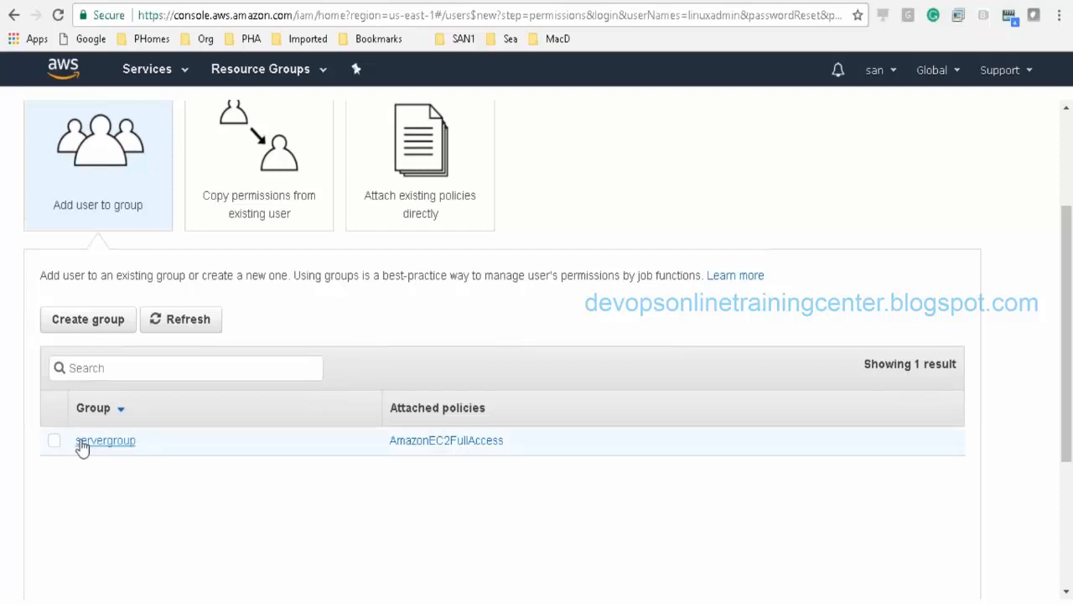
click(106, 318)
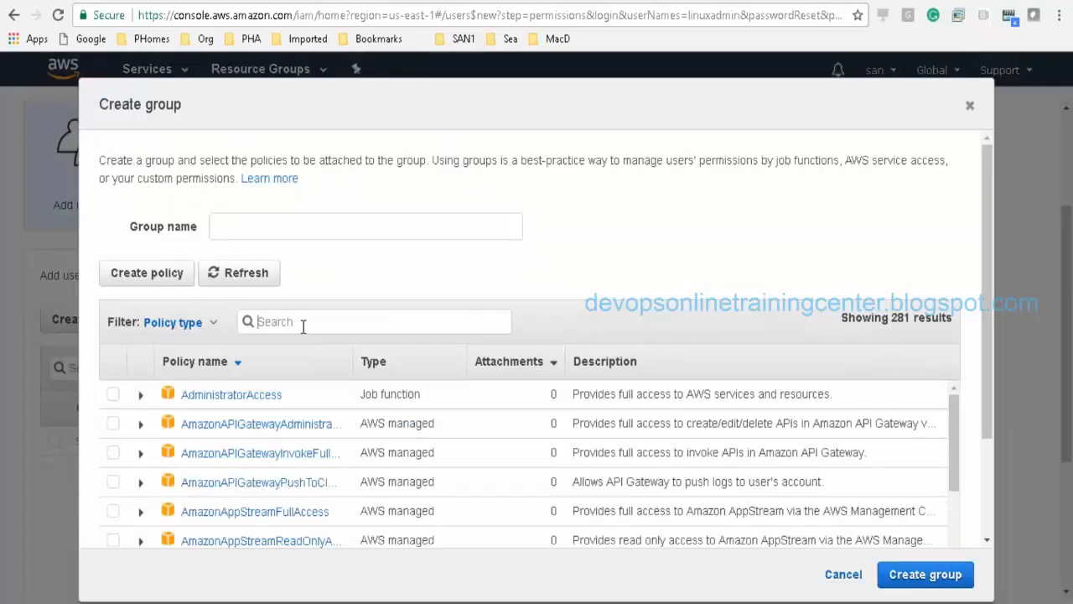
Step: Name the new group linuxadmingroup
click(271, 223)
text(lim)
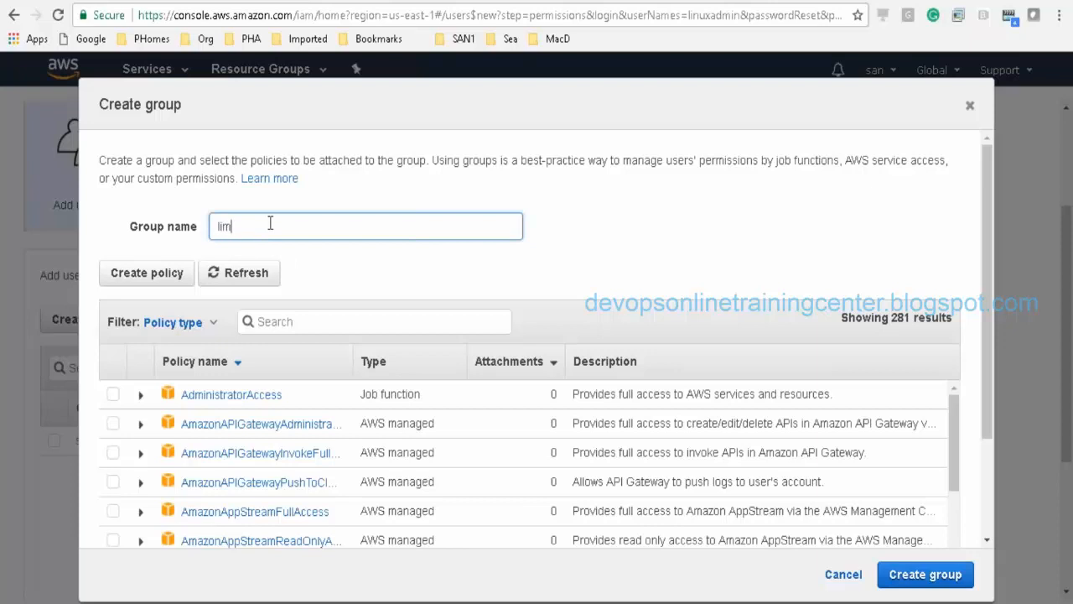
key(BackSpace)
key(BackSpace)
text(inuc)
key(BackSpace)
text(xs)
text(adm)
key(BackSpace)
key(BackSpace)
key(BackSpace)
key(BackSpace)
text(admingroup)
click(311, 319)
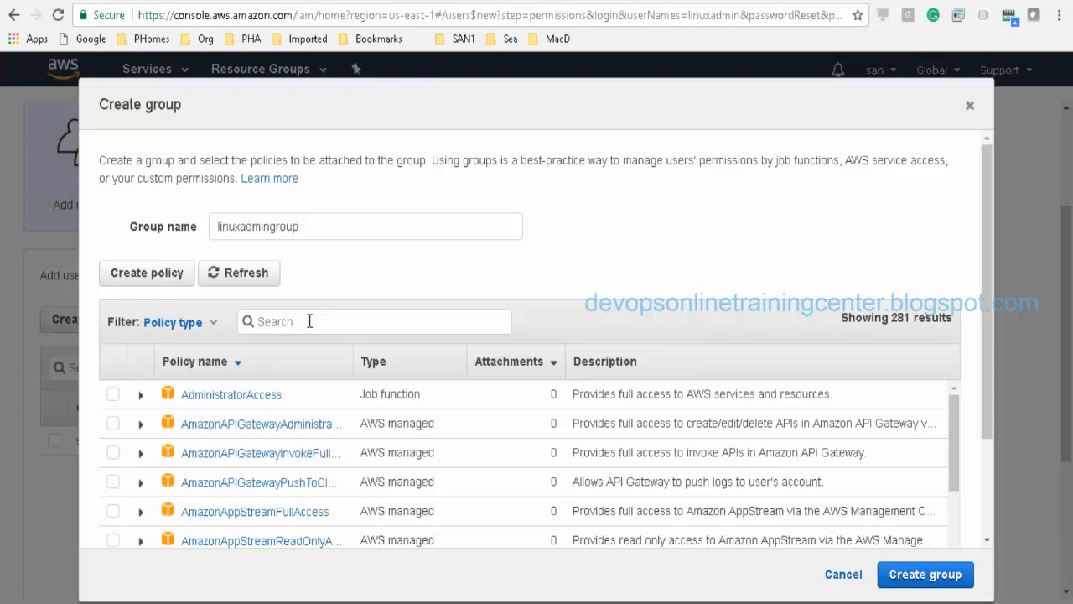
Step: Search policies for ec2full and create linuxadmingroup with AmazonEC2FullAccess attached
click(310, 321)
text(fullac)
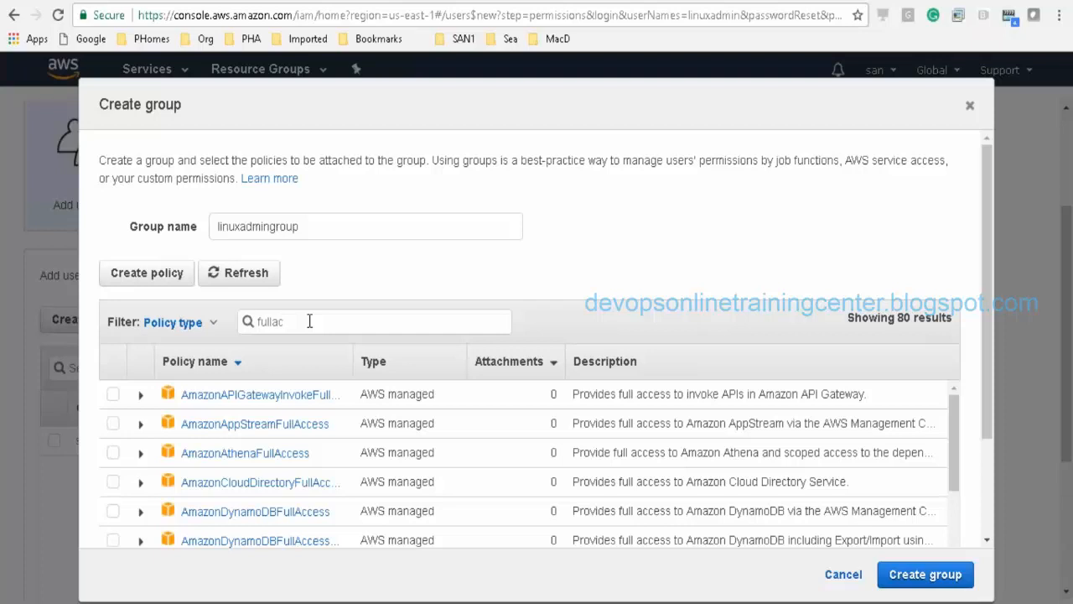
key(BackSpace)
key(BackSpace)
key(BackSpace)
key(BackSpace)
key(BackSpace)
key(BackSpace)
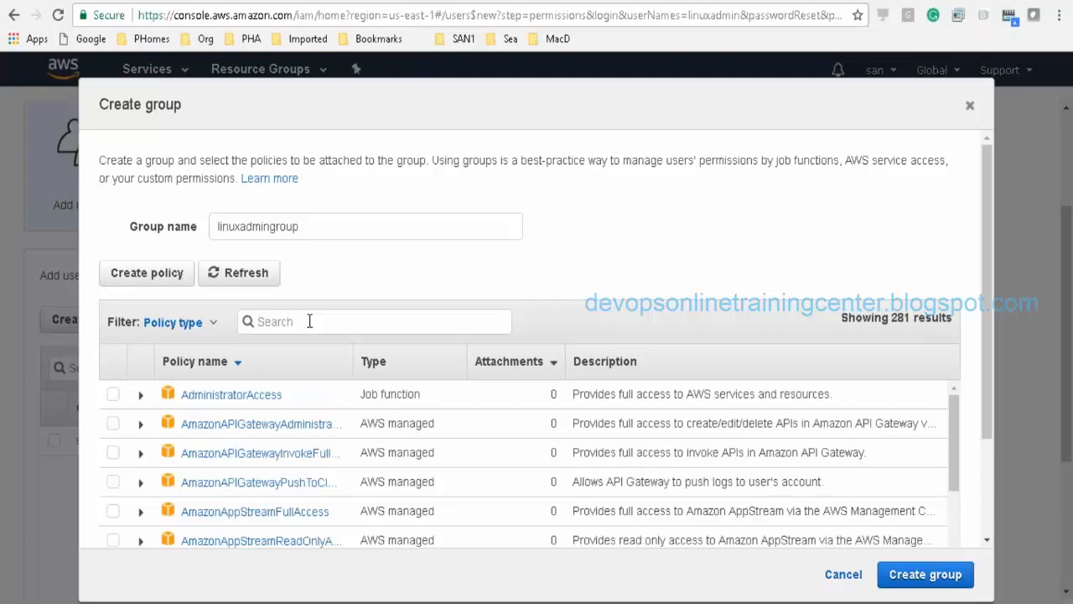
text(ec2full)
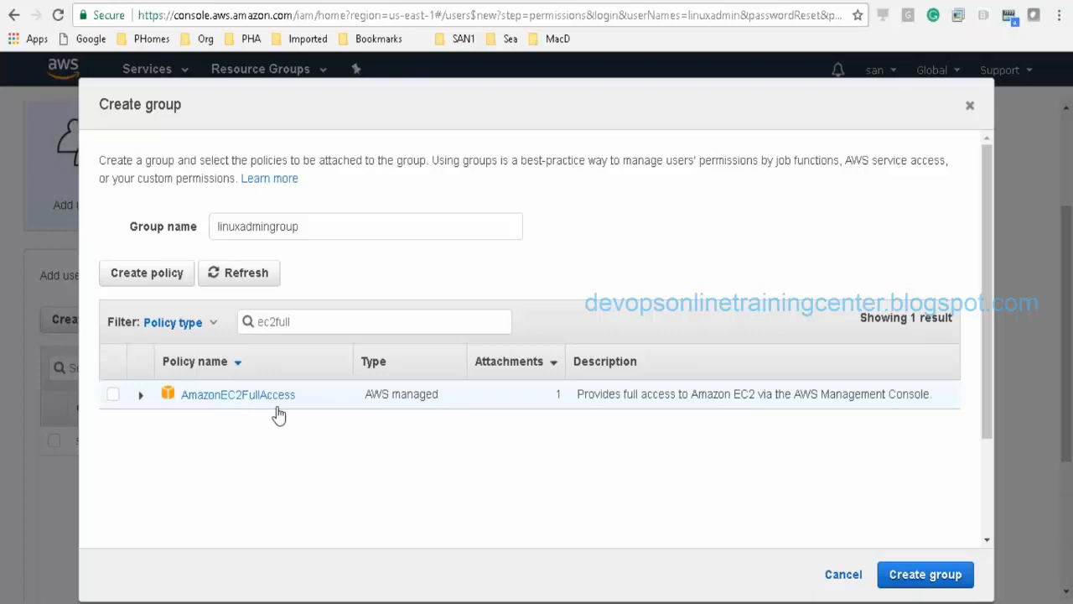
click(115, 399)
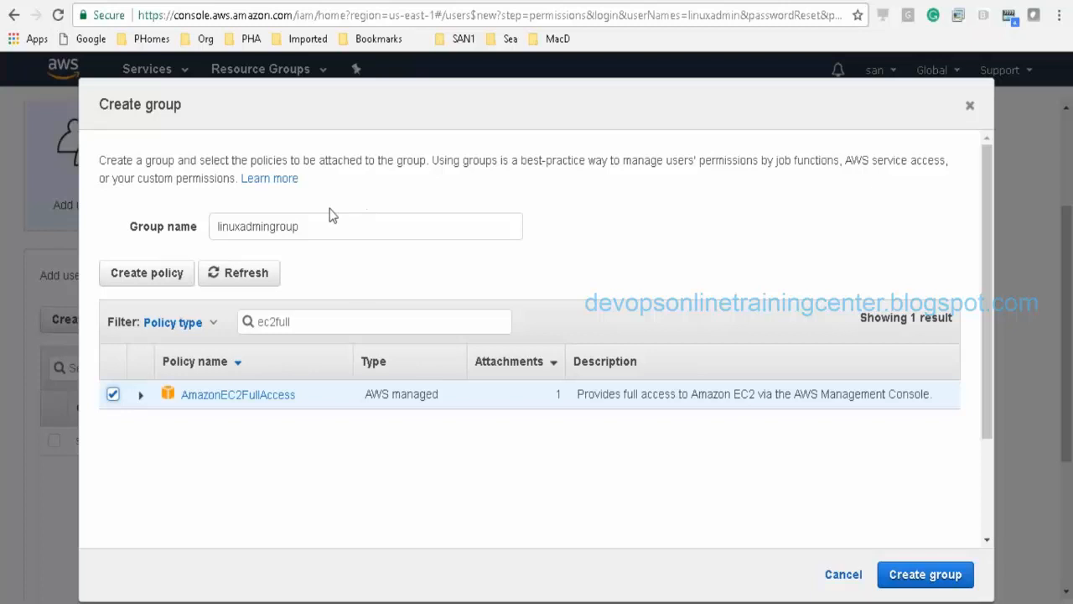
click(926, 578)
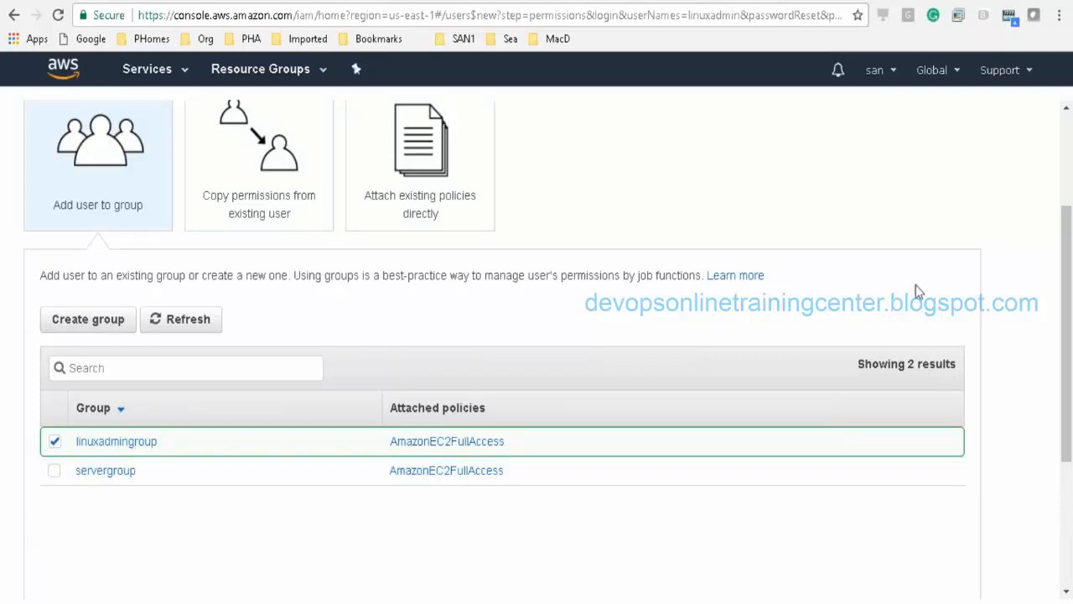
Step: Review and create the linuxadmin user
drag(1069, 316, 1068, 441)
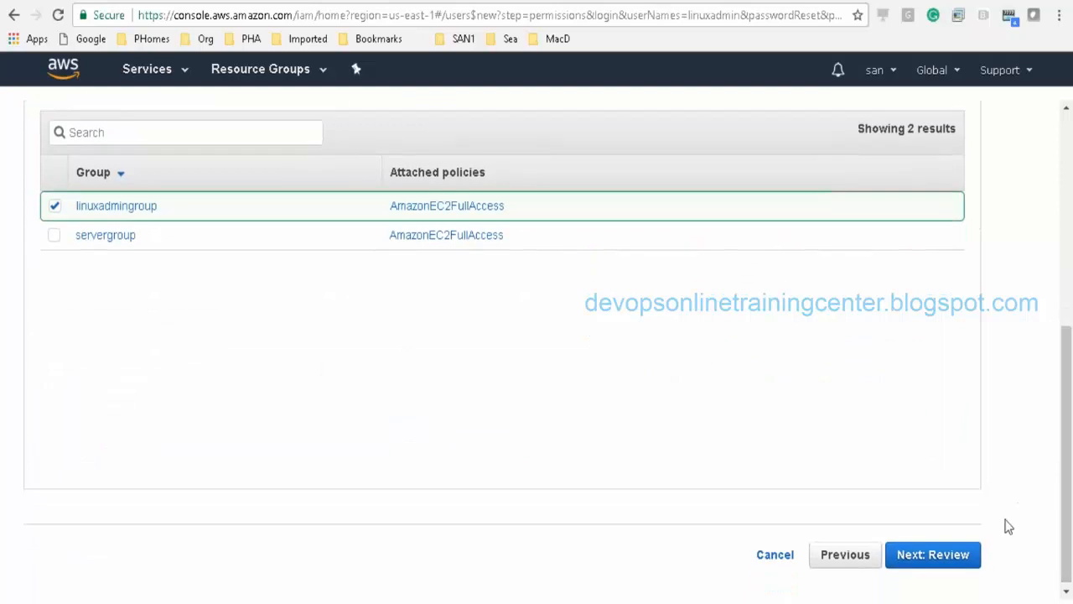
click(947, 565)
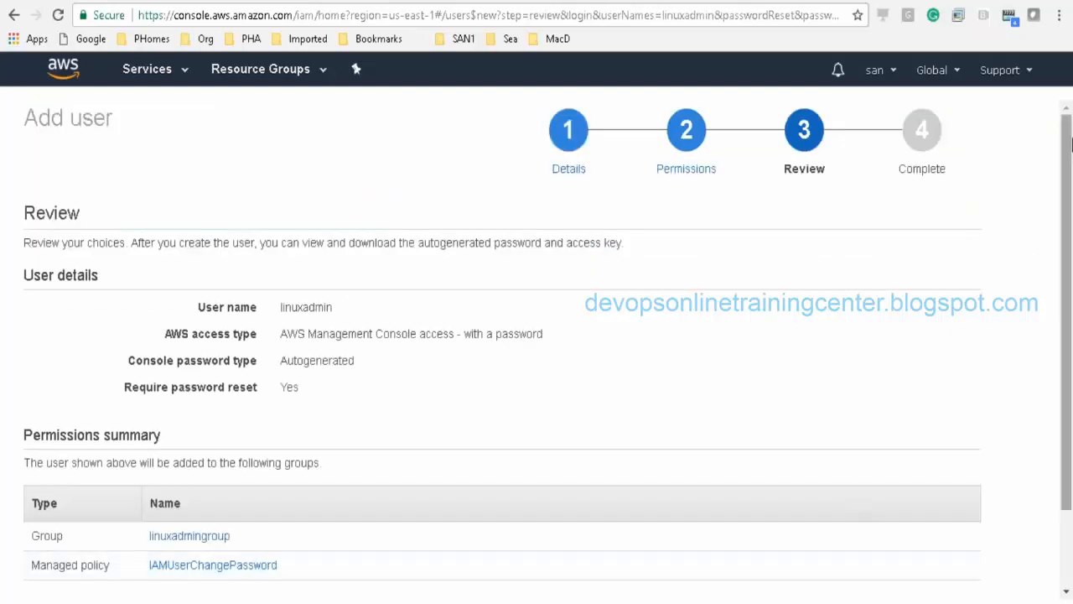
drag(1070, 172, 1070, 256)
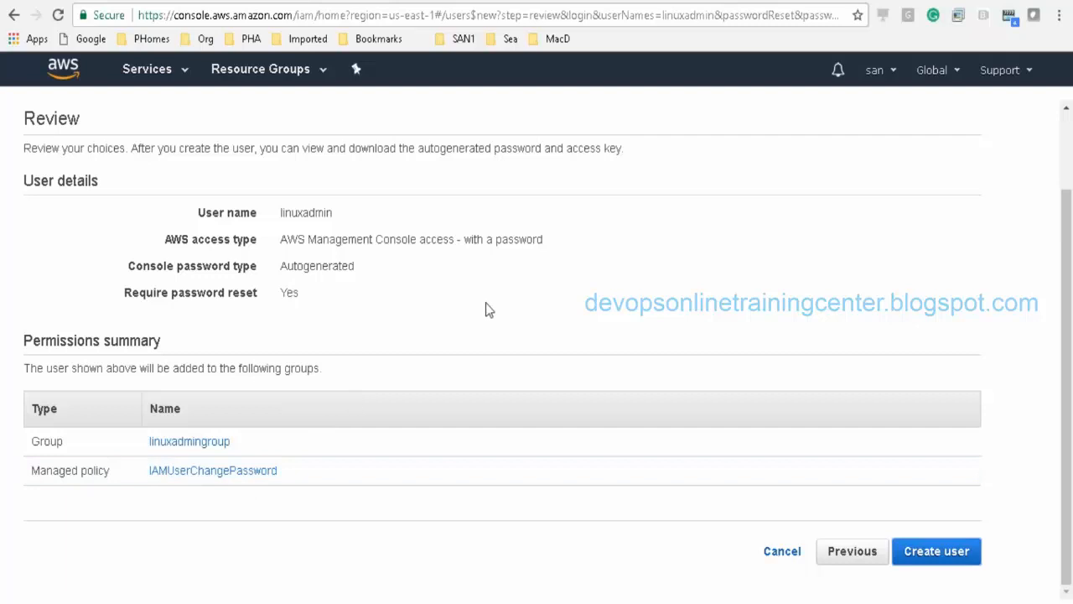
scroll(1069, 259, up, 1)
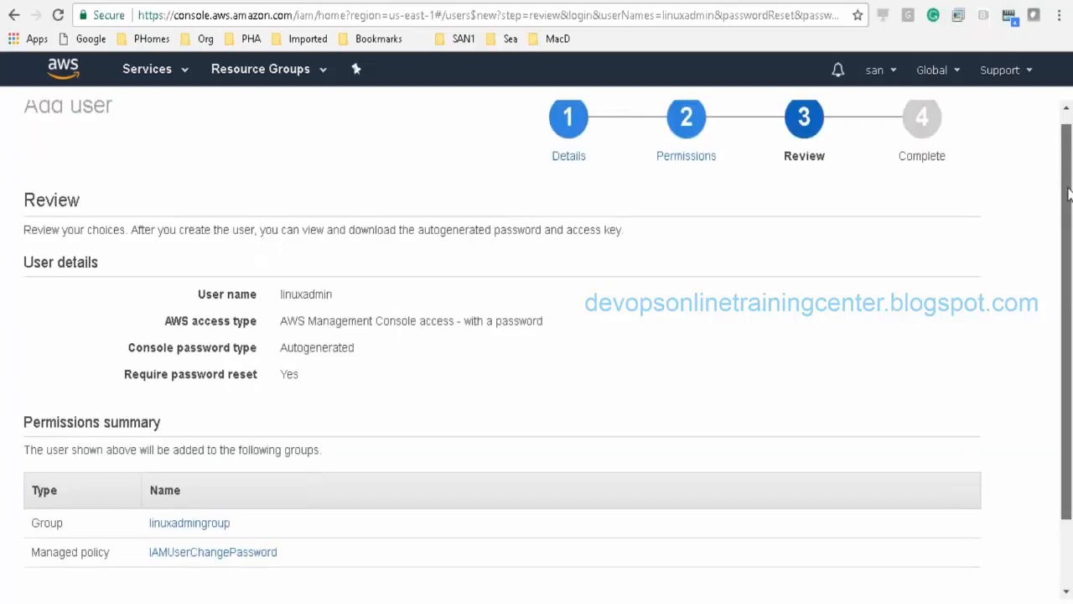
scroll(1069, 260, down, 1)
click(963, 550)
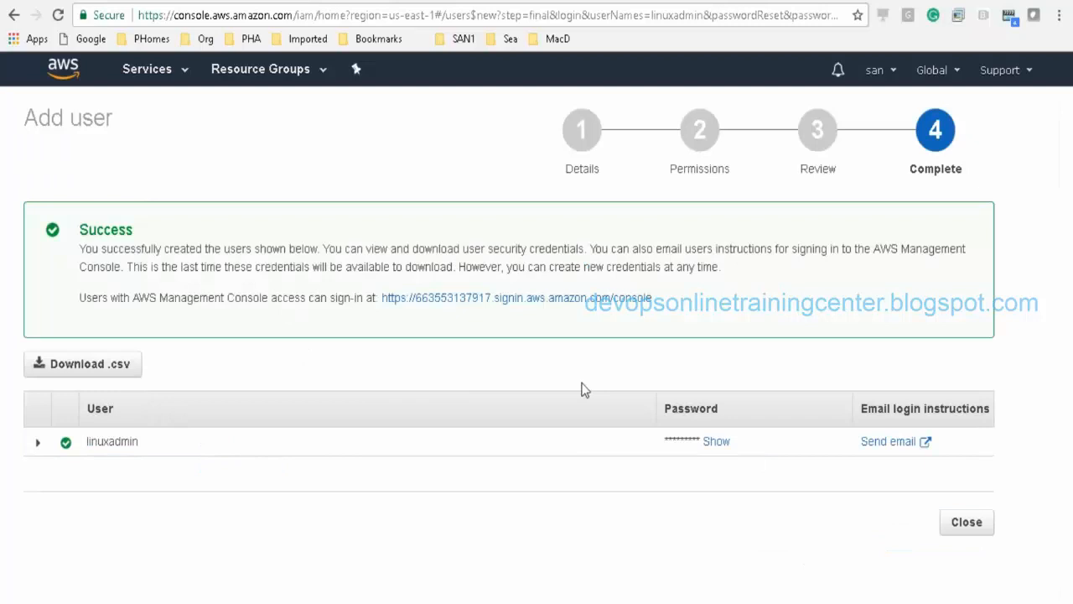
click(283, 8)
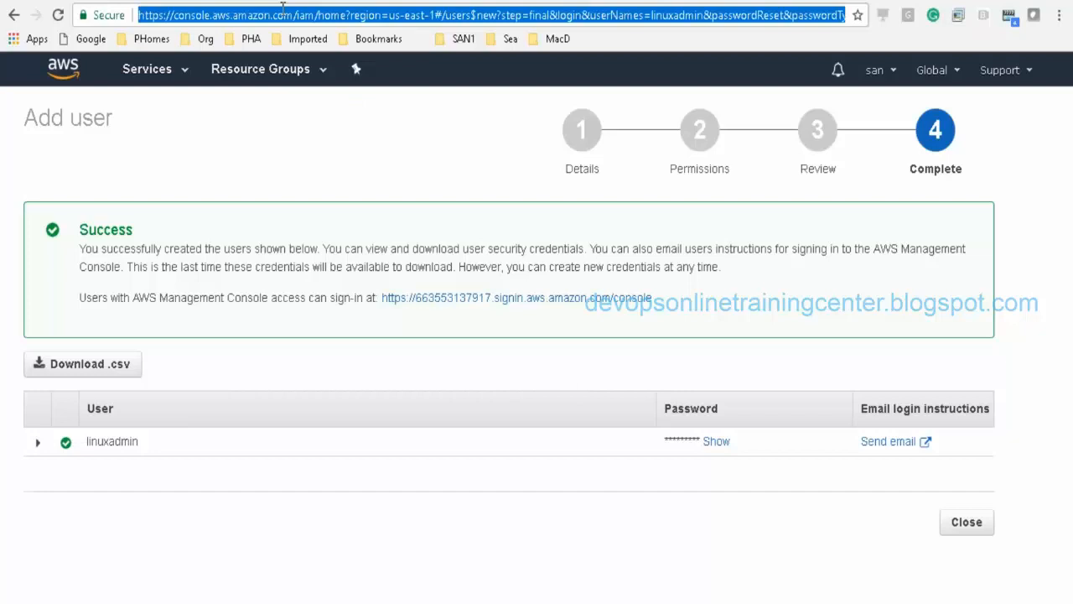
click(315, 162)
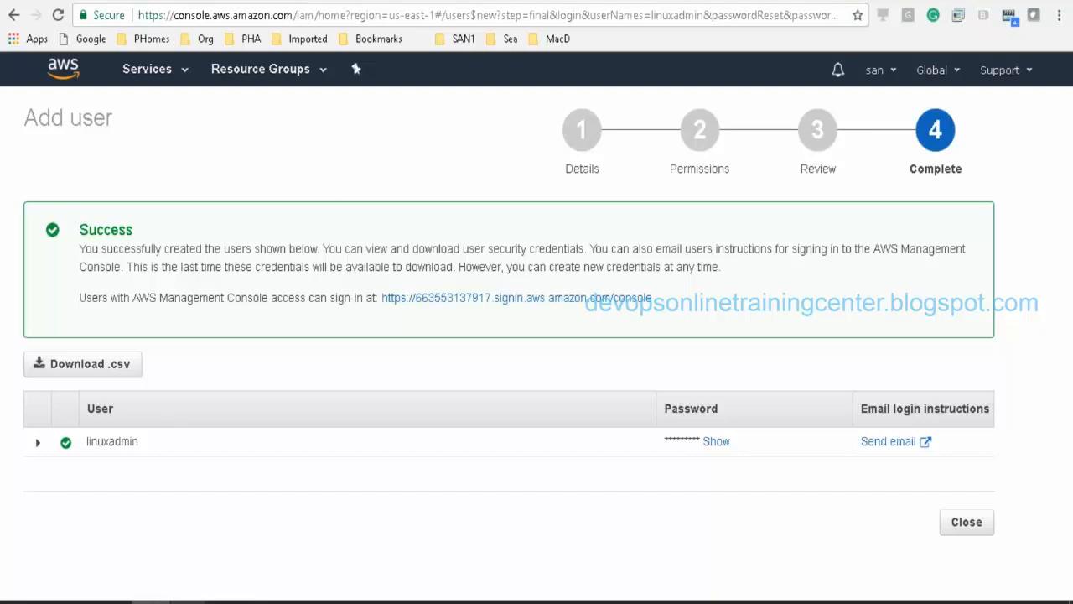
Step: In the notes, write 'Hi Linuxadmin,' followed by 'A new user is created'
mouse_move(227, 601)
click(263, 584)
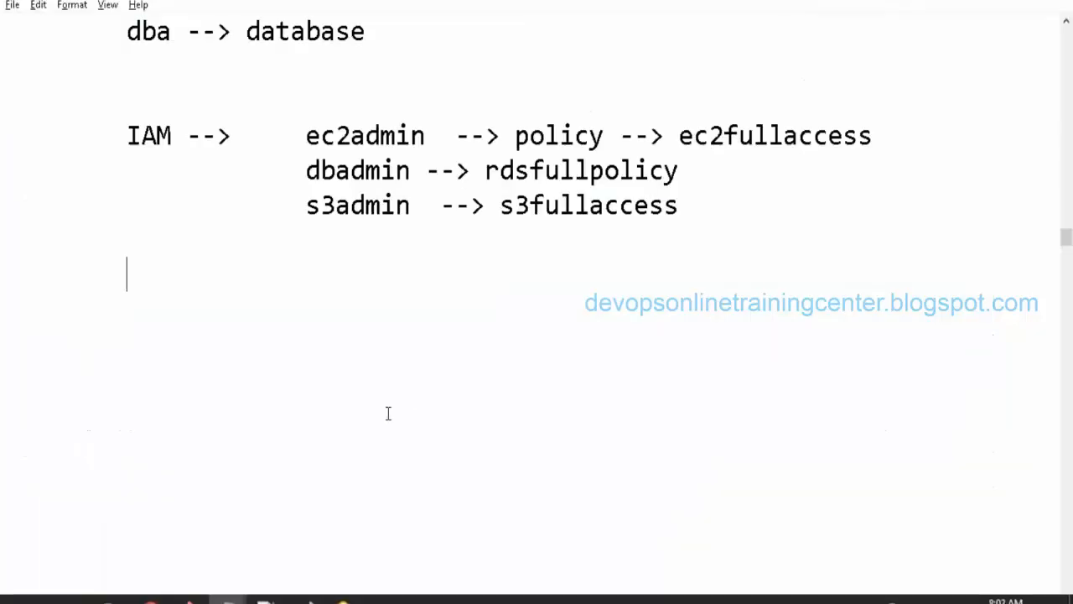
key(Return)
key(Return)
key(Tab)
text(1)
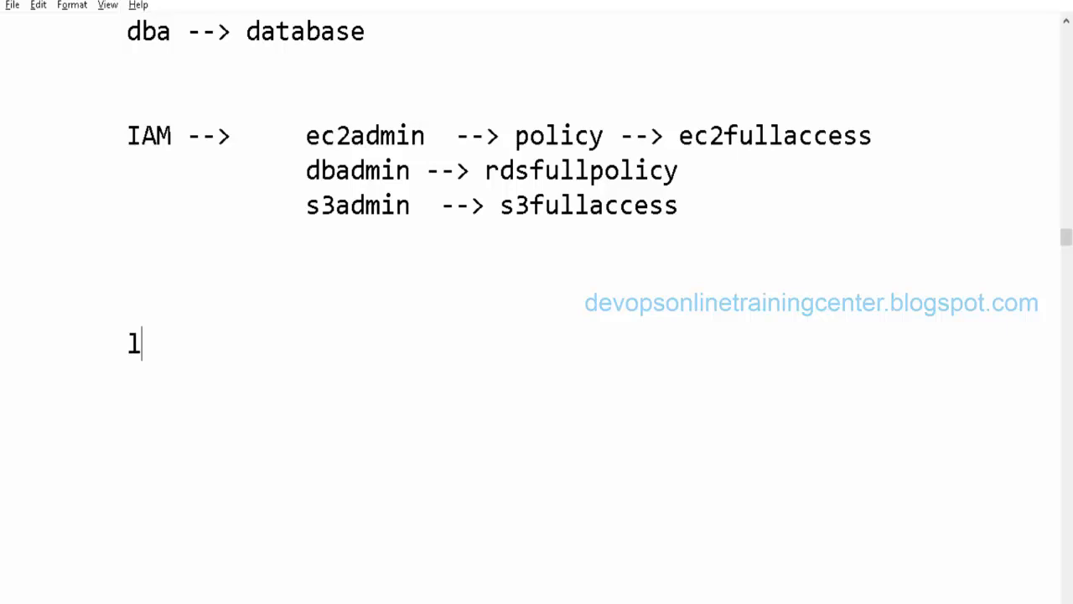
key(BackSpace)
text(HI Linu)
key(BackSpace)
key(BackSpace)
key(BackSpace)
key(BackSpace)
key(BackSpace)
key(BackSpace)
text(i Linuxadmin,)
key(Return)
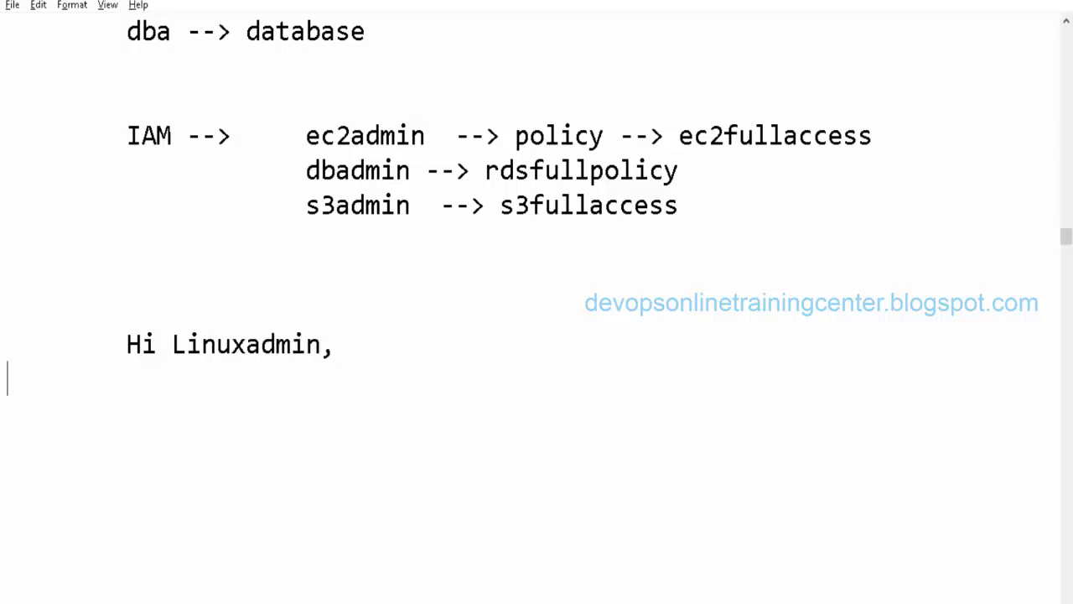
key(Tab)
text(A new user is cr)
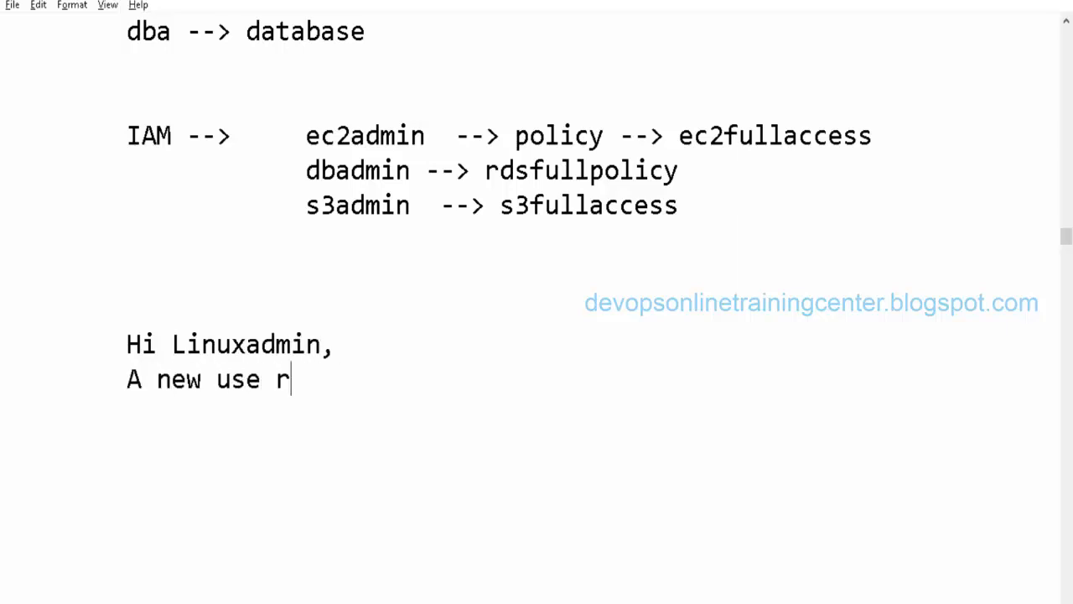
key(BackSpace)
key(BackSpace)
text(r is crea)
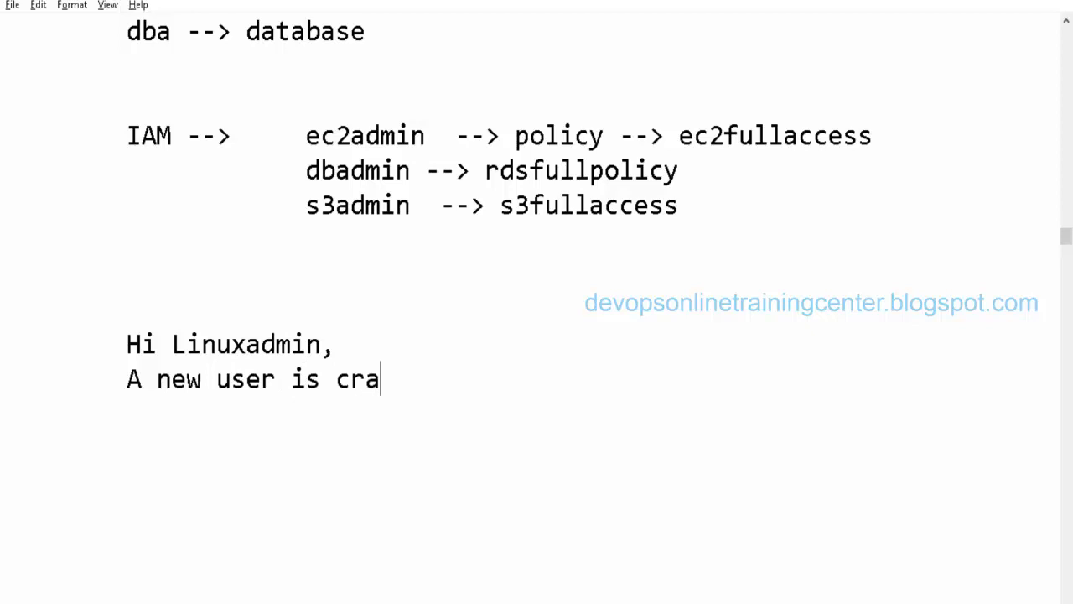
key(BackSpace)
text(eated)
Step: Add a 'console:' line with the sign-in link copied from the AWS success page
key(Return)
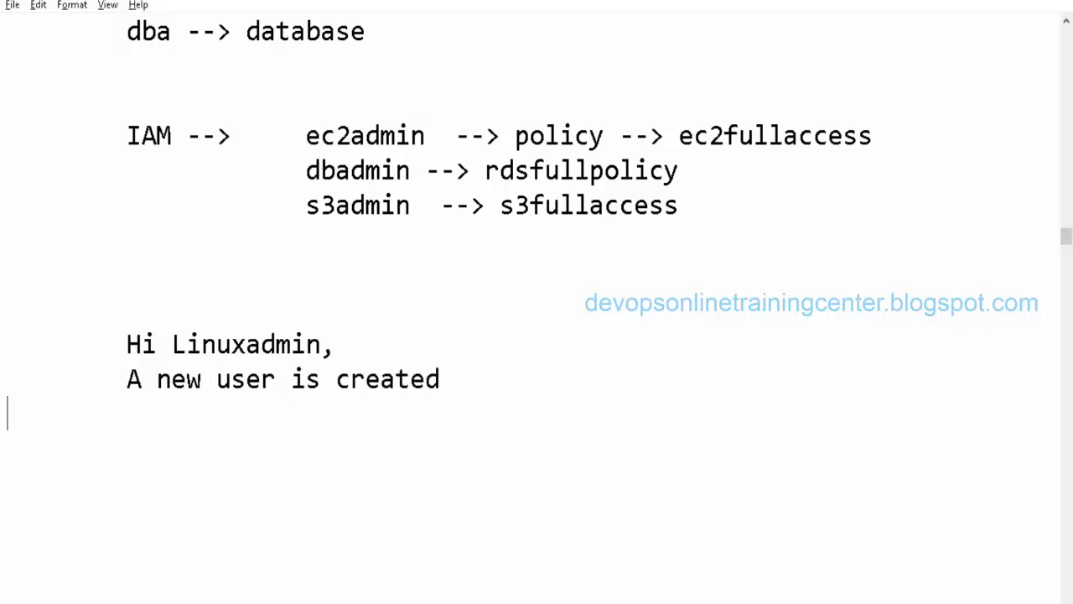
key(Tab)
text(console:)
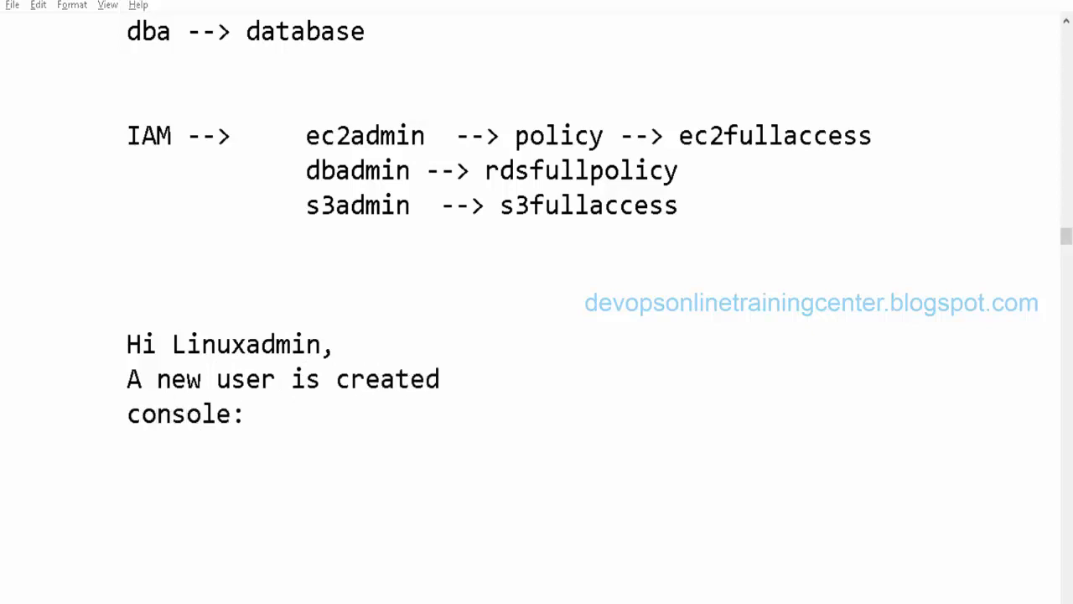
key(alt+Tab)
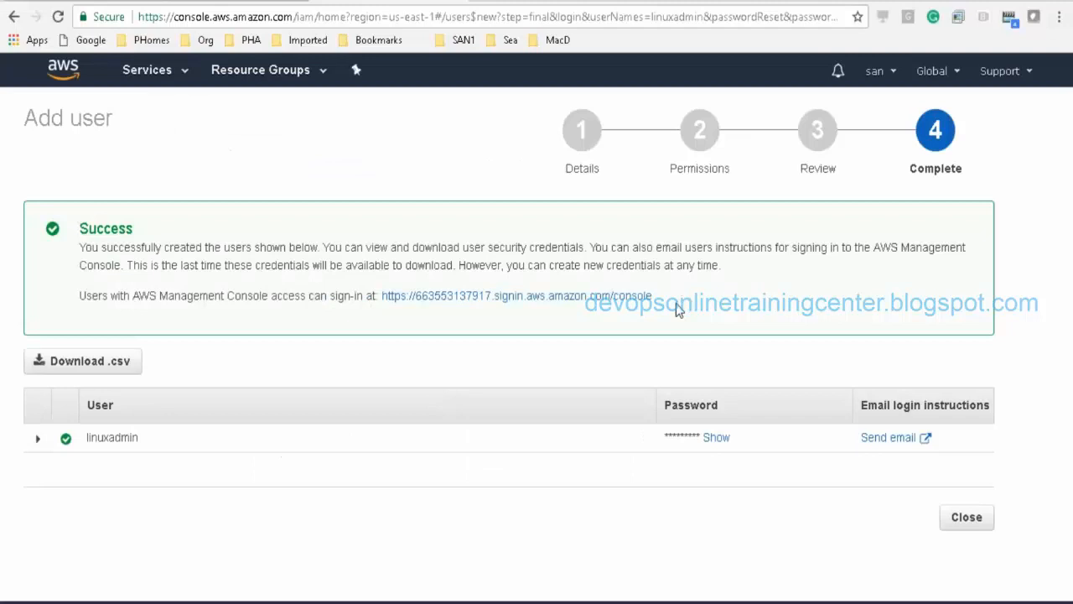
drag(660, 307, 380, 293)
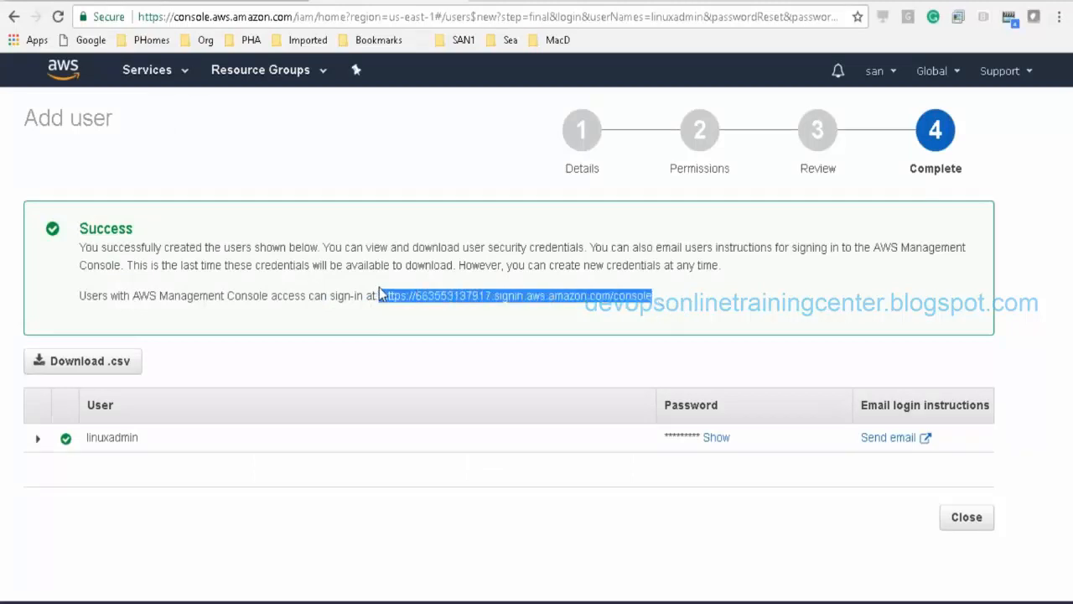
key(ctrl+c)
key(alt+Tab)
key(ctrl+v)
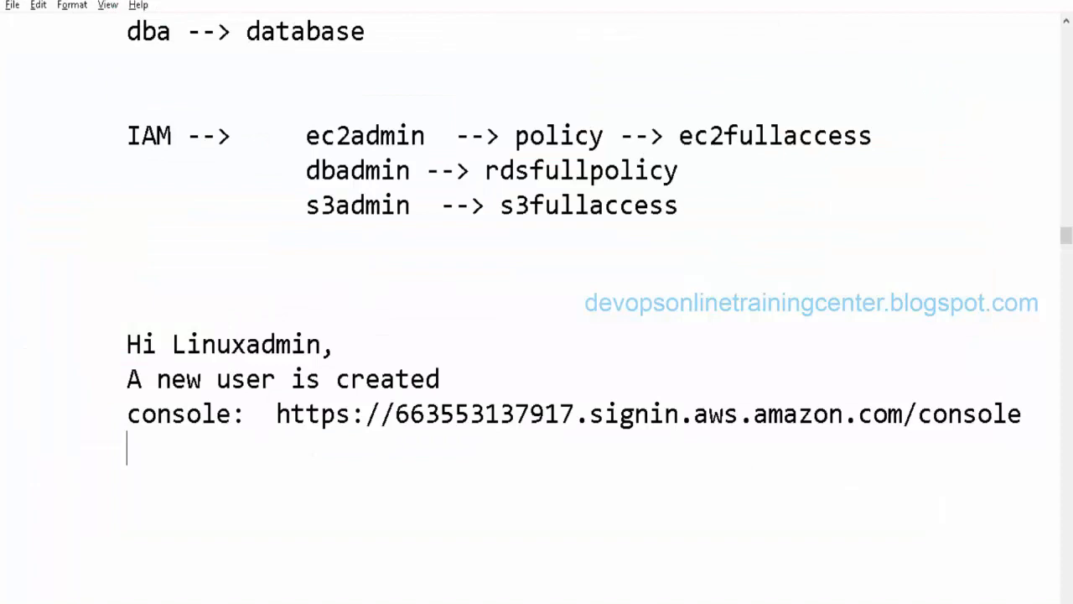
Step: Add the line 'user id: linuxadmin' to the notes
key(alt+Tab)
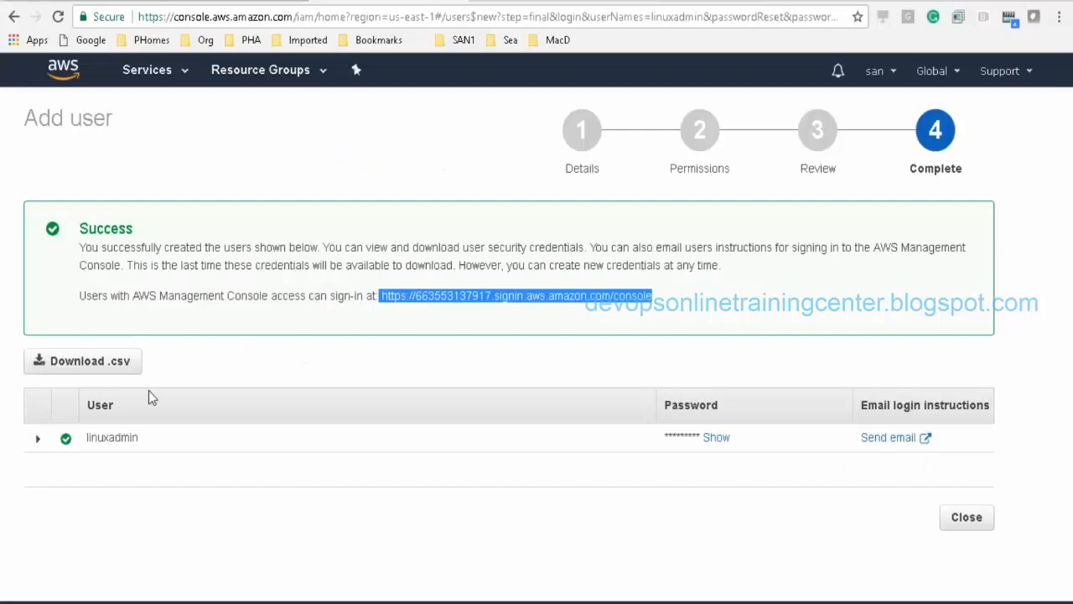
key(alt+Tab)
key(Return)
text(user id)
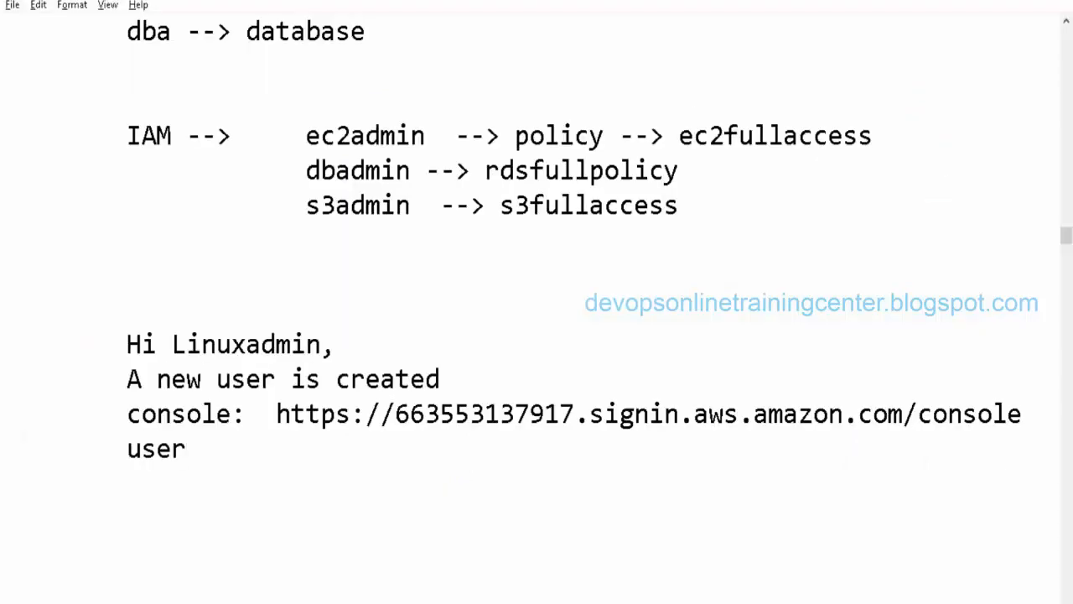
text(:)
key(alt+Tab)
key(alt+Tab)
text(linux)
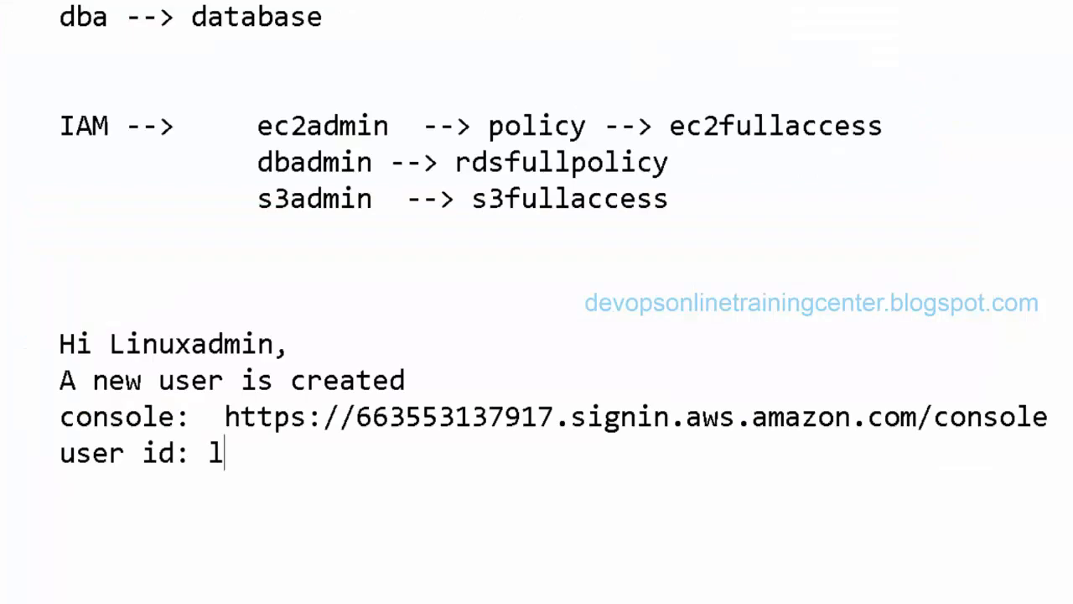
text(admin)
key(Return)
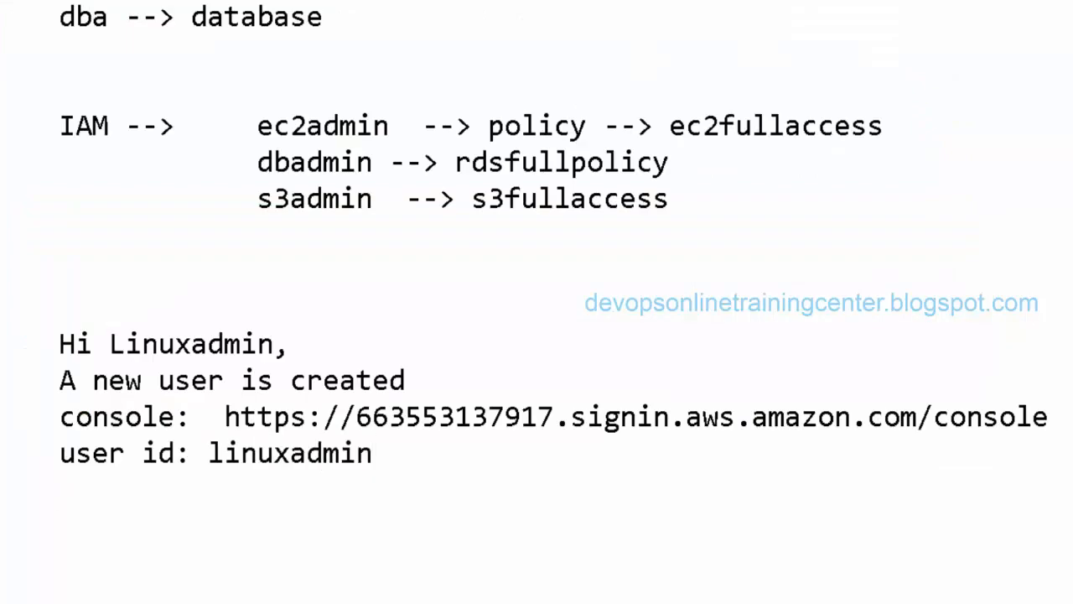
key(alt+Tab)
key(alt+Tab)
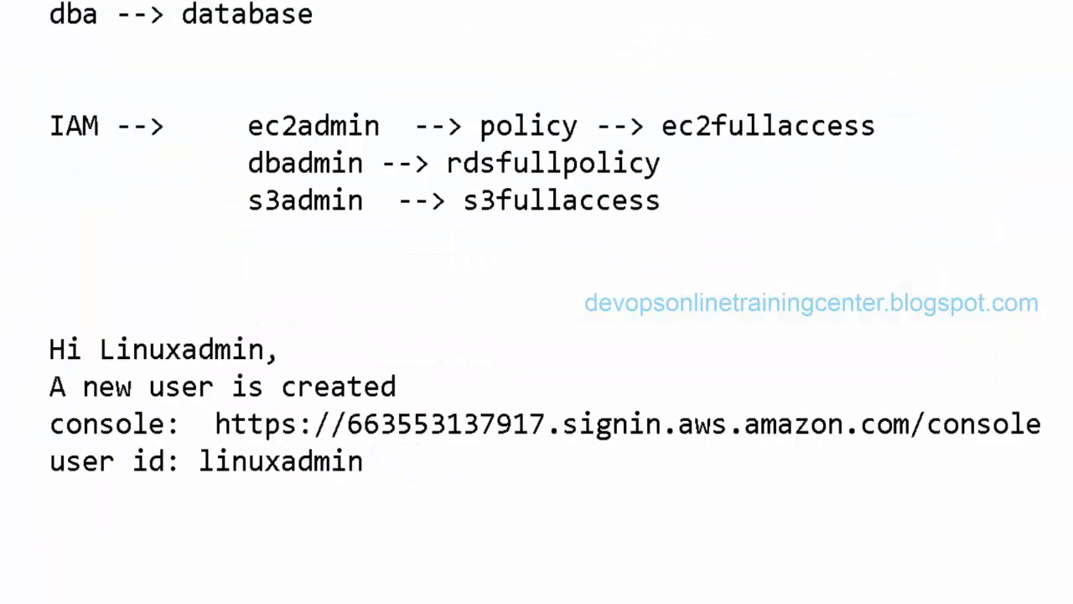
key(alt+Tab)
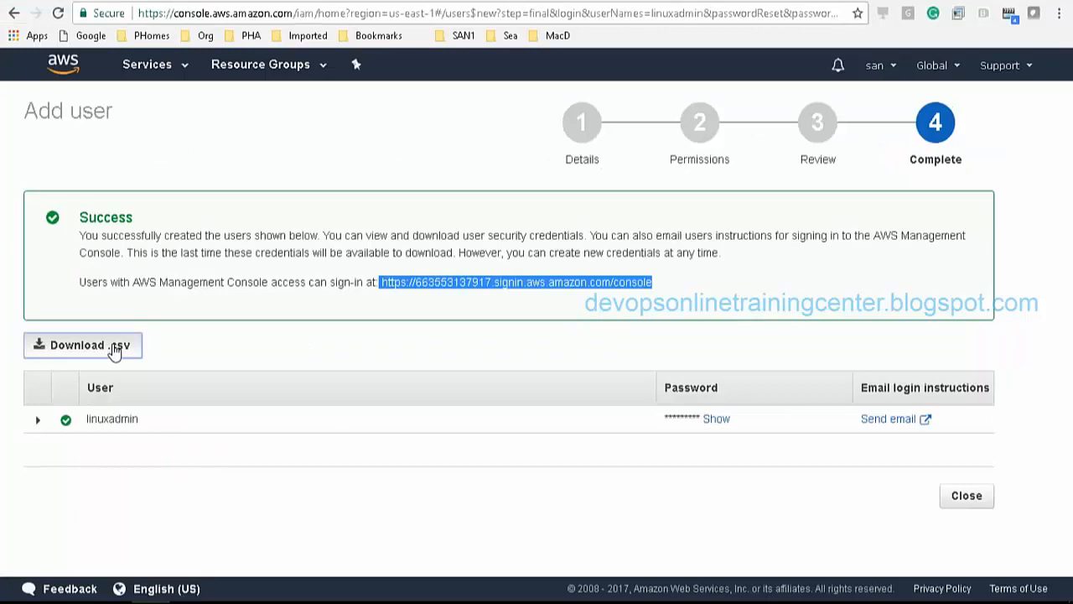
Step: Save the new user's credentials file, widen columns A and B in Excel, and return to the notes
click(133, 356)
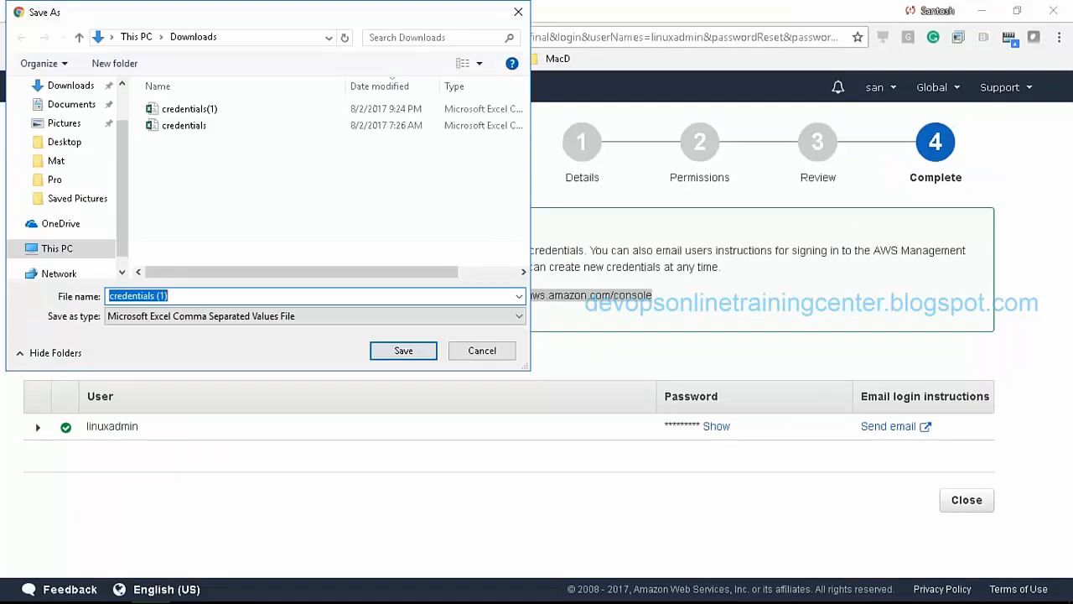
click(401, 355)
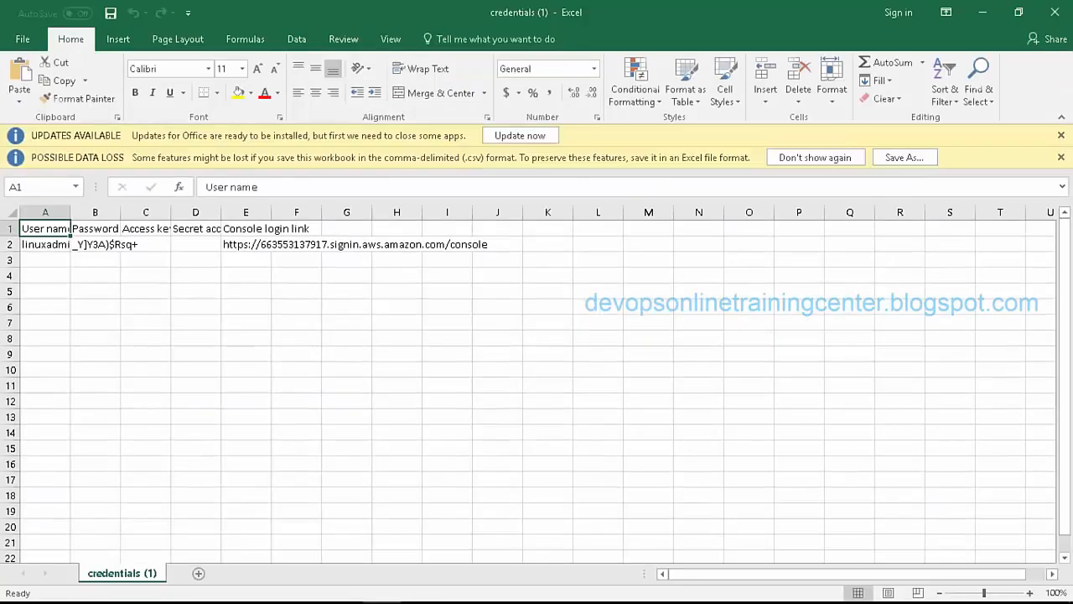
drag(121, 211, 223, 201)
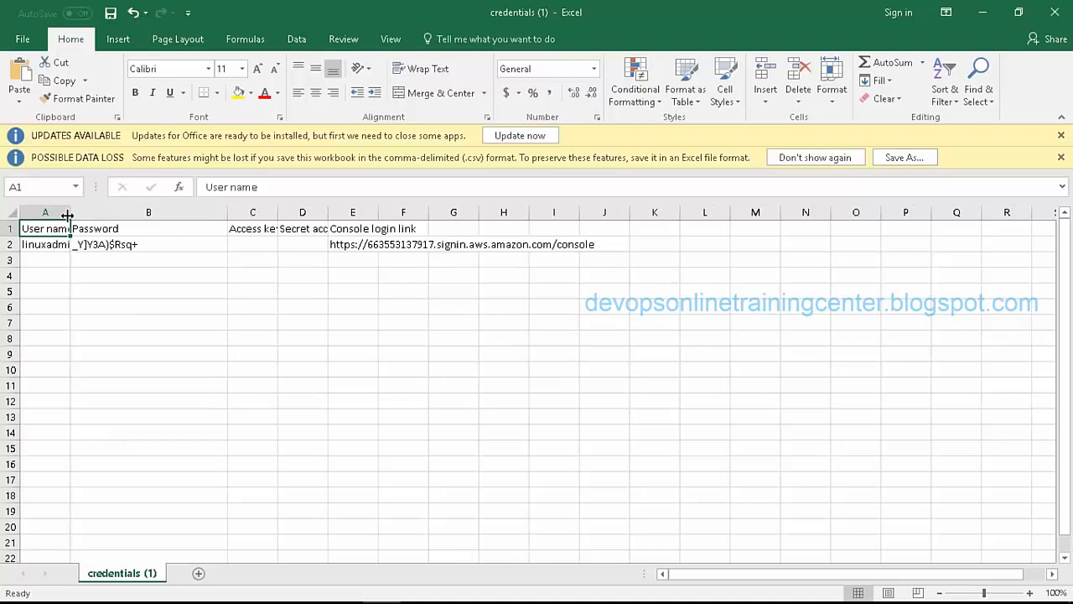
drag(71, 212, 136, 217)
double_click(167, 244)
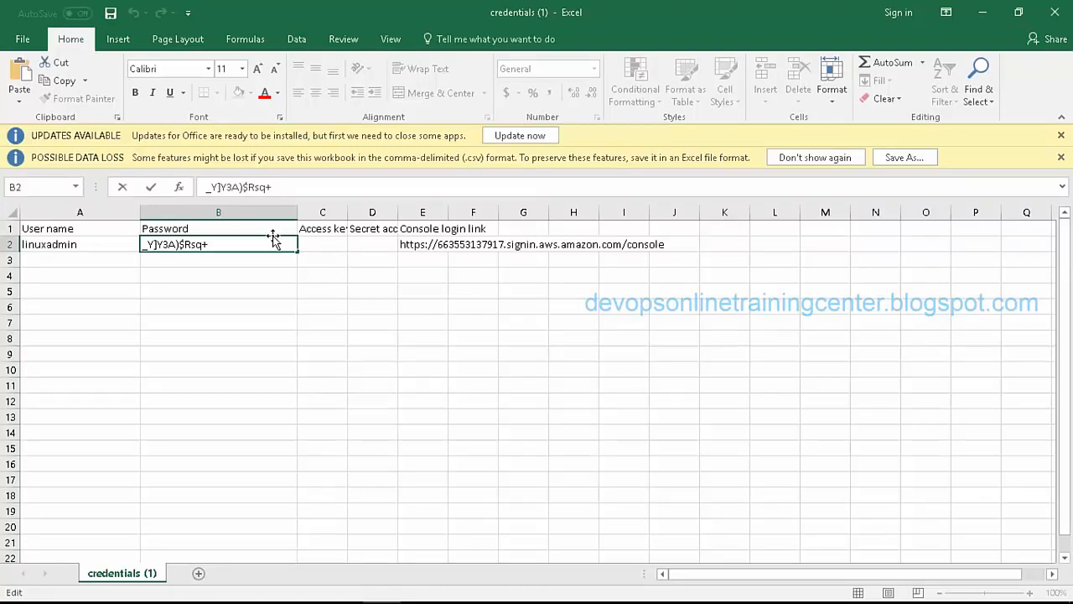
key(alt+Tab)
key(alt+Tab)
key(Tab)
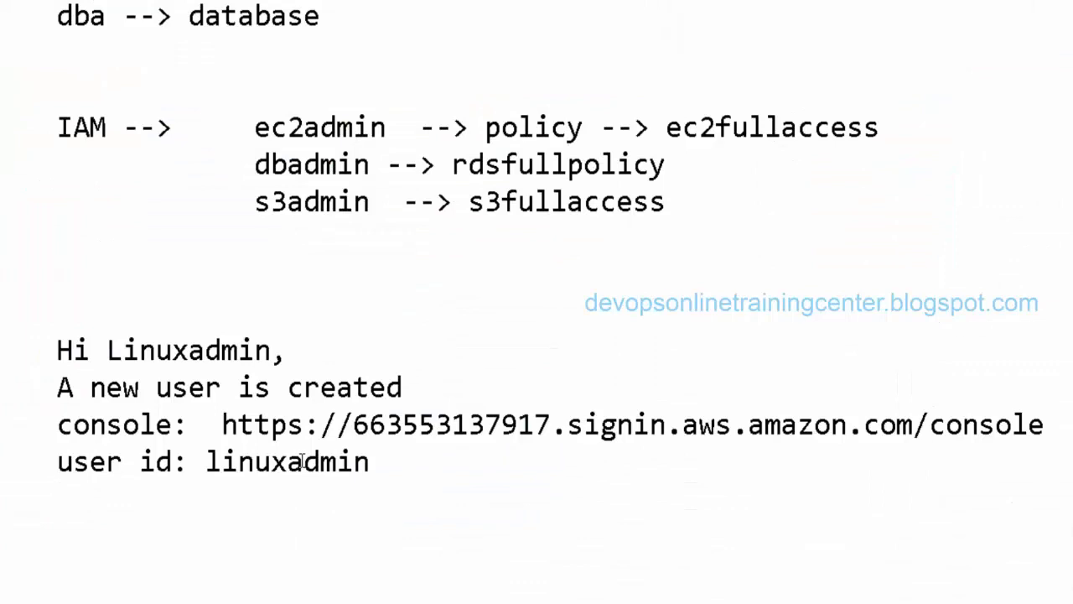
Step: Copy the console sign-in link, sign out of the root account, and paste the link into the address bar
drag(222, 424, 1045, 426)
key(ctrl+c)
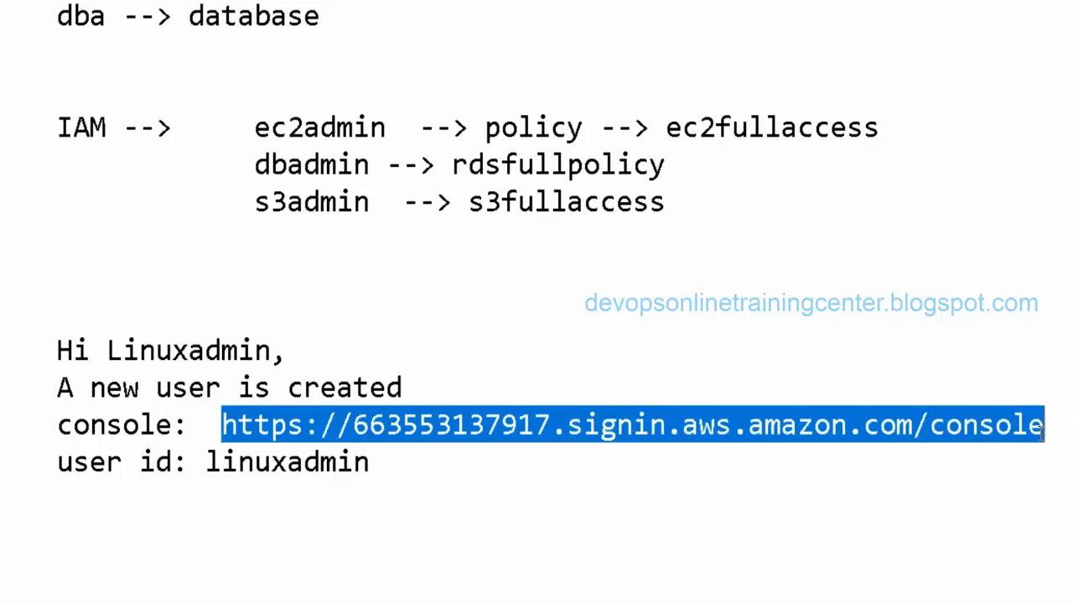
key(alt+Tab)
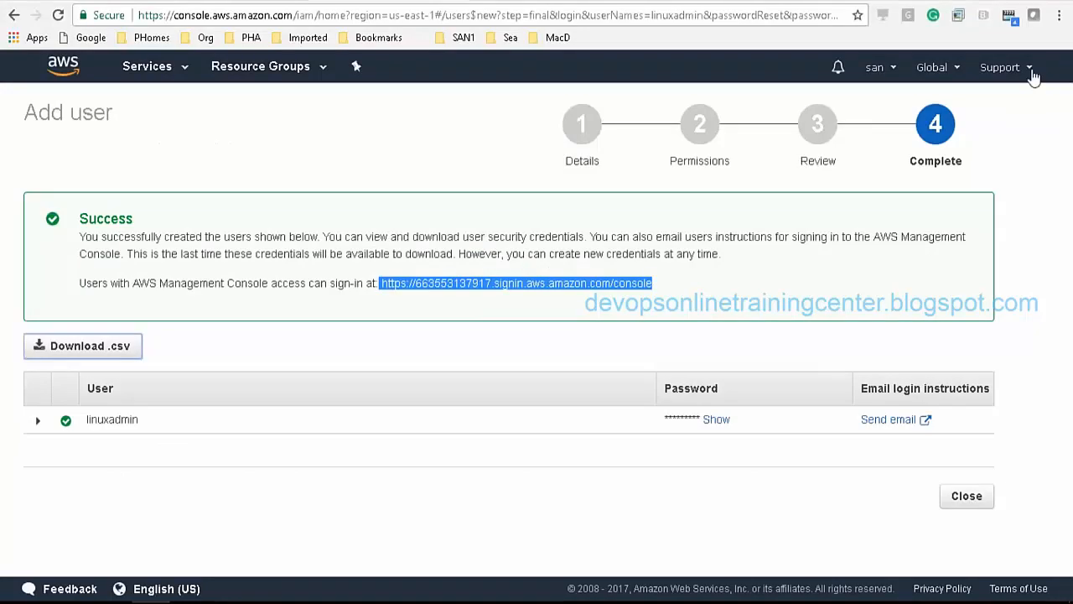
click(1031, 71)
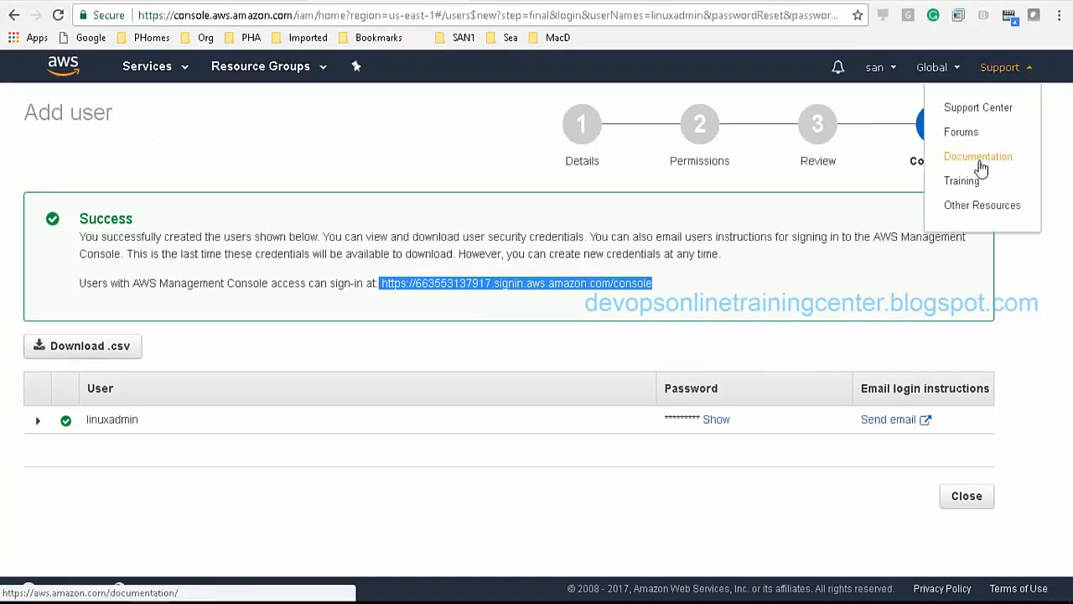
click(877, 67)
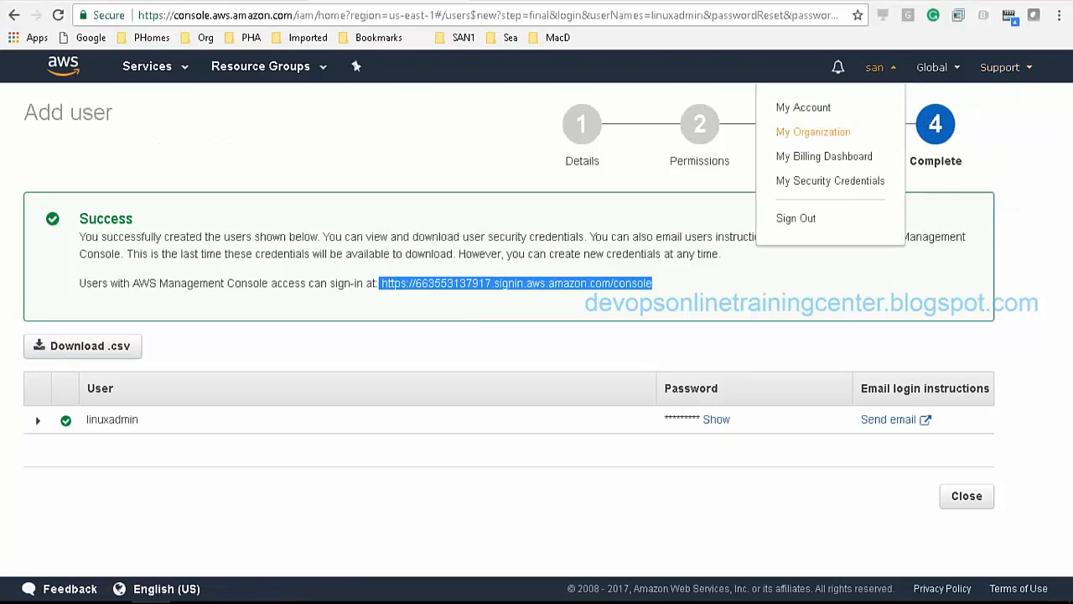
click(807, 221)
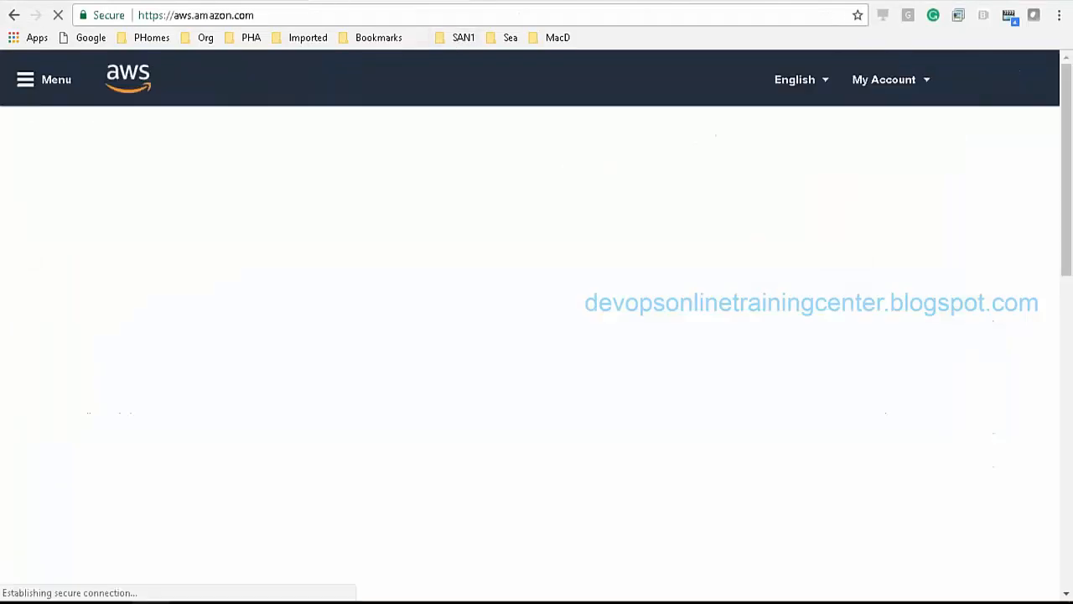
click(319, 14)
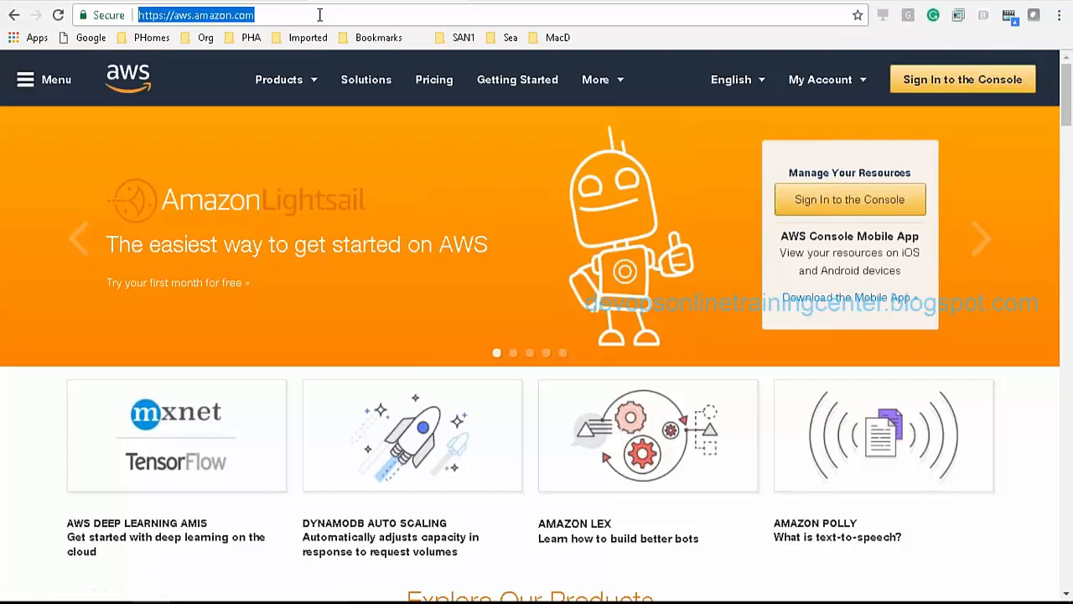
key(ctrl+v)
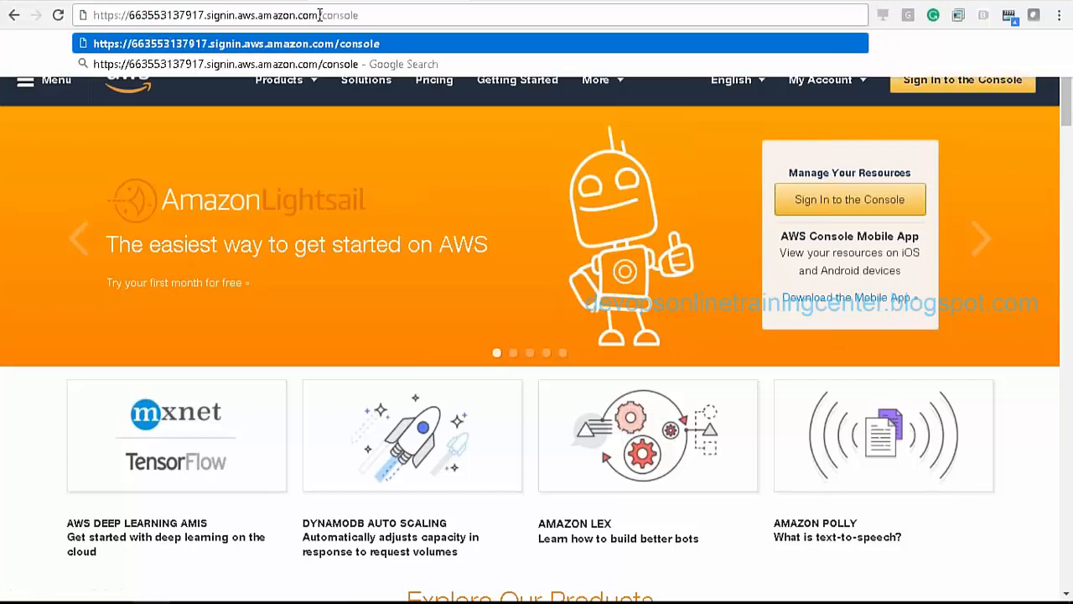
Step: Open the account's sign-in page and enter linuxadmin as the user name
key(Return)
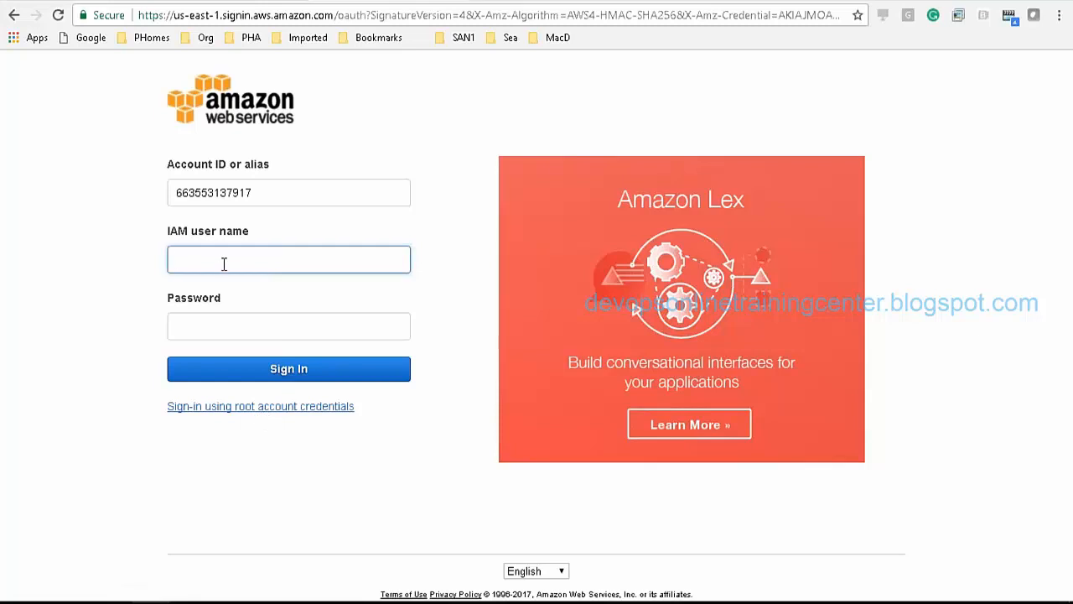
key(alt+Tab)
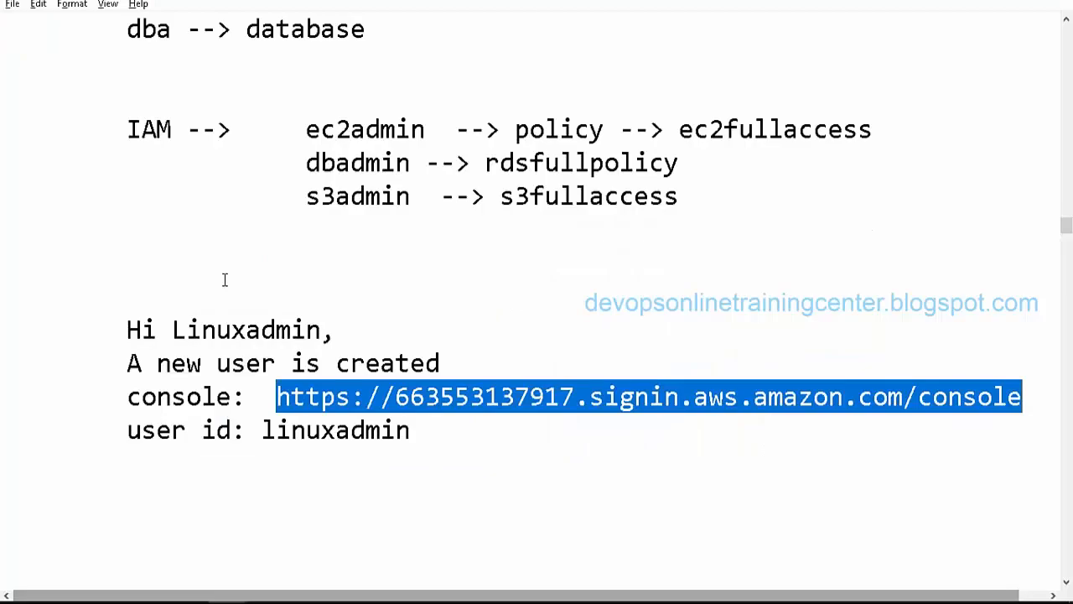
key(ctrl+x)
key(alt+Tab)
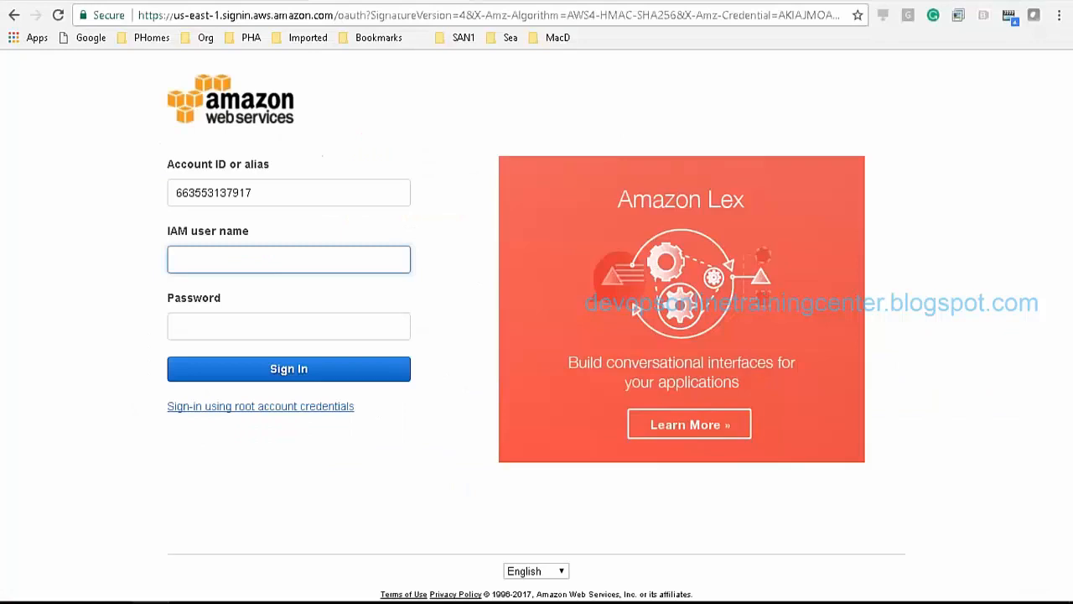
text(linuxadmin)
key(Tab)
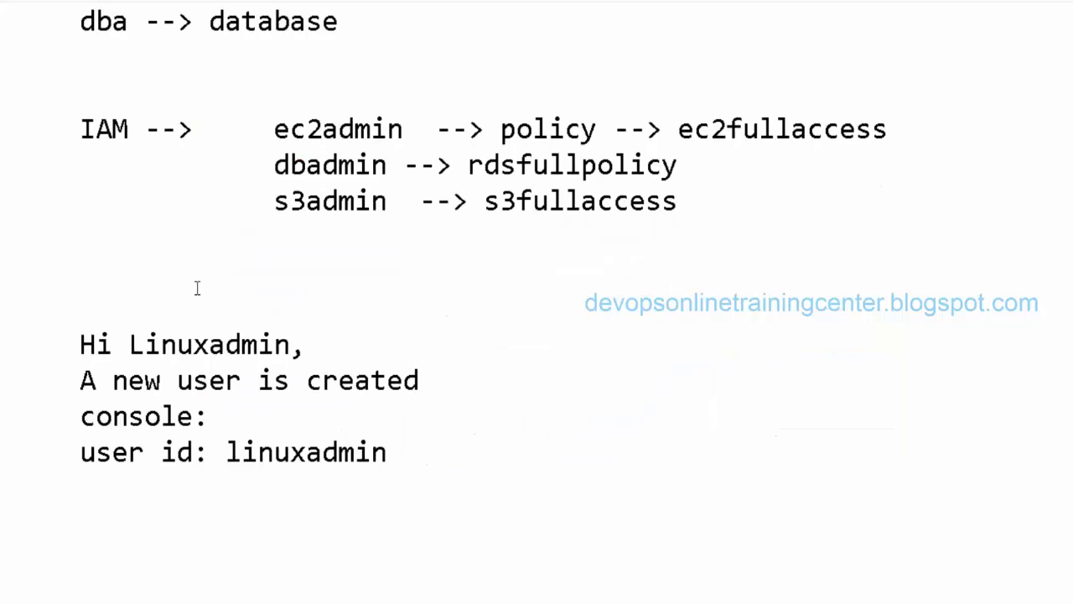
Step: Paste the temporary password from Excel cell B2 and sign in as linuxadmin
key(alt+Tab)
key(alt+Tab)
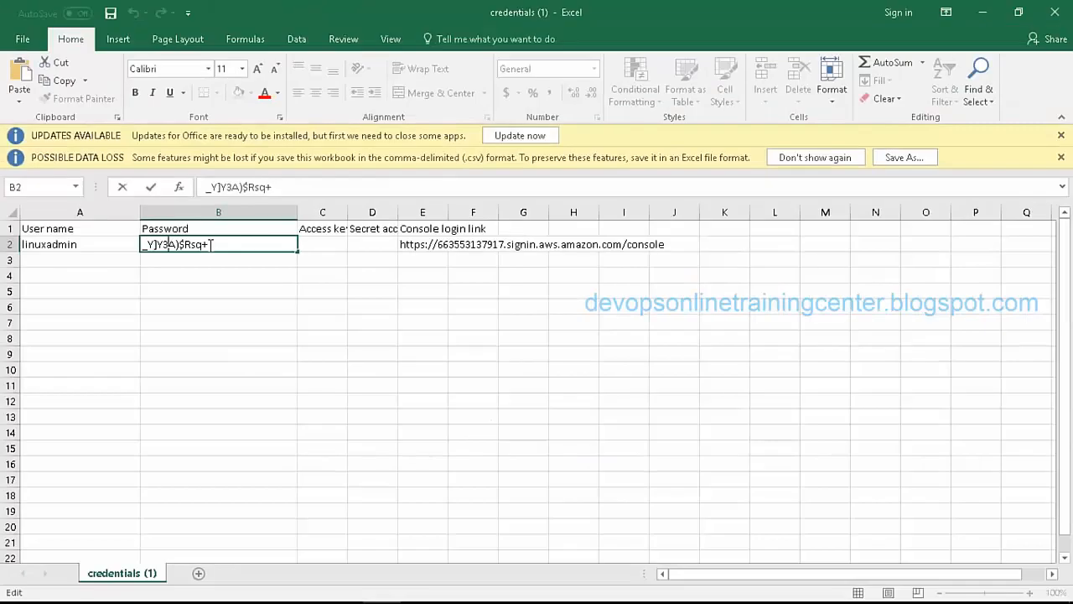
double_click(212, 244)
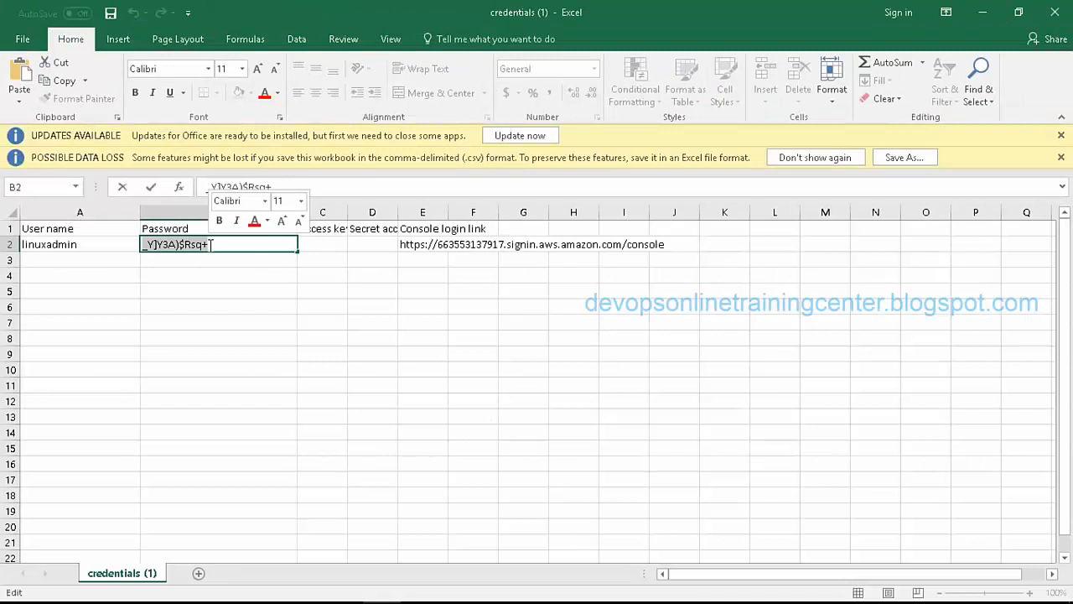
key(ctrl+c)
key(Tab)
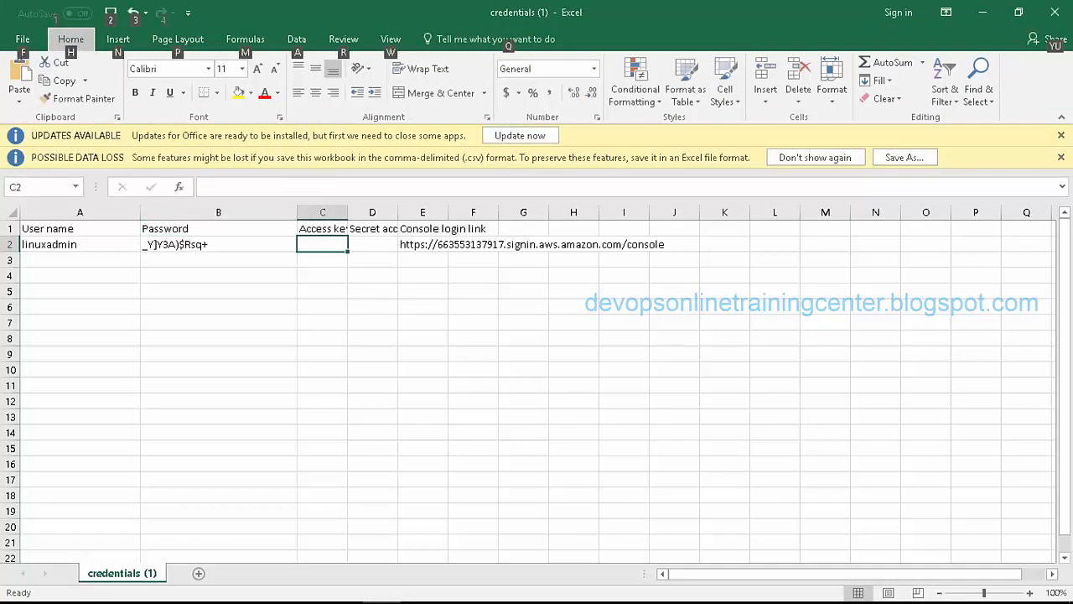
key(alt+Tab)
key(alt+Tab)
key(alt+Tab)
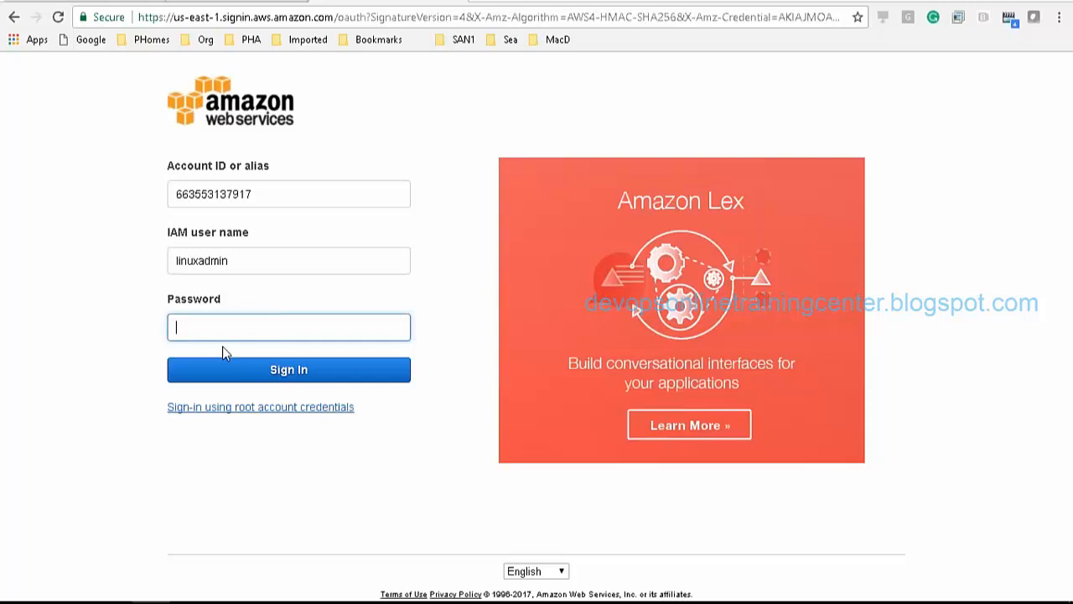
key(ctrl+v)
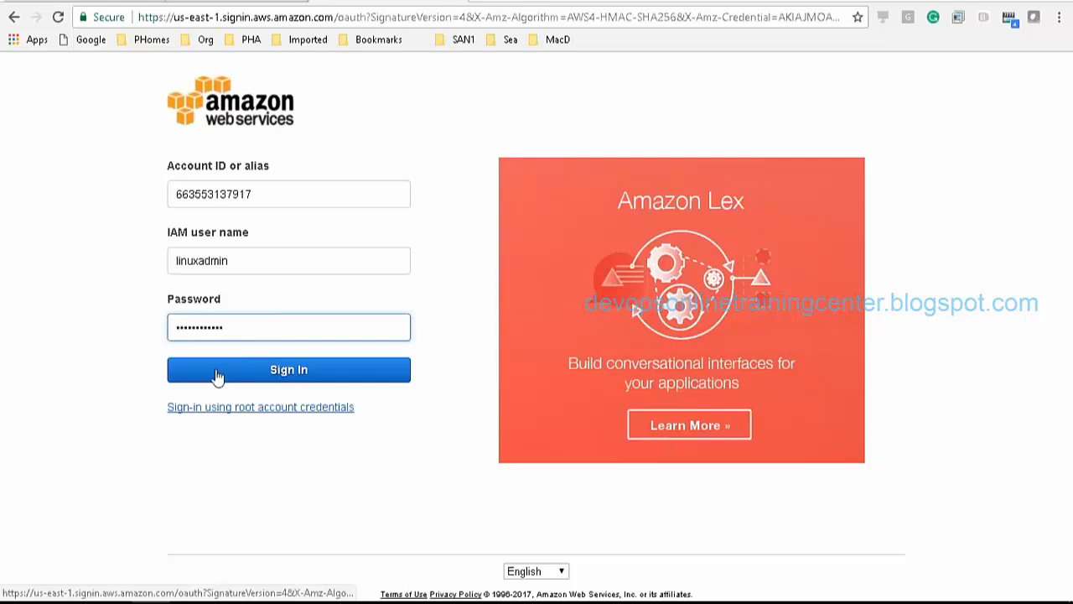
key(alt+Tab)
key(alt+Tab)
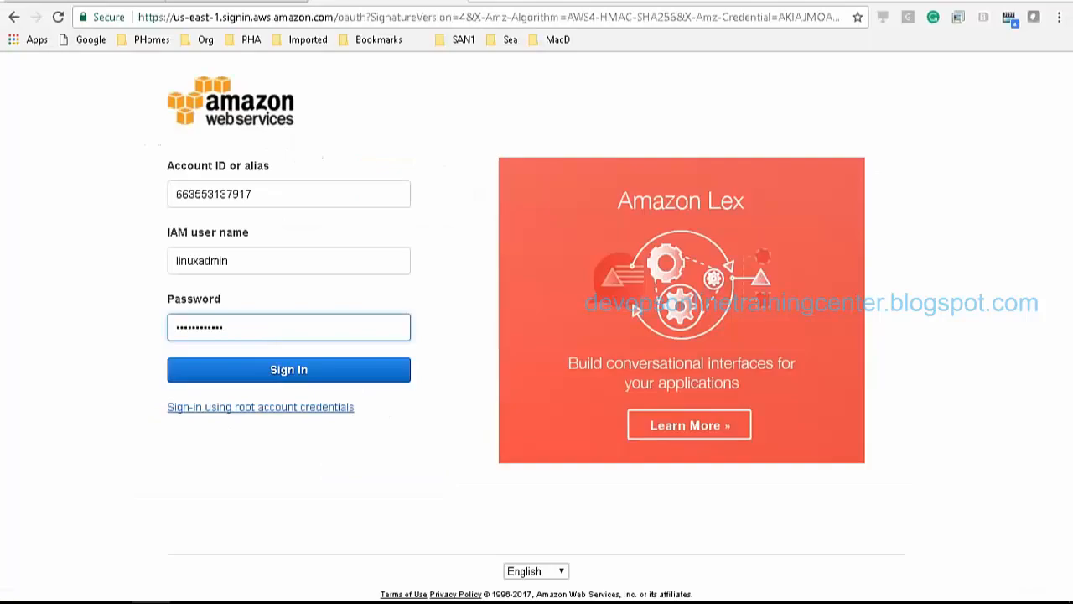
double_click(262, 191)
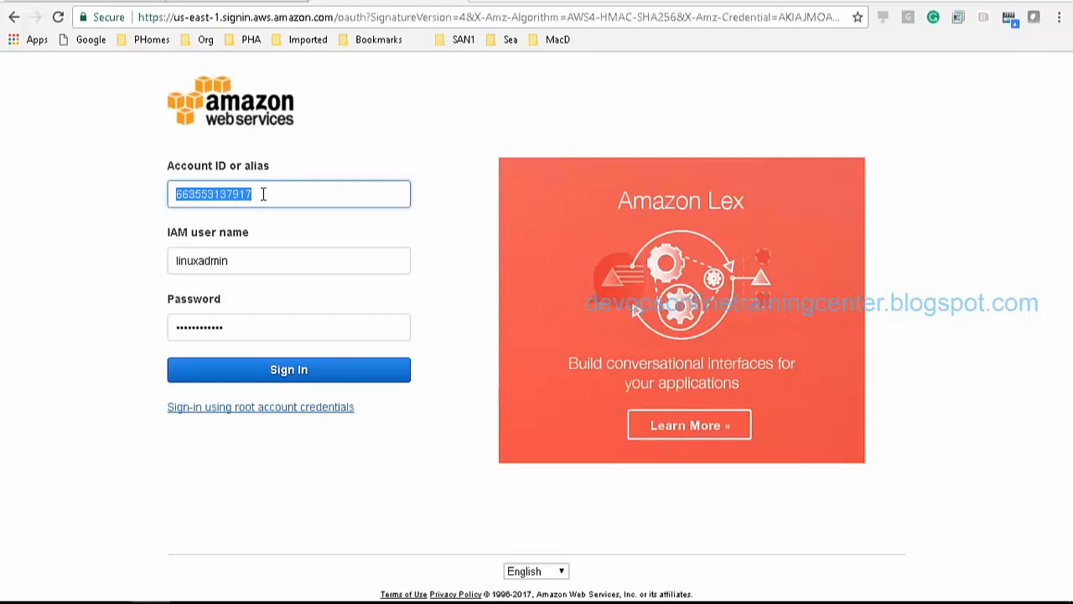
click(238, 373)
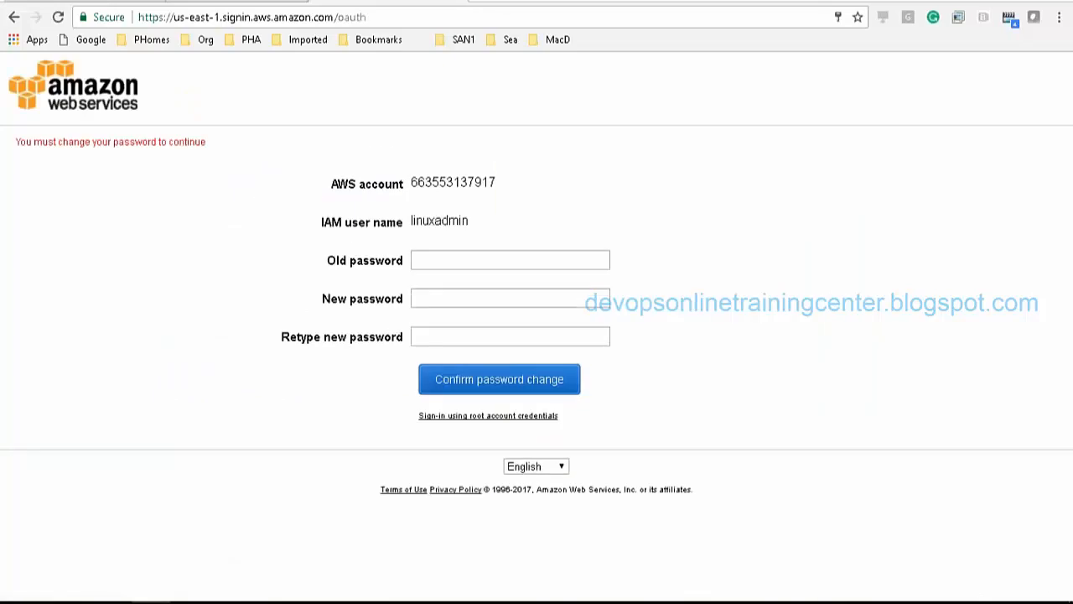
Step: Copy the temporary password from cell B2 of the credentials workbook
key(alt+Tab)
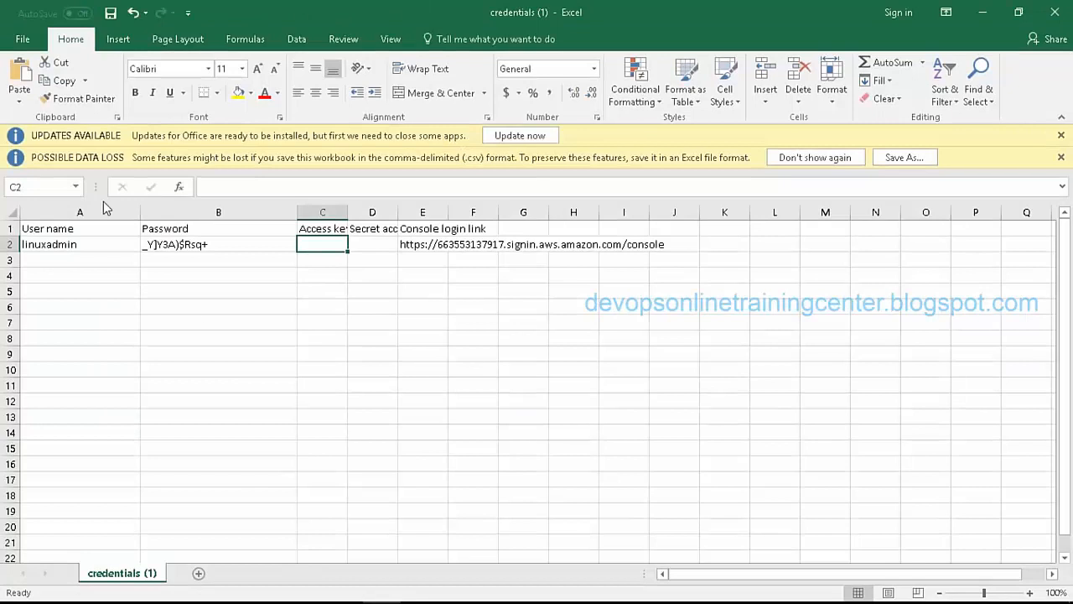
click(440, 257)
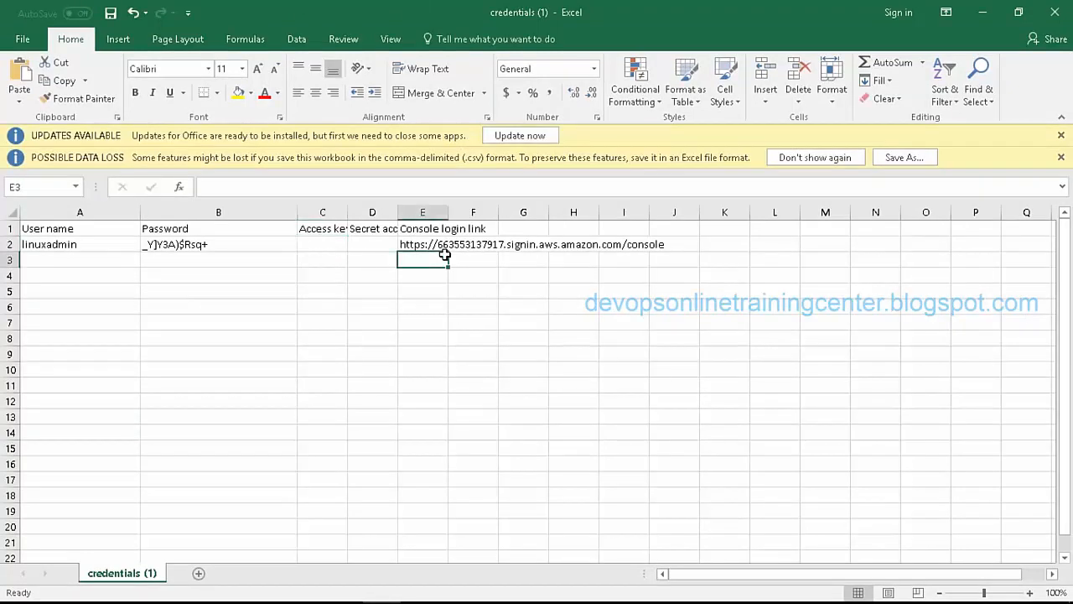
click(457, 242)
key(alt+Tab)
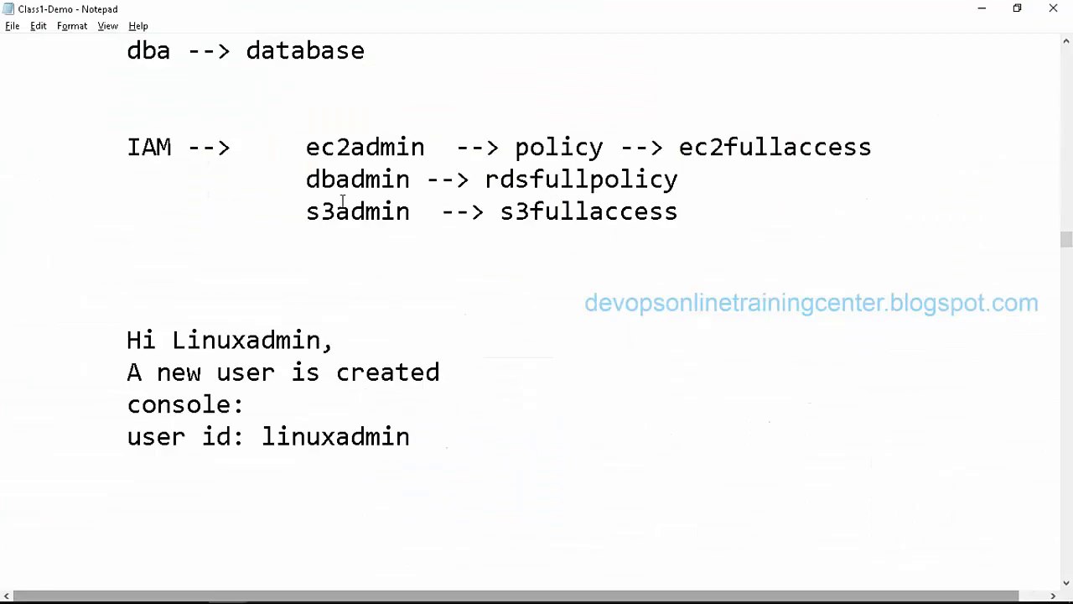
key(alt+Tab)
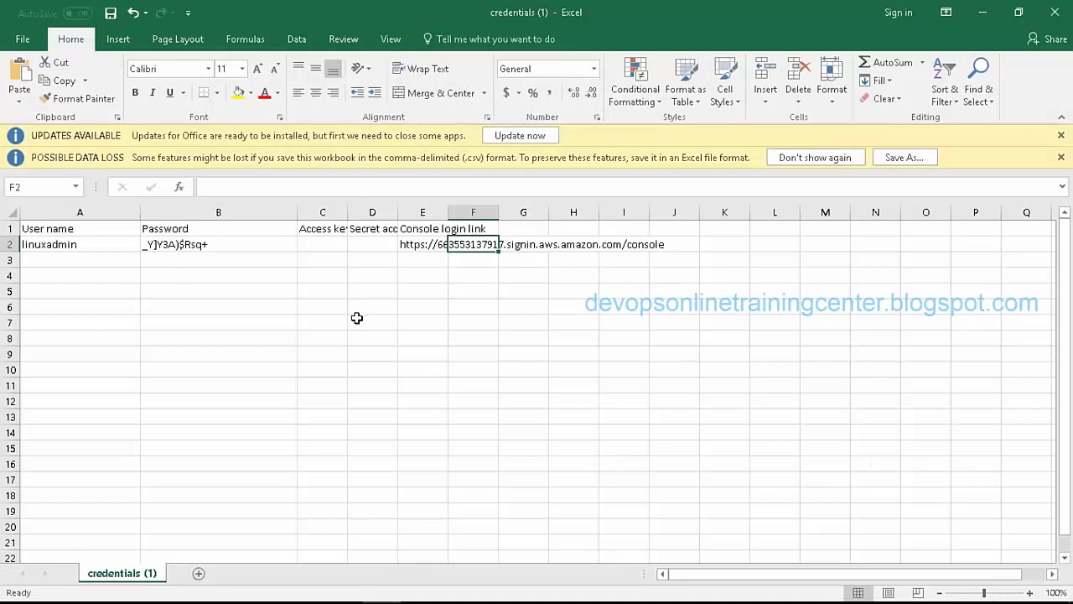
key(alt+Tab)
key(alt+Tab)
key(alt+Tab)
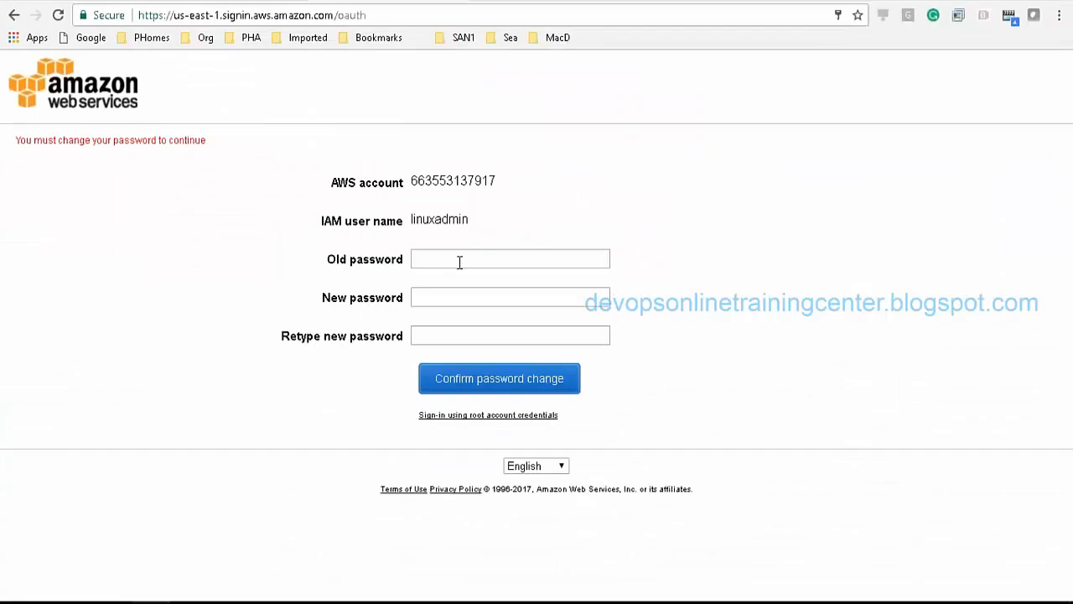
Step: Change linuxadmin's password, pasting the temporary one as old and entering a new one twice
click(460, 261)
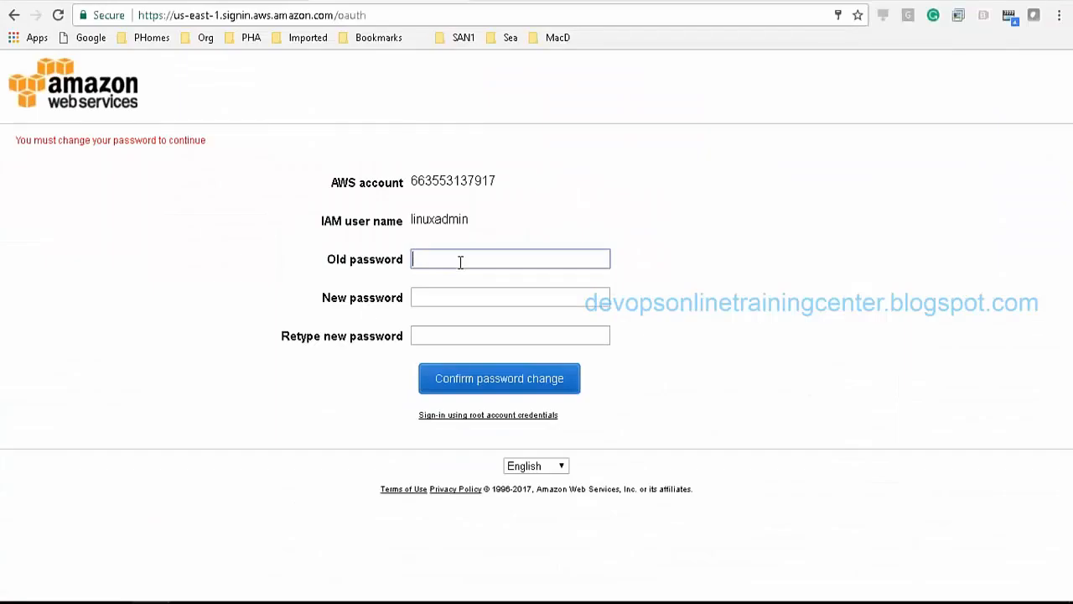
key(ctrl+v)
click(437, 298)
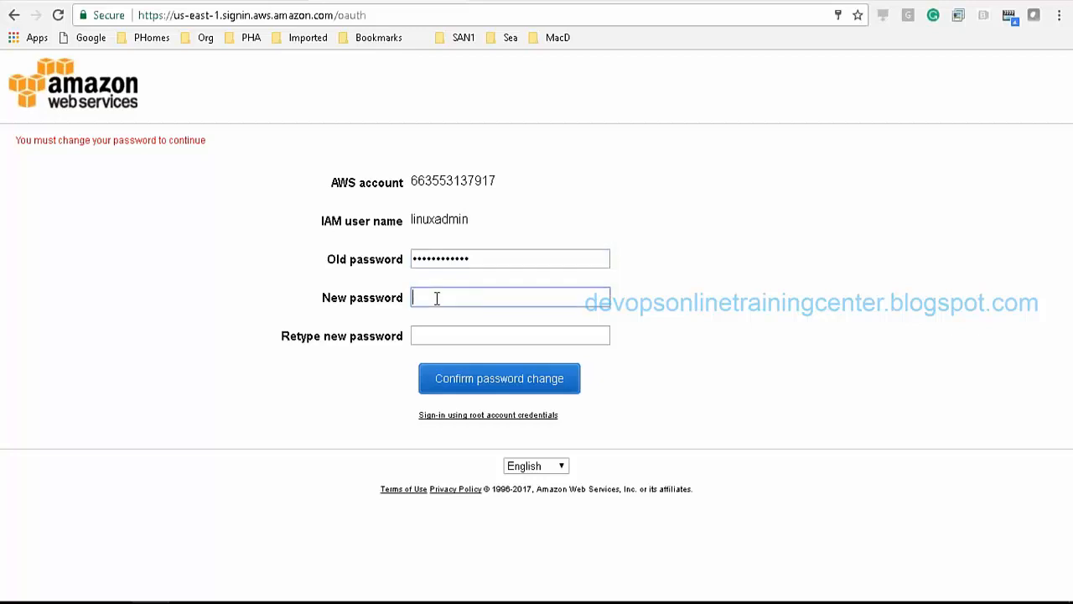
text(••••••)
key(Tab)
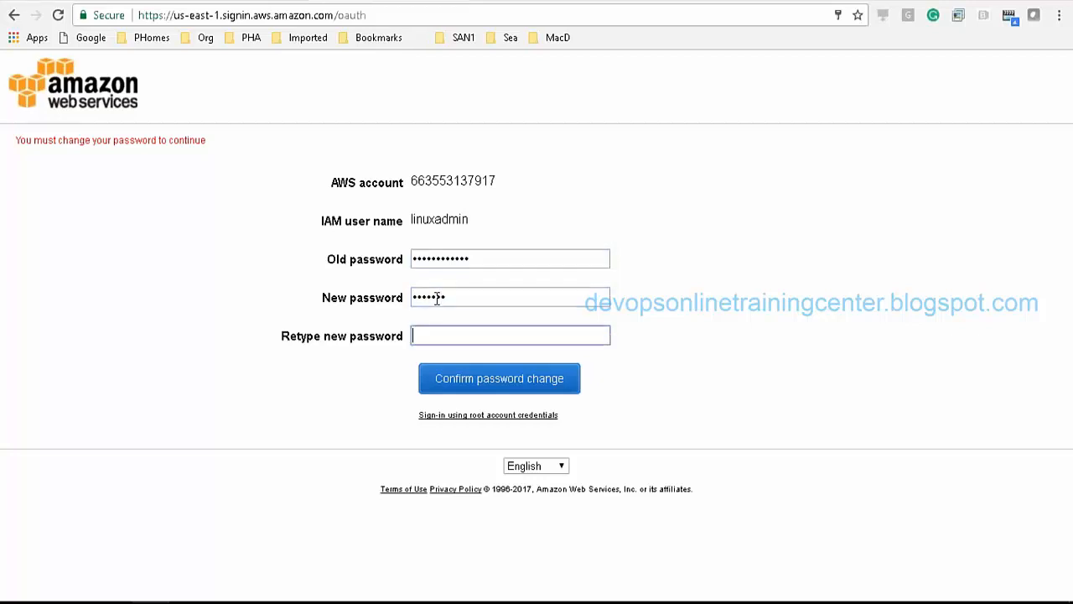
text(•••)
click(480, 388)
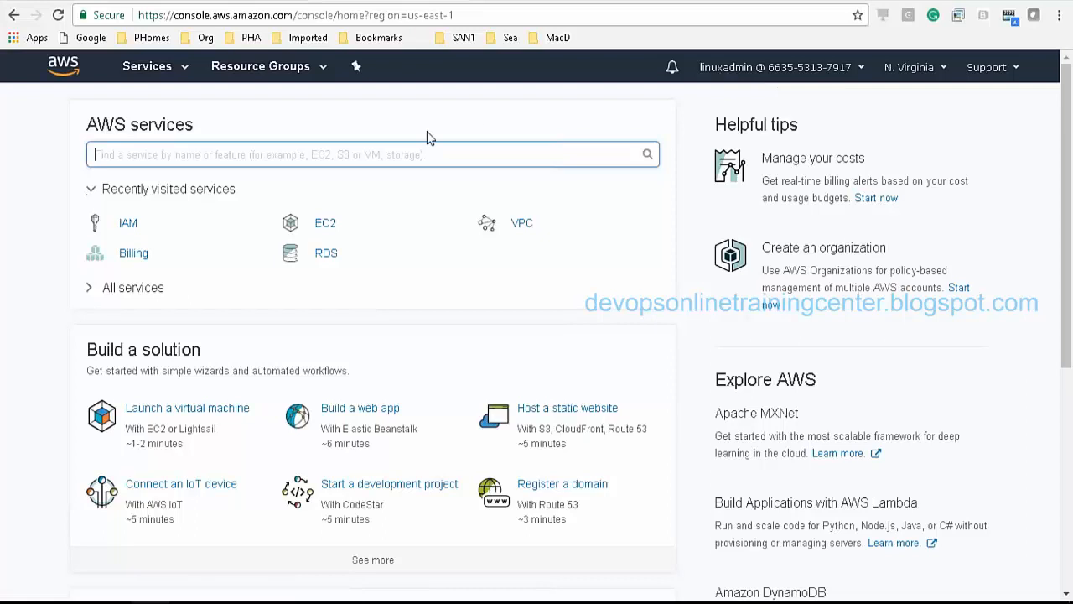
Step: In EC2, start an Amazon Linux t2.micro instance launch, review it, then cancel
click(327, 228)
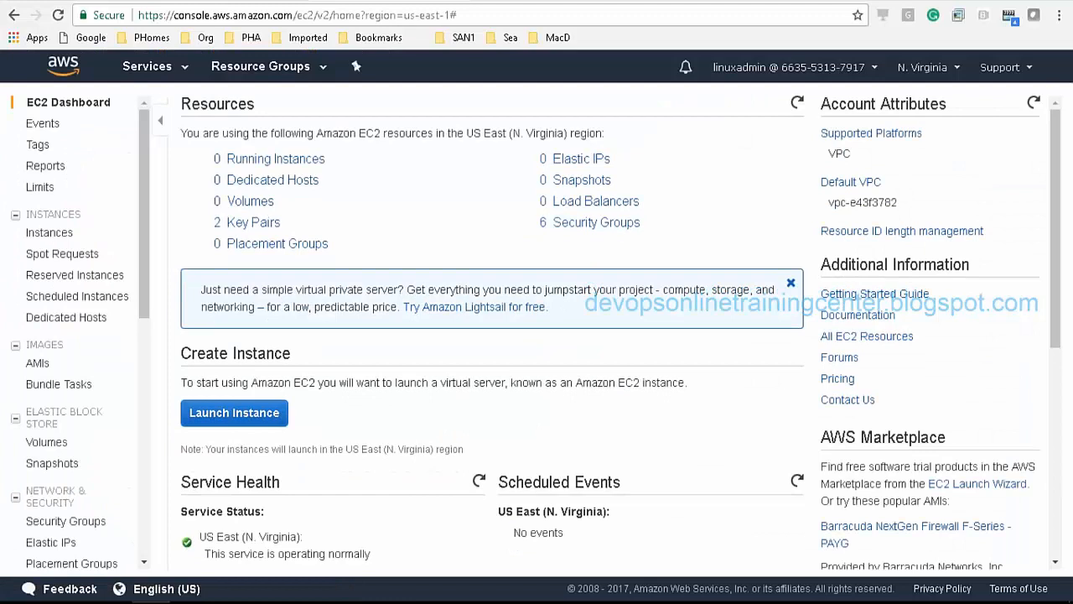
click(215, 424)
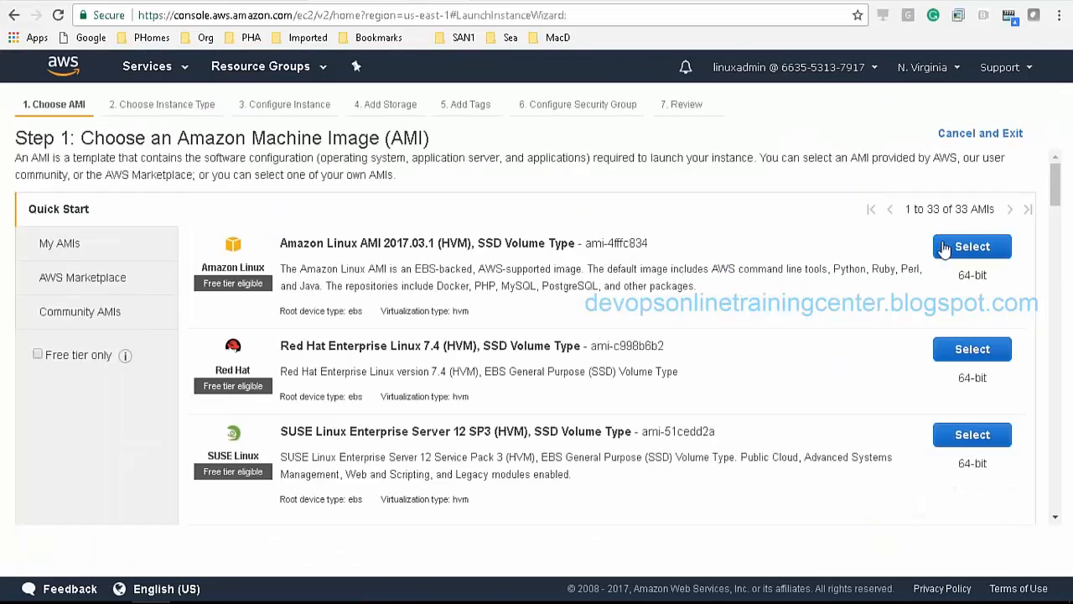
click(965, 247)
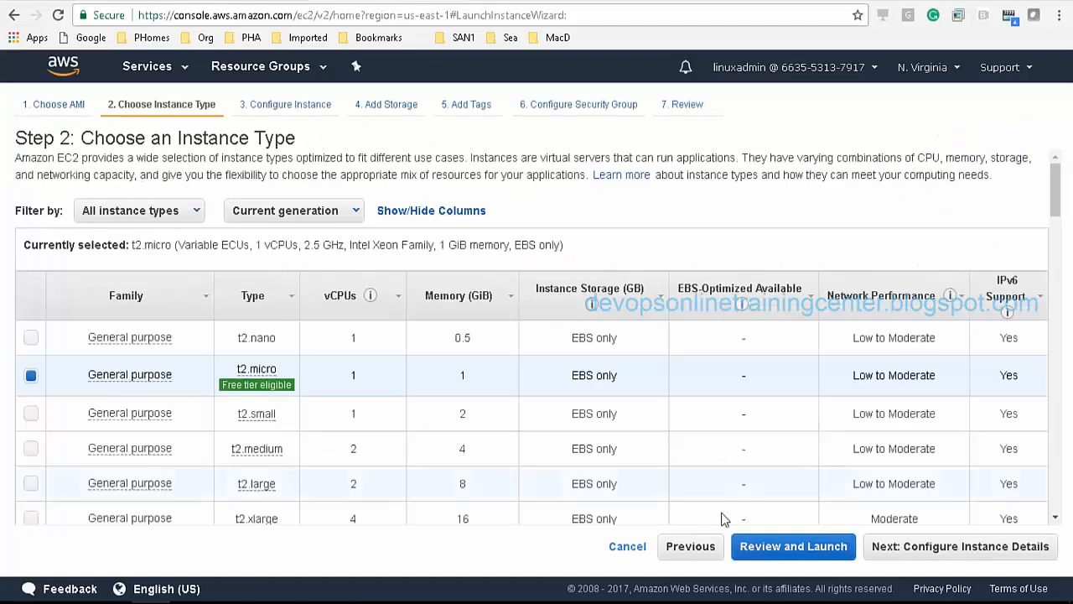
click(765, 550)
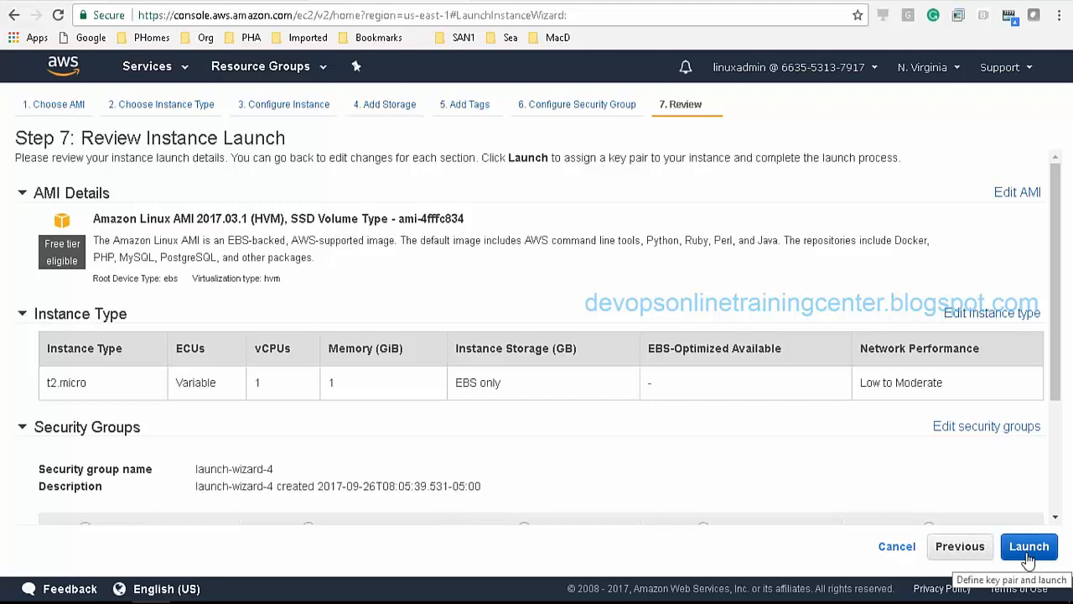
click(896, 546)
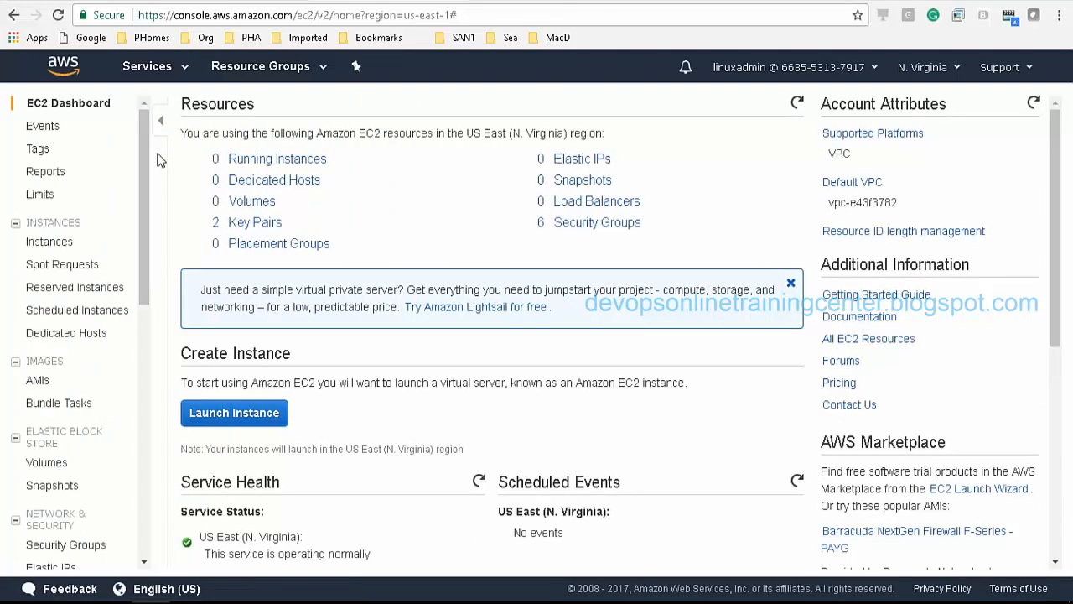
Step: Open S3 from the Services menu, see the Access Denied error, then reopen Services
click(140, 71)
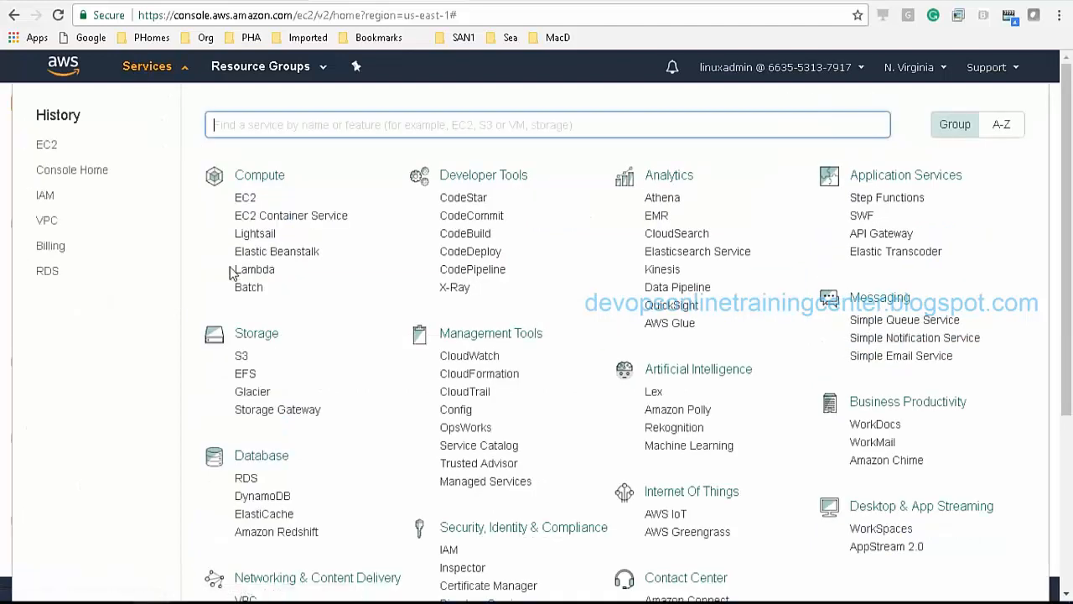
click(243, 359)
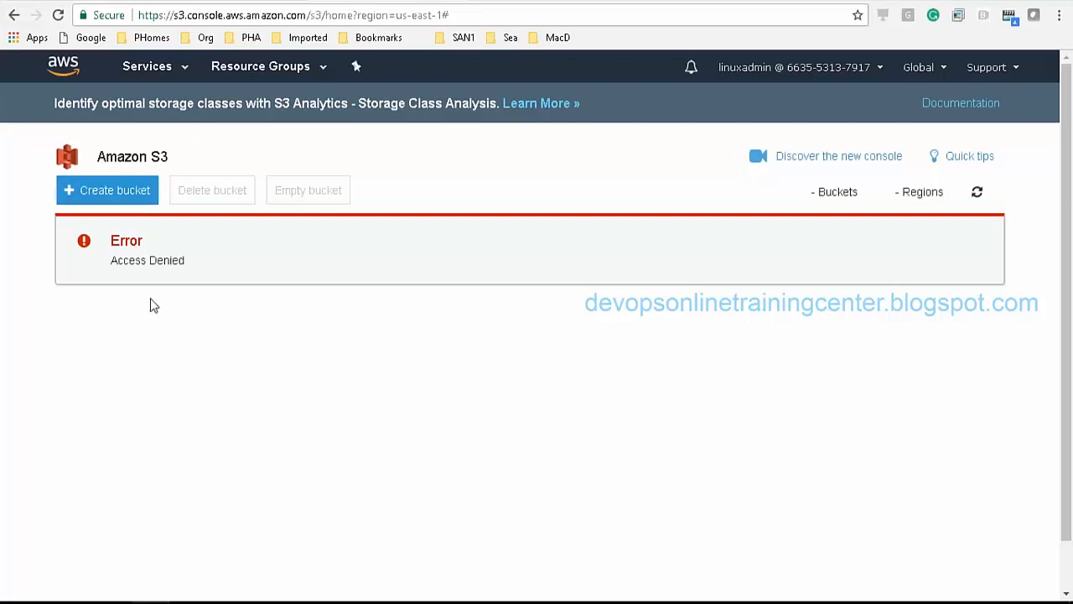
click(157, 73)
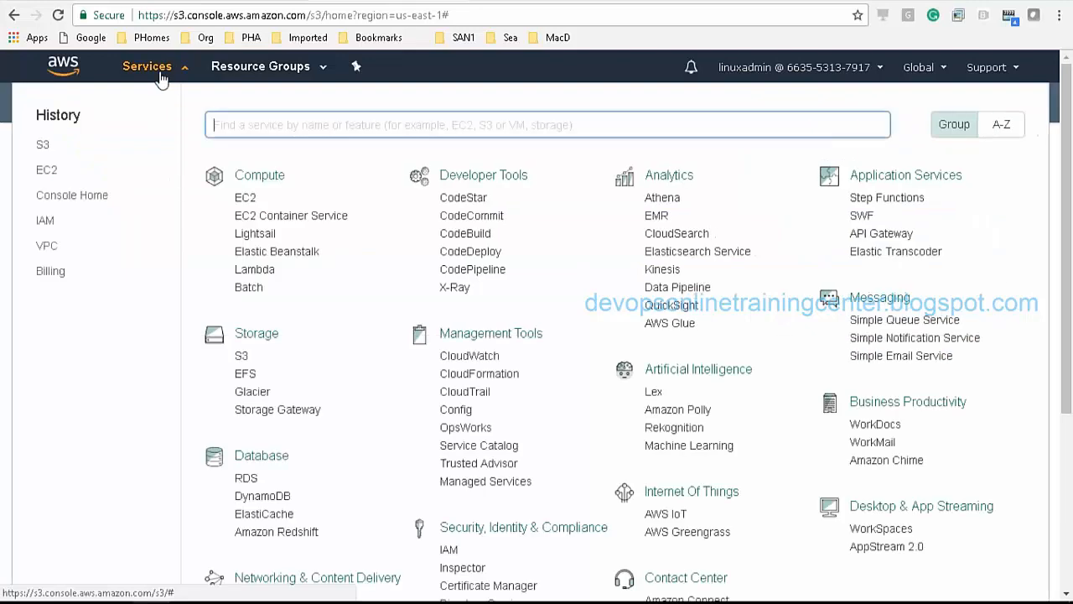
Step: In RDS, attempt a DB instance launch, inspect the rds:DescribeDBEngineVersions authorization error, then cancel
click(245, 478)
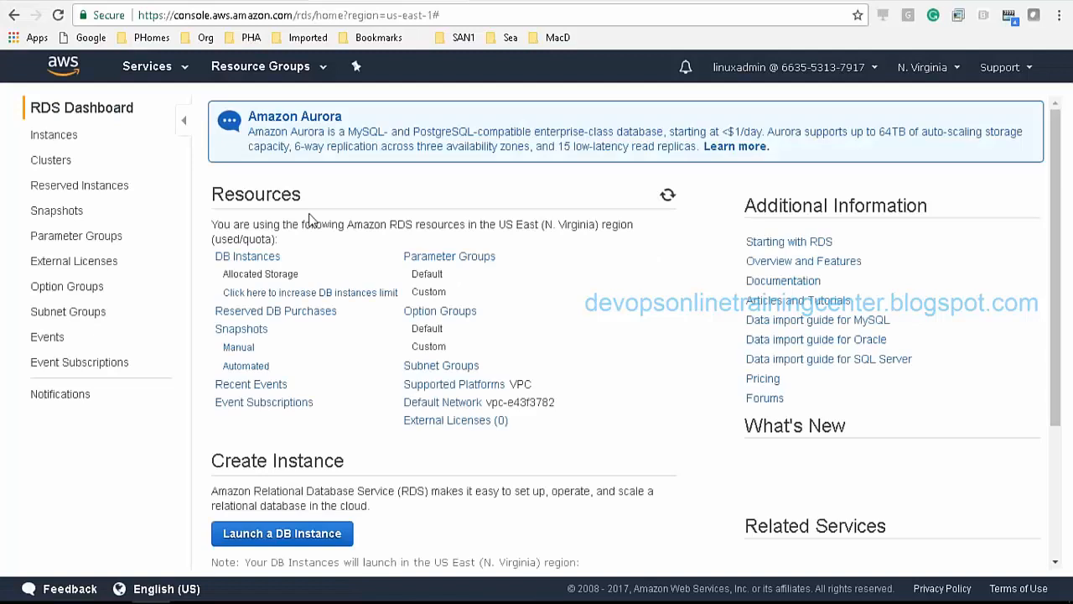
click(271, 534)
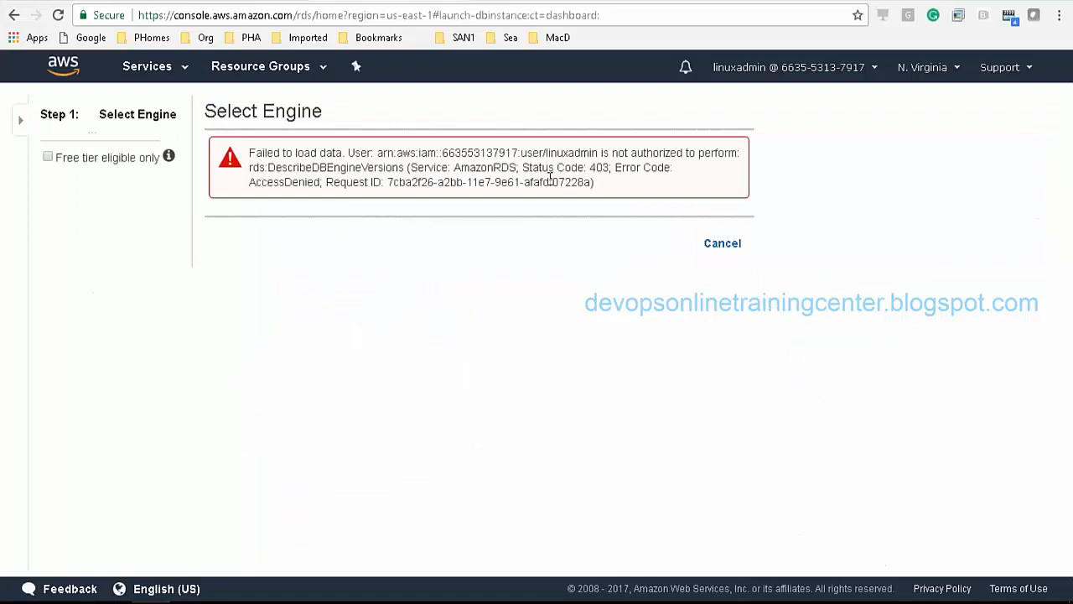
double_click(570, 154)
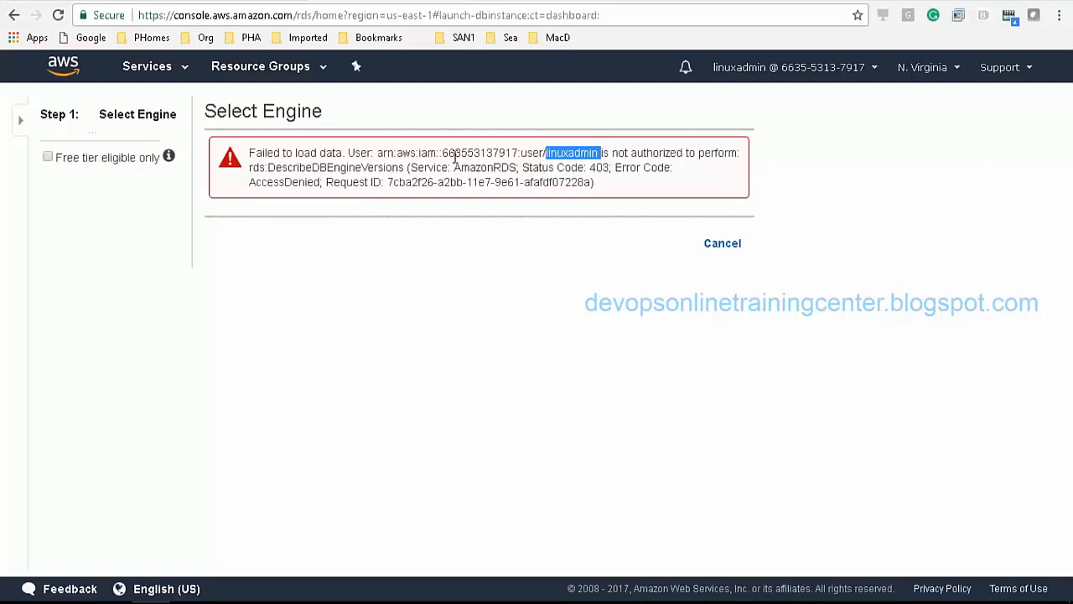
double_click(288, 167)
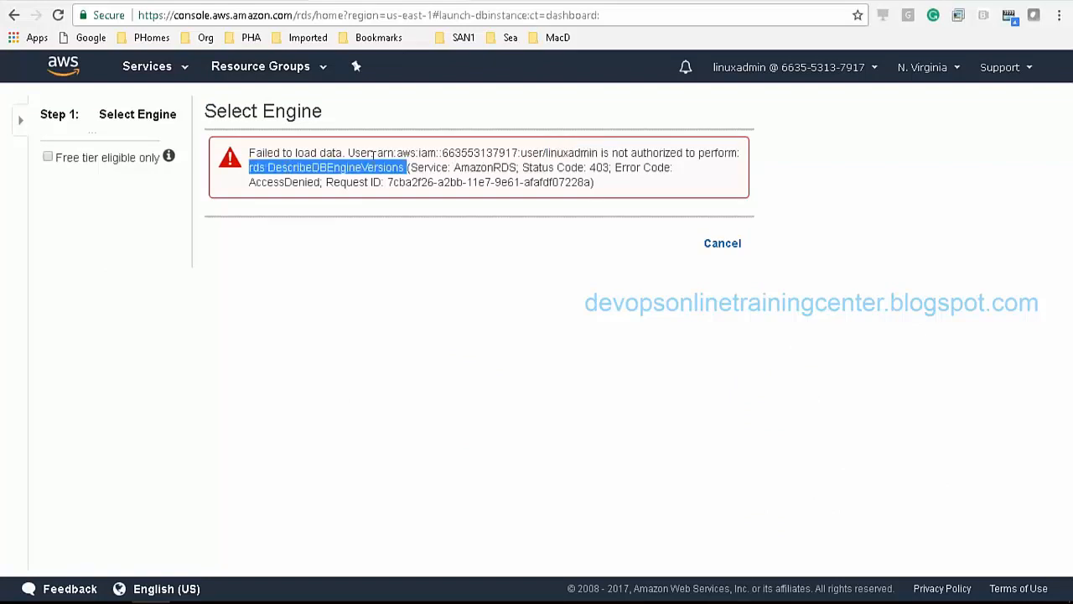
double_click(491, 168)
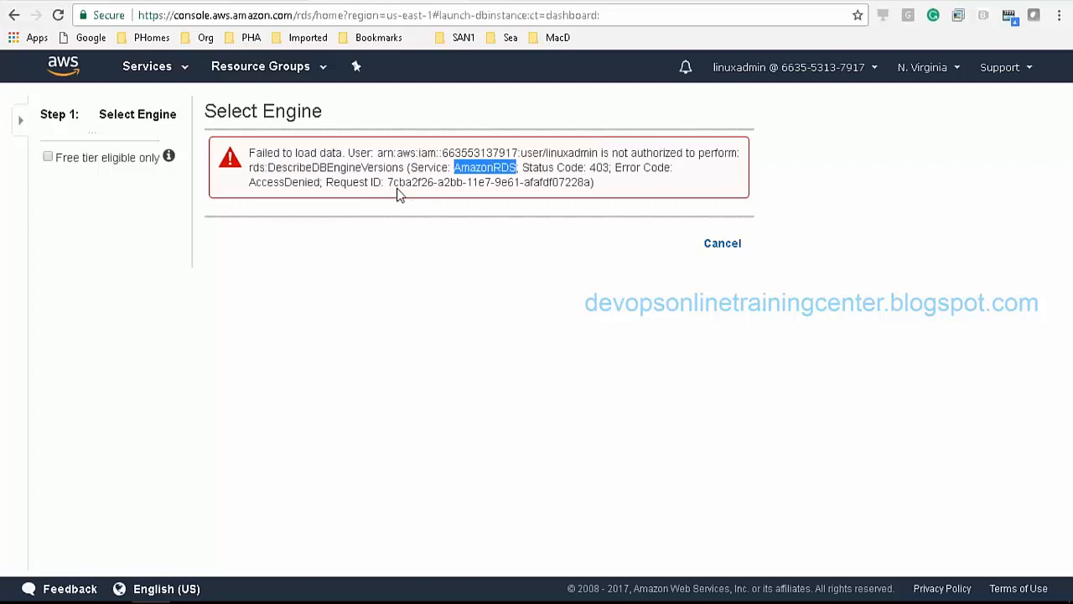
double_click(373, 184)
click(422, 186)
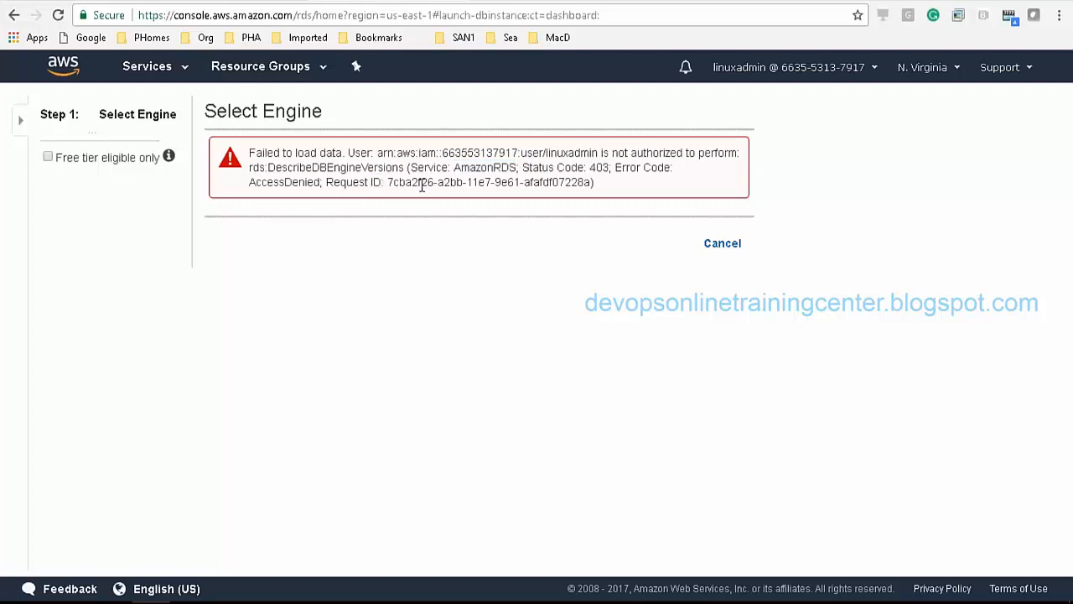
double_click(422, 186)
click(500, 181)
double_click(505, 182)
click(722, 243)
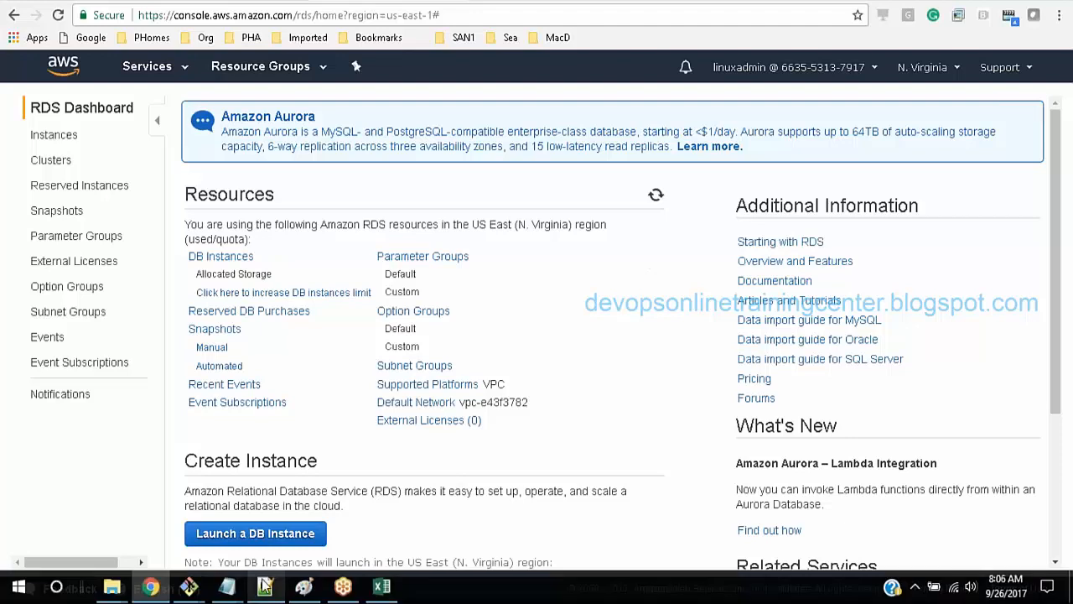
Step: In Notepad, add 'ec2fullaccess --> ec2' and 's3fullacess --> s3' below the user id line
mouse_move(232, 587)
click(311, 509)
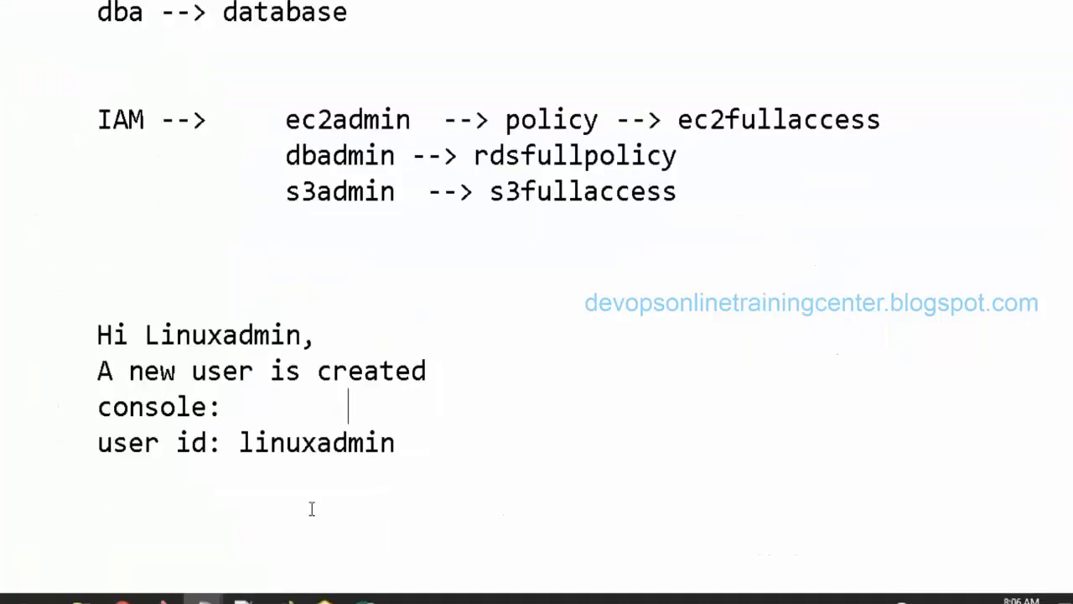
click(447, 441)
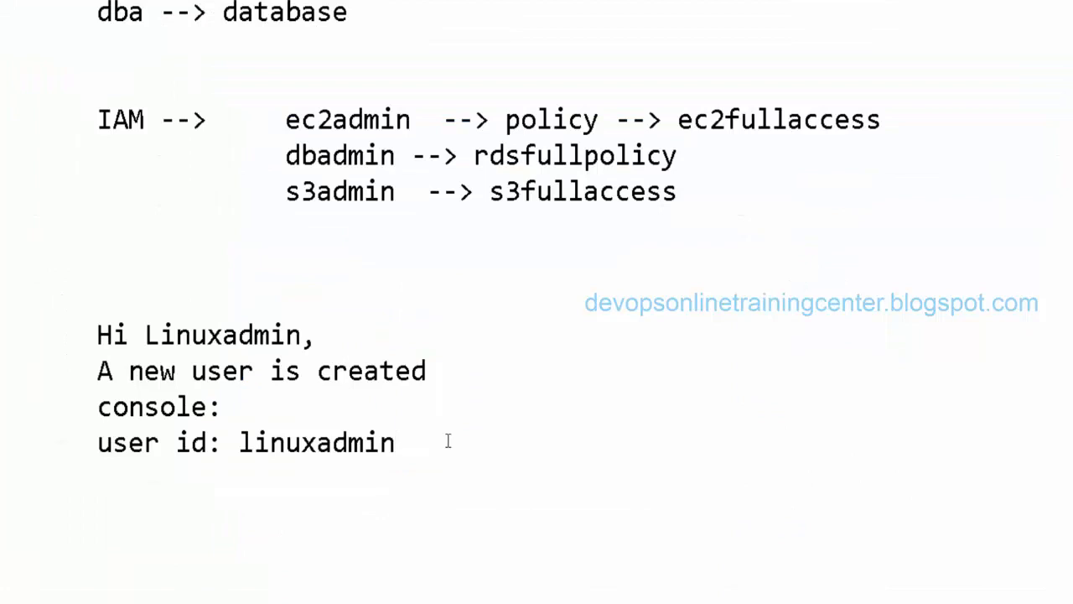
scroll(536, 301, down, 3)
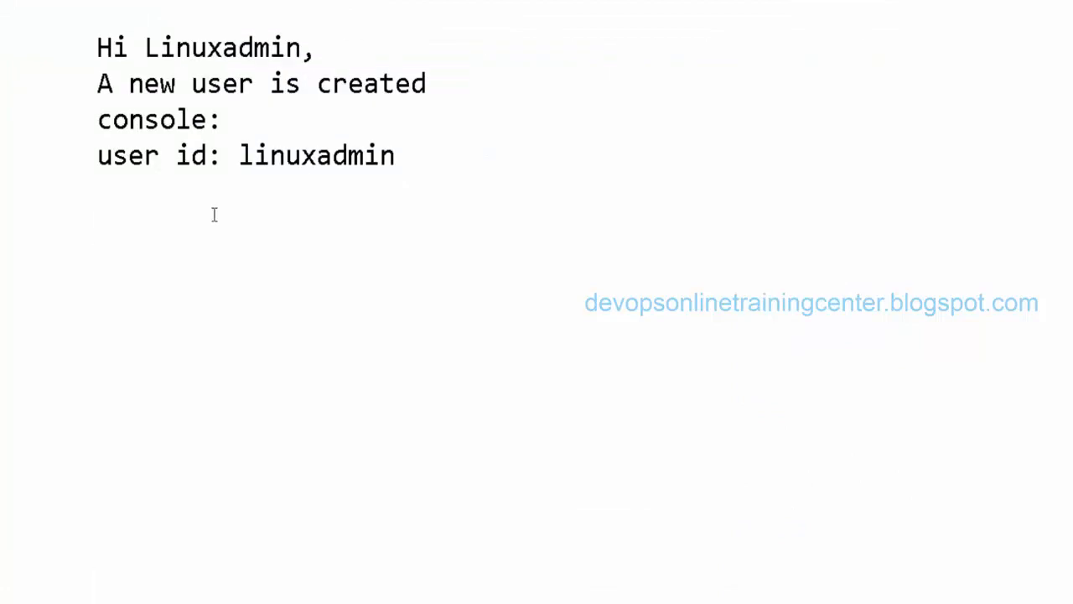
text(ec2fullac)
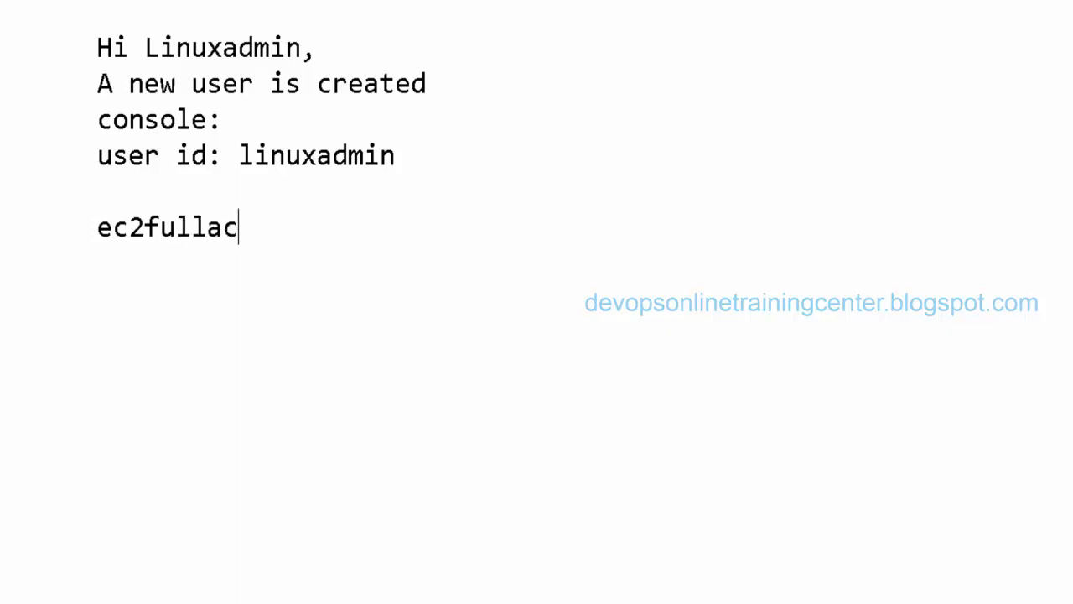
text(cess)
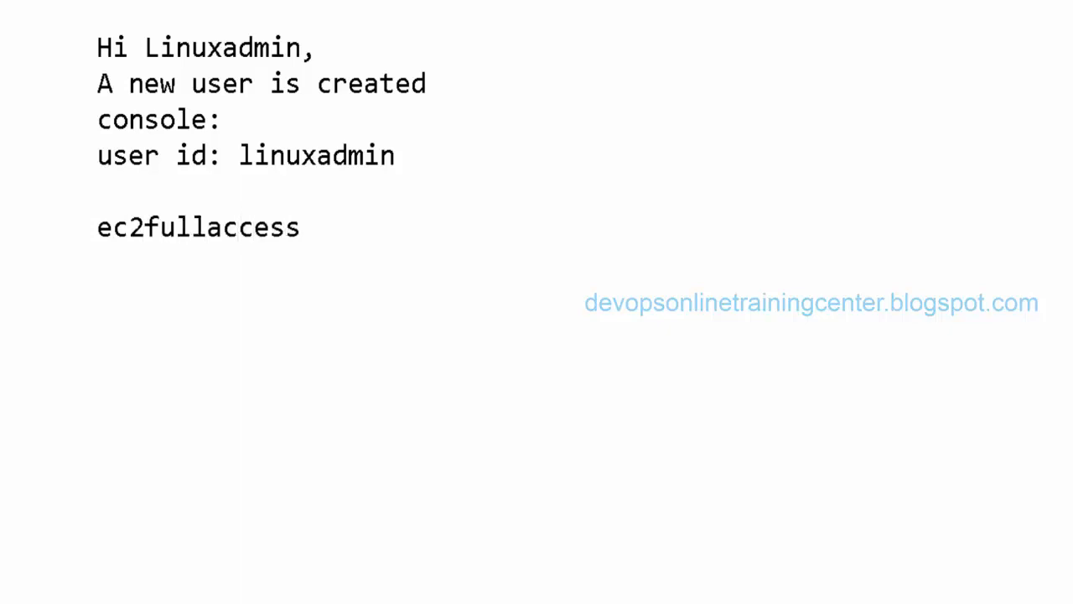
key(alt+Tab)
key(alt+Tab)
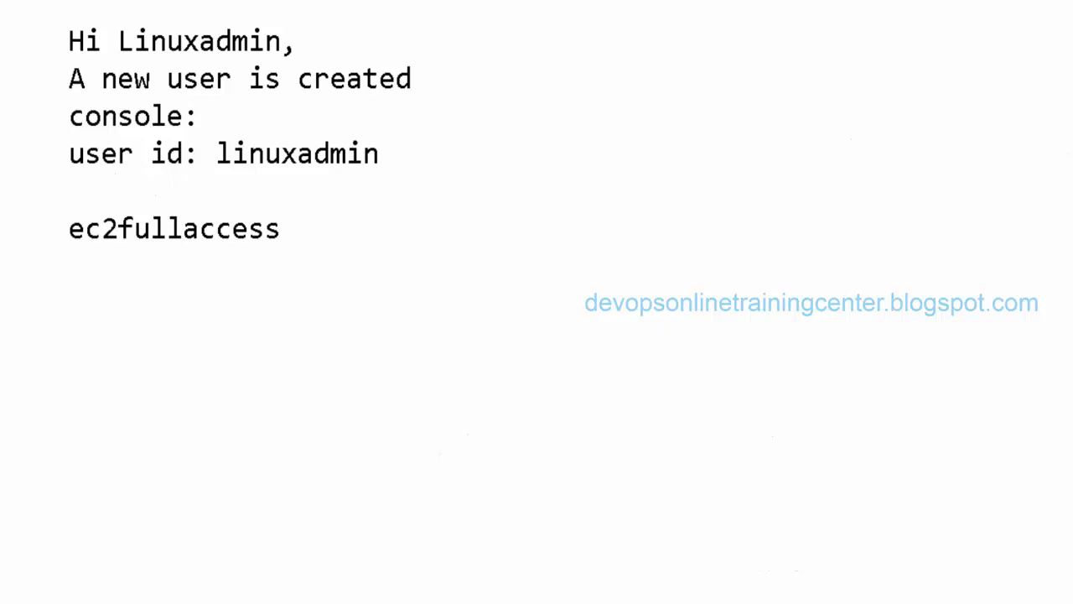
key(Return)
text(s3fullacess)
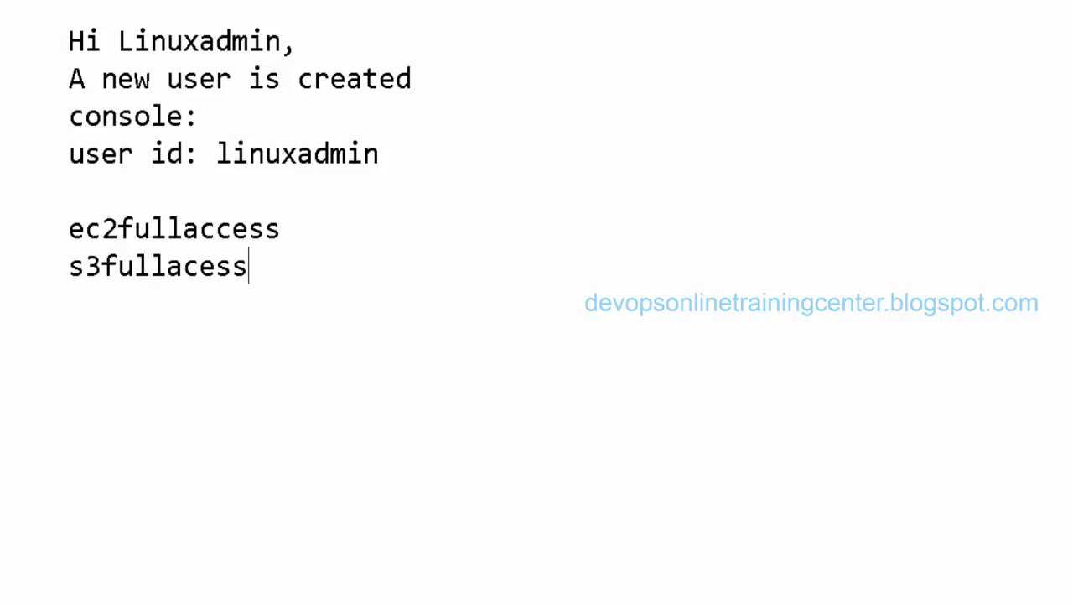
text( --> s3)
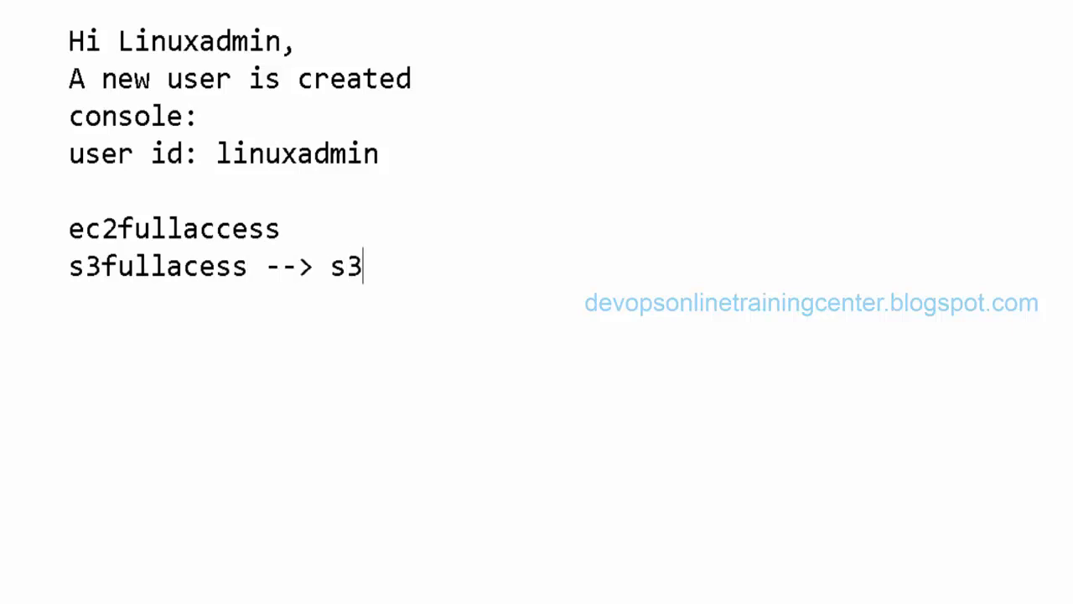
click(280, 229)
text(--> ec2)
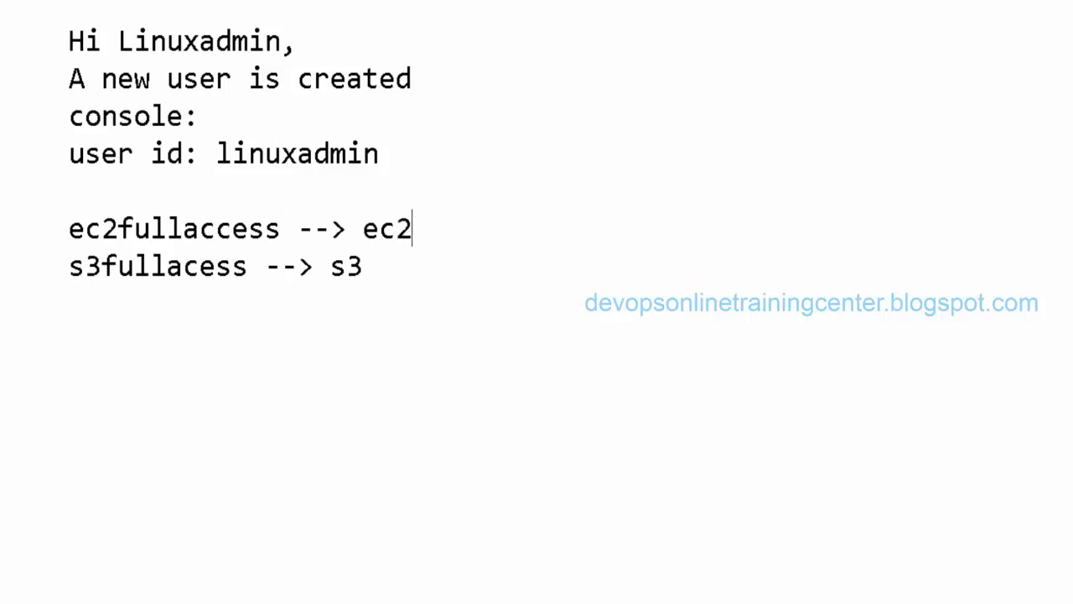
click(363, 267)
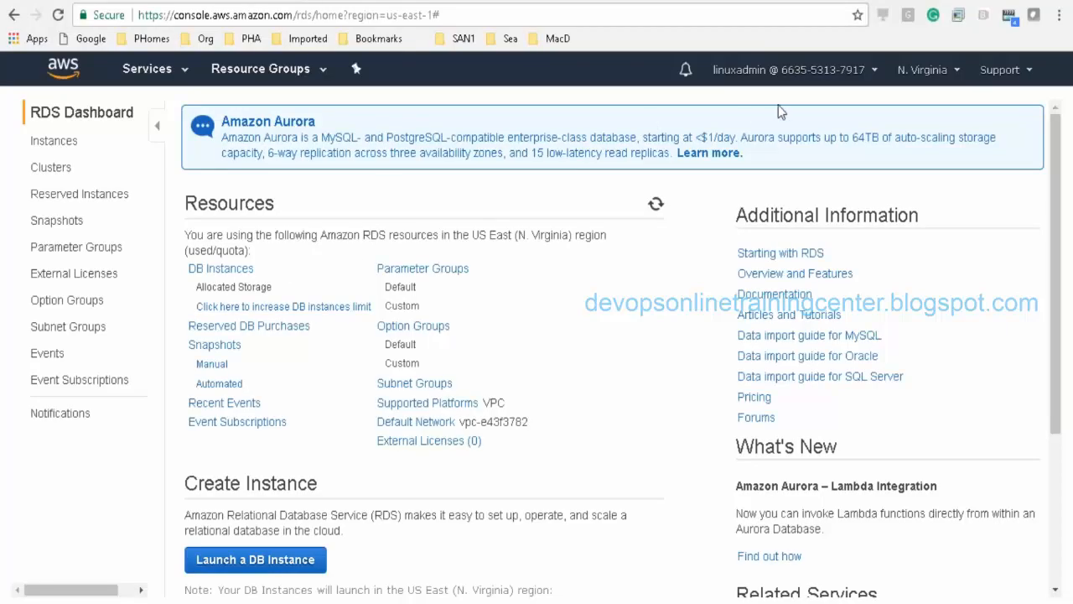
Step: Sign out of linuxadmin and sign back in with the root account credentials
click(875, 77)
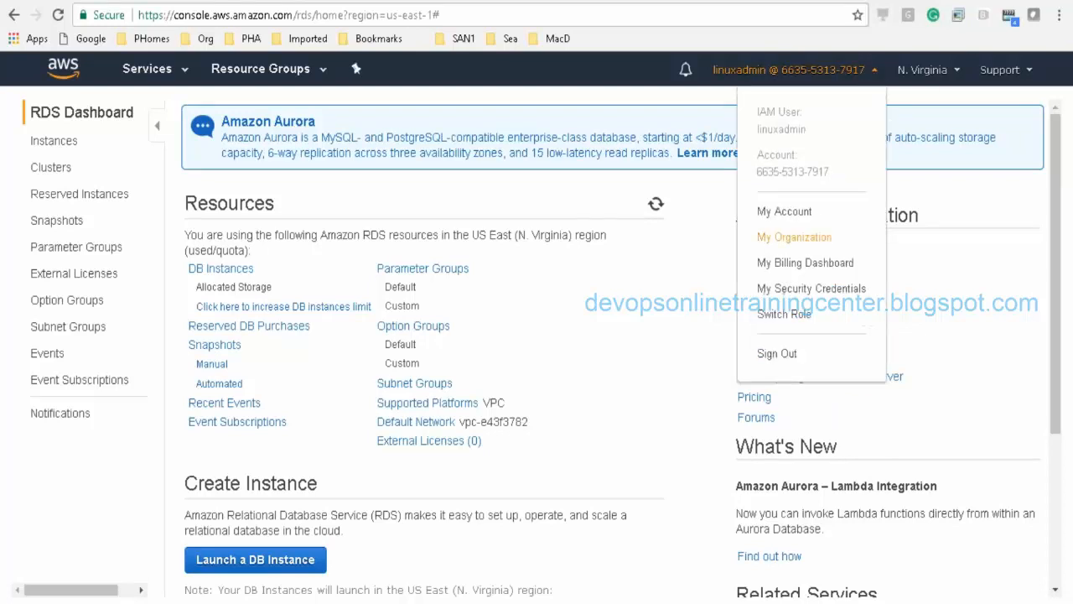
click(767, 361)
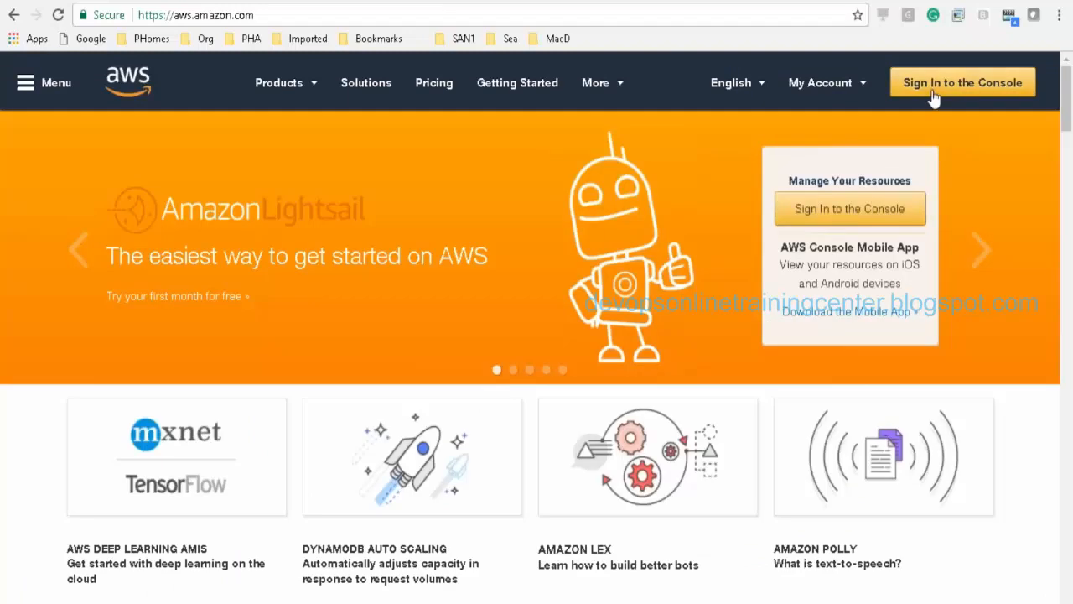
click(933, 92)
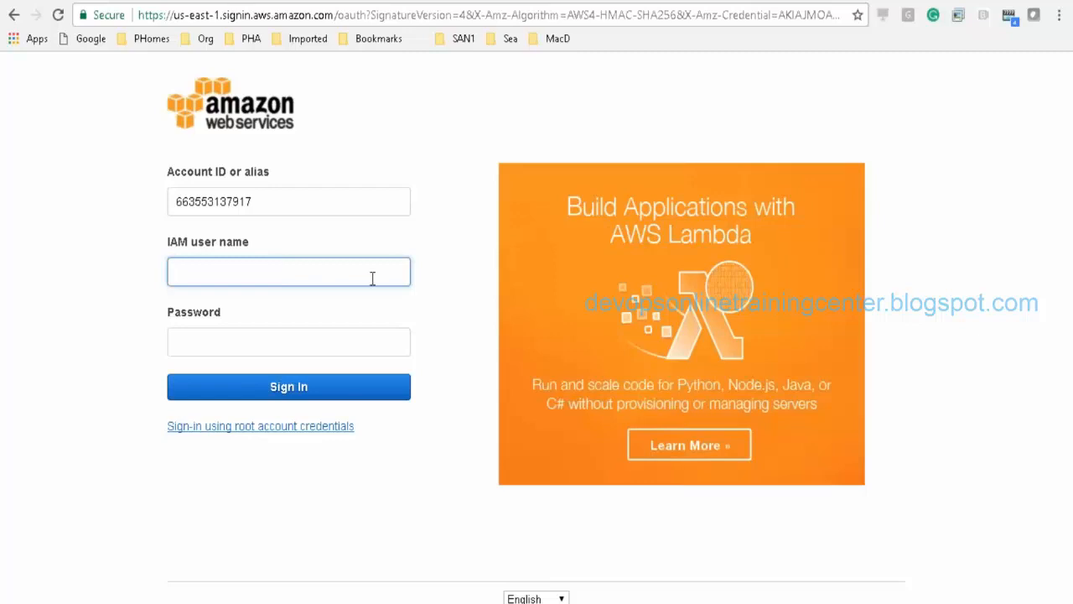
click(267, 433)
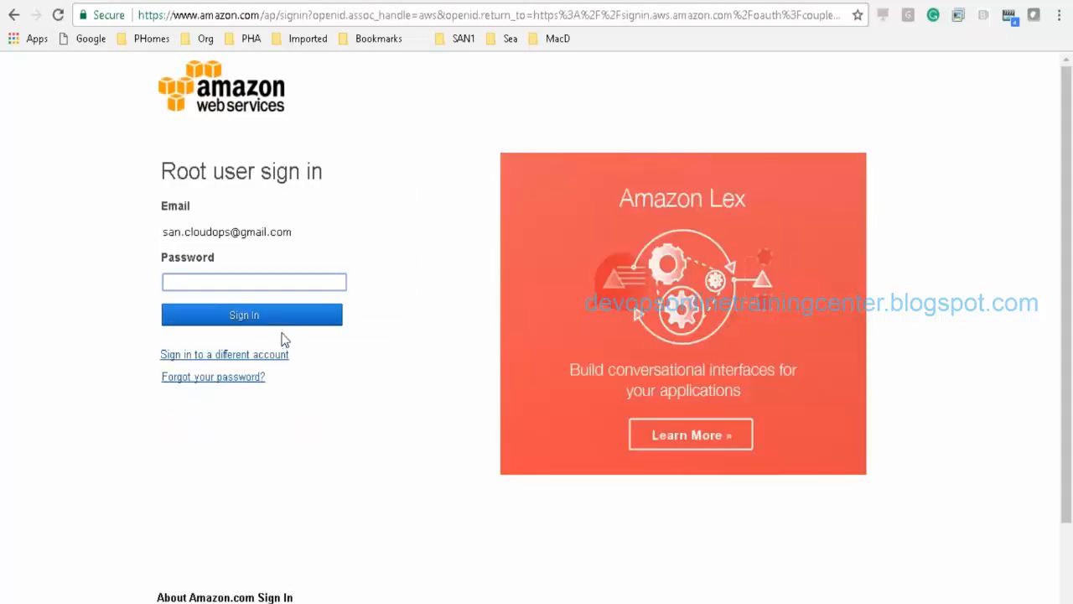
text(********)
key(Return)
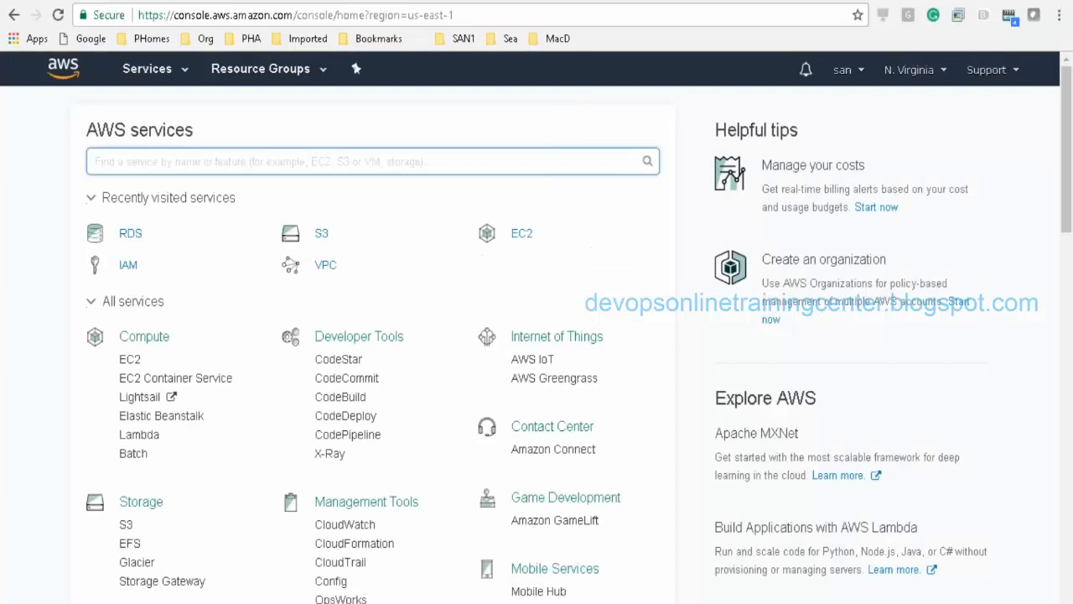
Step: In IAM Users, select linuxadmin, check the column settings, then open its summary page
click(128, 265)
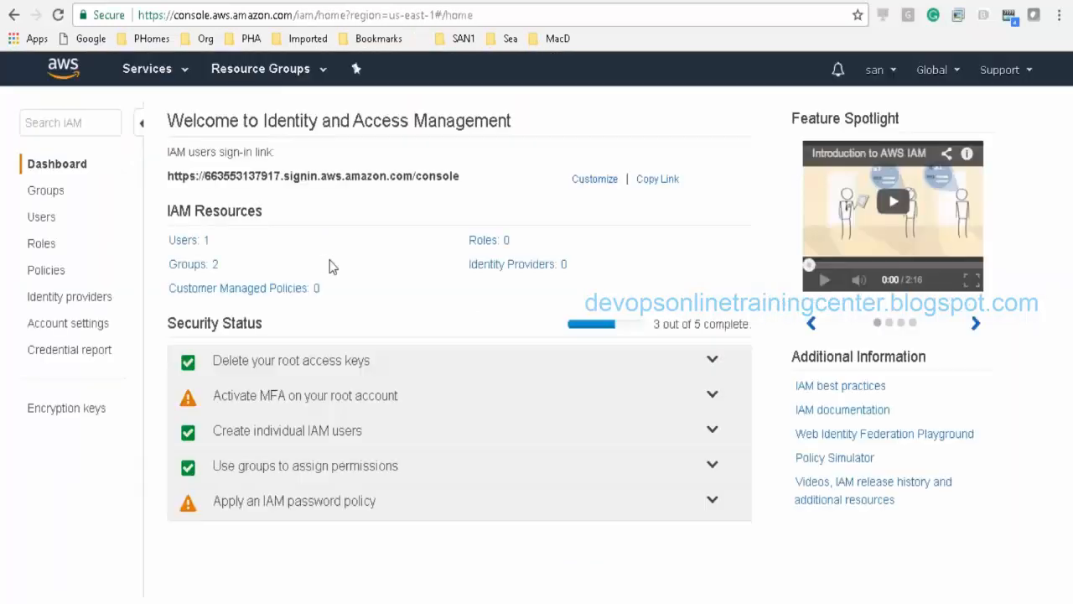
click(181, 240)
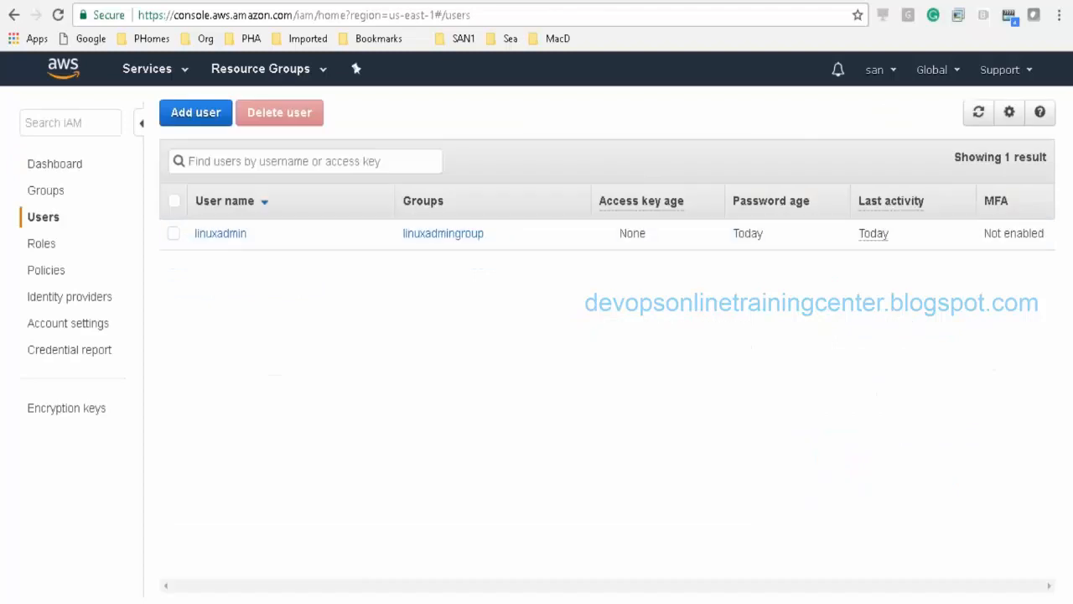
click(173, 236)
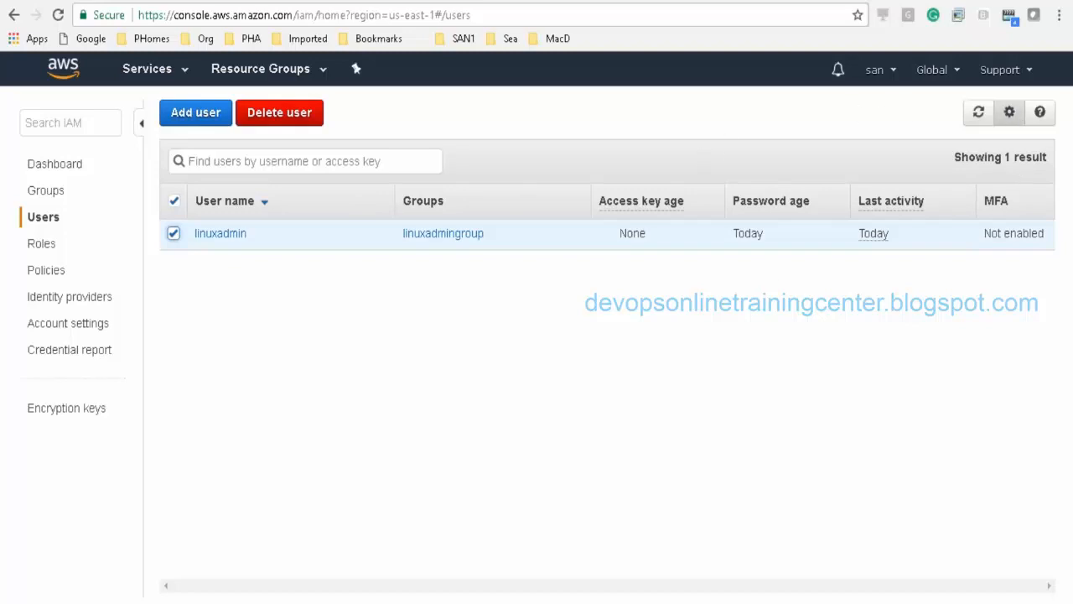
click(1011, 114)
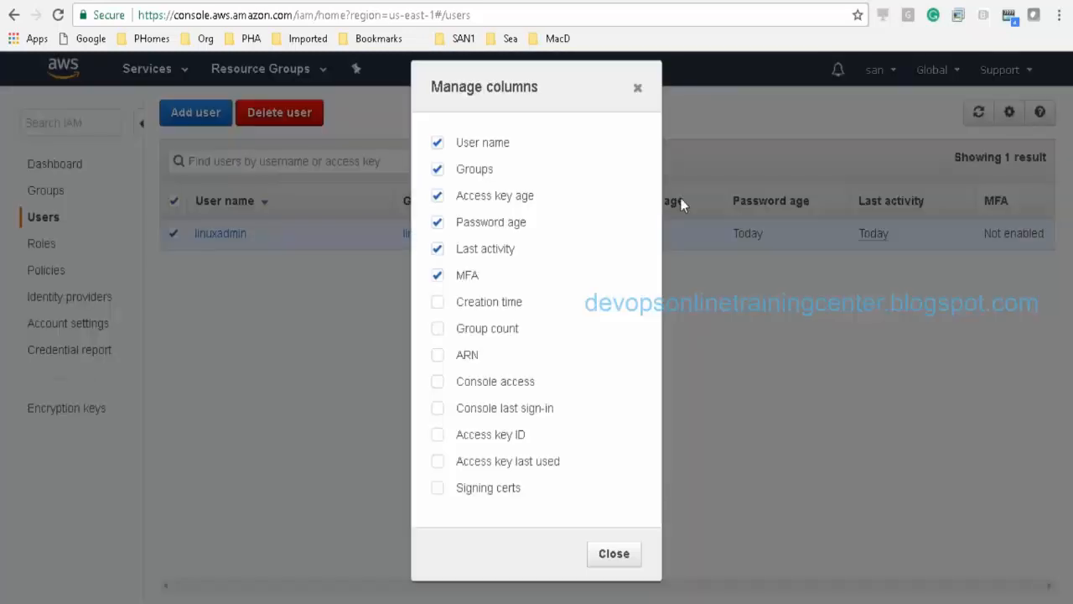
click(614, 555)
click(233, 235)
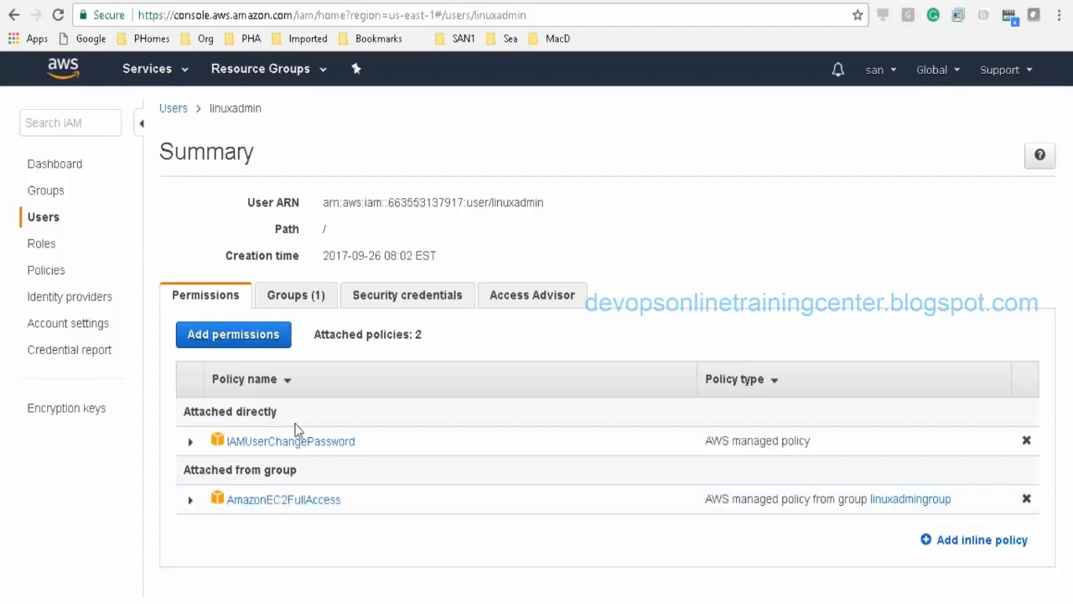
Step: Open linuxadmingroup from linuxadmin's Groups tab and view its AmazonEC2FullAccess permissions
click(306, 300)
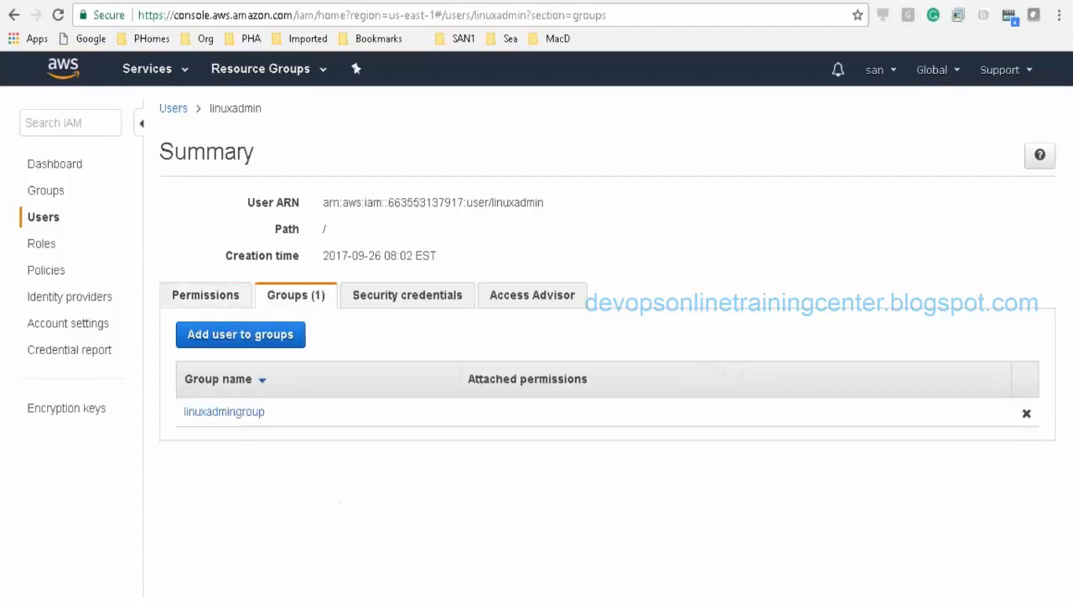
click(246, 422)
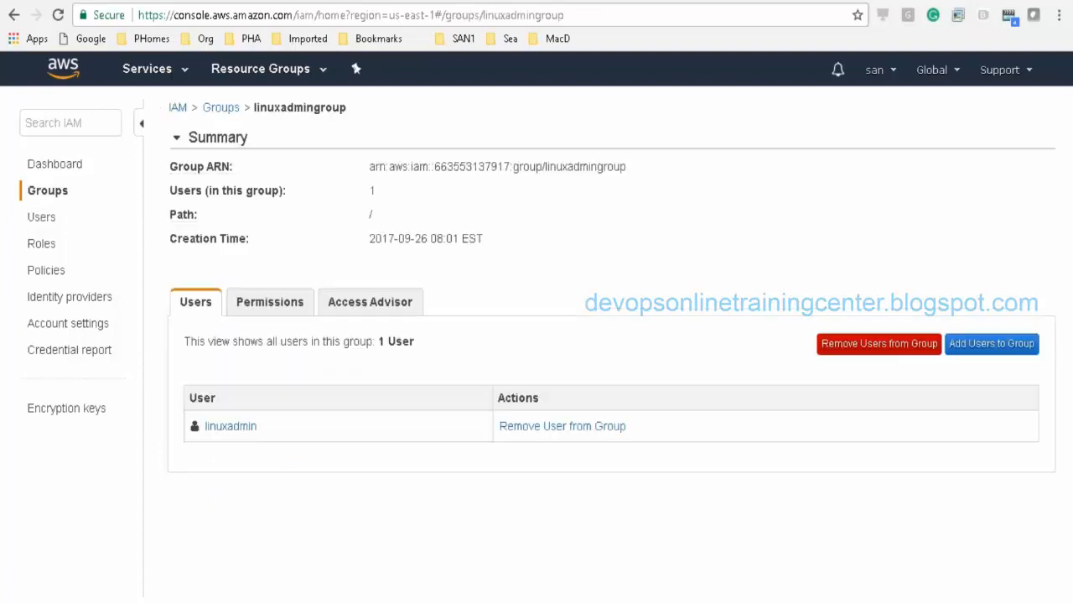
click(285, 310)
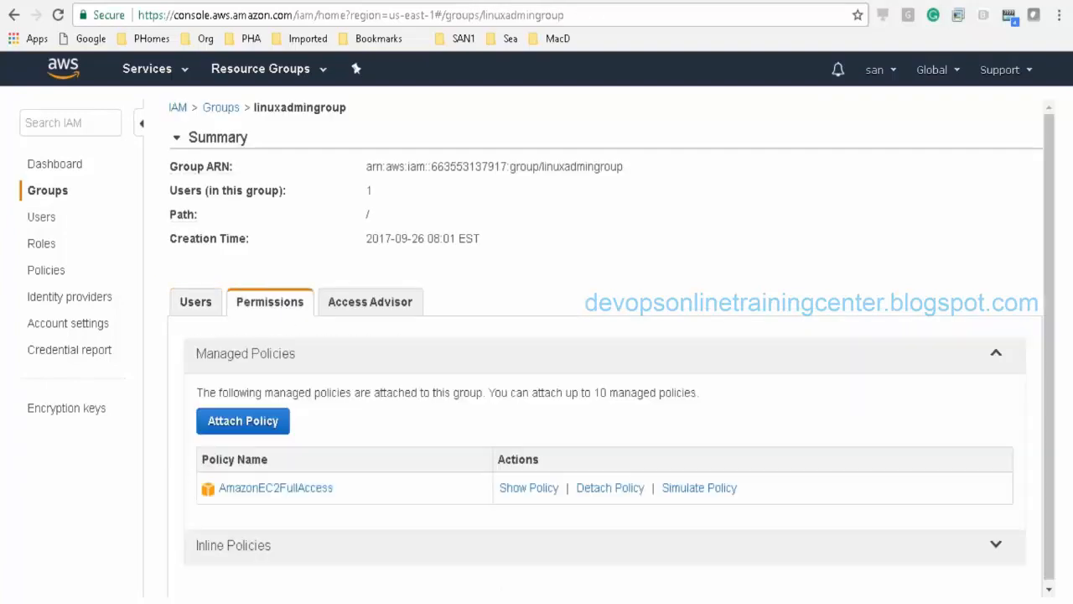
click(257, 427)
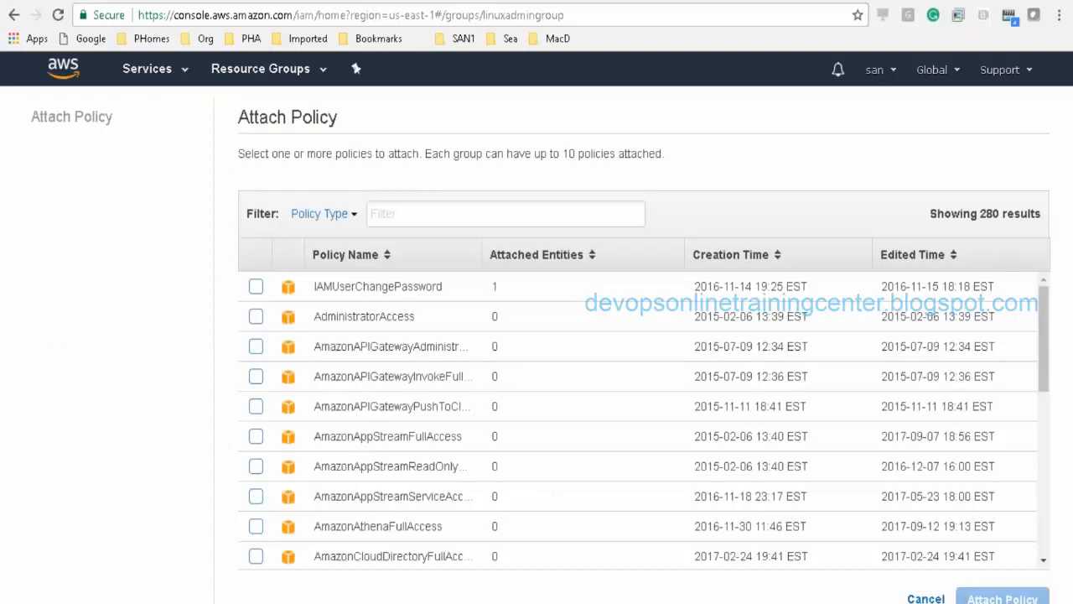
click(436, 212)
text(read)
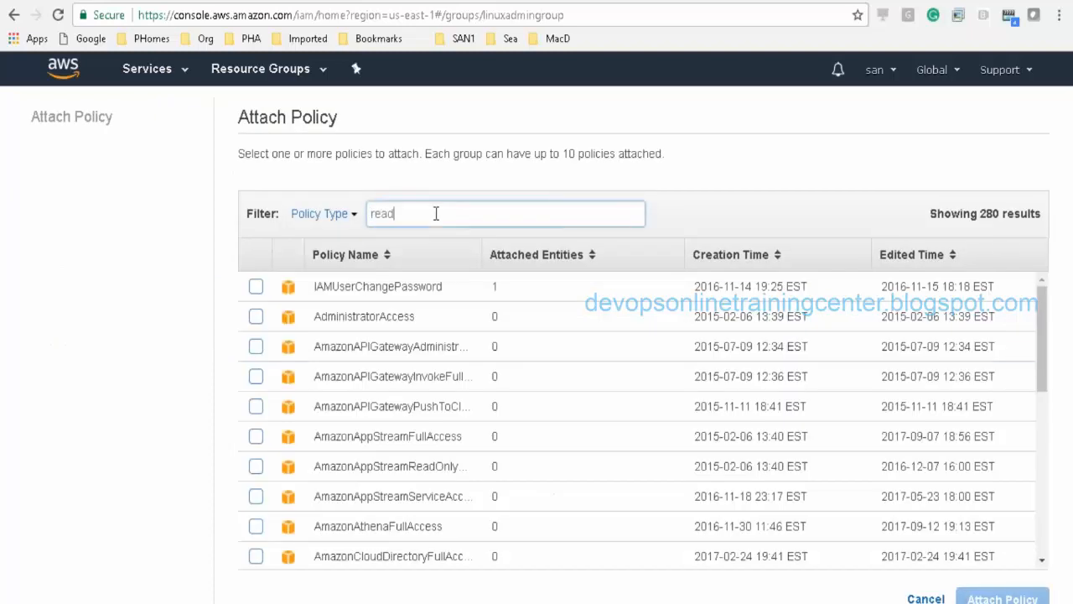
key(BackSpace)
key(BackSpace)
key(BackSpace)
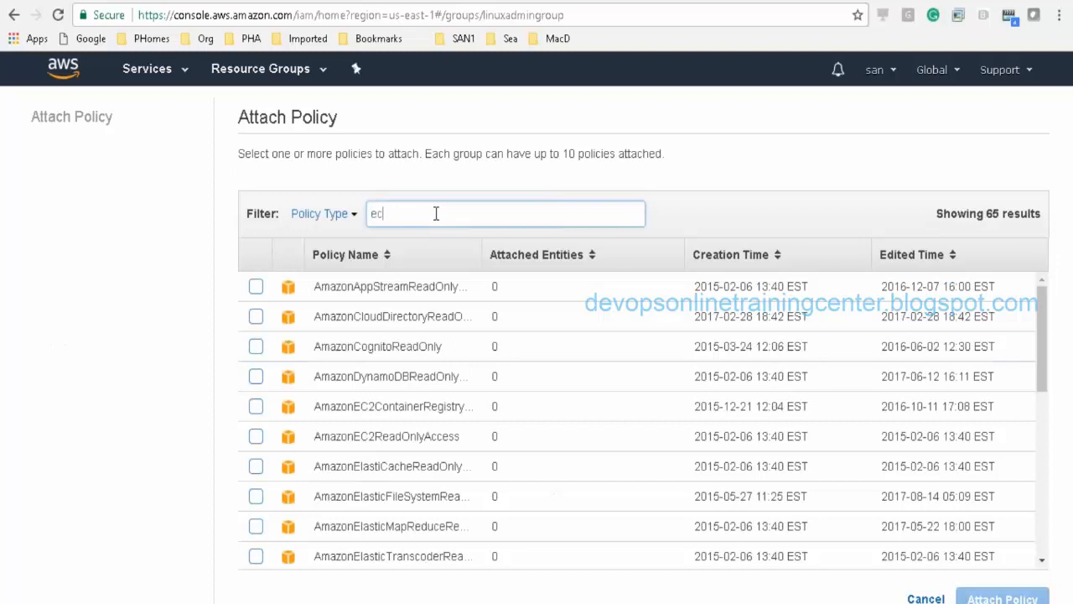
text(ec2r)
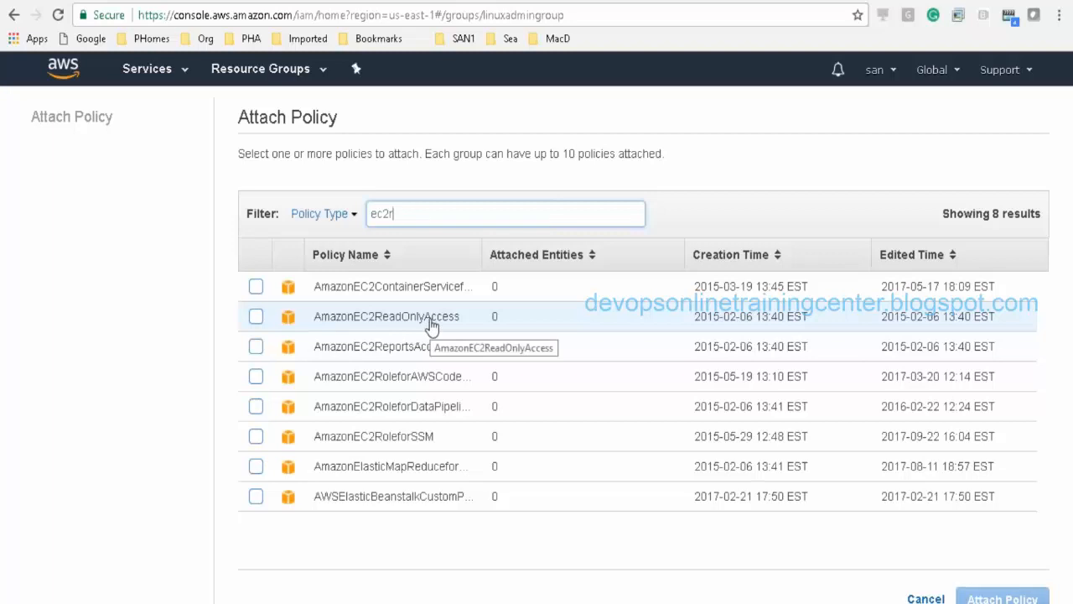
click(255, 318)
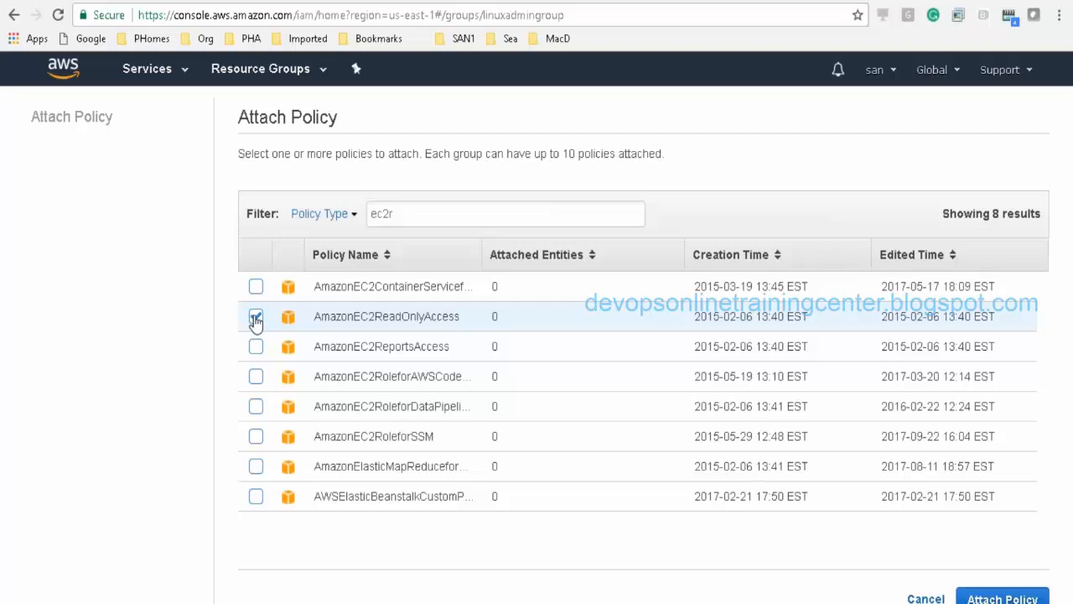
click(259, 324)
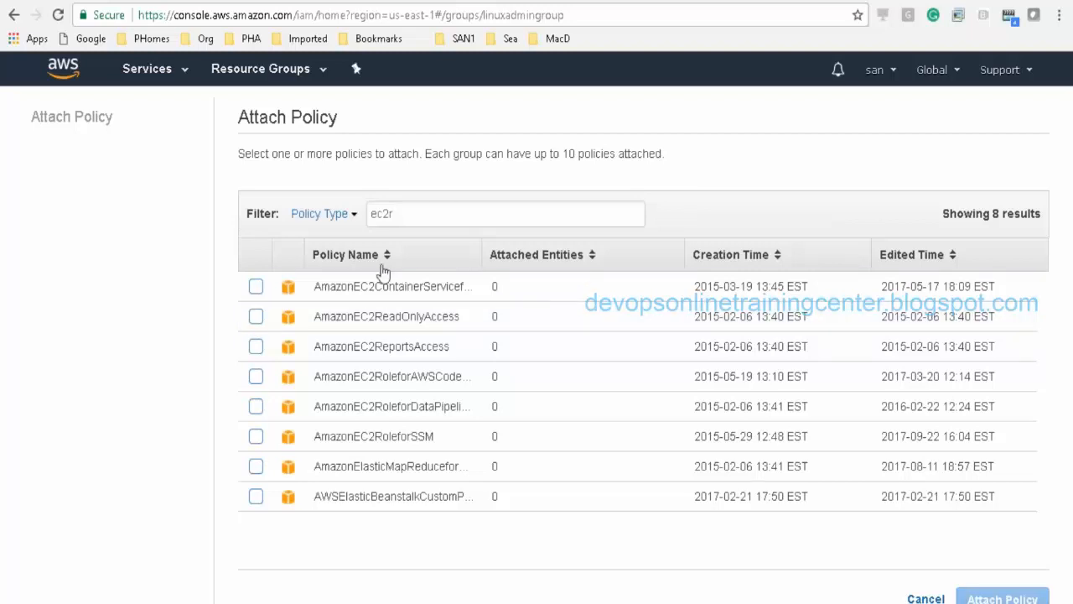
double_click(437, 213)
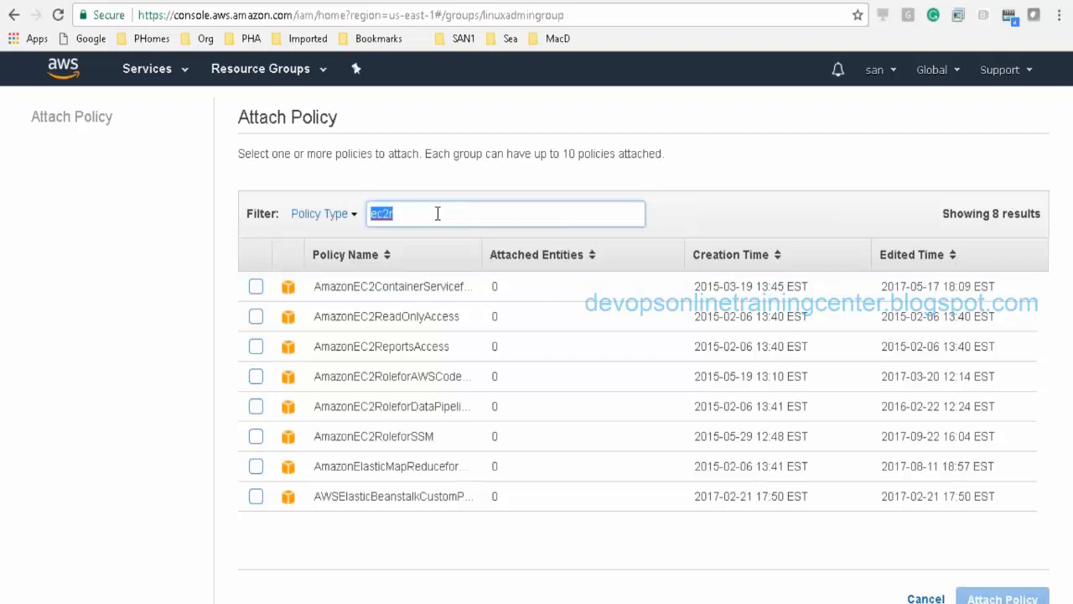
key(BackSpace)
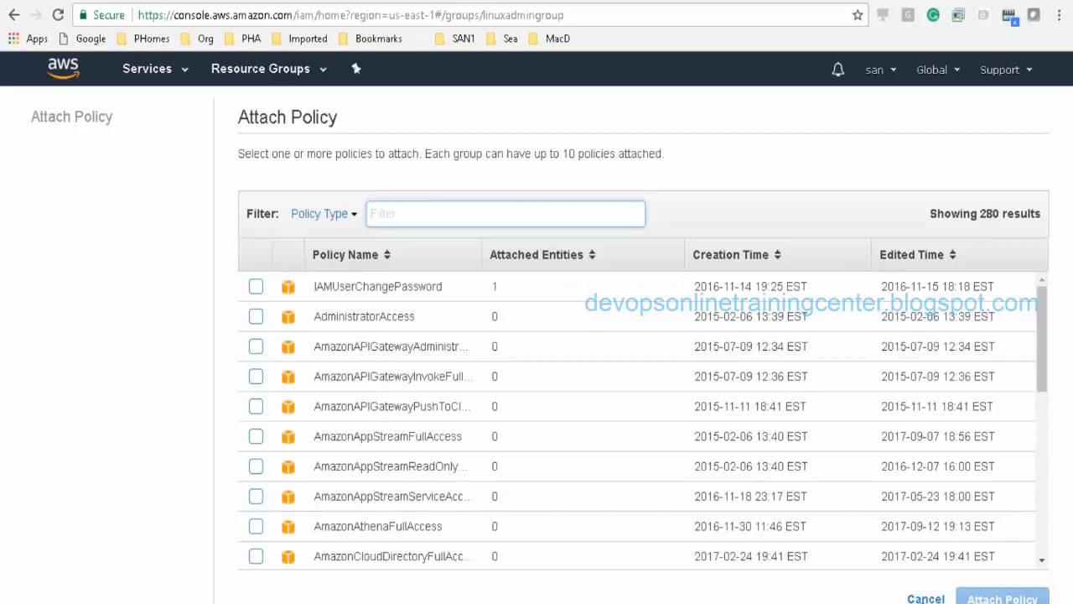
click(926, 599)
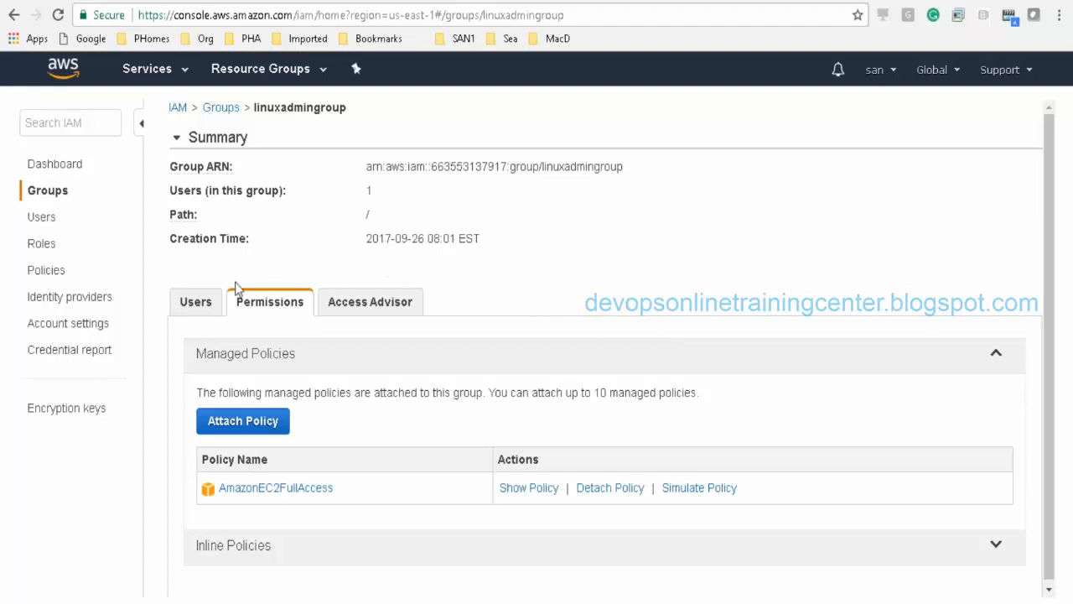
Step: View the group's users, return to the IAM dashboard, and open the Policies list
click(198, 303)
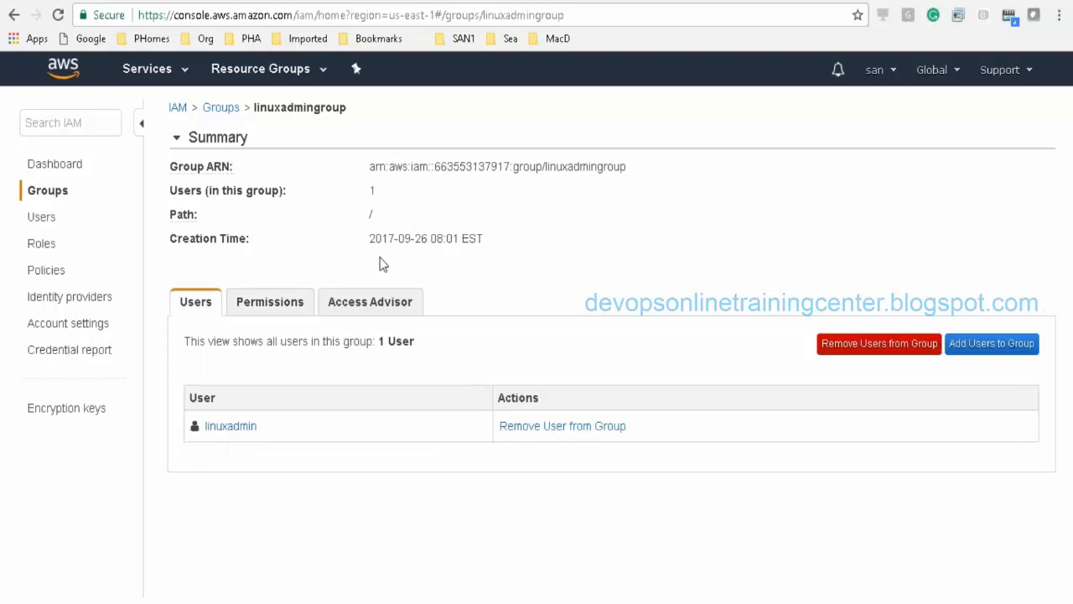
click(179, 108)
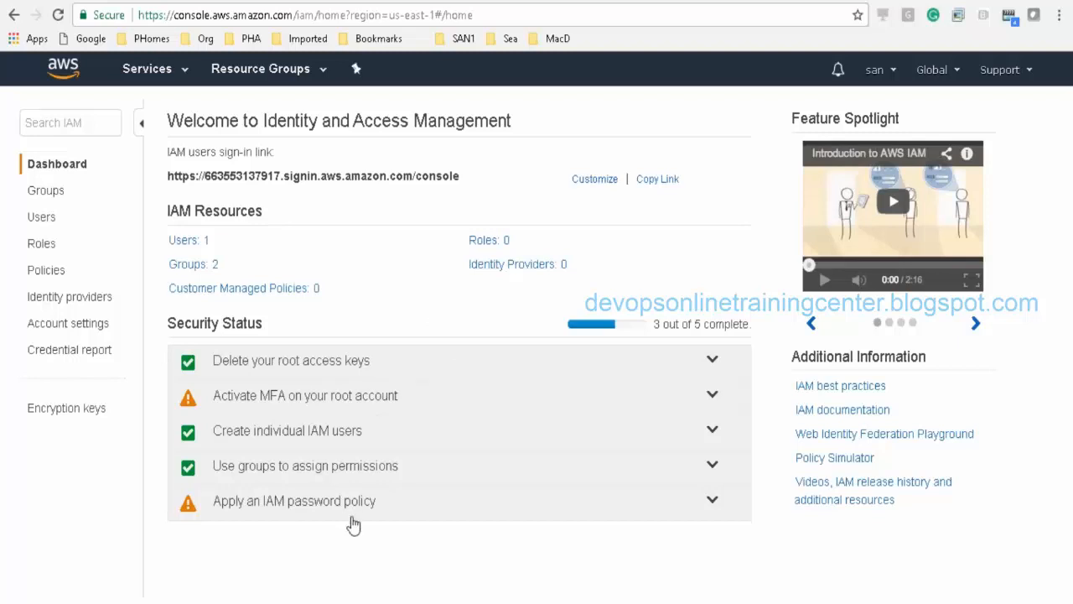
click(47, 271)
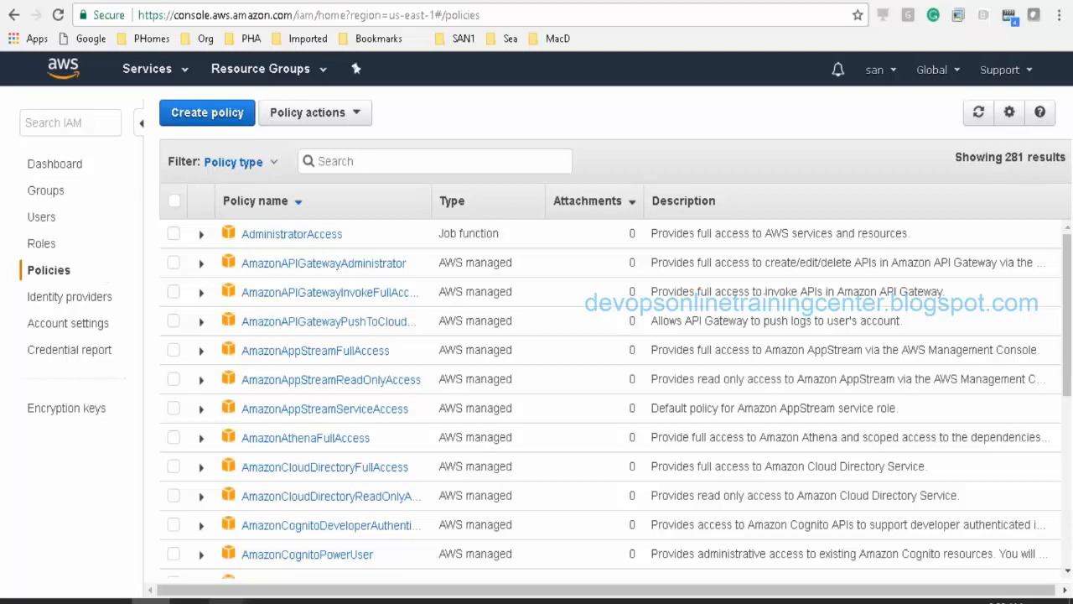
Step: In Class1-Demo notes, add a 'multi factor authencation' line and begin 'rsa device -->' beneath it
mouse_move(240, 597)
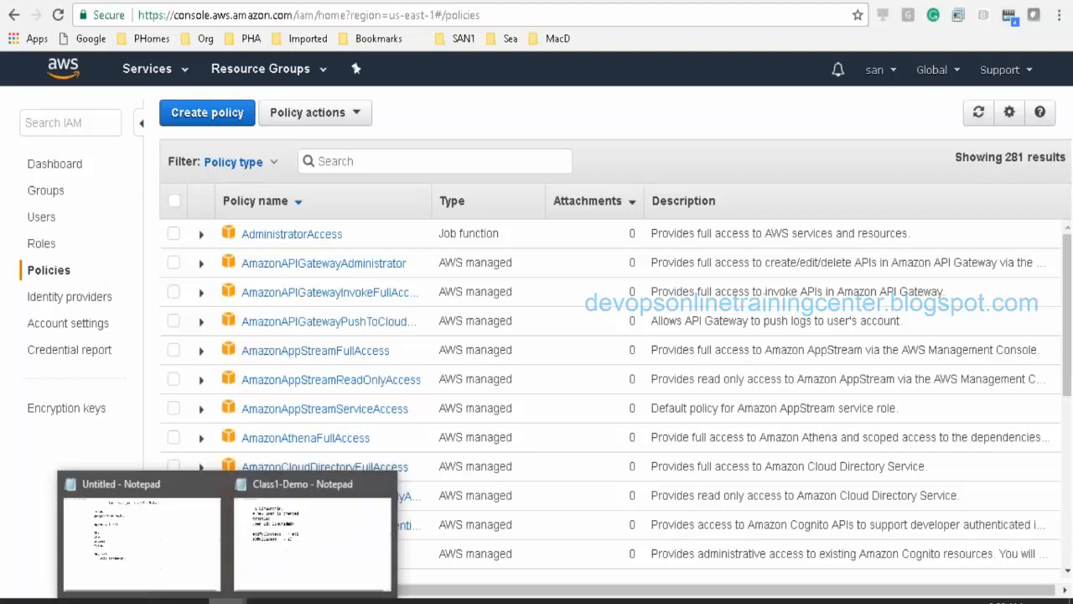
click(295, 563)
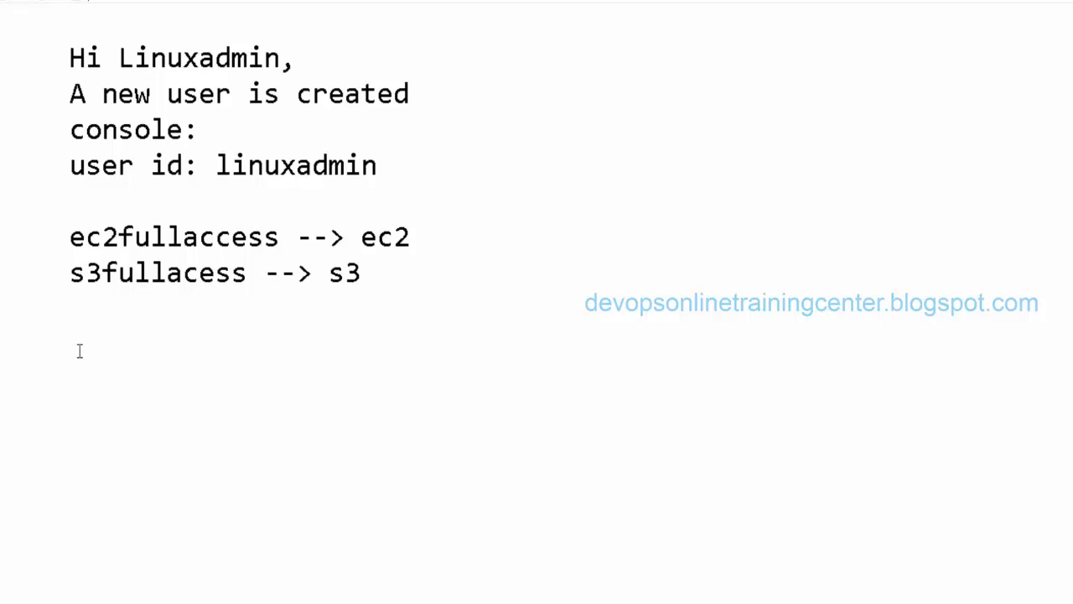
key(Return)
key(alt+Tab)
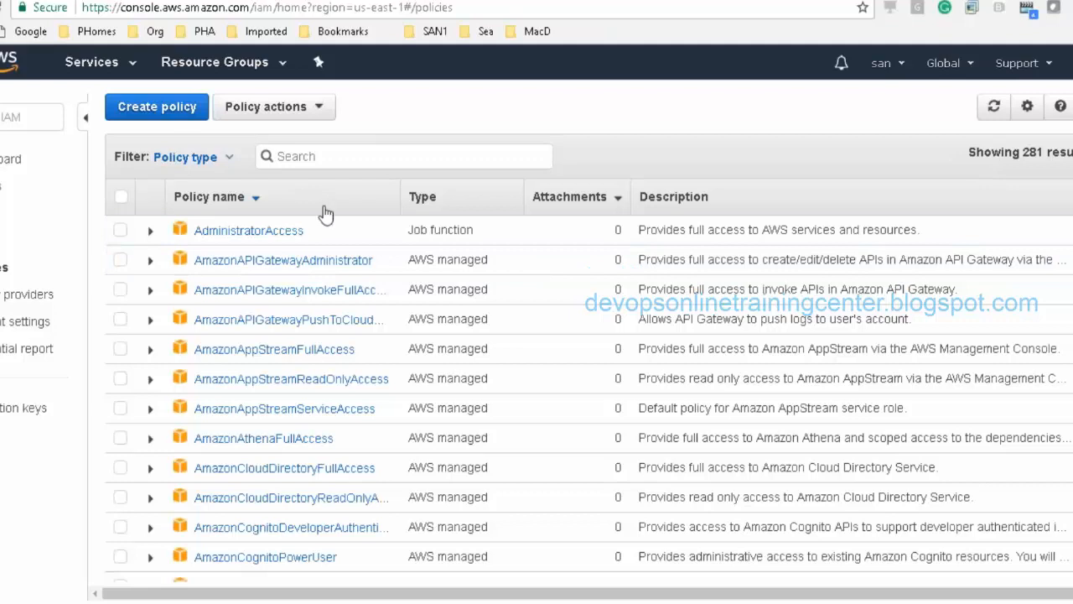
key(alt+Tab)
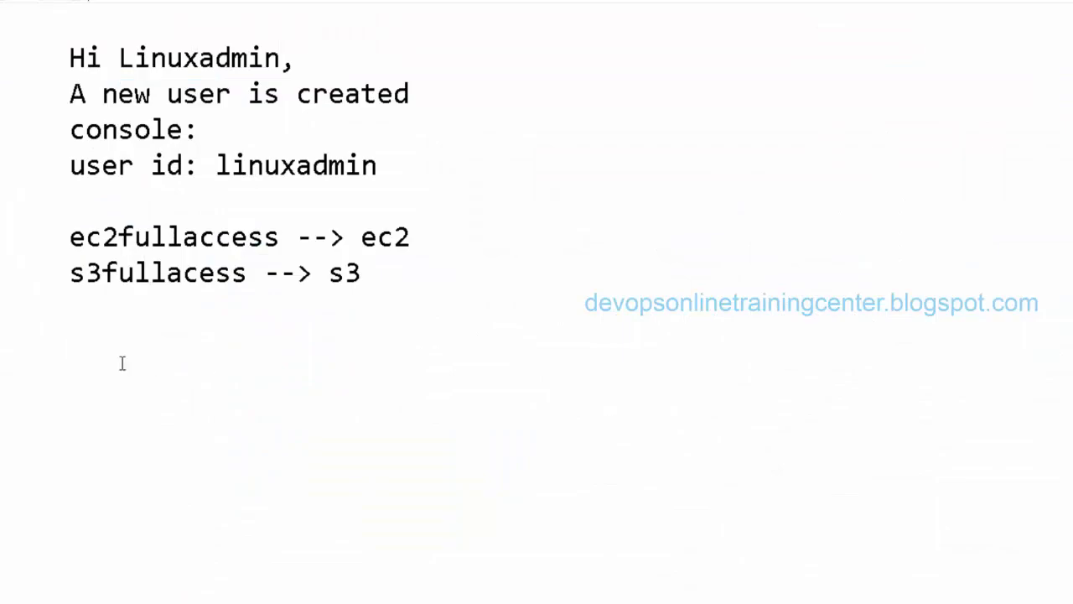
key(Return)
text(multi fac)
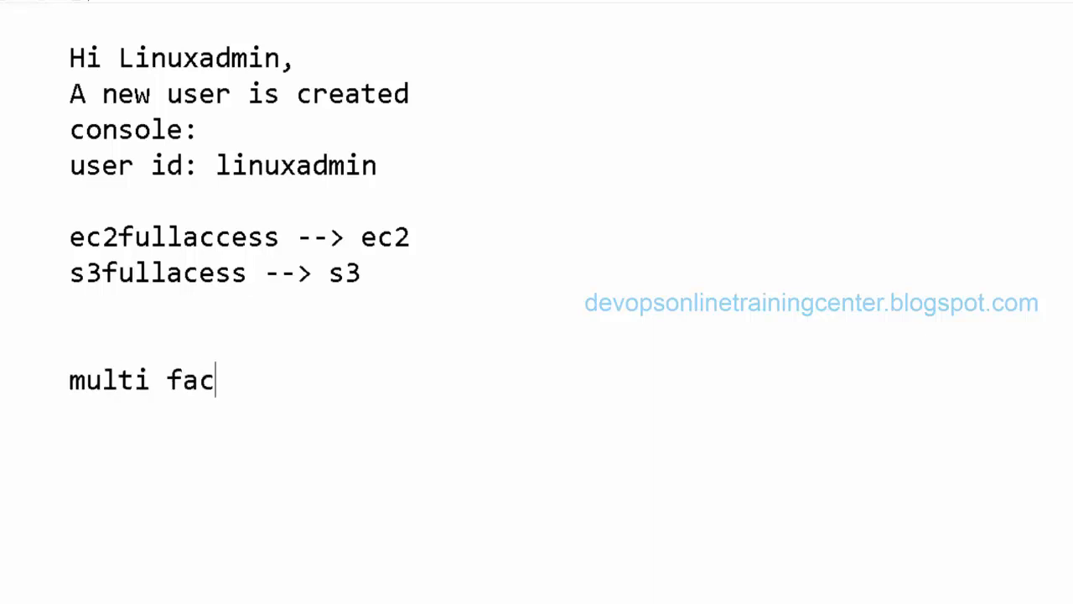
text(tor authencica)
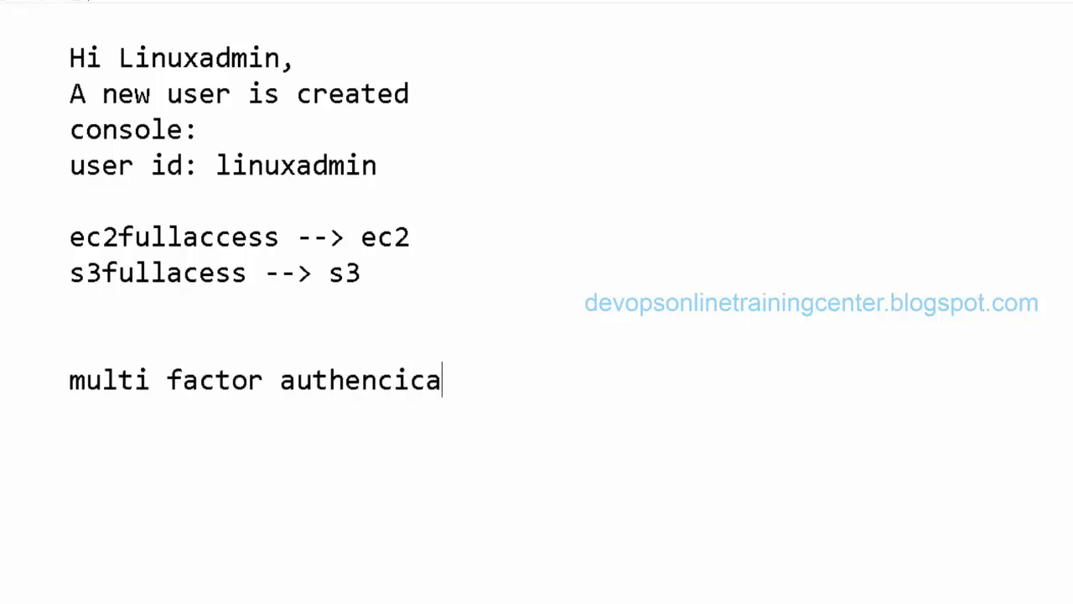
key(BackSpace)
key(BackSpace)
key(BackSpace)
text(ation)
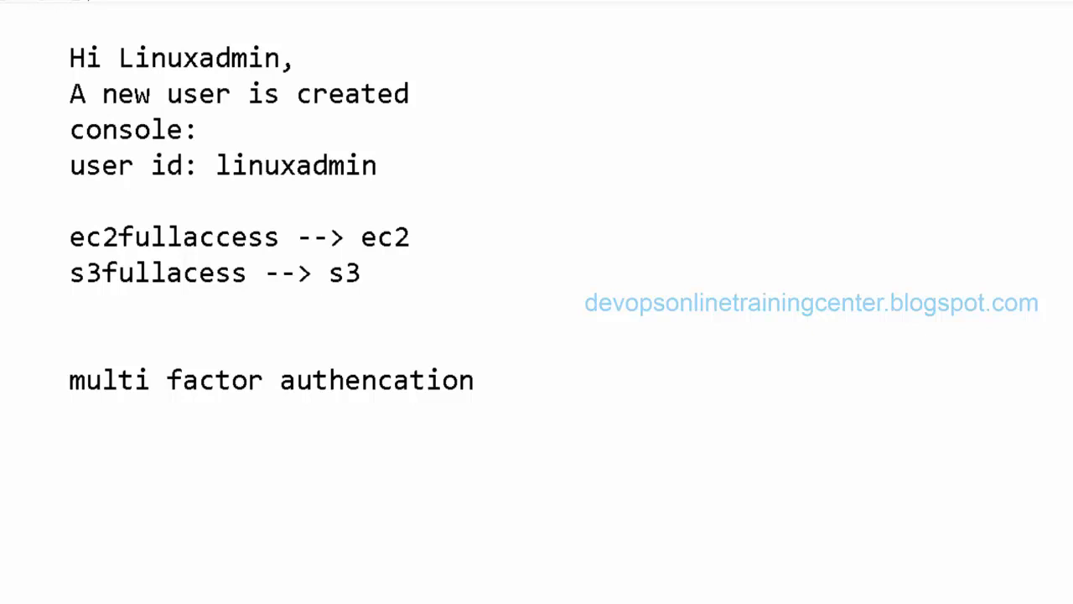
text(e)
key(BackSpace)
text(rsa device -->)
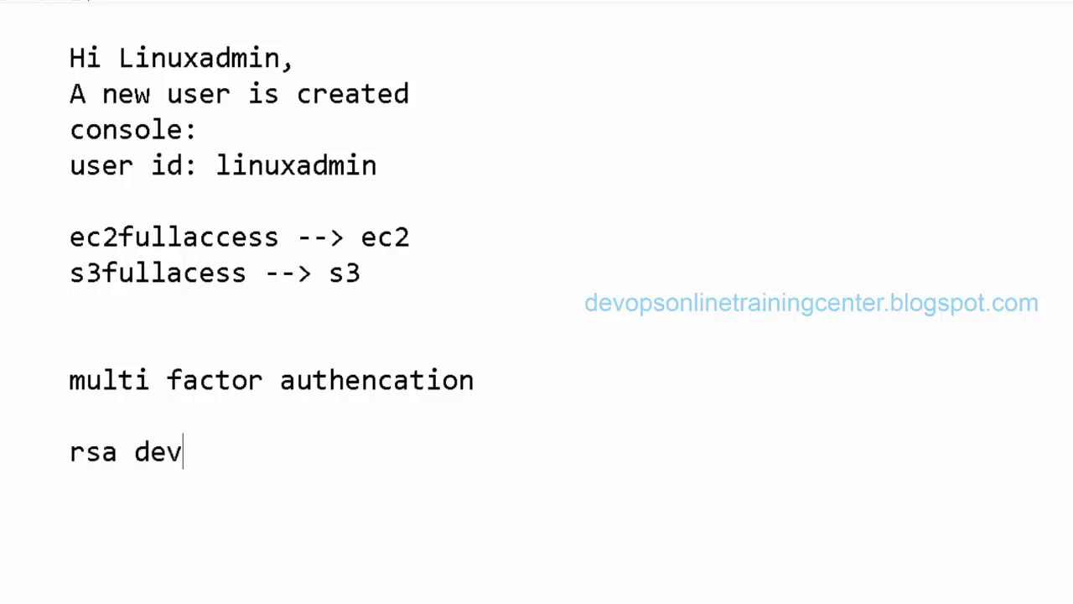
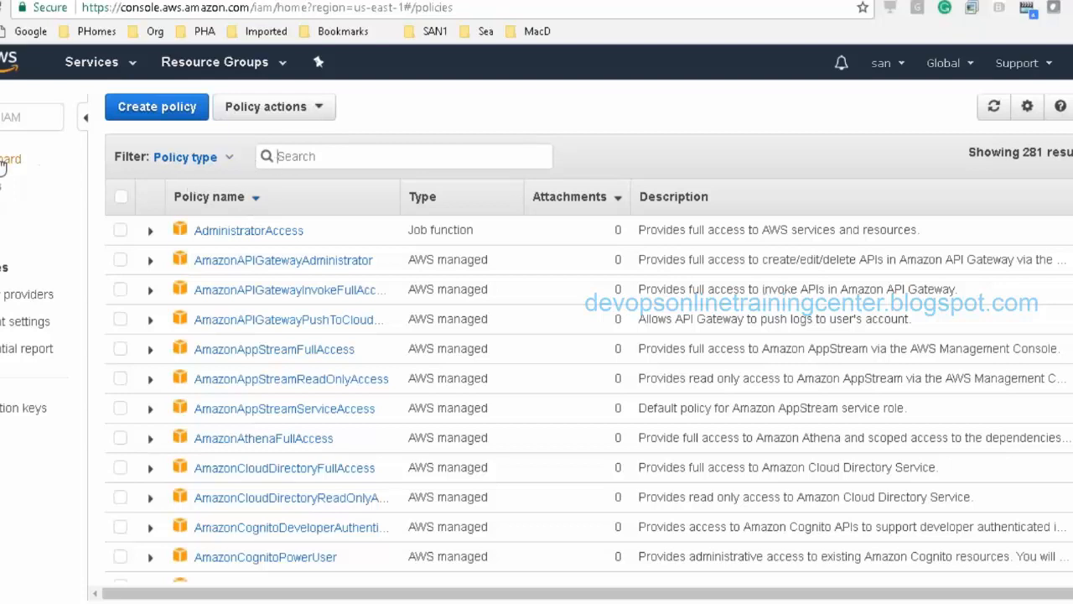
Step: Return to the IAM dashboard showing 1 user, 2 groups and 3 of 5 security steps complete
click(2, 165)
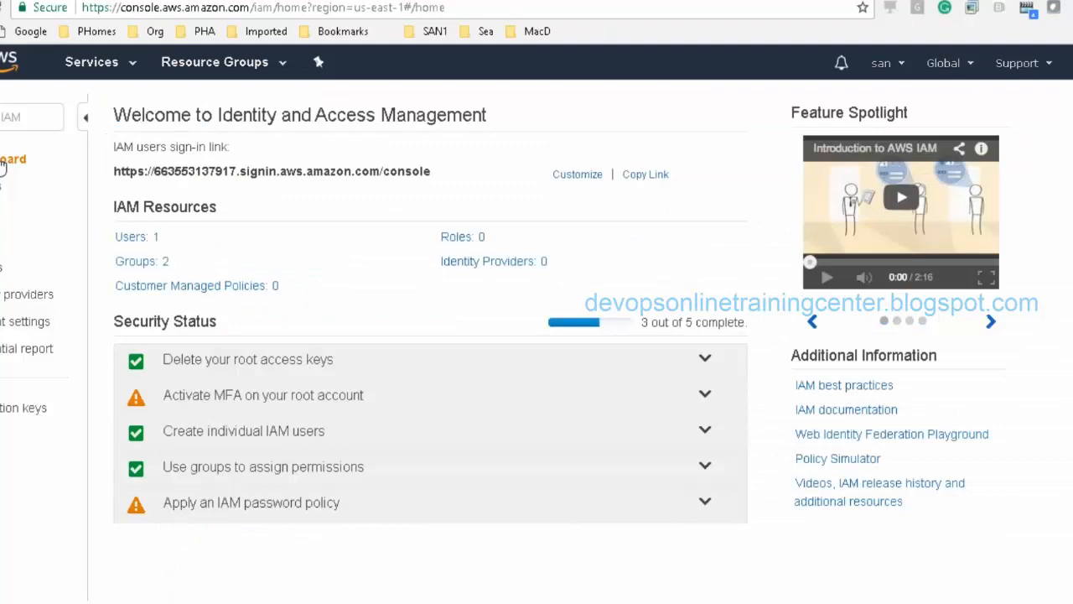
Step: Add 's3admin' and 's3fullaccess' lines beneath the MFA notes in Notepad, then go back to the browser
key(alt+Tab)
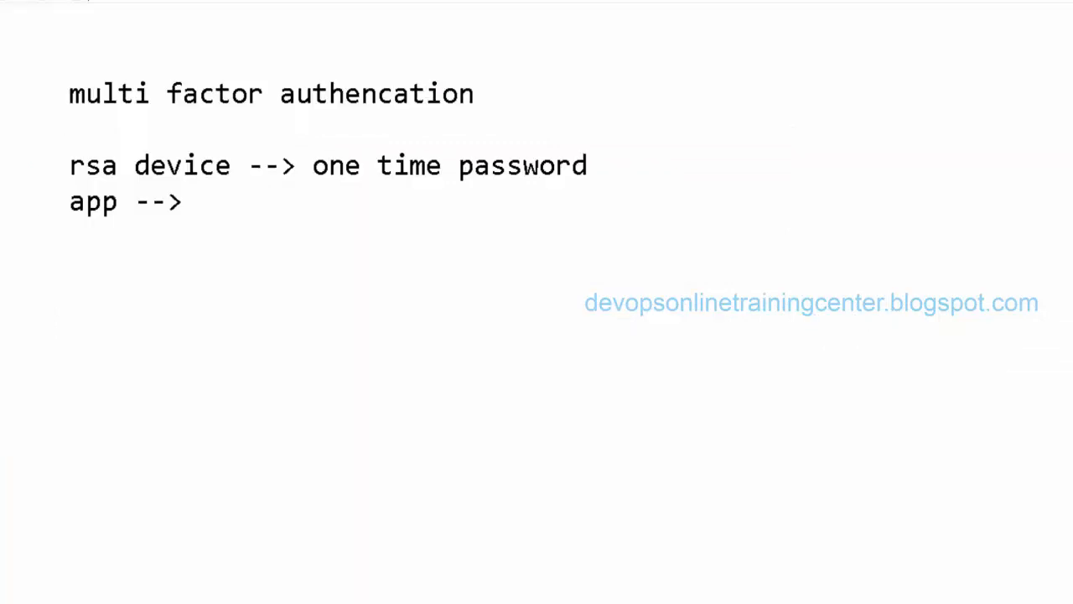
text(s3admin)
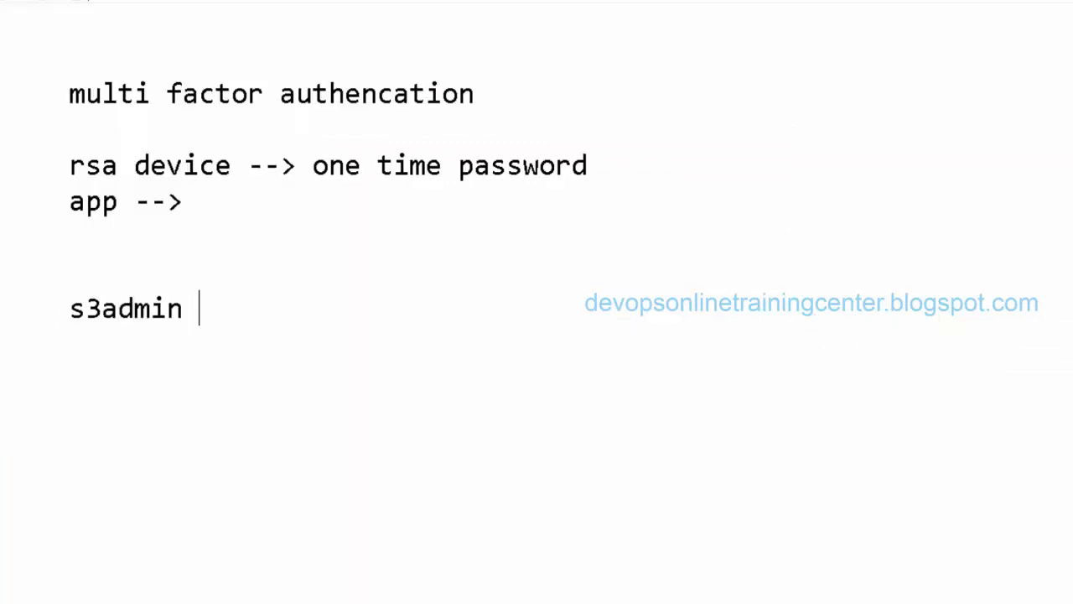
key(Return)
text(s3)
text(fulla)
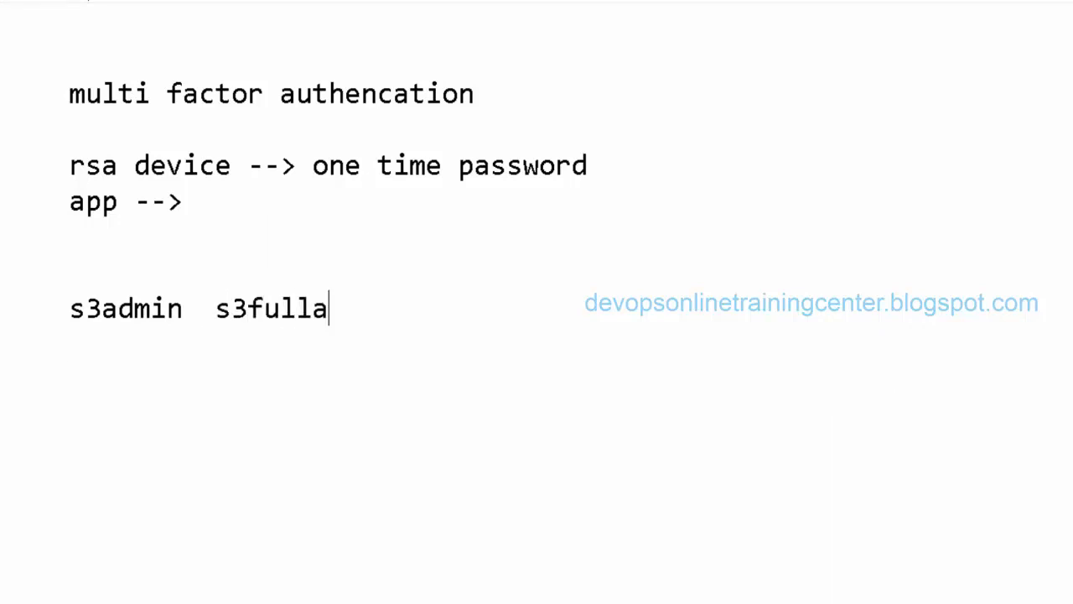
text(ccess)
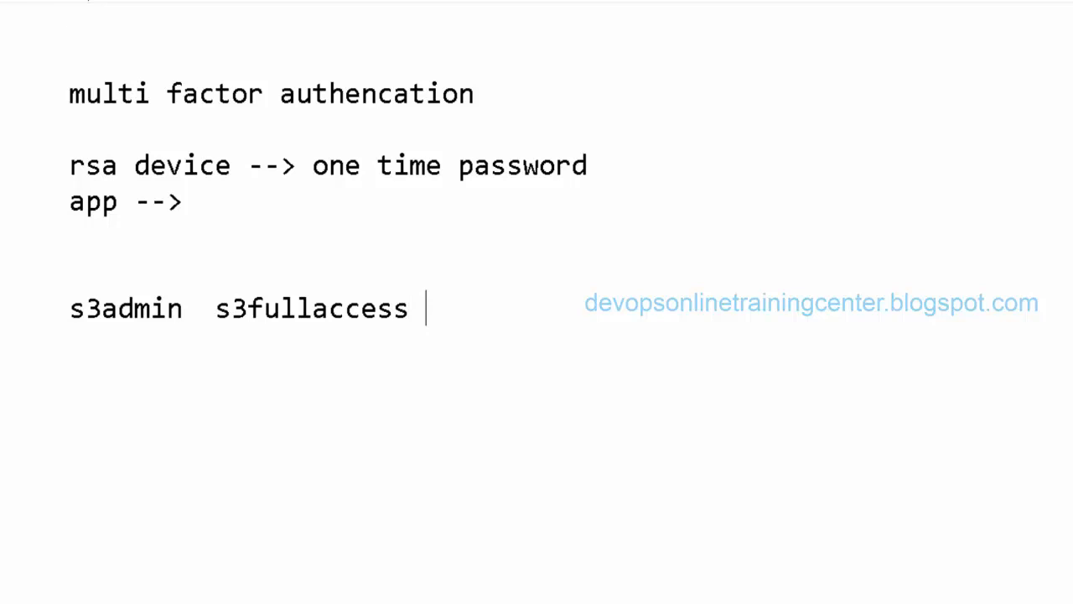
key(Return)
key(Tab)
key(alt+Tab)
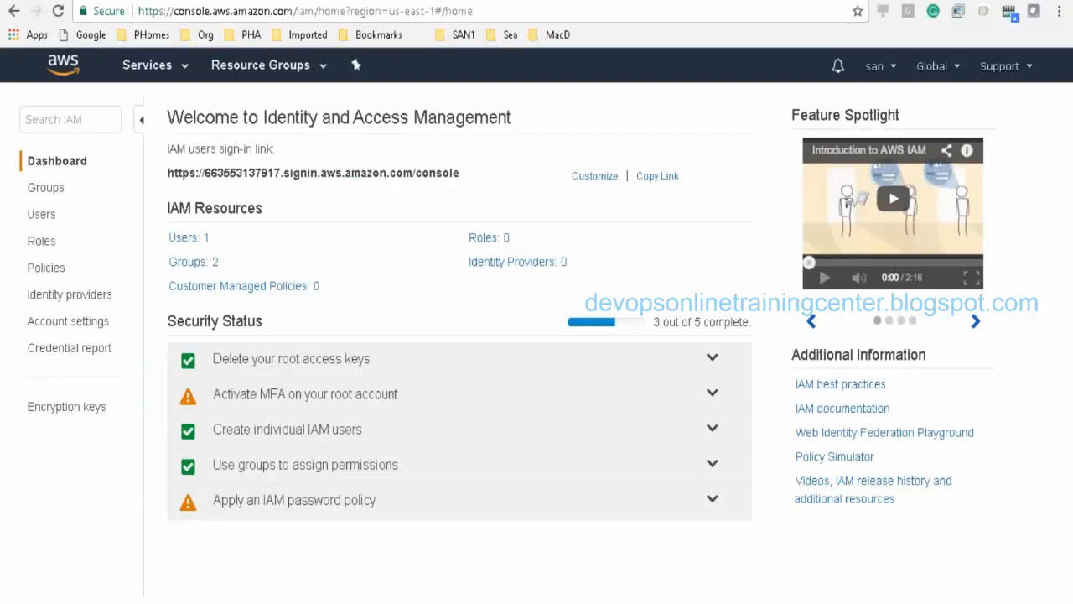
Step: Preview the root account's MFA device options without activating one, then open the Users list
click(247, 401)
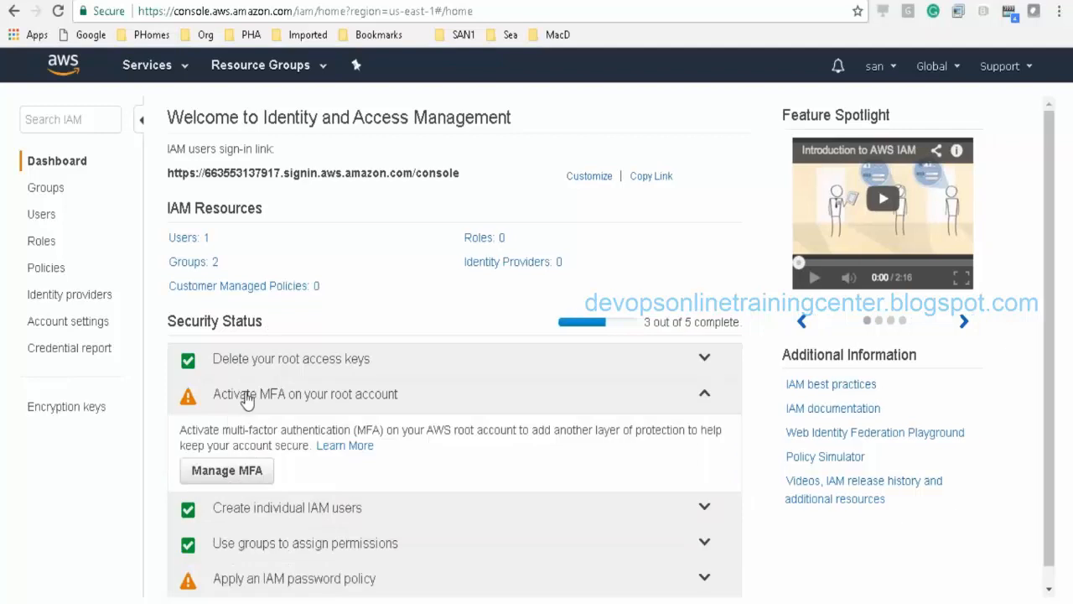
click(242, 480)
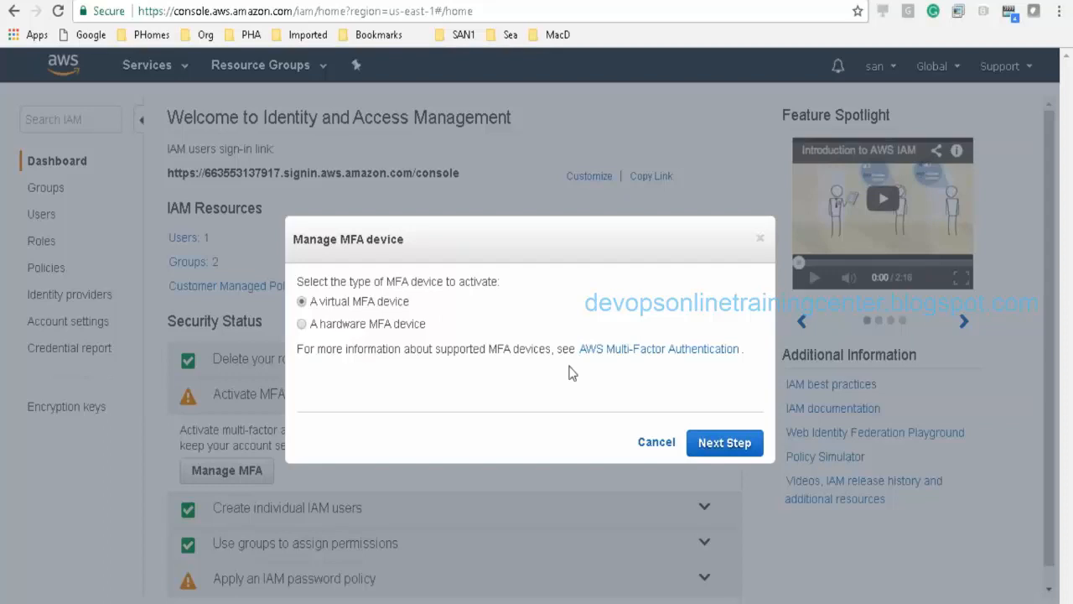
click(656, 442)
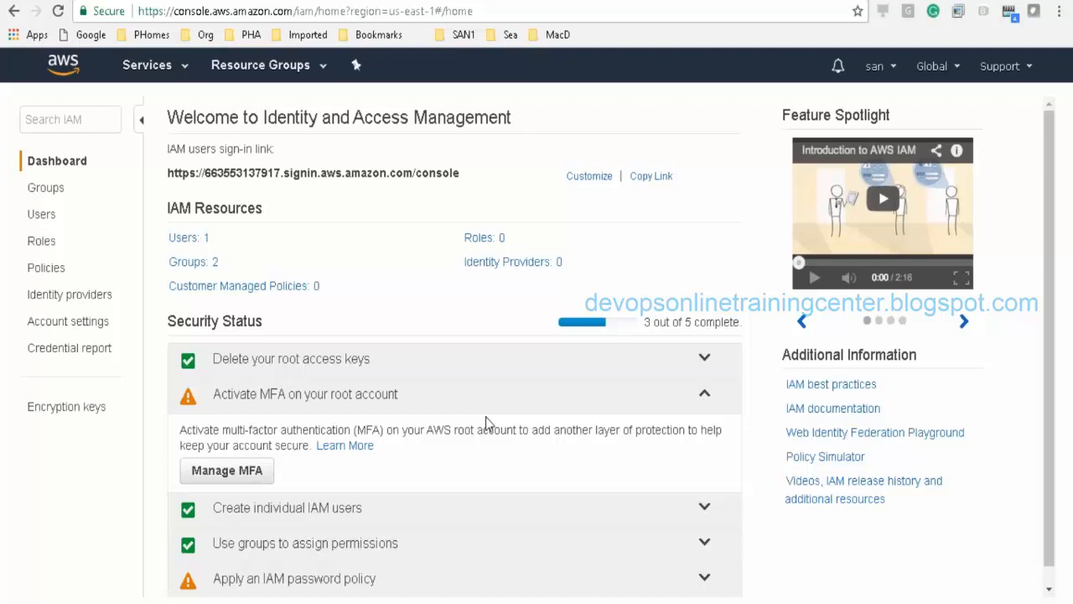
click(186, 239)
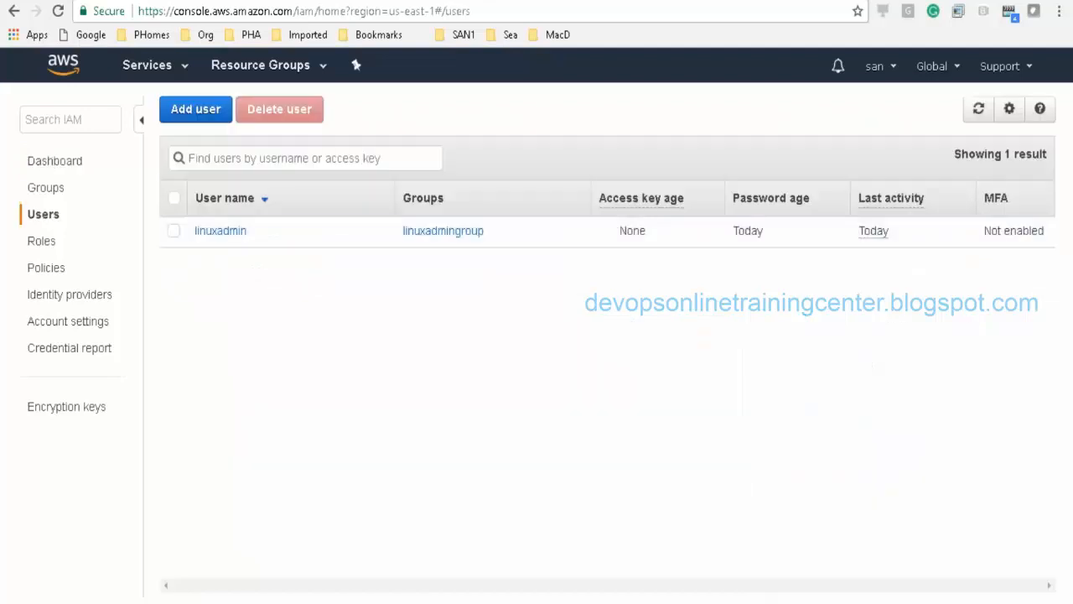
Step: Start a new user 's3admin' with console access, autogenerated password and required password reset
click(198, 110)
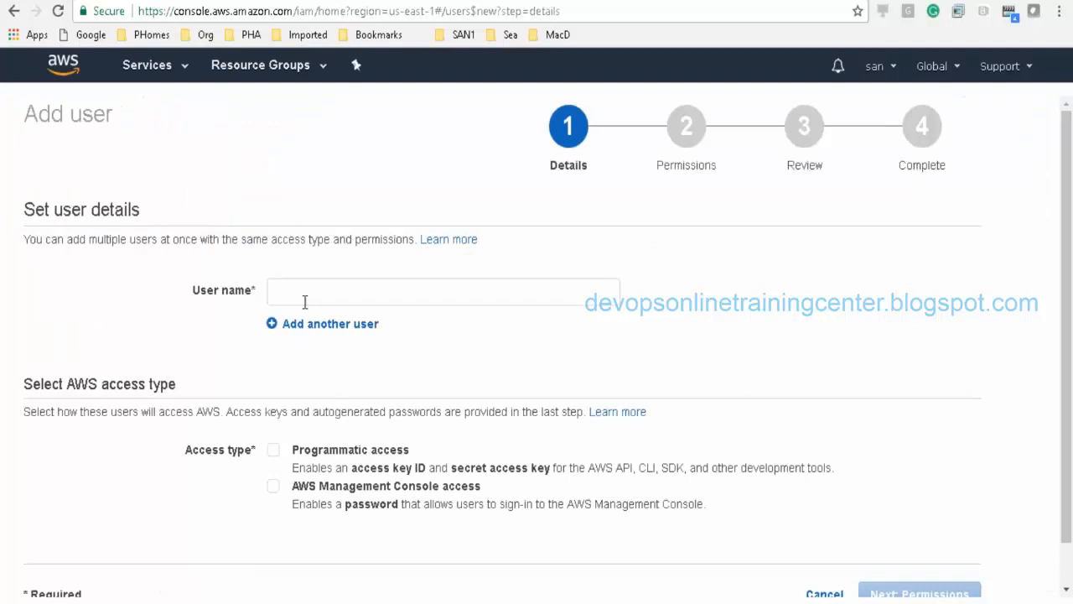
click(305, 300)
text(s3adm)
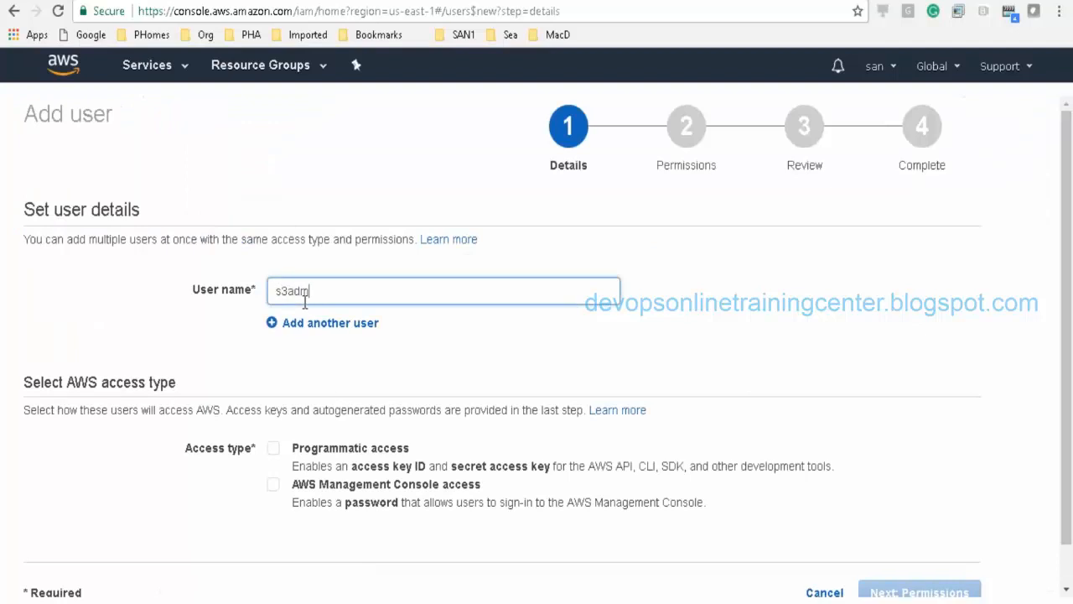
text(in)
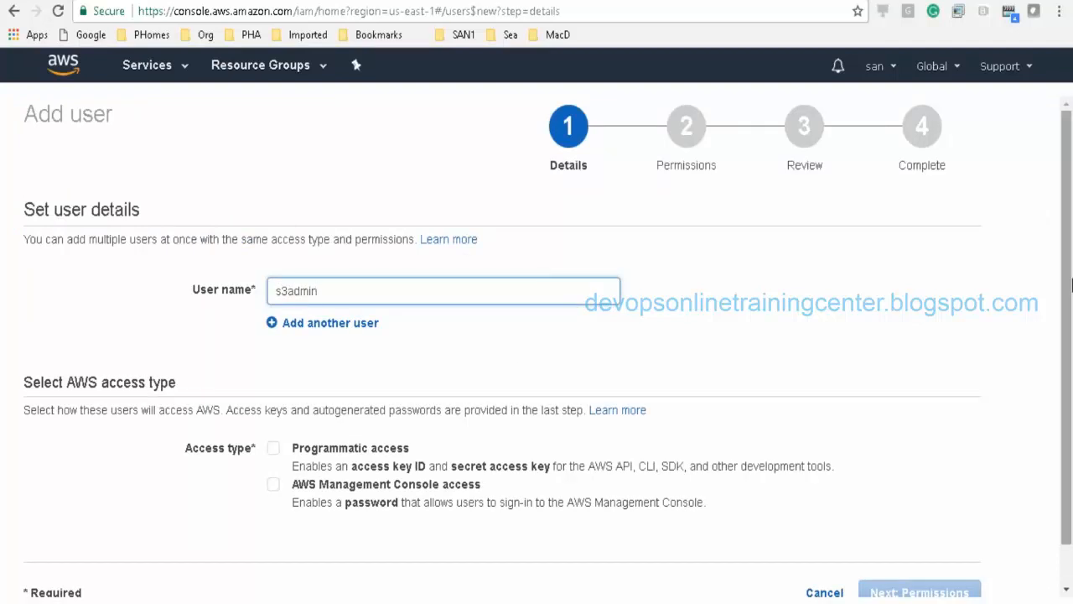
scroll(1072, 285, down, 1)
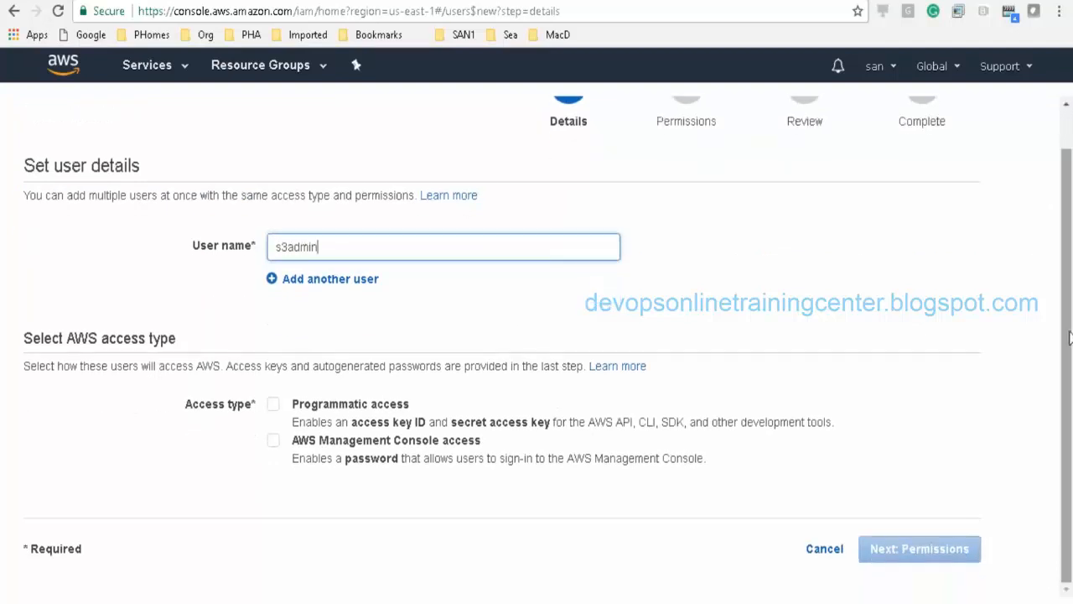
click(270, 447)
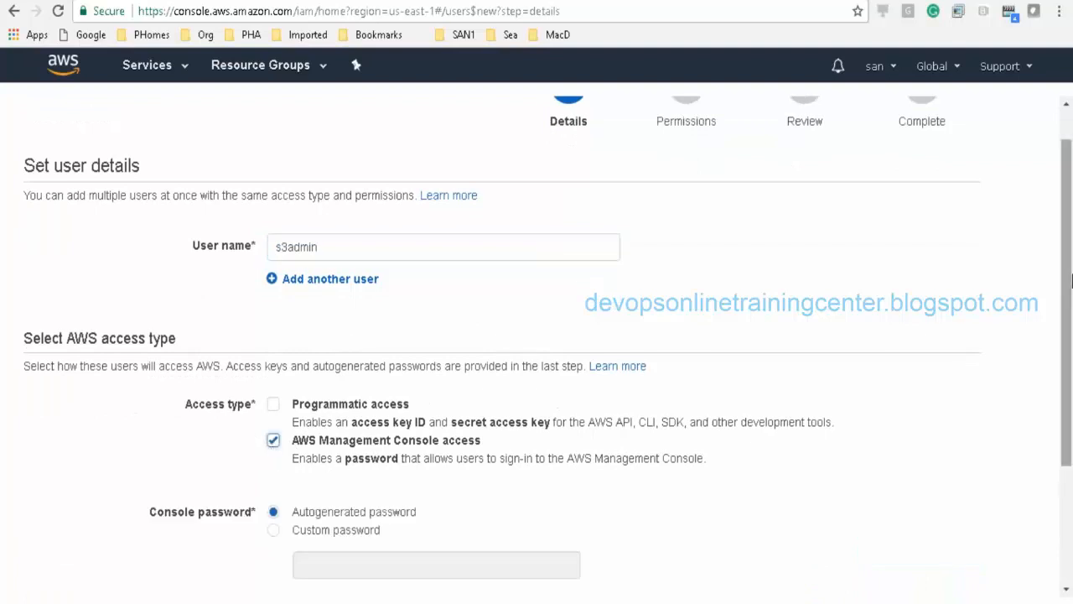
scroll(1072, 281, down, 1)
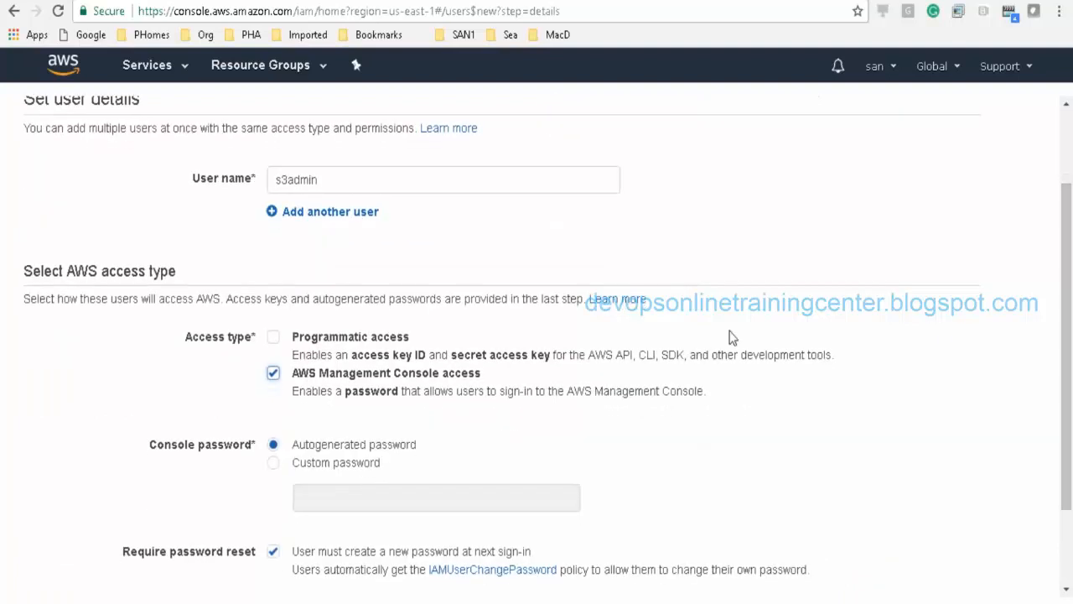
click(345, 185)
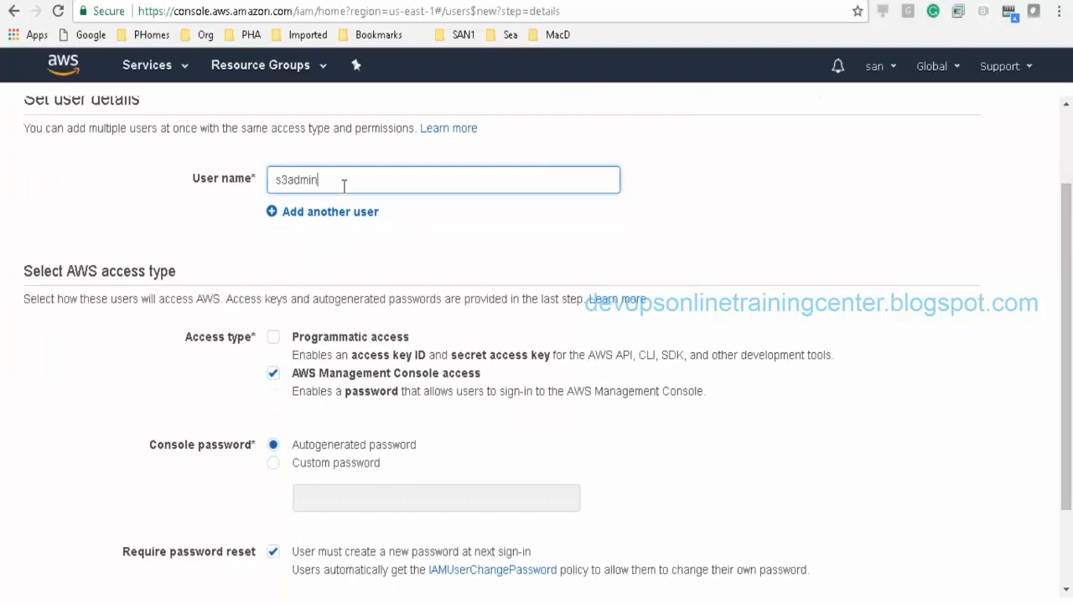
double_click(279, 189)
click(345, 186)
click(327, 262)
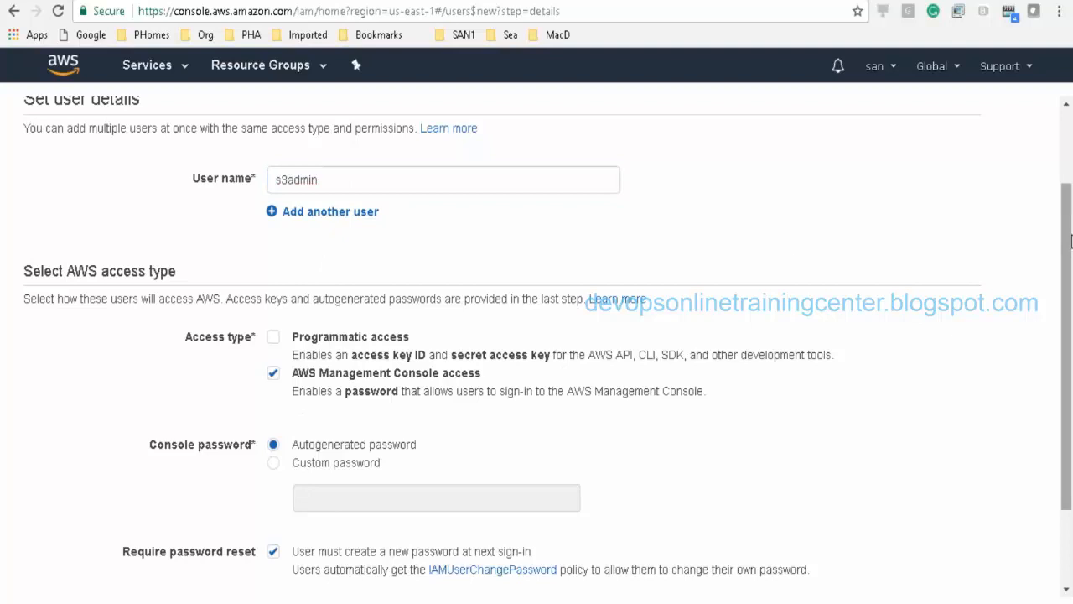
drag(1069, 250, 1067, 288)
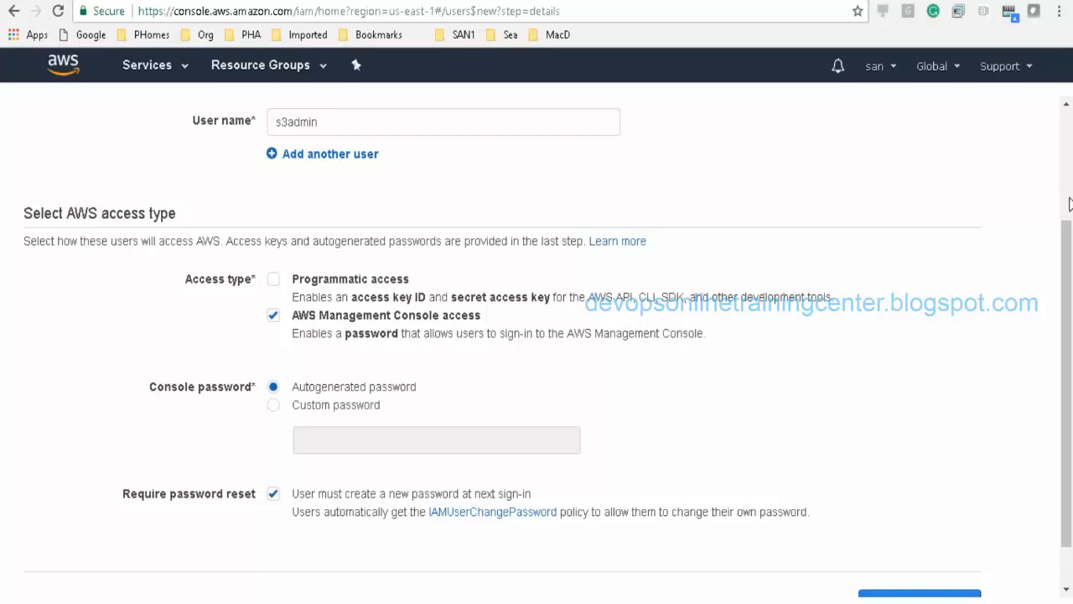
drag(1066, 285, 1067, 319)
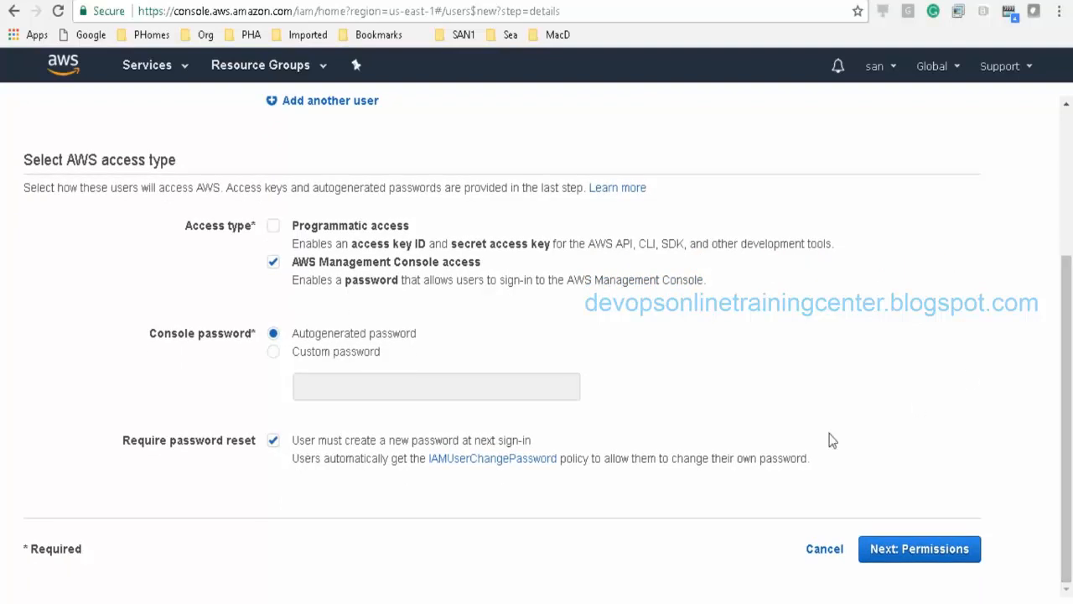
Step: Create group 's3admingroup' with the AmazonS3FullAccess policy and assign s3admin to it
click(914, 567)
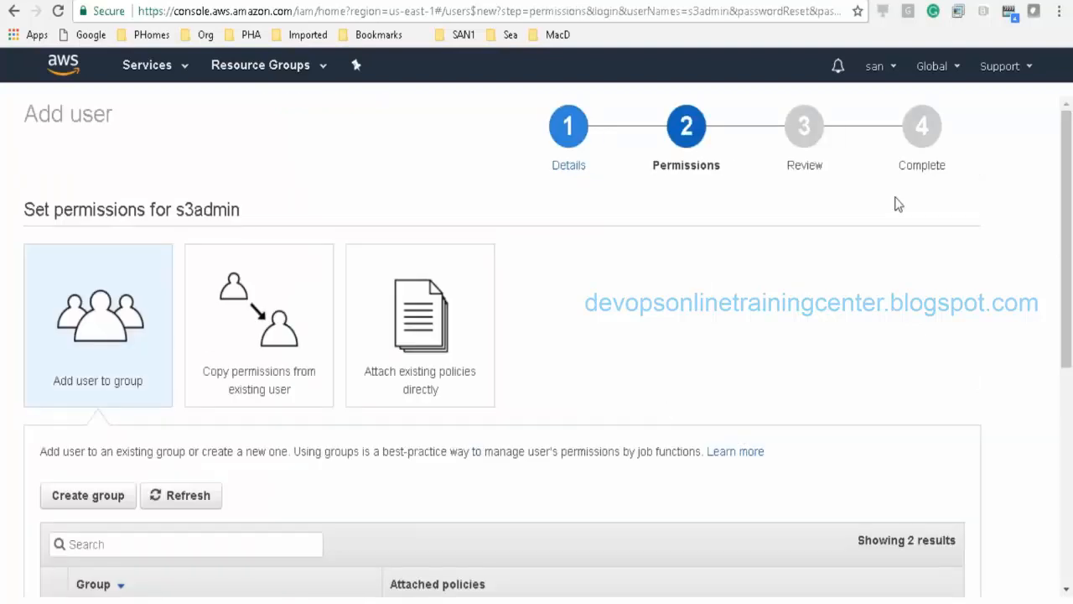
scroll(774, 235, down, 2)
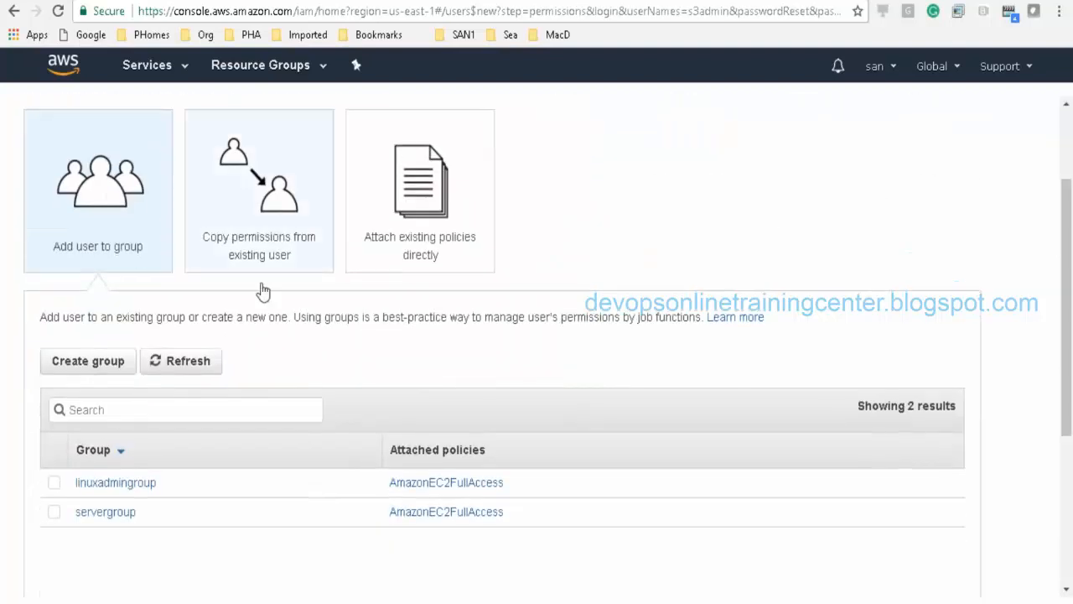
click(92, 363)
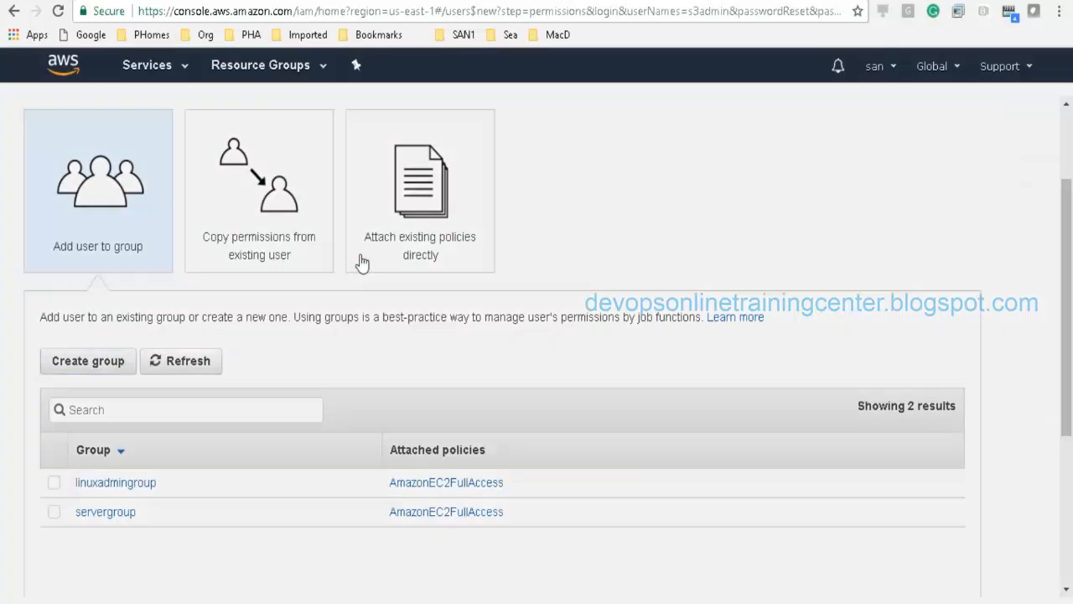
click(310, 222)
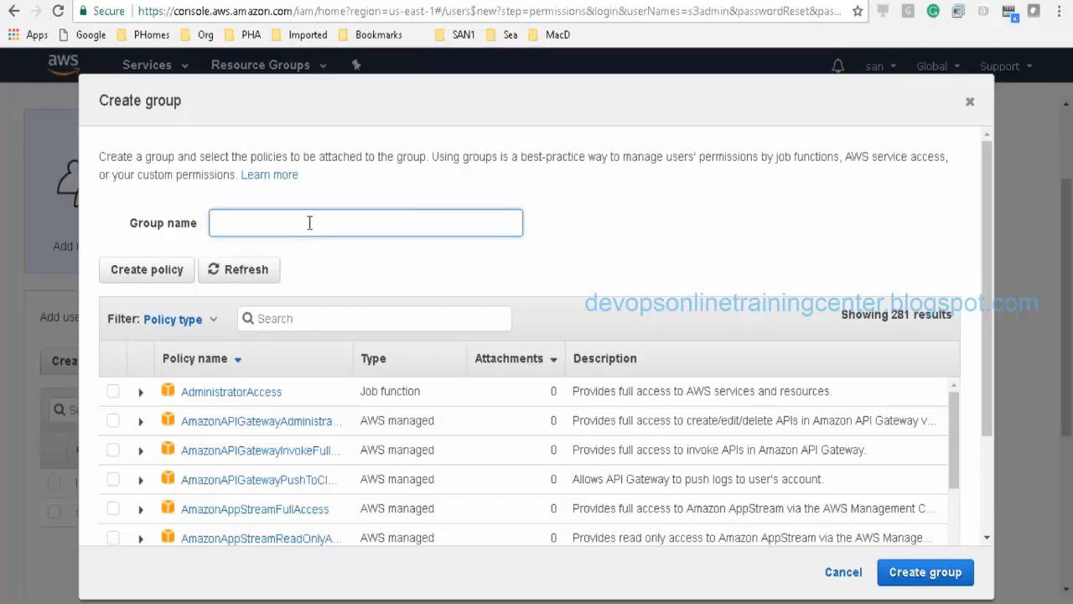
text(s3admingroup)
click(284, 319)
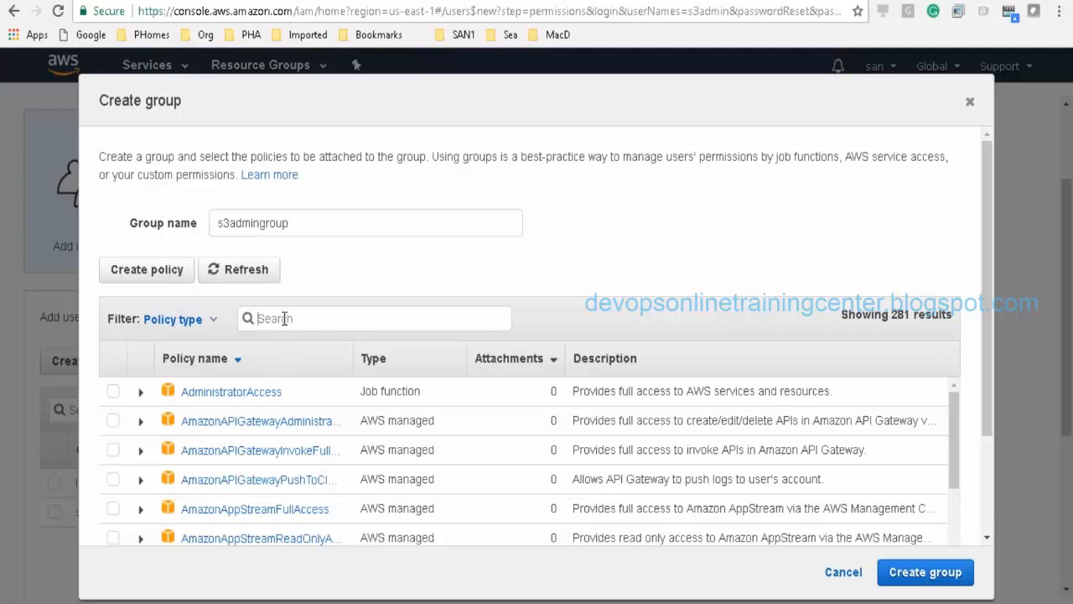
text(s3full)
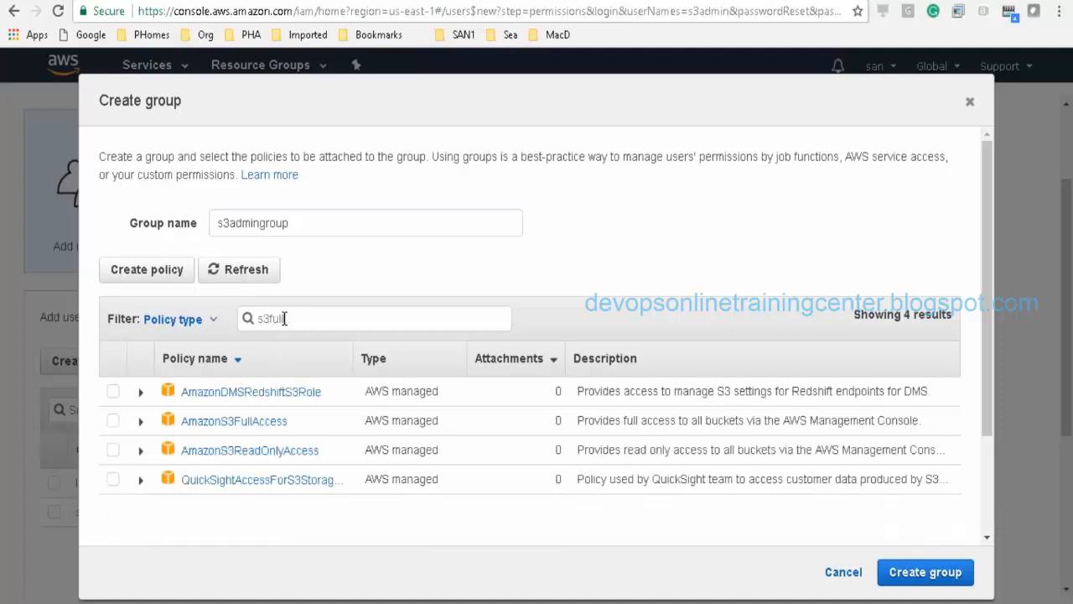
click(111, 394)
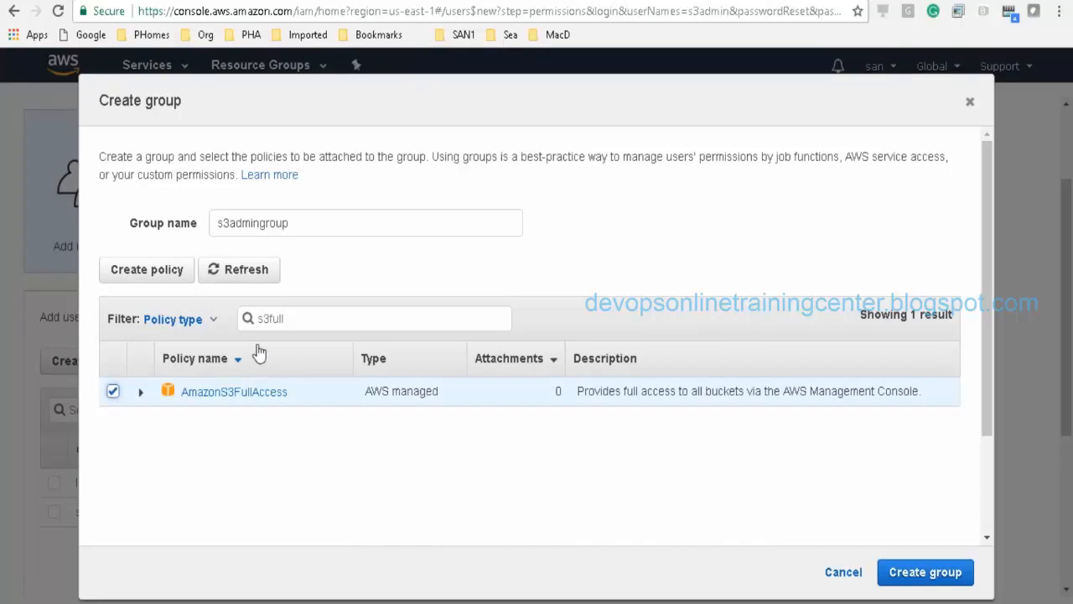
click(927, 579)
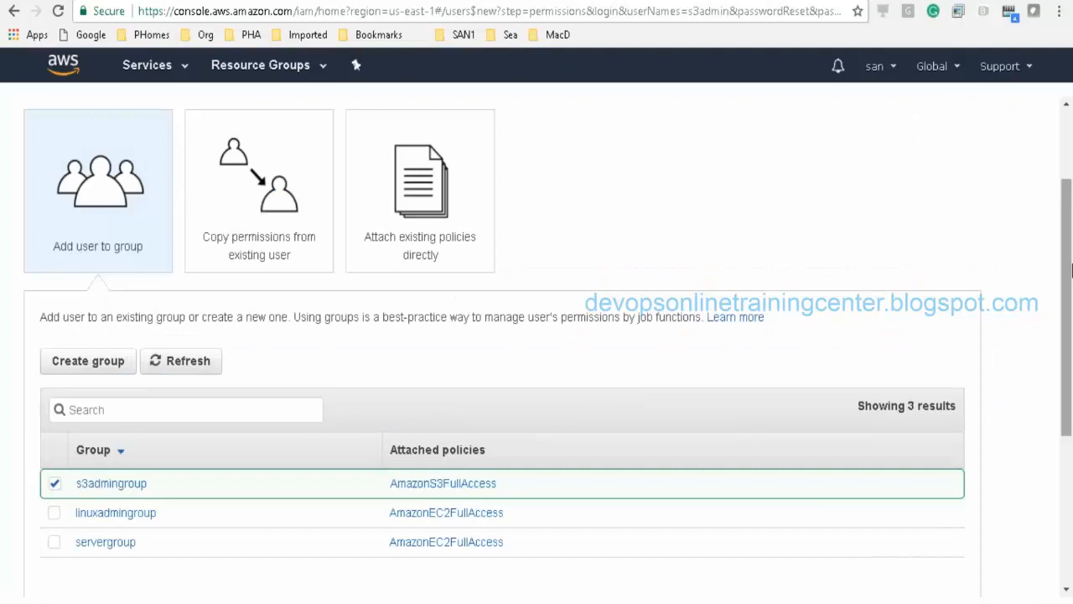
drag(1065, 276, 1065, 390)
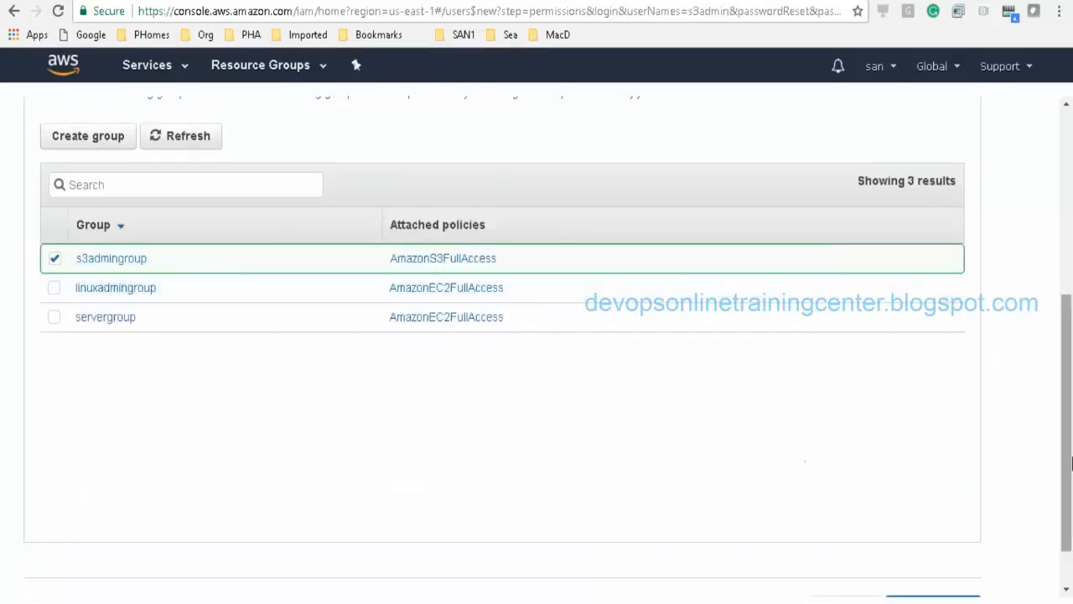
scroll(1066, 392, down, 1)
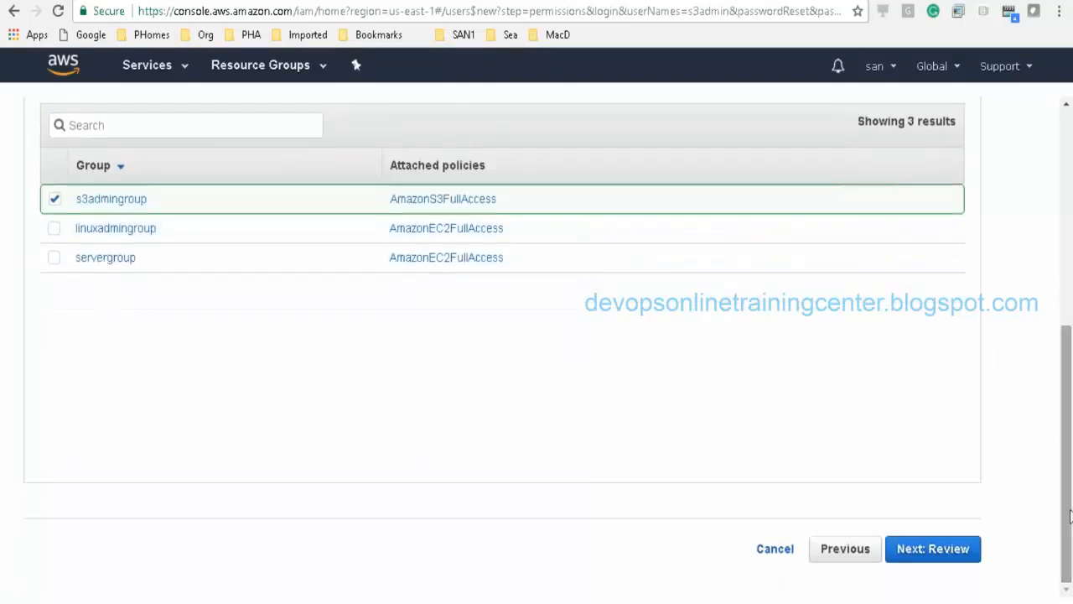
Step: Review the s3admin user summary and create the user
click(915, 550)
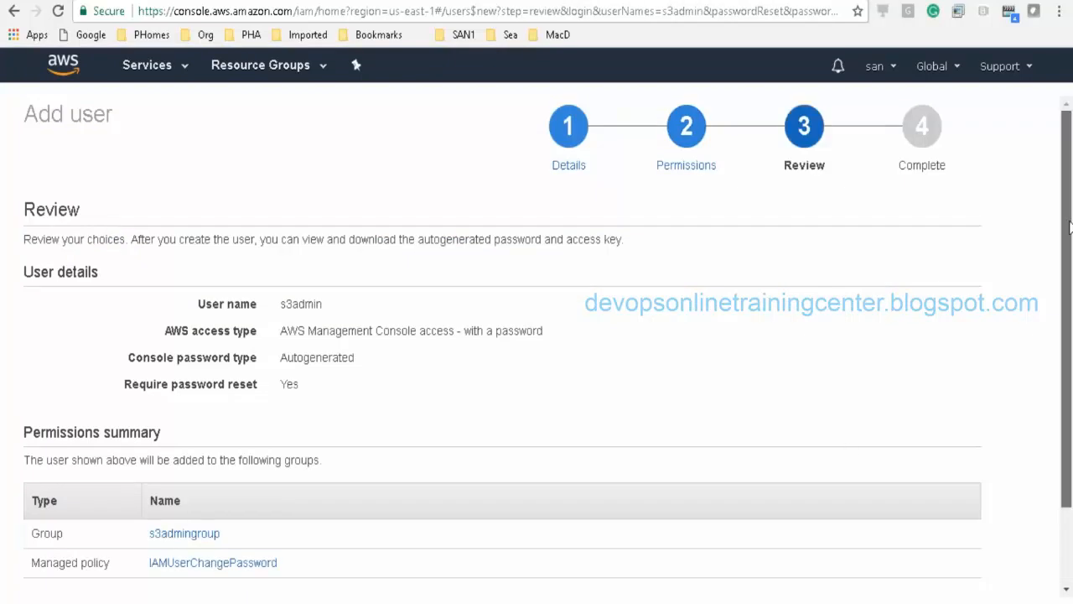
scroll(1070, 378, down, 1)
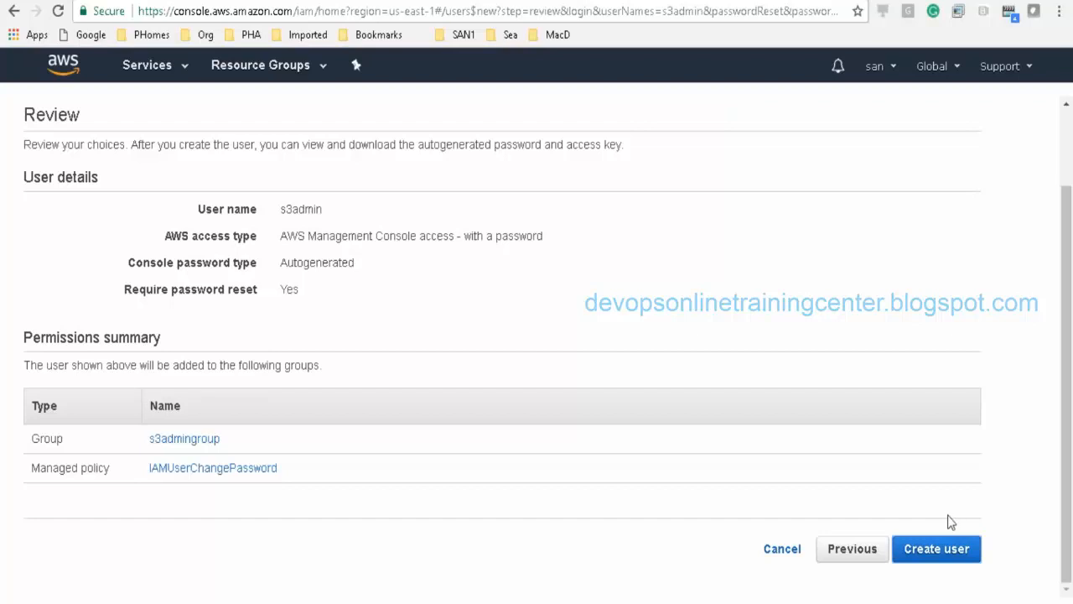
click(937, 554)
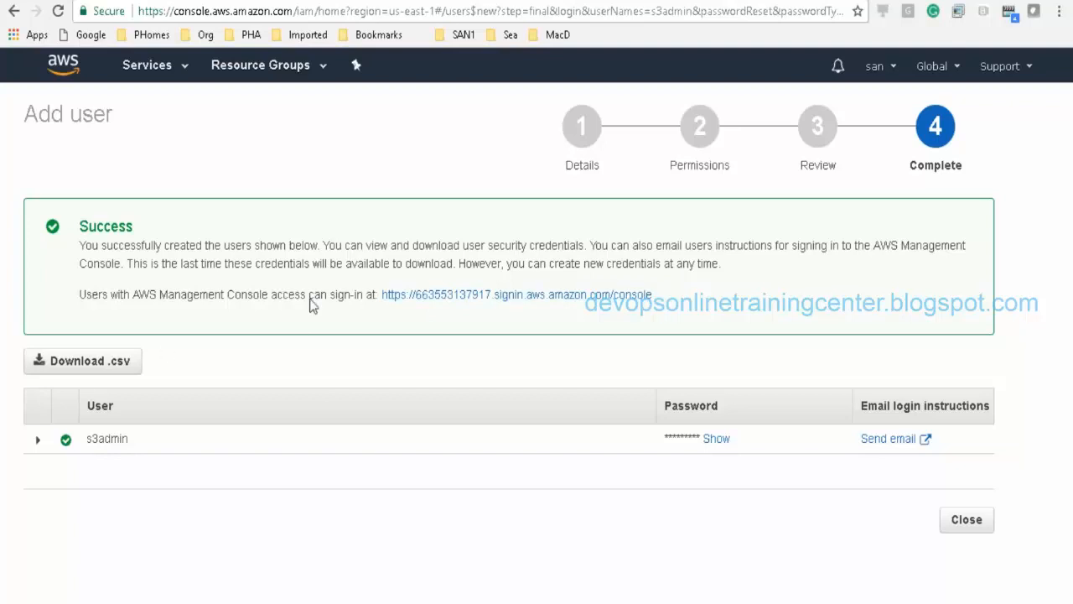
Step: Select the console sign-in URL and download s3admin's credentials .csv, opening it in Excel
drag(663, 305, 381, 302)
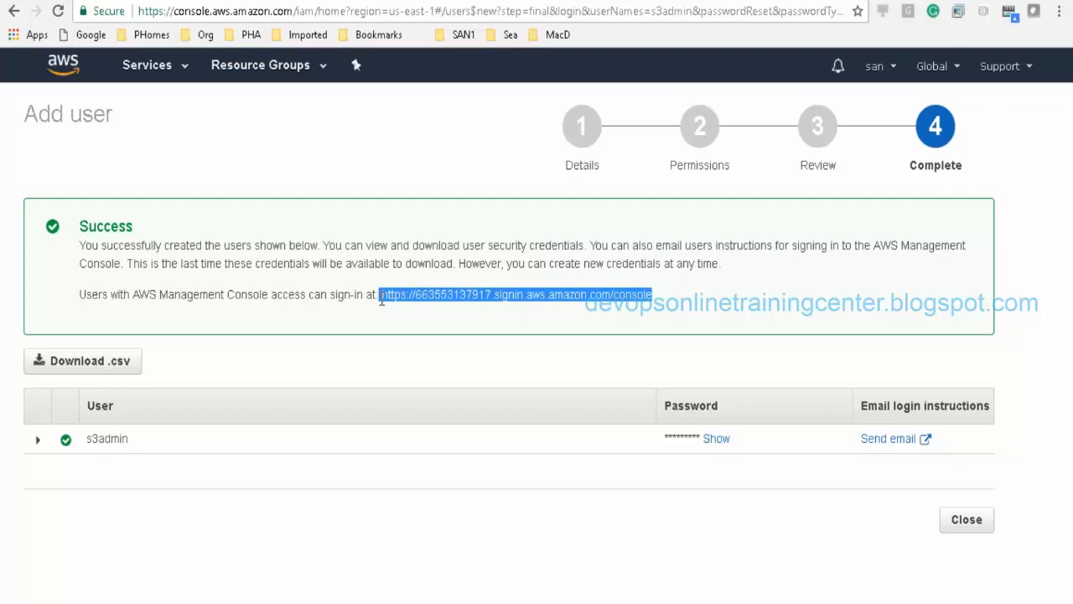
click(67, 367)
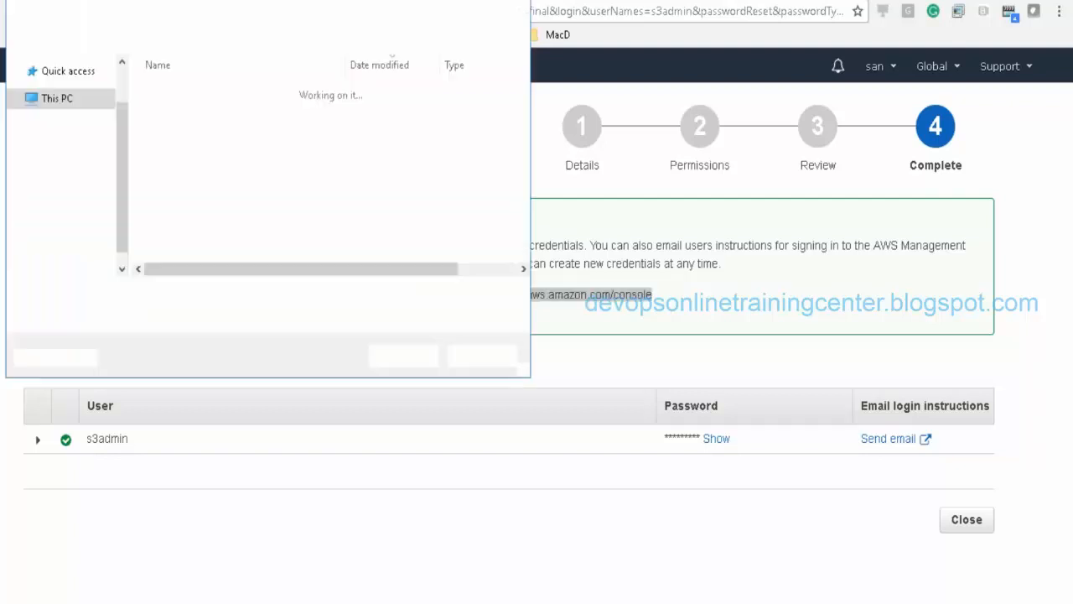
click(425, 363)
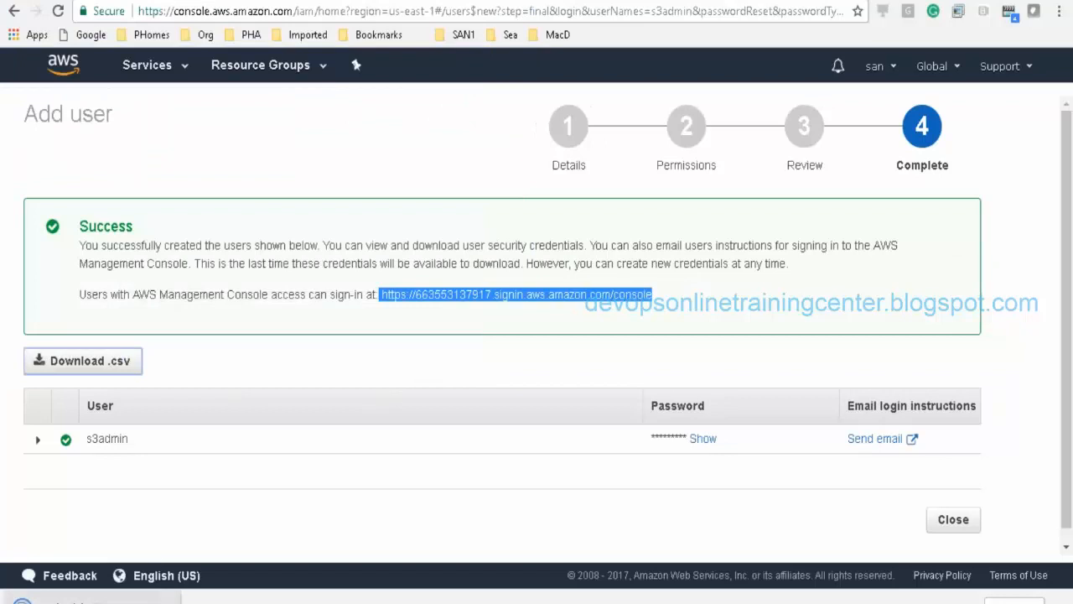
click(94, 599)
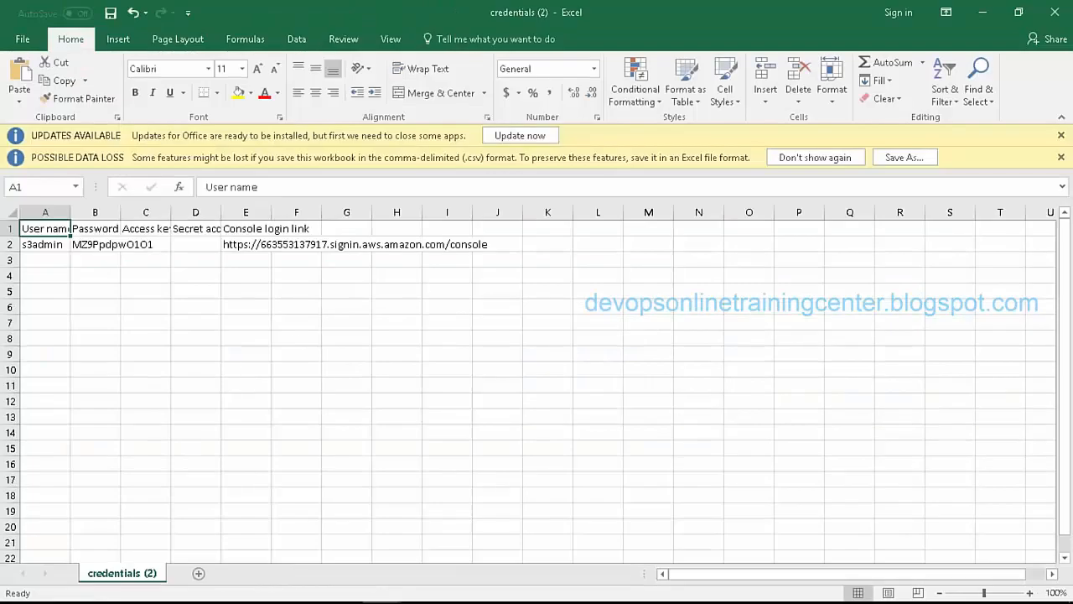
Step: Sign out of the root account and load the copied IAM user sign-in URL in the browser
key(alt+Tab)
click(887, 92)
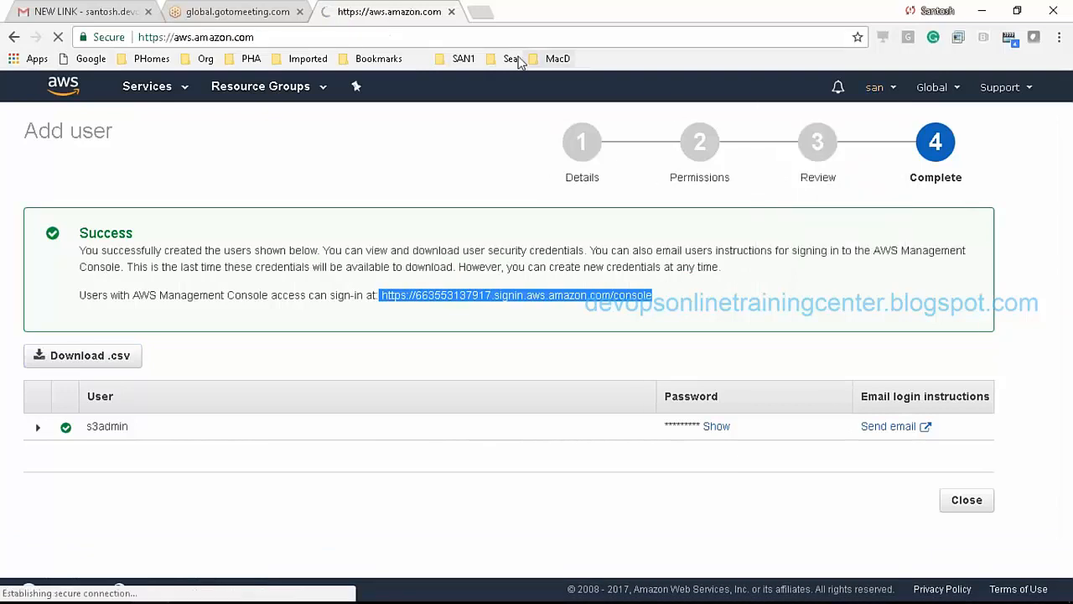
click(343, 40)
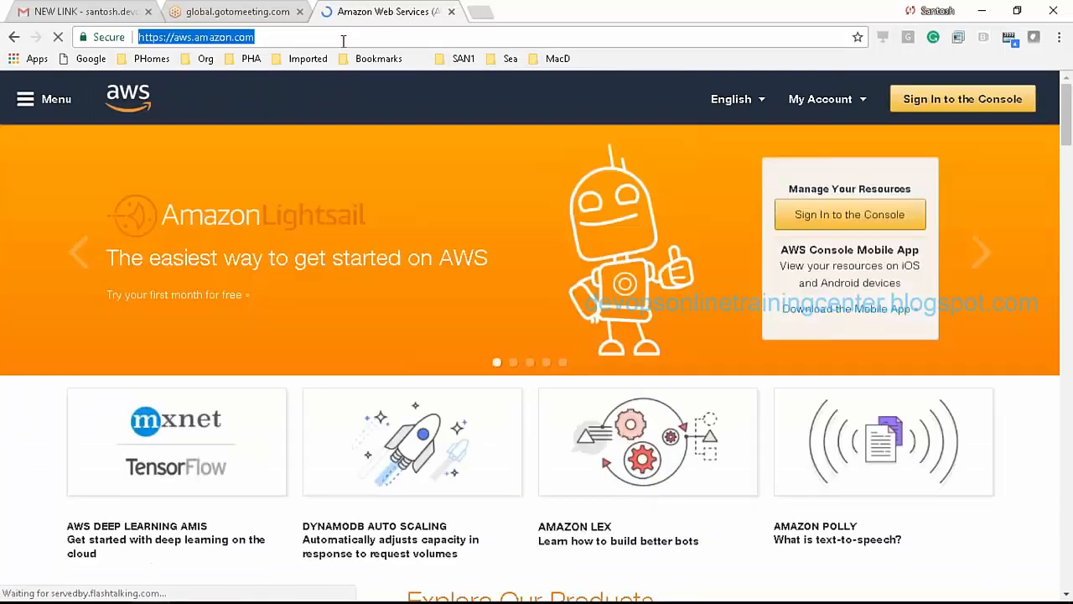
text(https://662852137917.signin.aws.amazon.com/console)
key(Return)
Step: Widen Excel's Password column and copy s3admin's password from cell B2
key(alt+Tab)
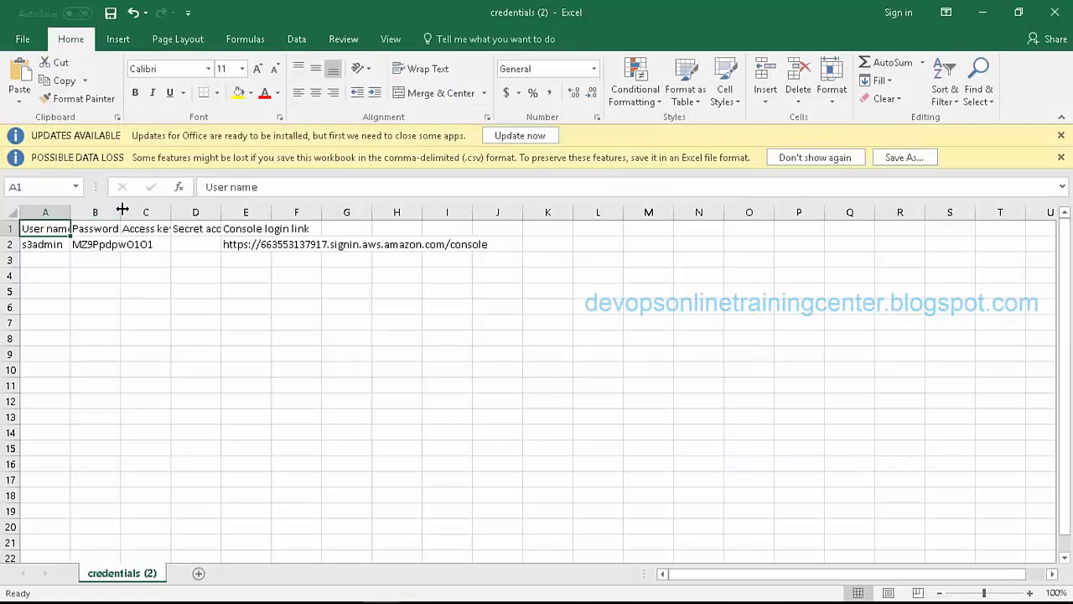
drag(122, 209, 204, 210)
click(139, 244)
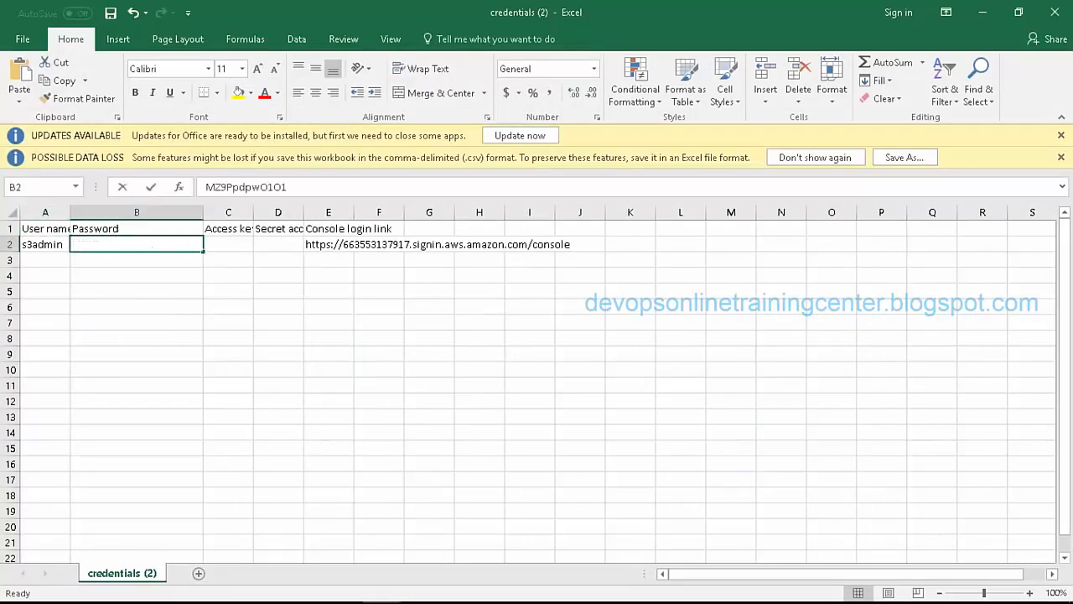
double_click(142, 244)
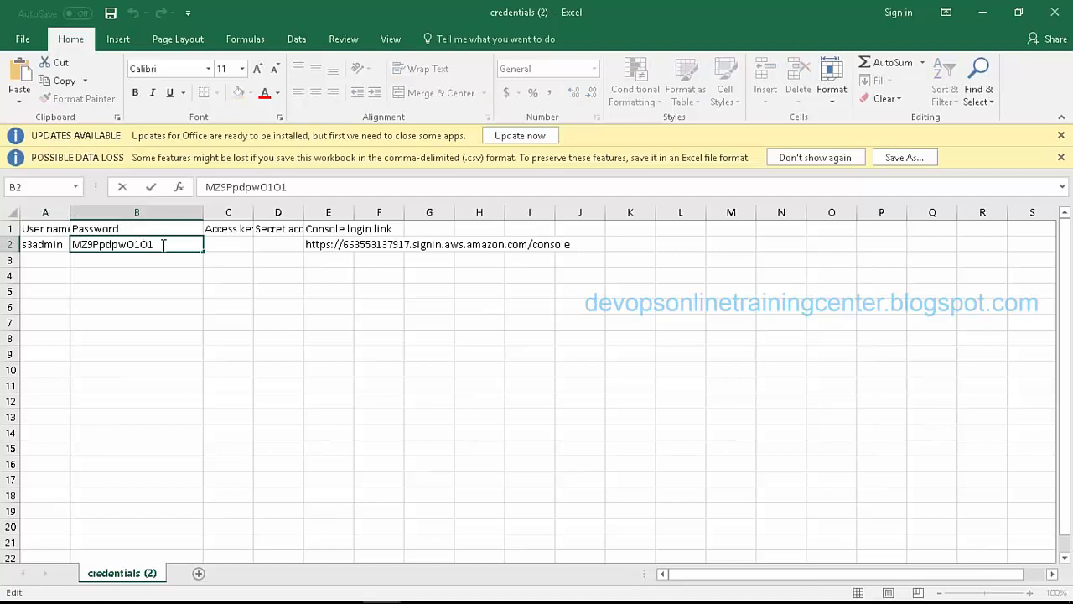
drag(163, 244, 72, 244)
key(ctrl+c)
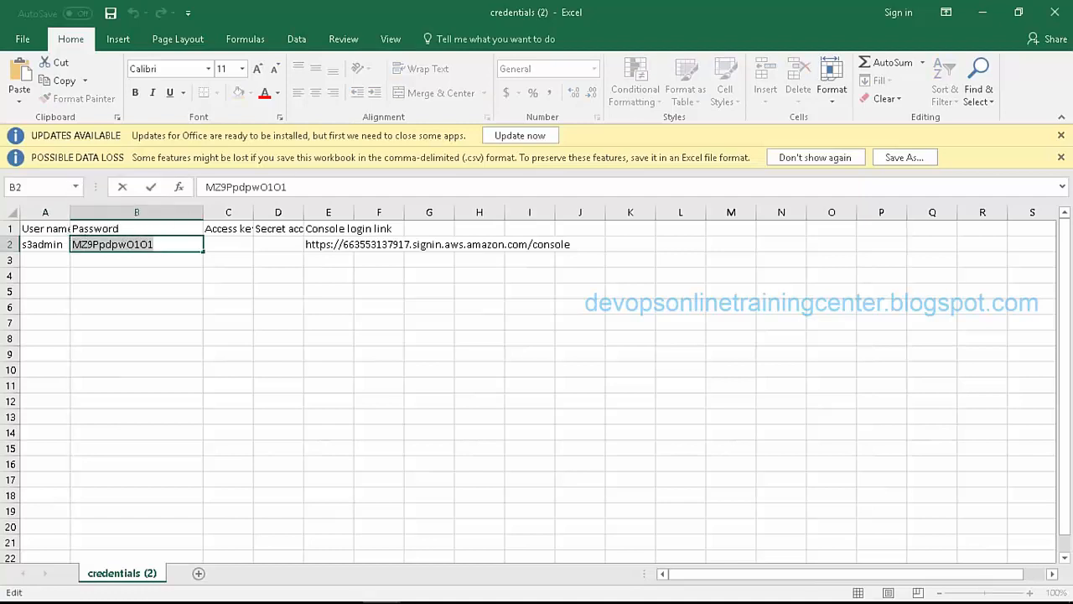
key(alt+Tab)
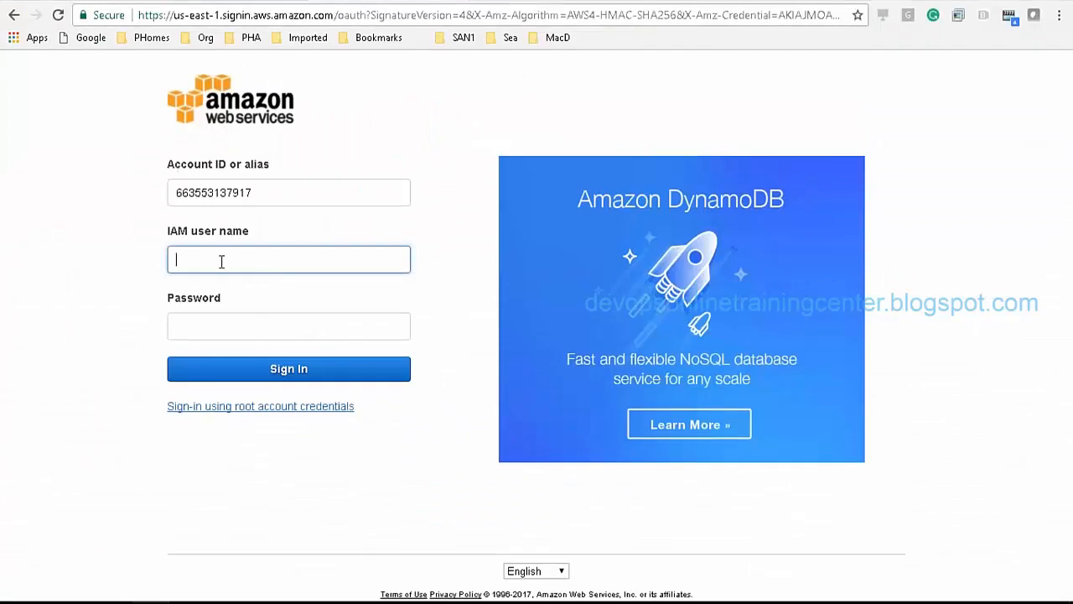
Step: Sign in as s3admin with the pasted generated password
text(s3admin)
key(Tab)
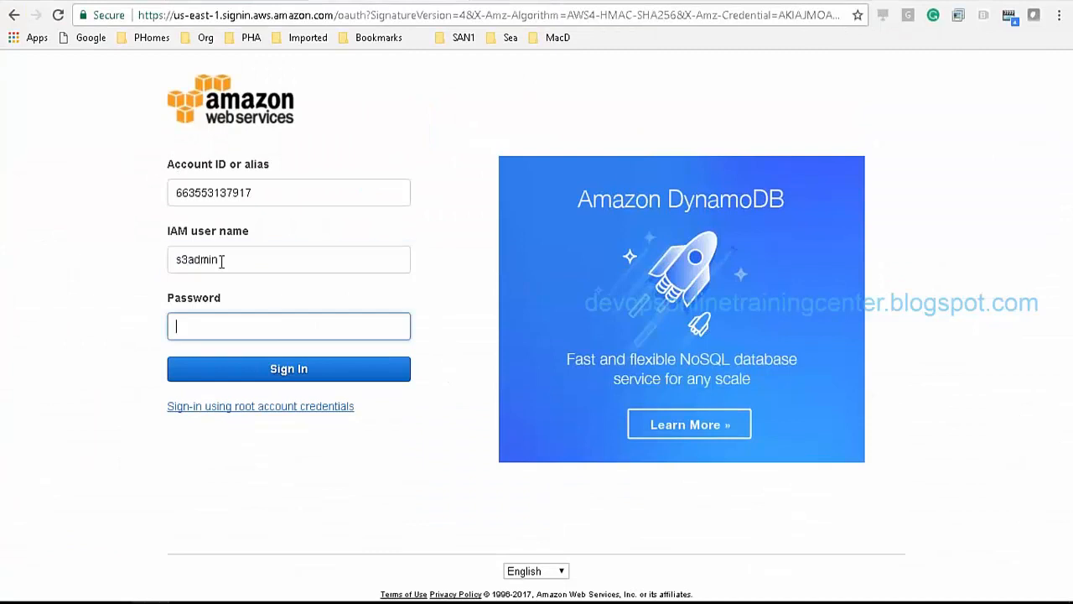
click(218, 381)
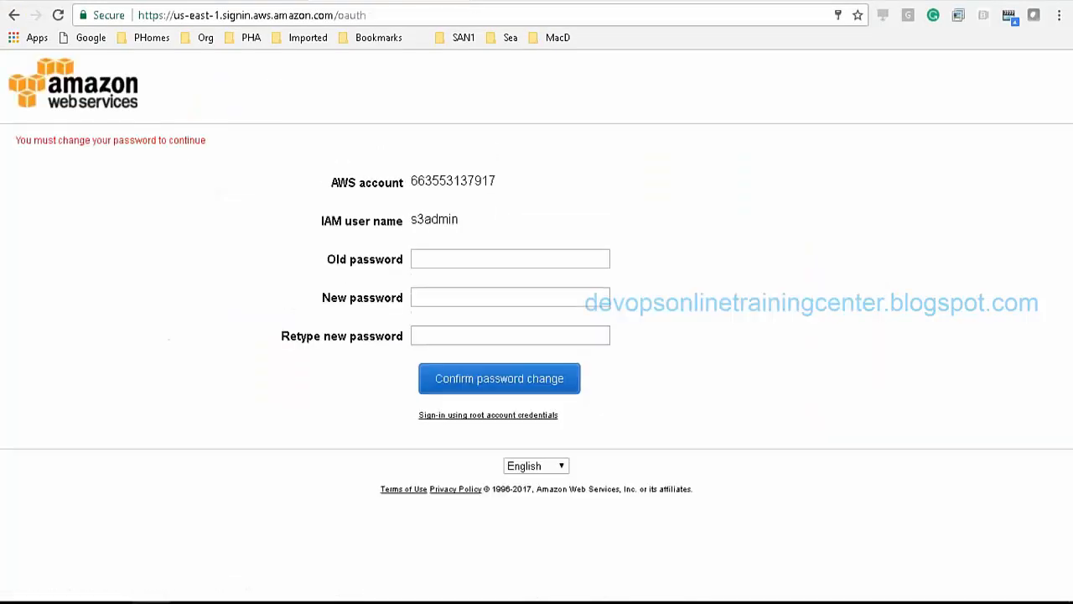
Step: Replace the generated password with a new one and confirm the change
click(512, 258)
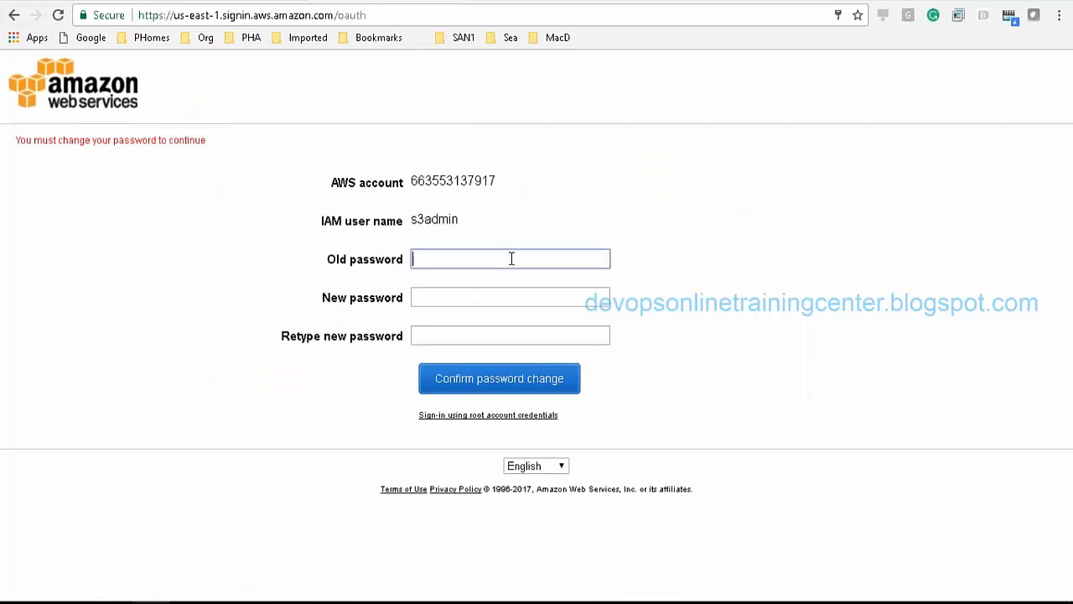
key(ctrl+v)
key(Tab)
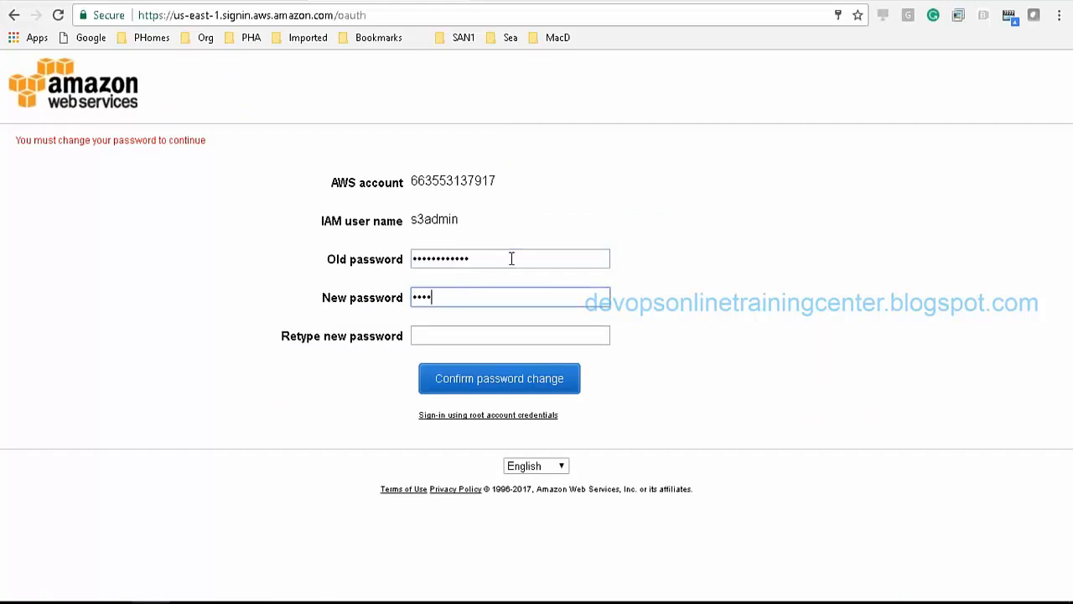
text(•••••••)
key(Tab)
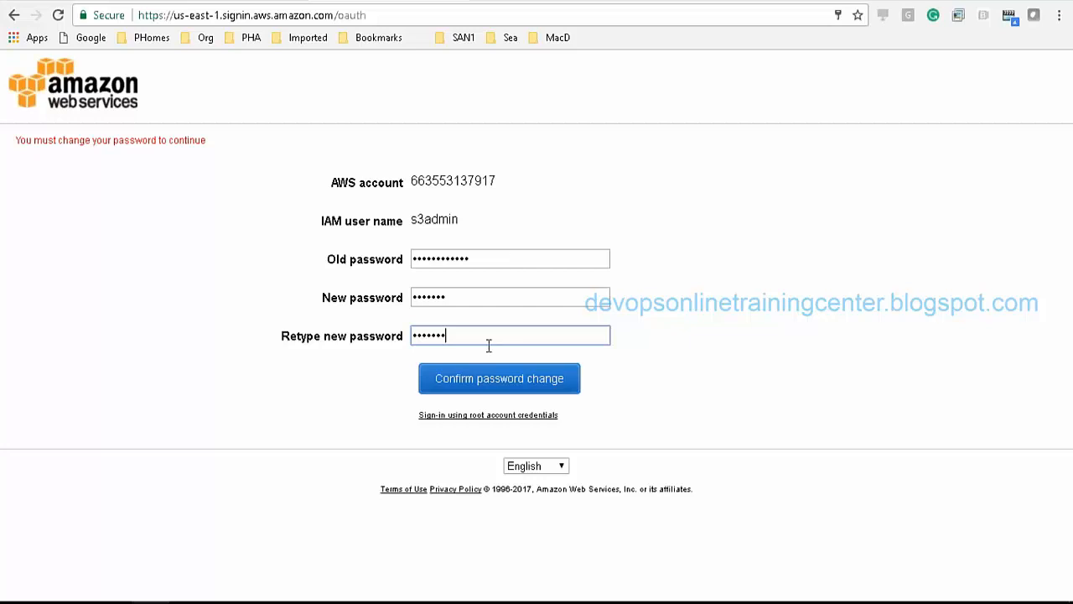
click(477, 378)
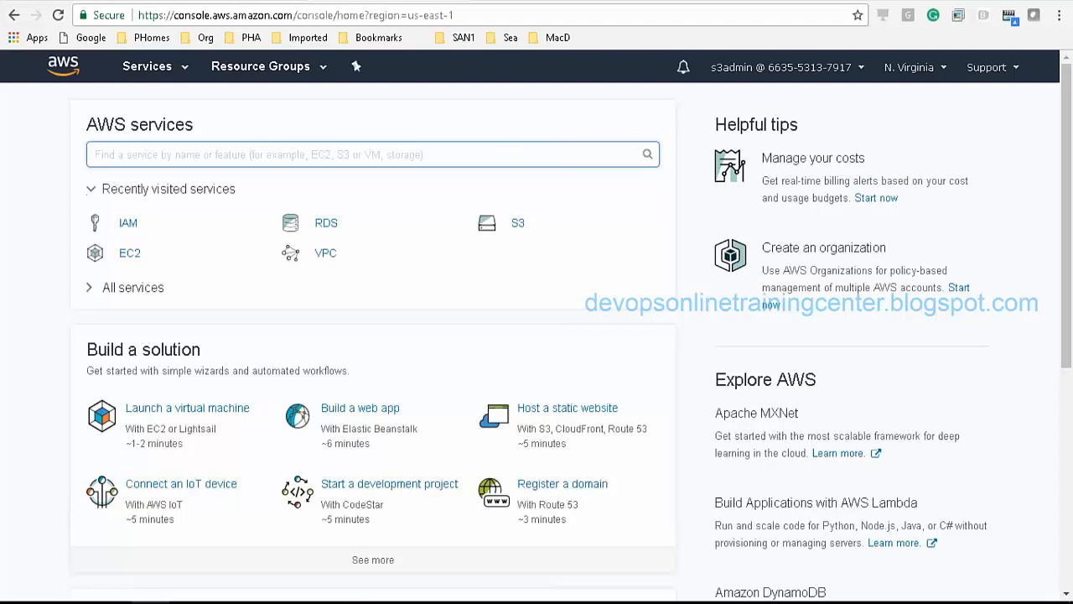
Step: Open EC2 as s3admin and check the authorization error on Running Instances
click(130, 252)
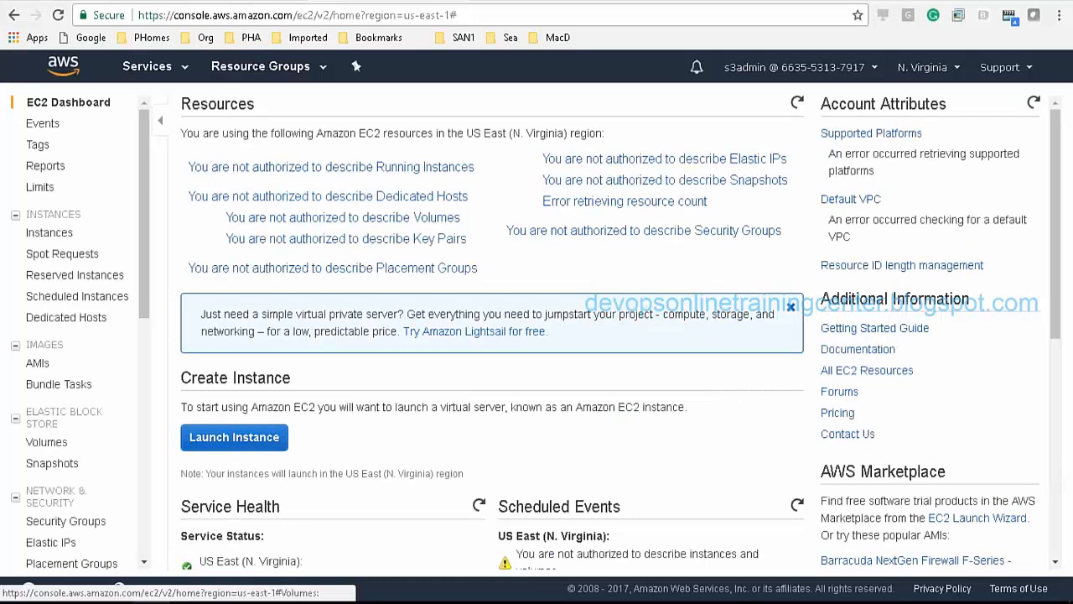
drag(178, 166, 443, 187)
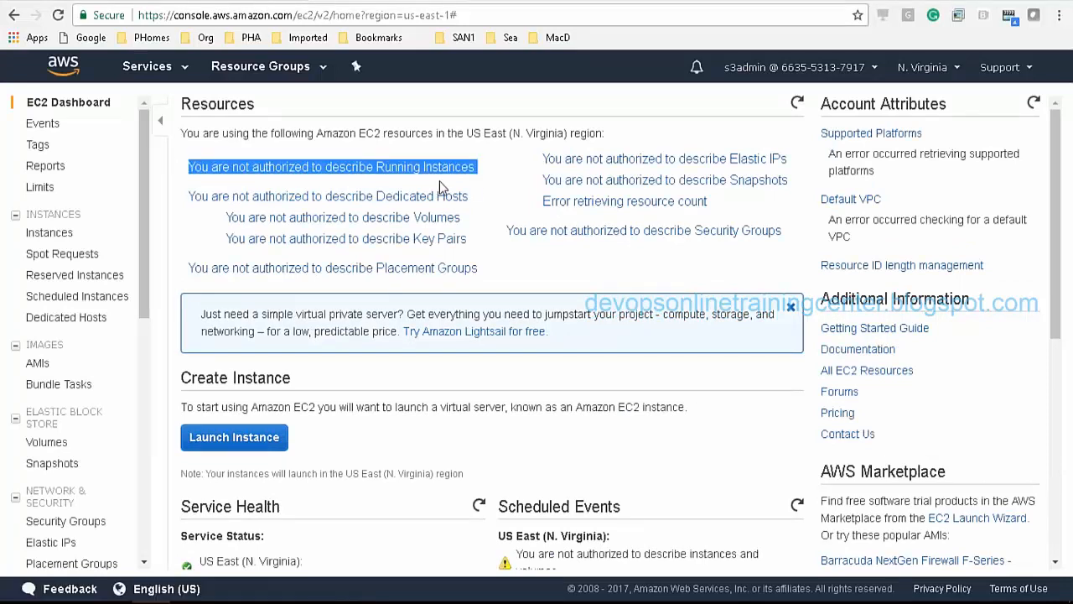
click(484, 216)
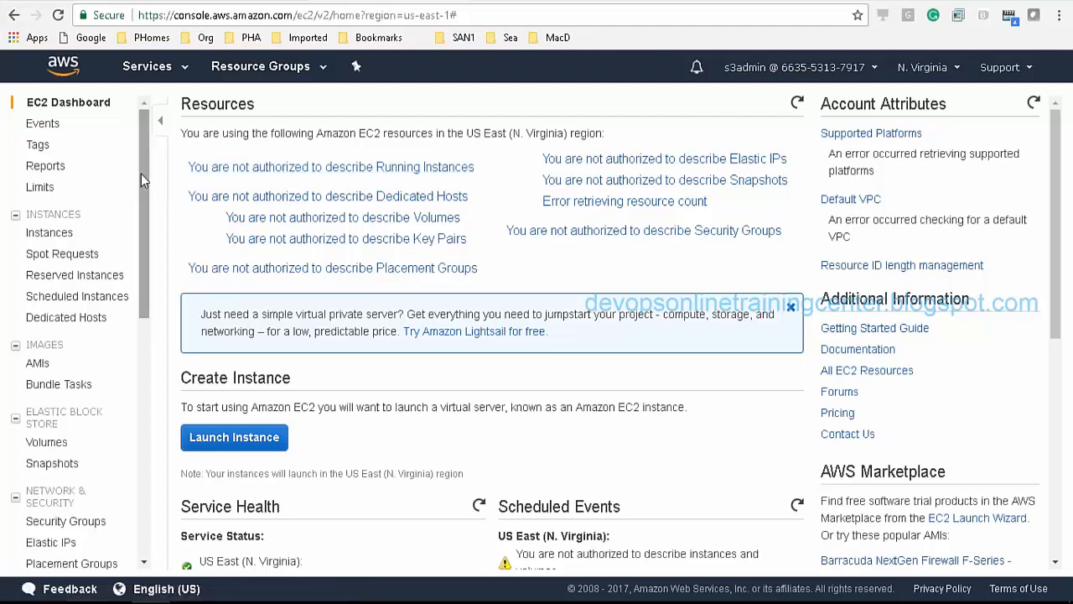
Step: Open S3, start then dismiss Create bucket, and open the account menu to sign out
click(151, 69)
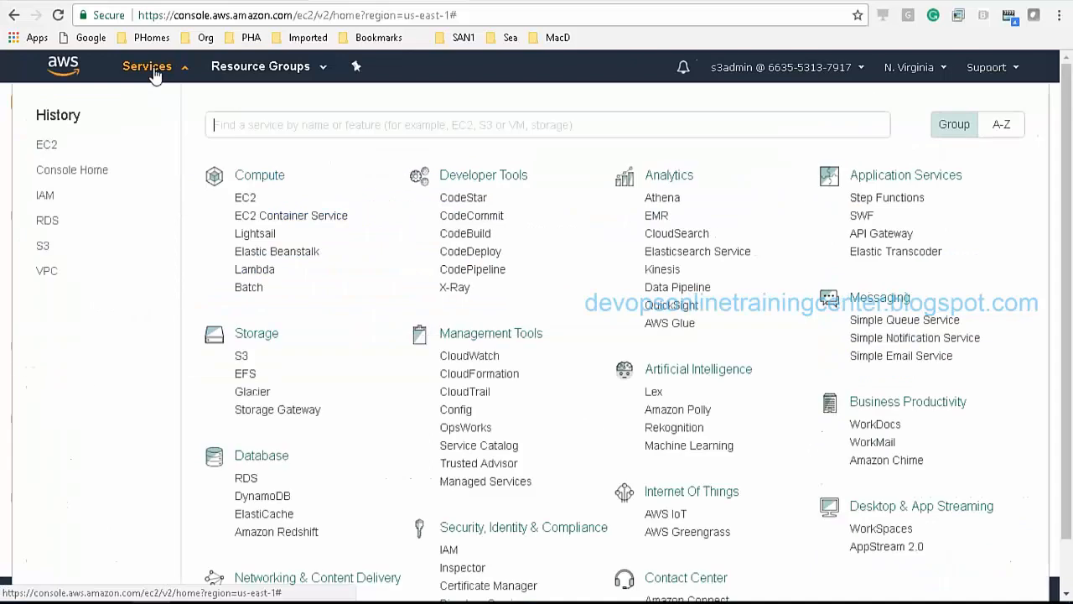
click(241, 357)
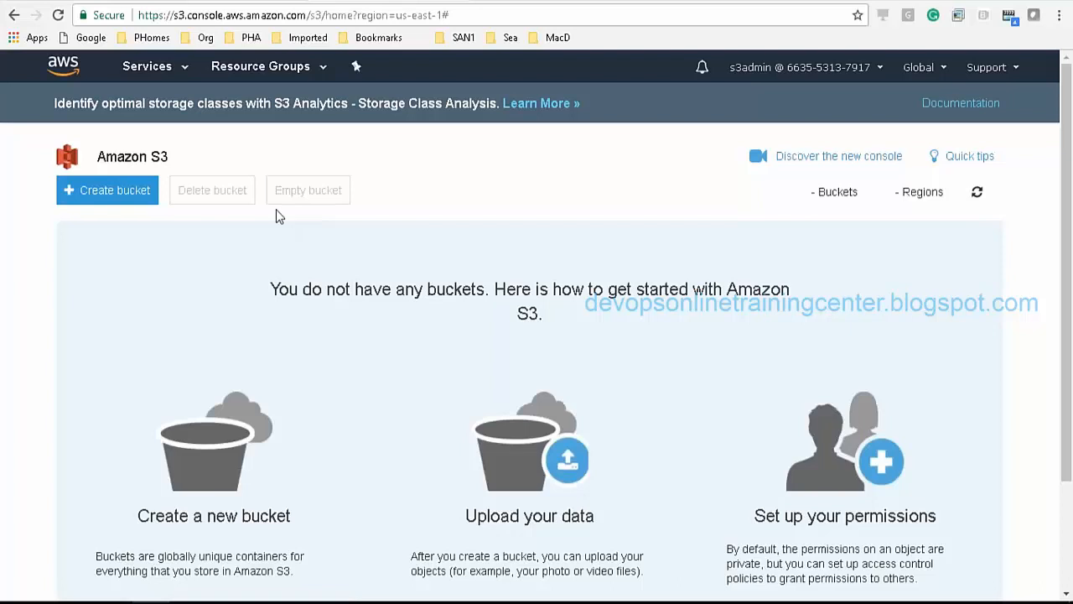
click(99, 188)
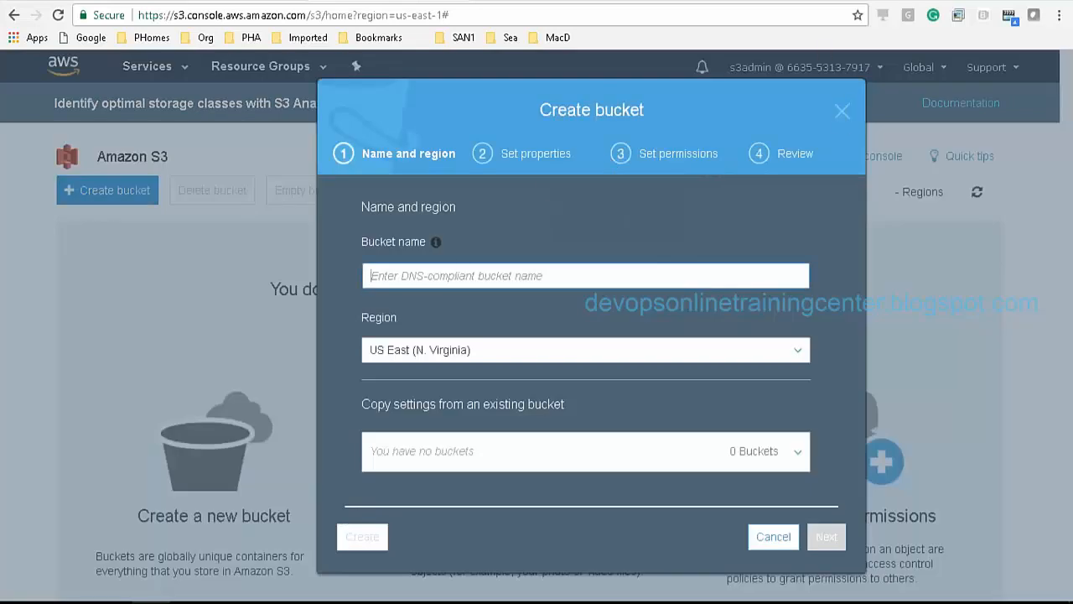
click(842, 111)
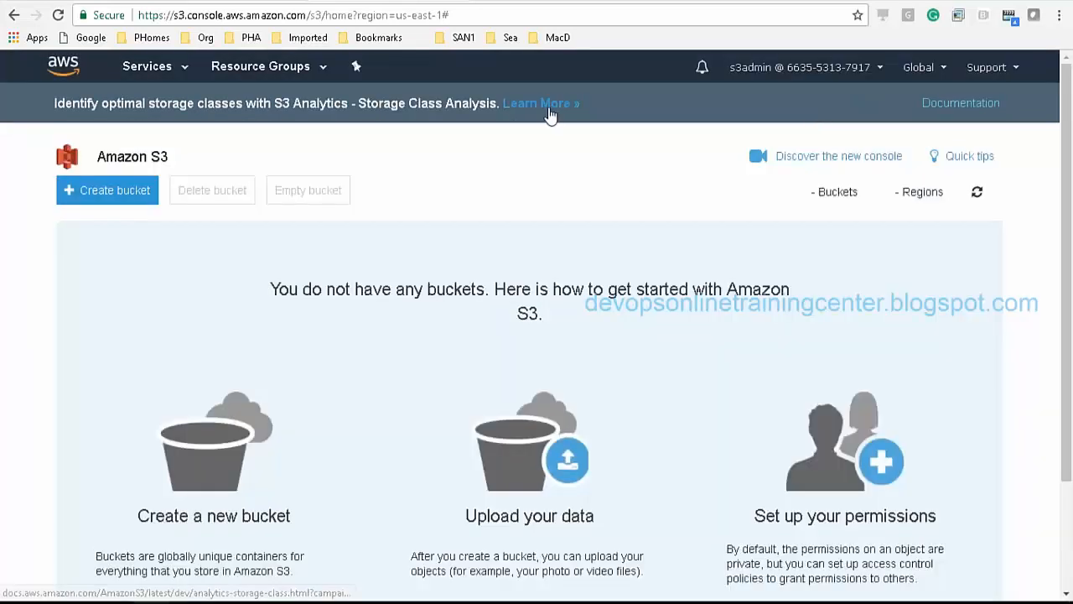
click(144, 72)
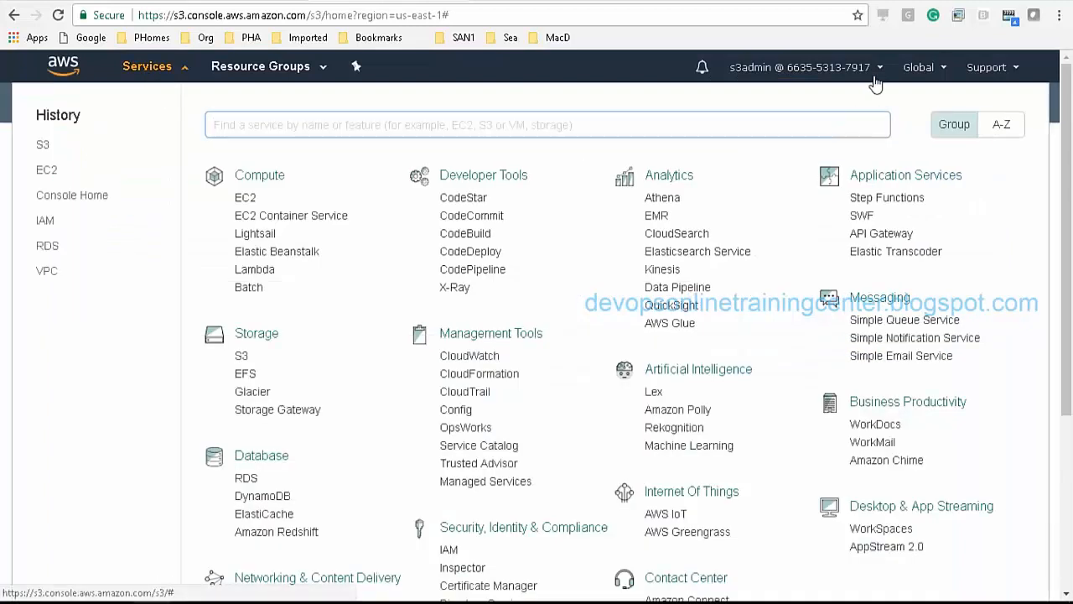
click(875, 76)
Step: Sign out, sign back in as the root user with the account password, and open IAM
click(784, 338)
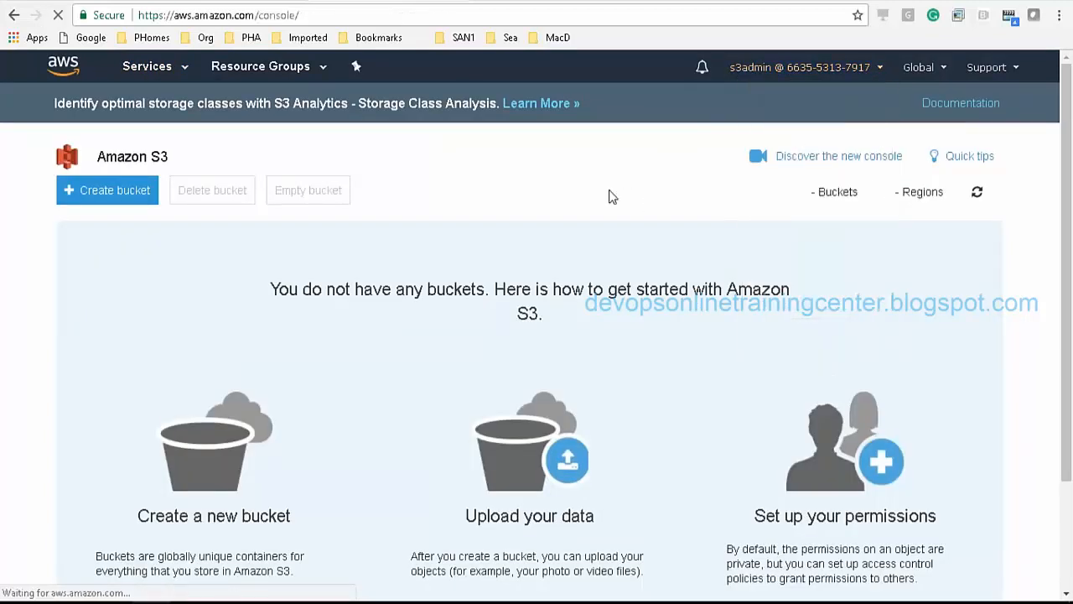
mouse_move(872, 79)
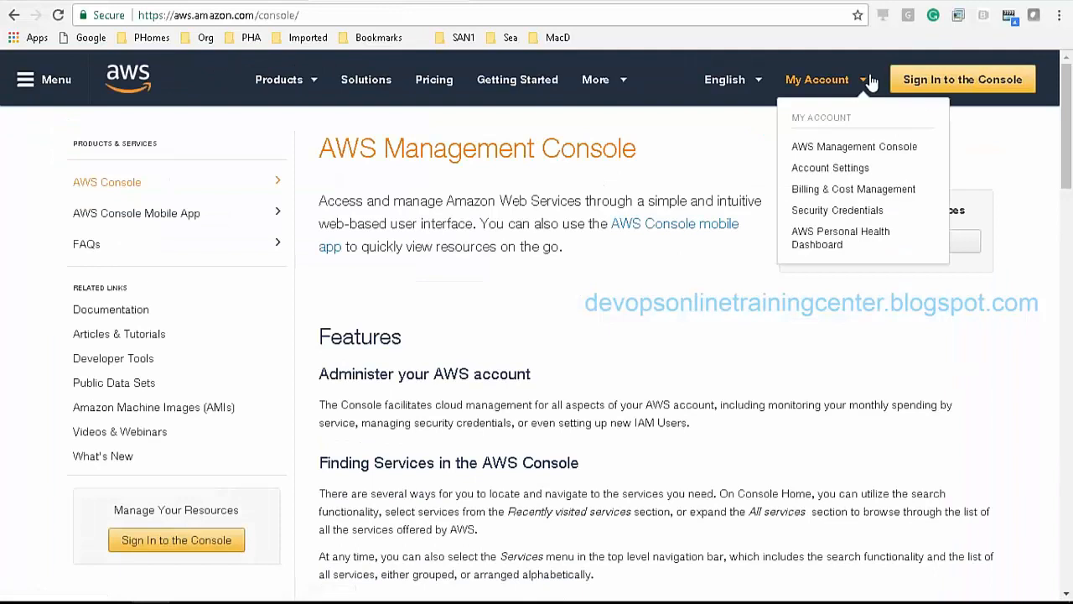
click(946, 87)
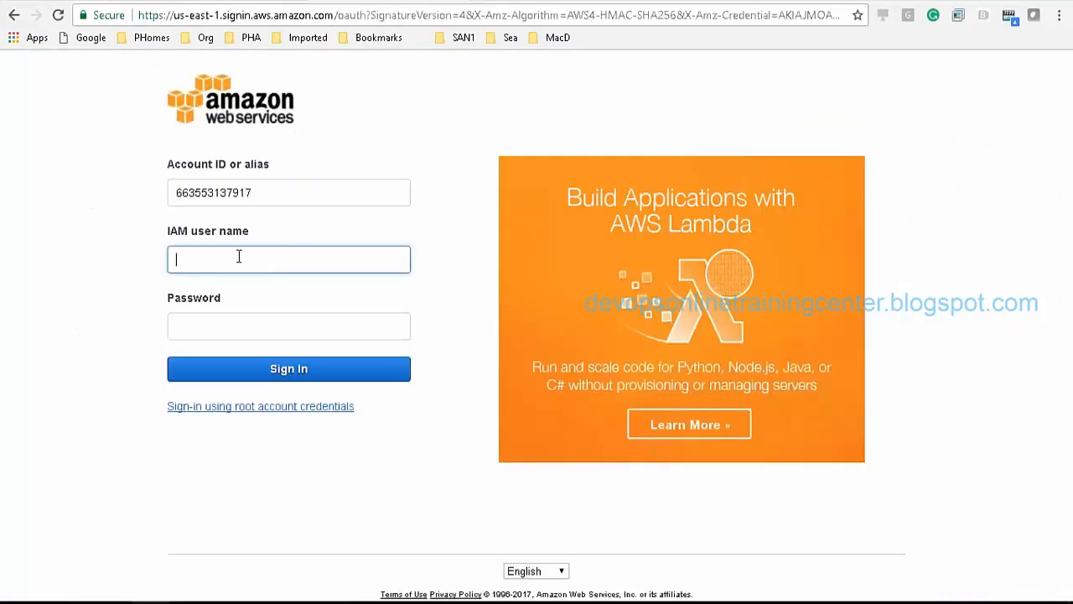
click(241, 411)
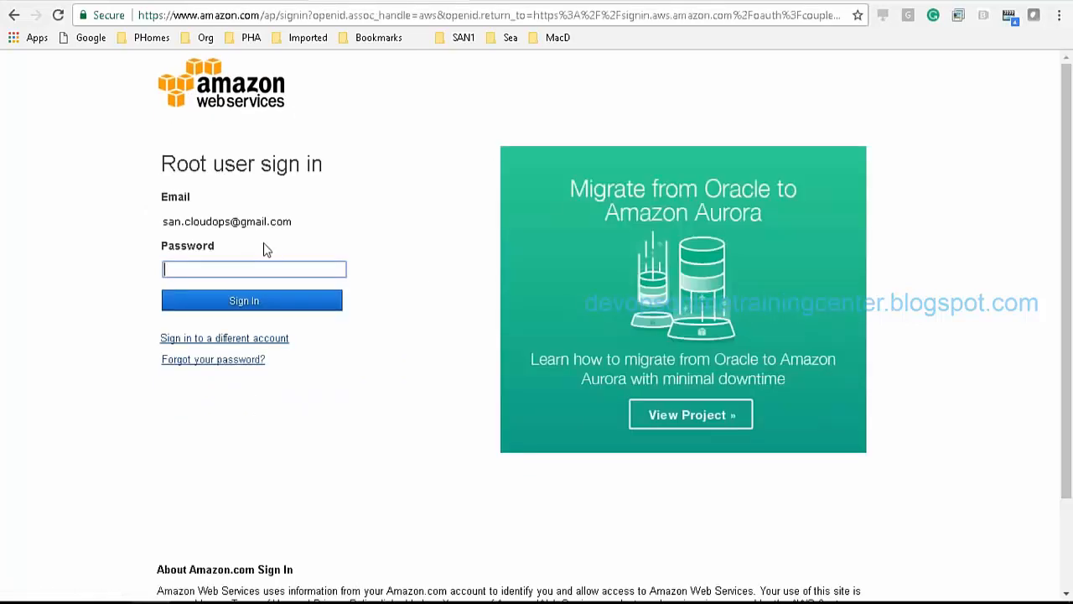
text(•••••••••••)
key(Return)
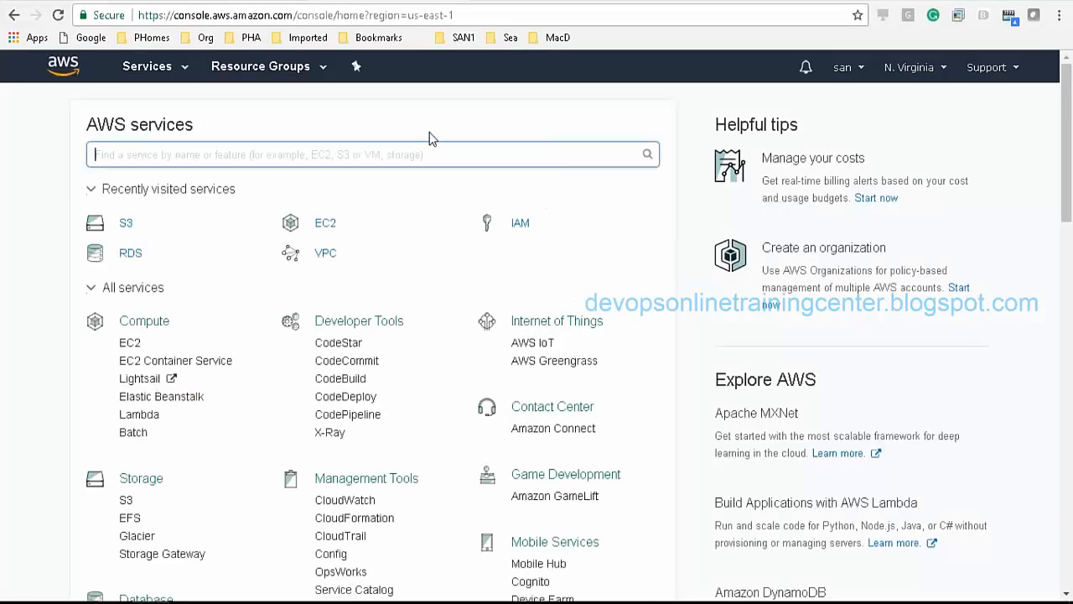
click(520, 223)
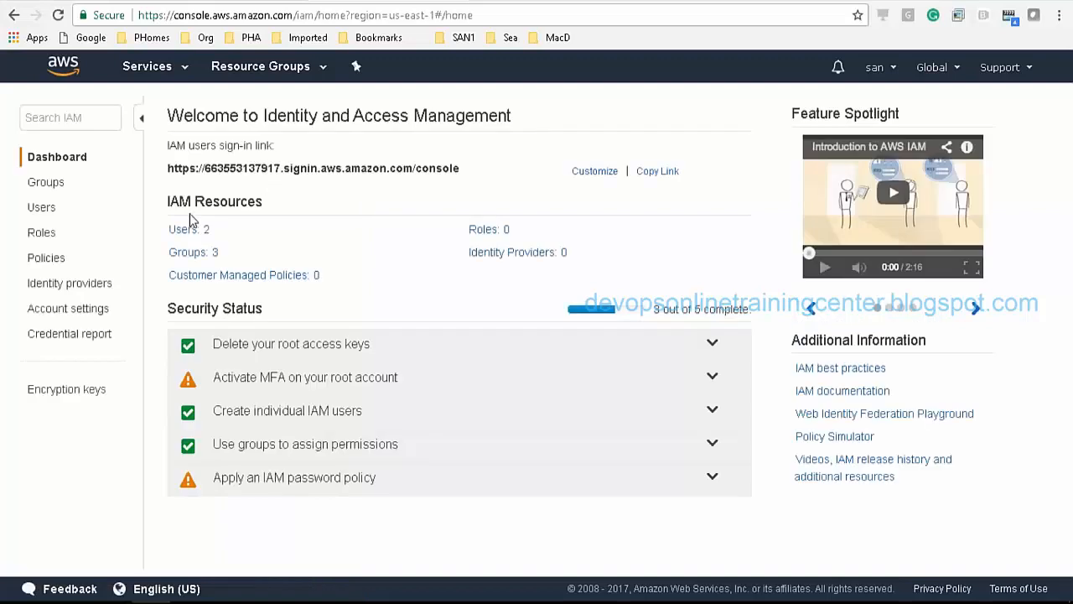
Step: Filter the policies by 'ec2fu', check Policy actions, and open the AmazonEC2FullAccess summary
click(47, 260)
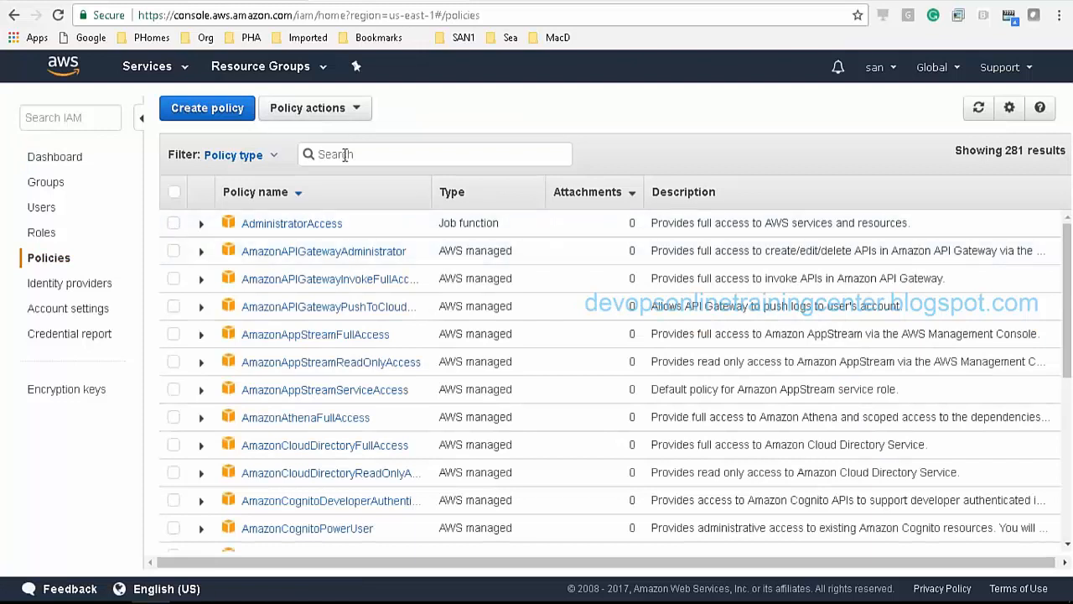
text(ec2full)
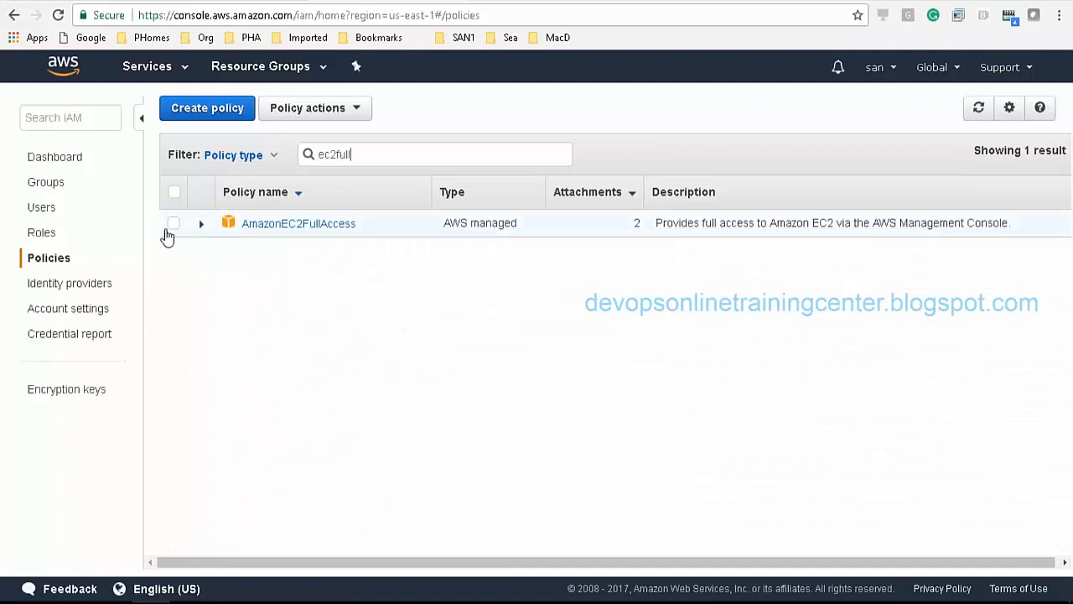
click(173, 225)
click(352, 110)
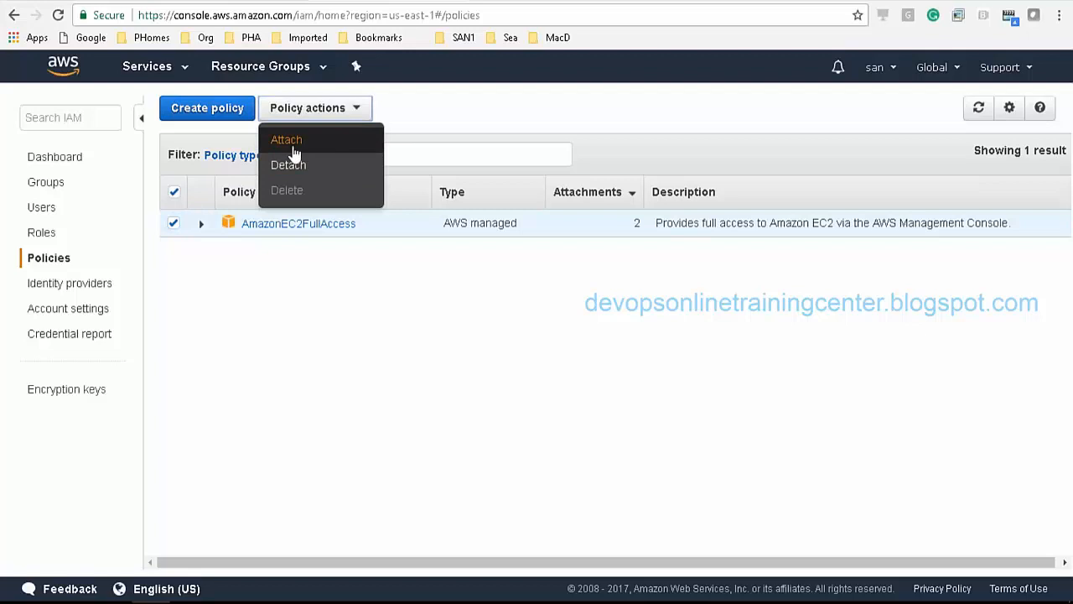
click(401, 340)
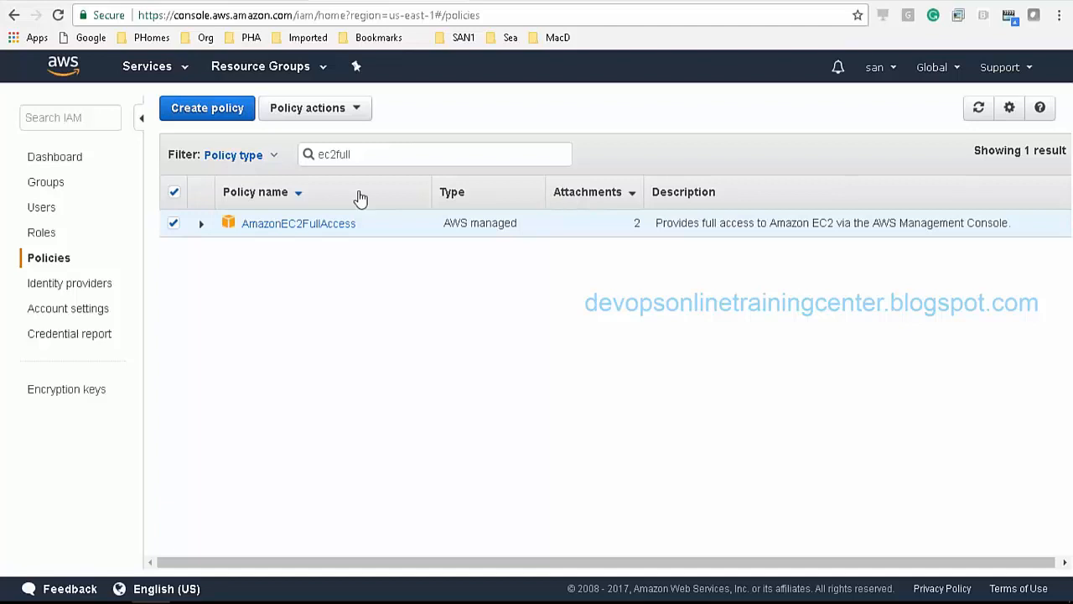
click(281, 224)
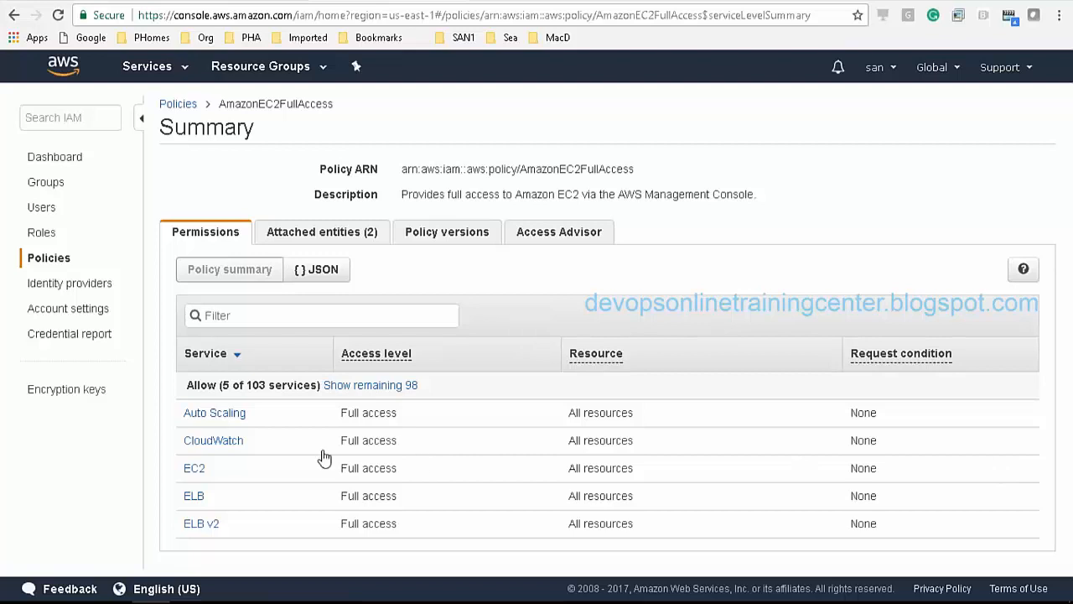
click(378, 385)
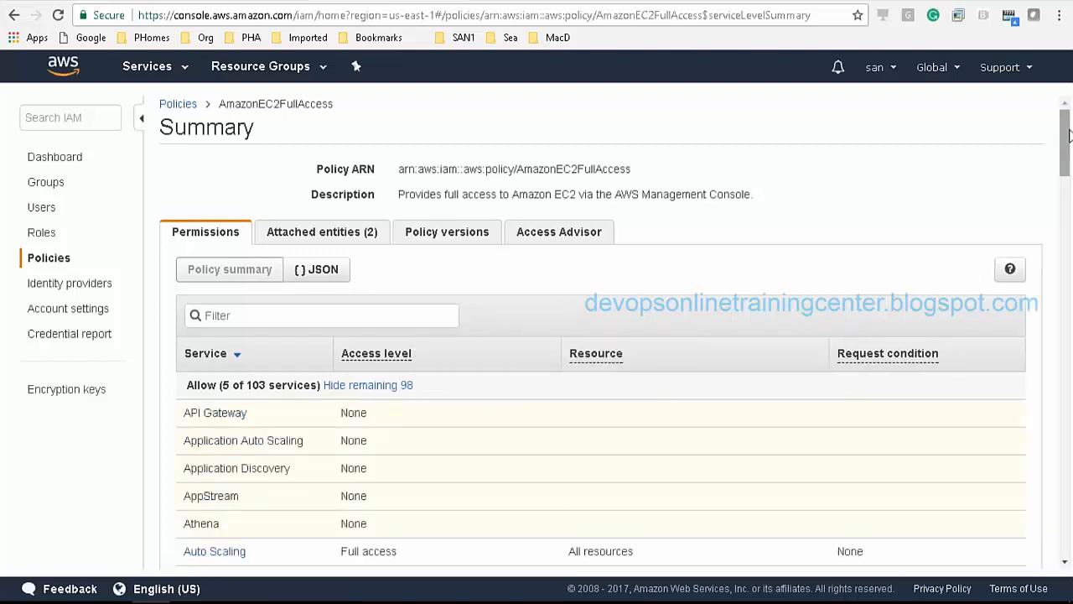
mouse_move(1065, 151)
mouse_down()
mouse_move(1066, 379)
mouse_move(1067, 170)
mouse_up()
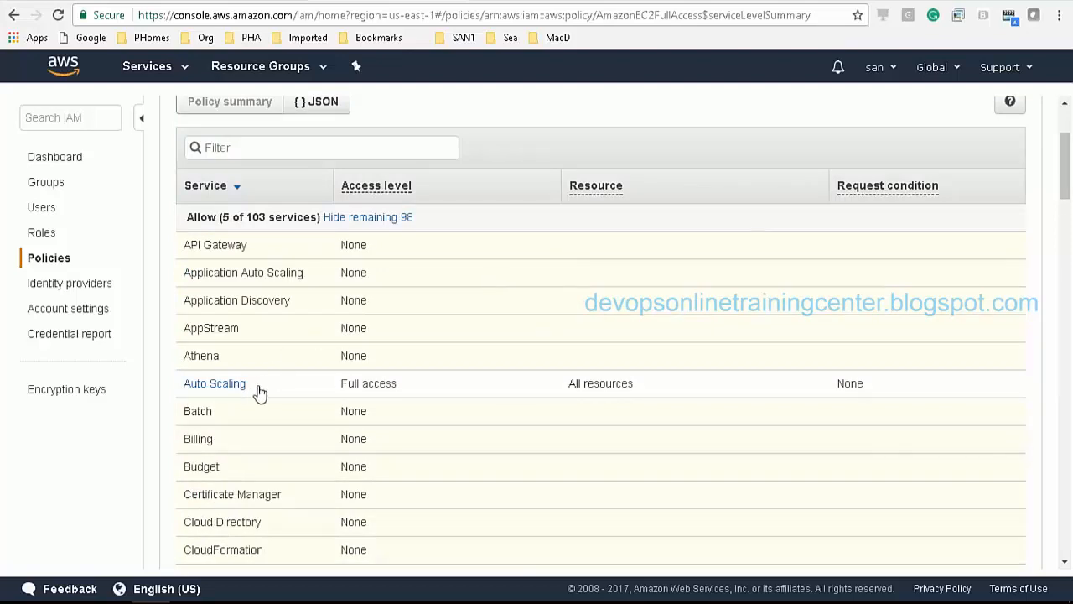
drag(244, 385, 185, 394)
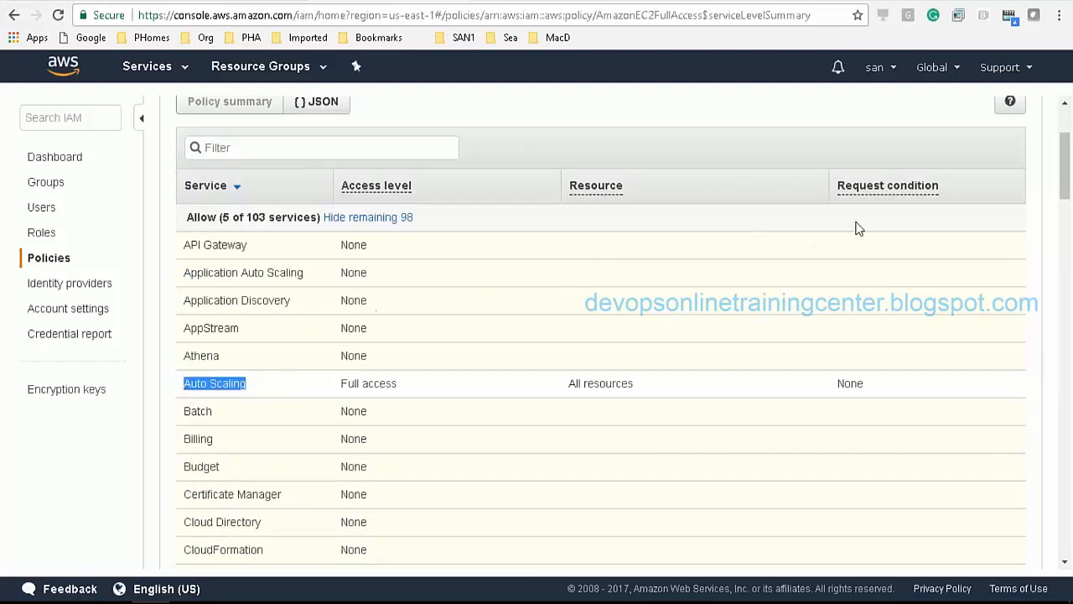
drag(1069, 189, 1068, 340)
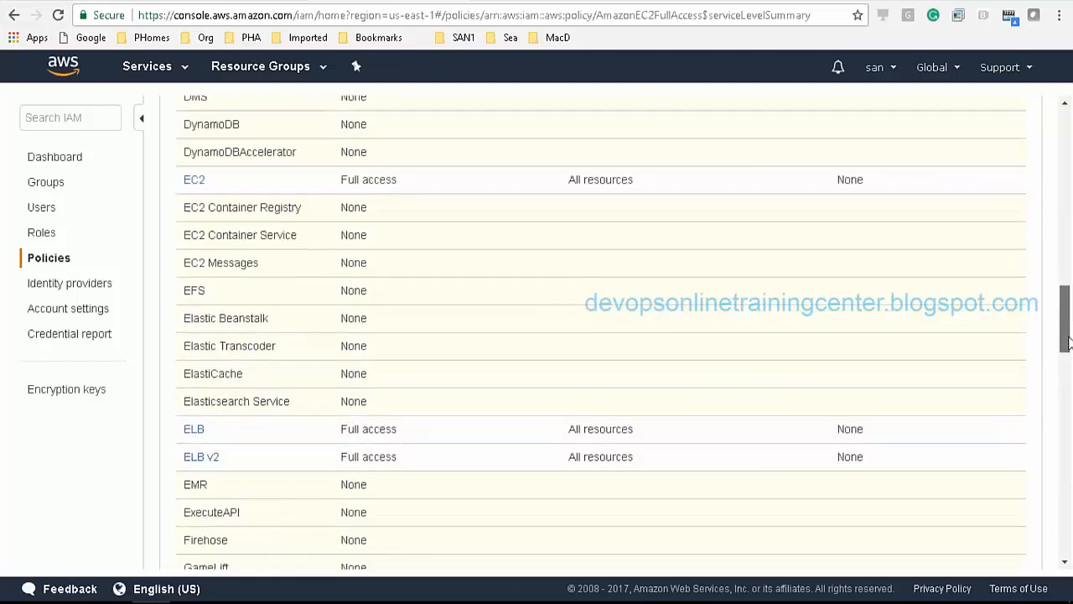
drag(637, 181, 170, 179)
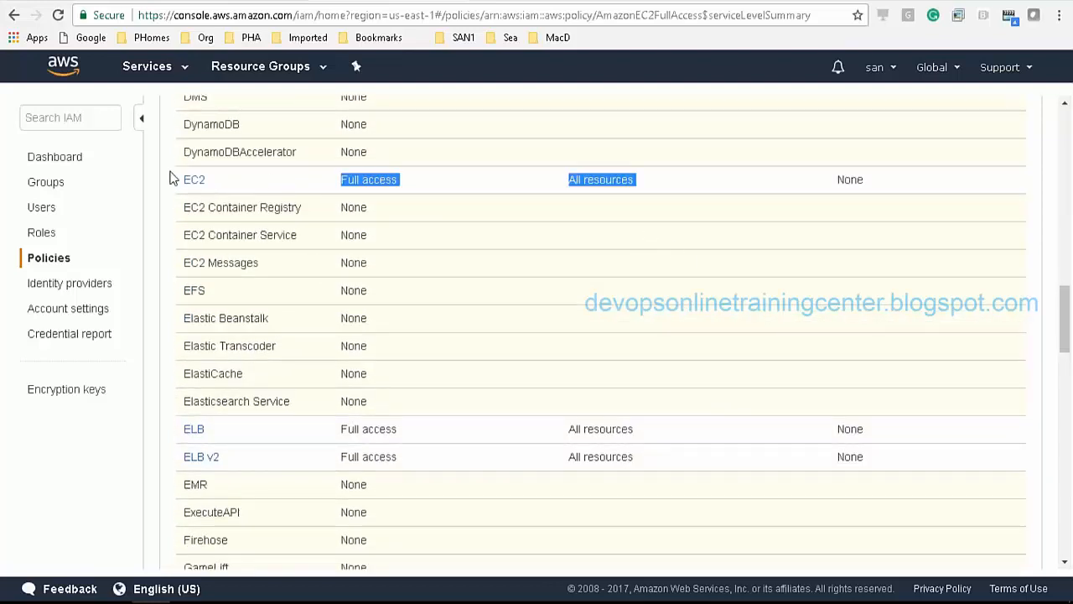
click(270, 426)
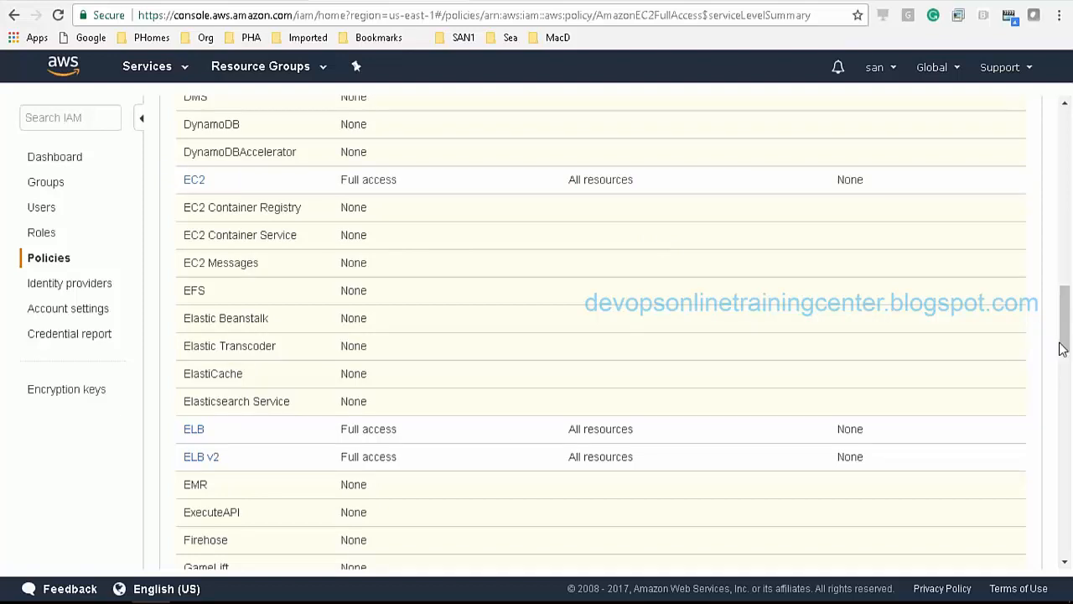
drag(1069, 337, 1069, 184)
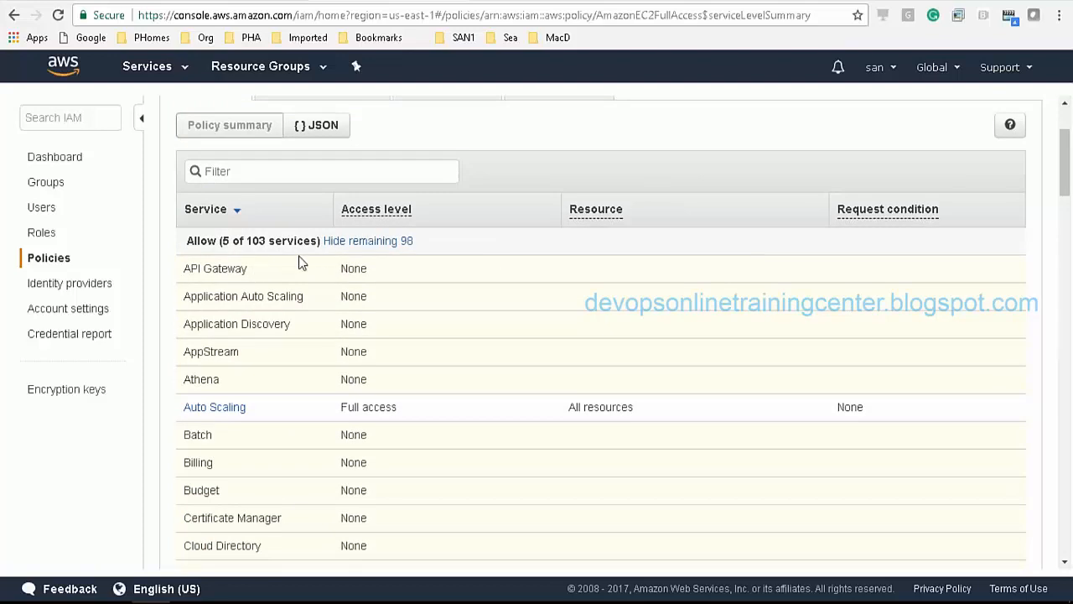
click(335, 244)
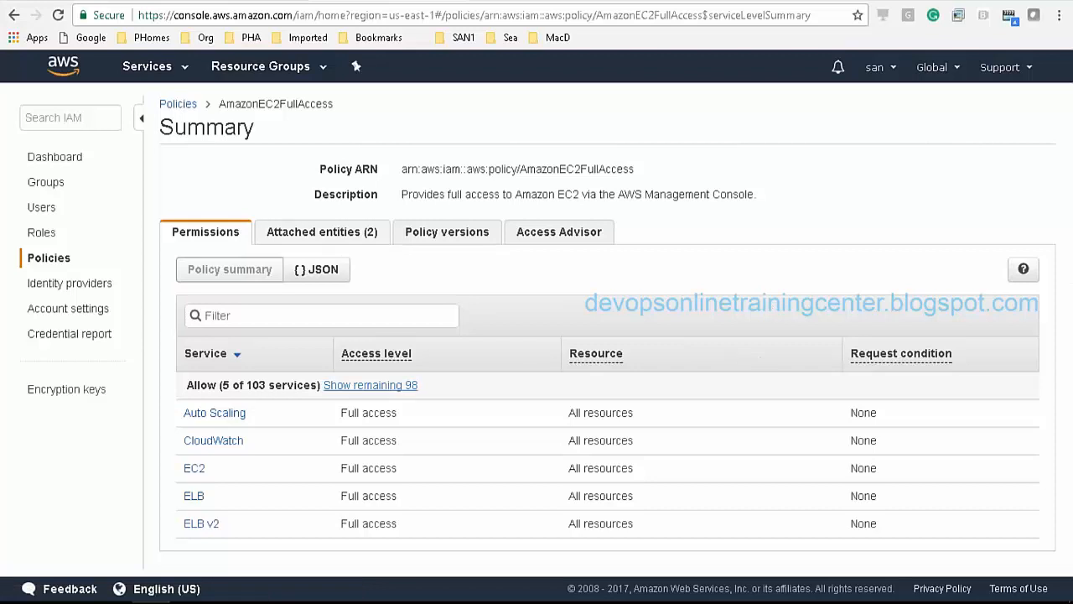
Step: View the AmazonEC2FullAccess policy document as JSON and scroll through it
click(331, 275)
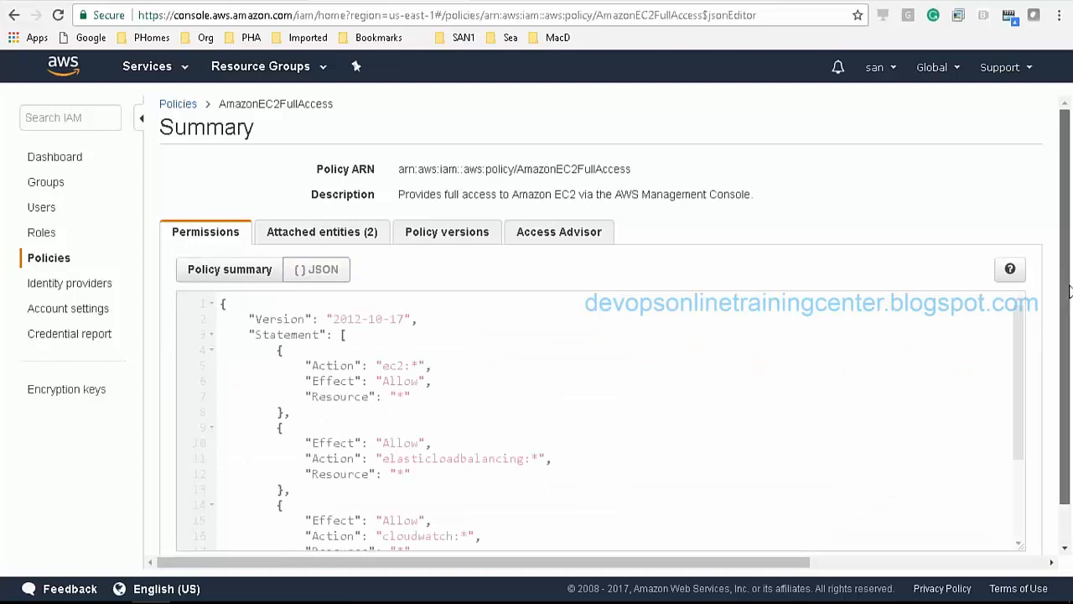
scroll(1065, 287, down, 2)
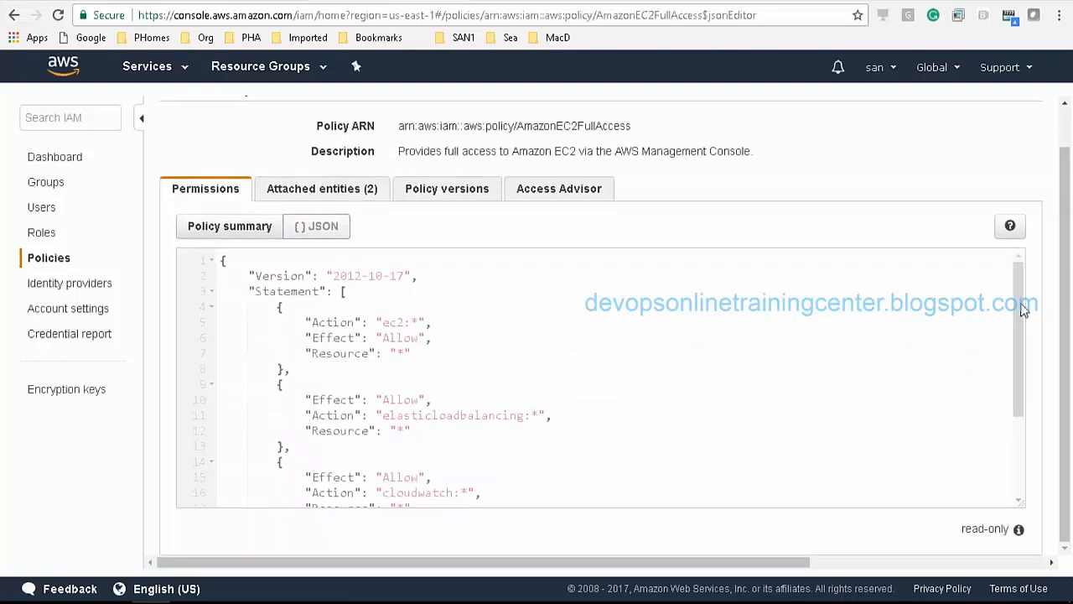
scroll(1021, 338, down, 3)
scroll(1027, 350, up, 4)
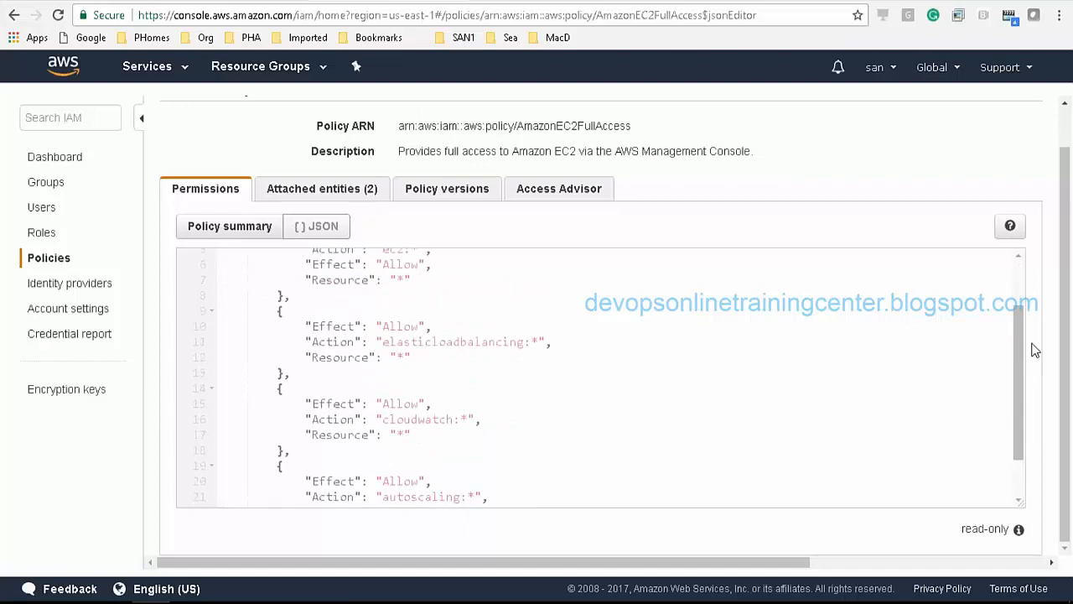
scroll(1071, 337, up, 1)
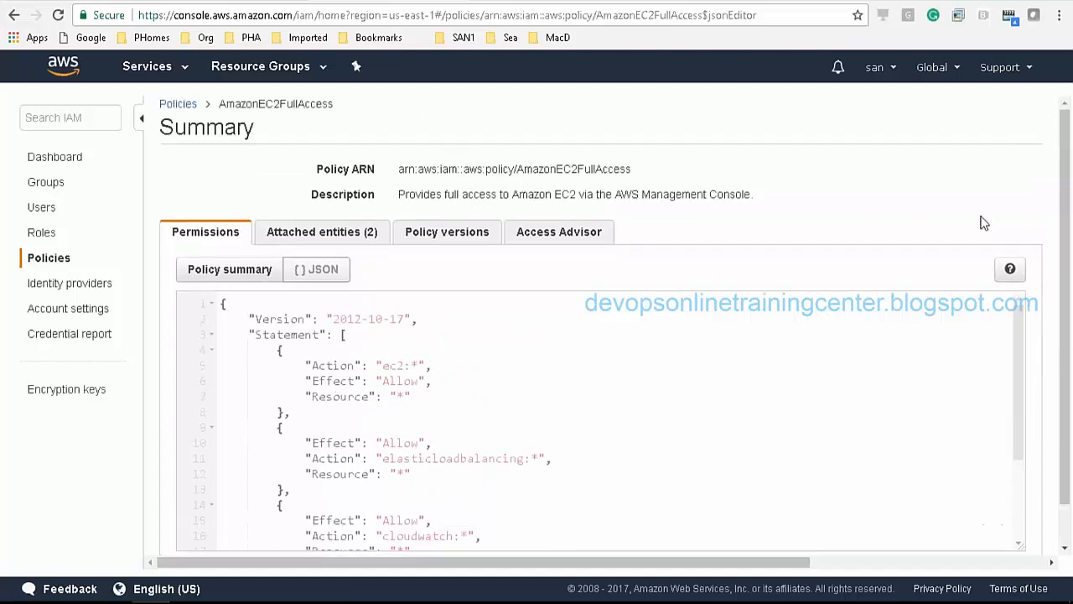
Step: Check the Attached entities, Policy versions and Access Advisor tabs, then go back to Policies
click(336, 242)
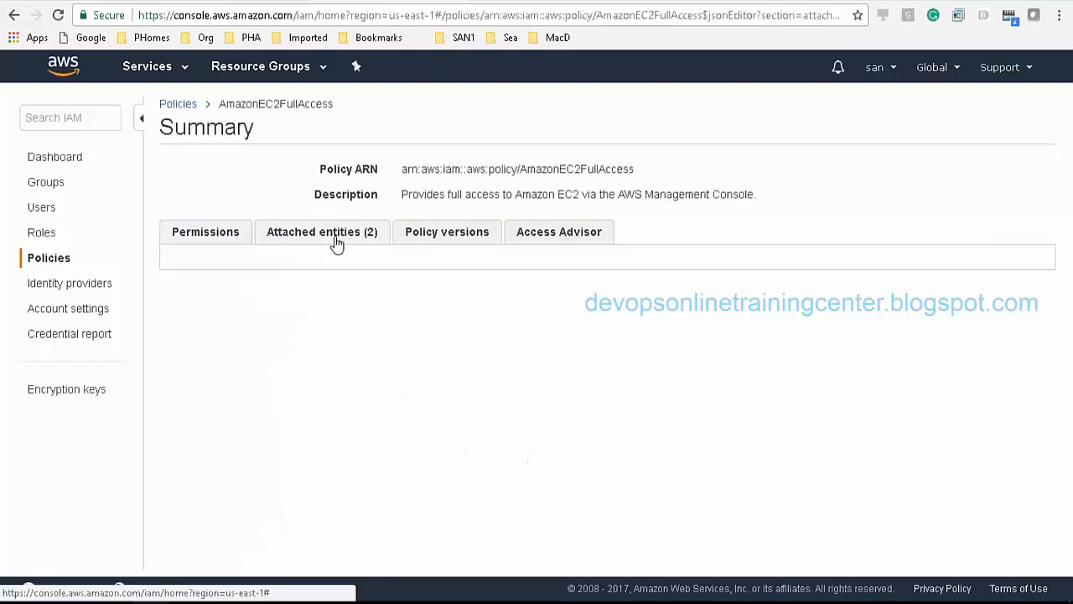
click(442, 243)
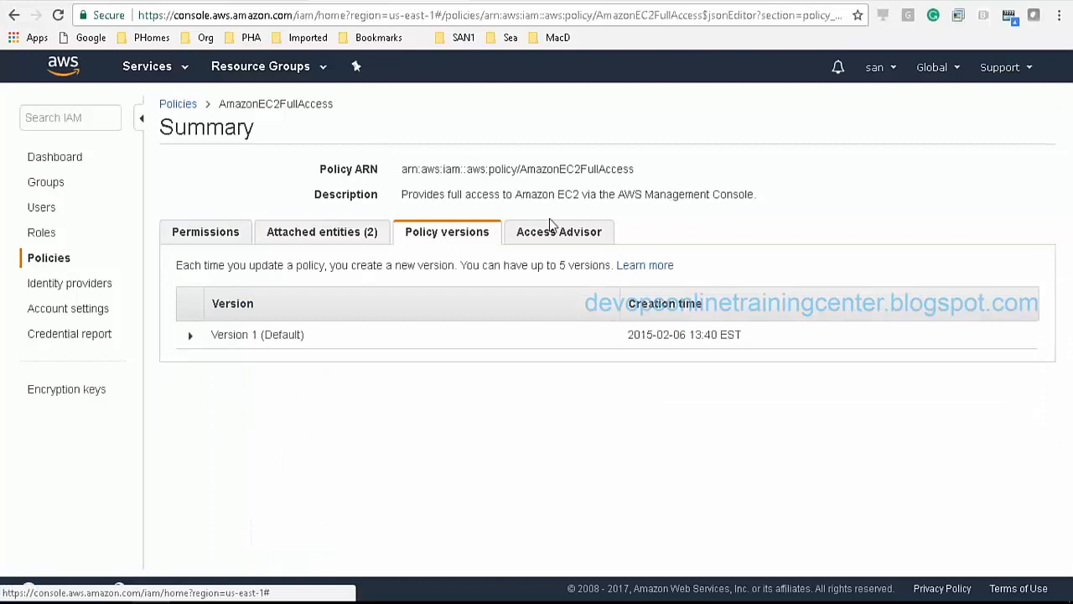
click(559, 231)
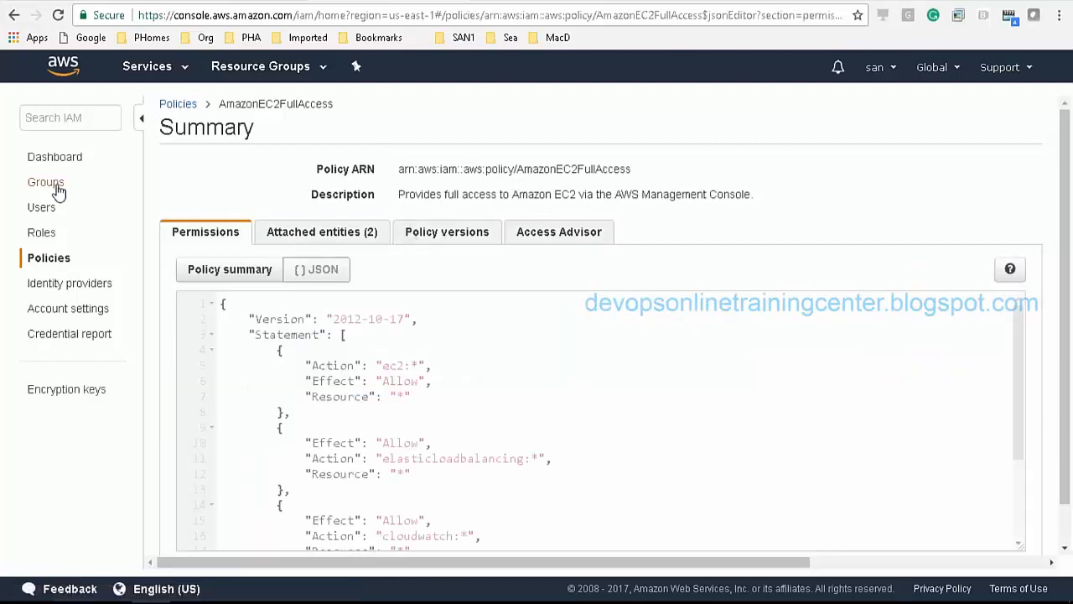
click(46, 265)
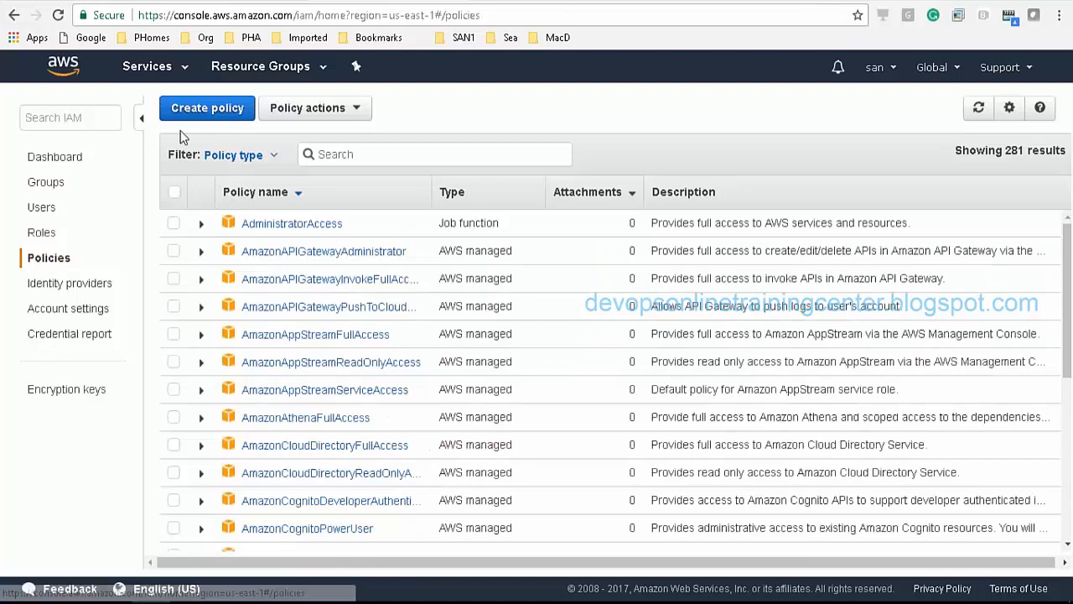
Step: Start a new policy and dismiss the Windows update prompt that appears
click(209, 108)
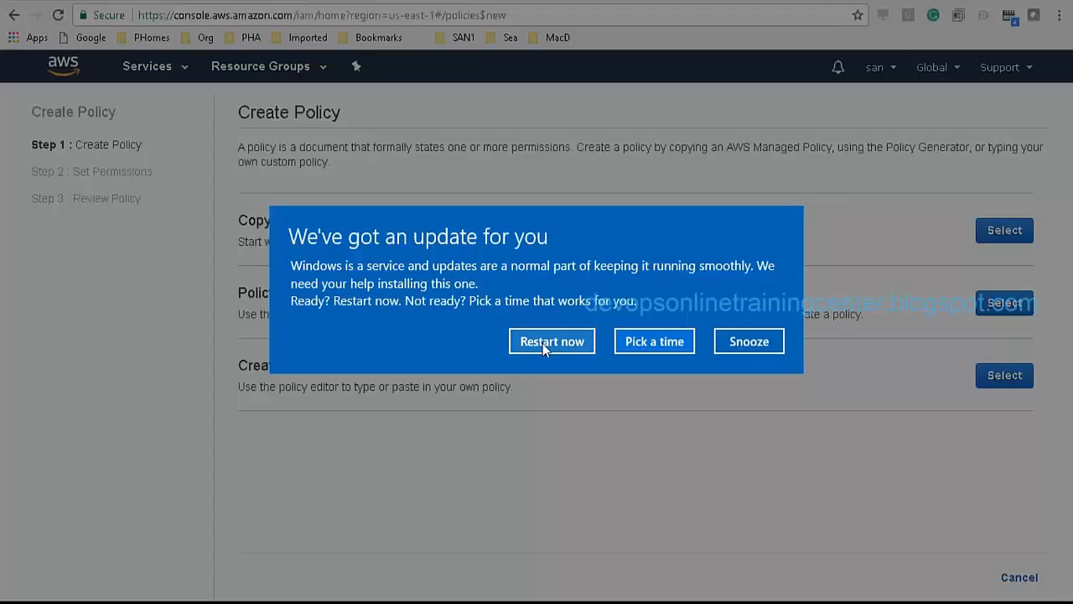
click(542, 343)
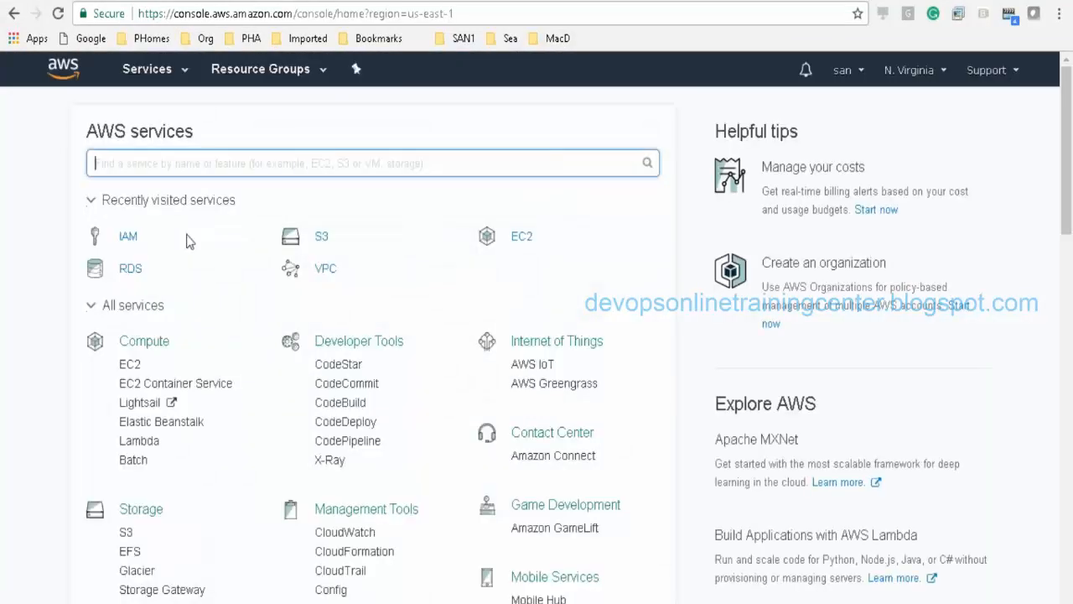
Step: Return to IAM's Policies list and start Create policy to show the three creation options
click(128, 237)
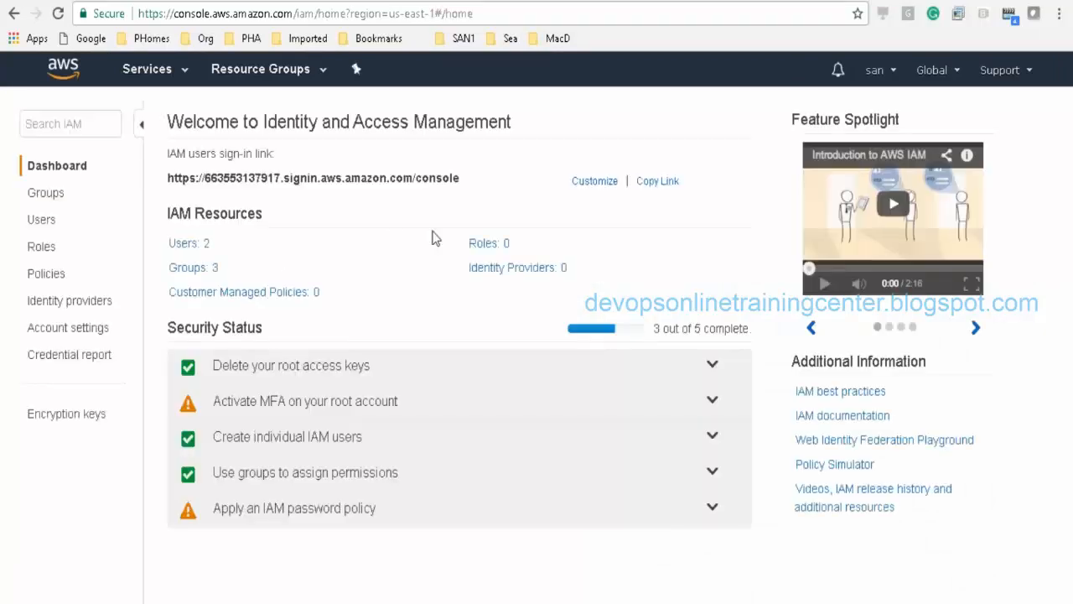
click(63, 281)
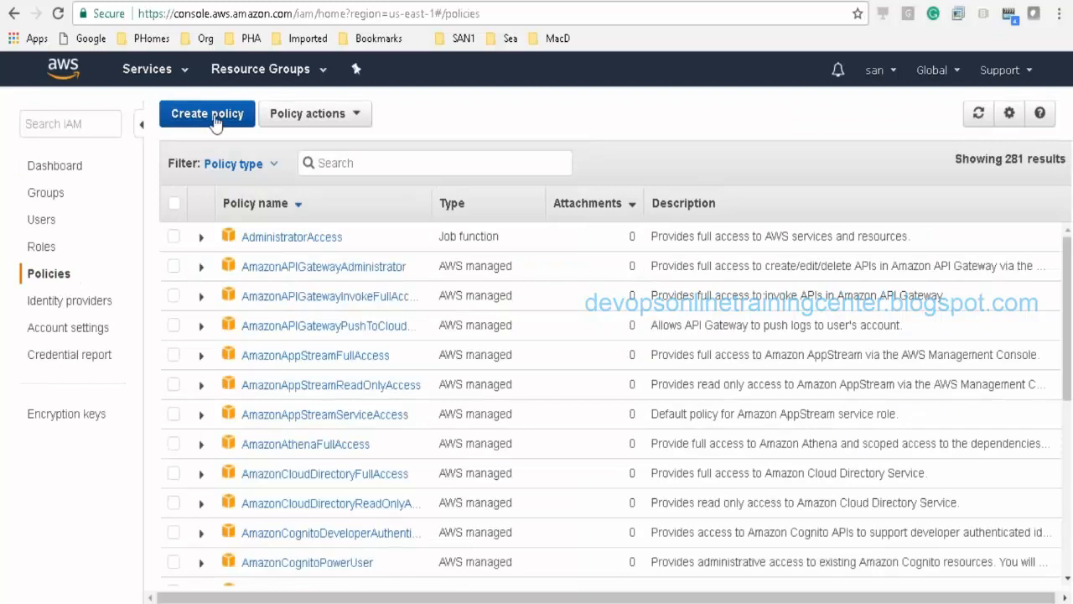
click(216, 116)
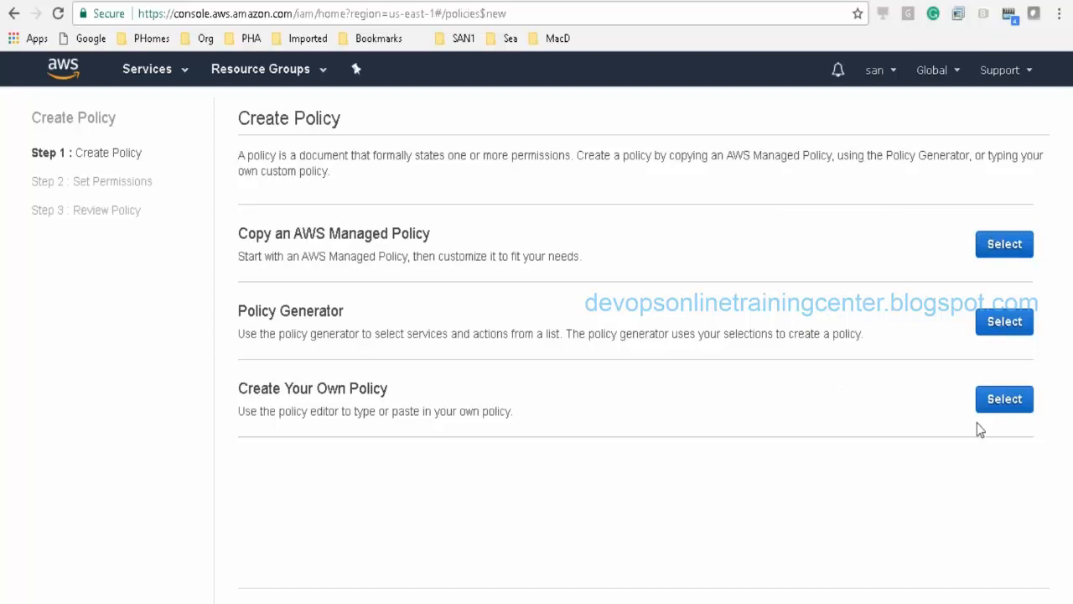
Step: Select Create Your Own Policy, click into the empty Policy Document, and open the Services menu
click(994, 407)
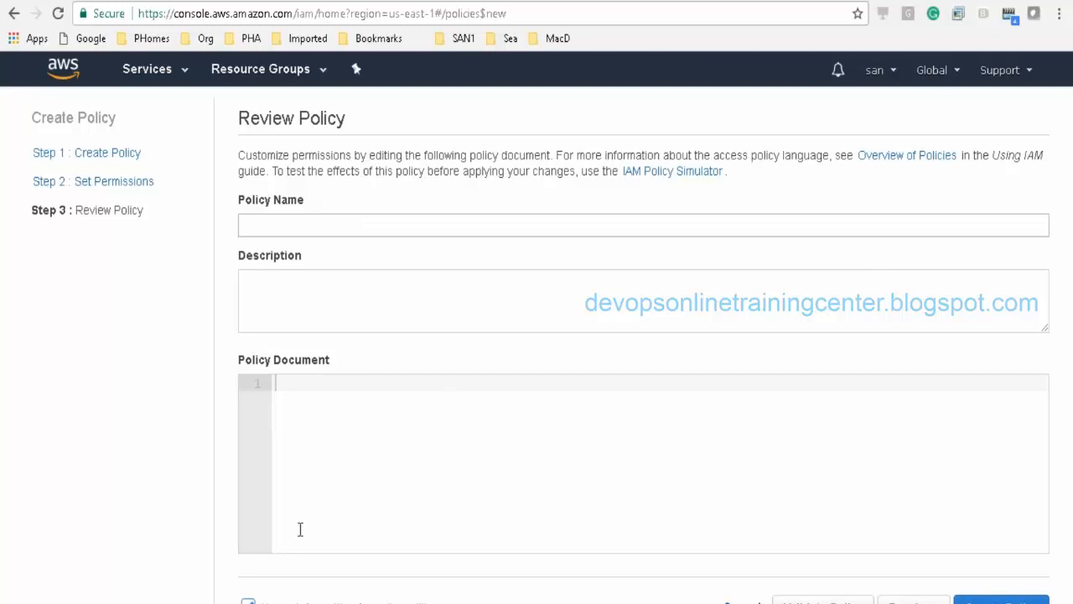
click(296, 382)
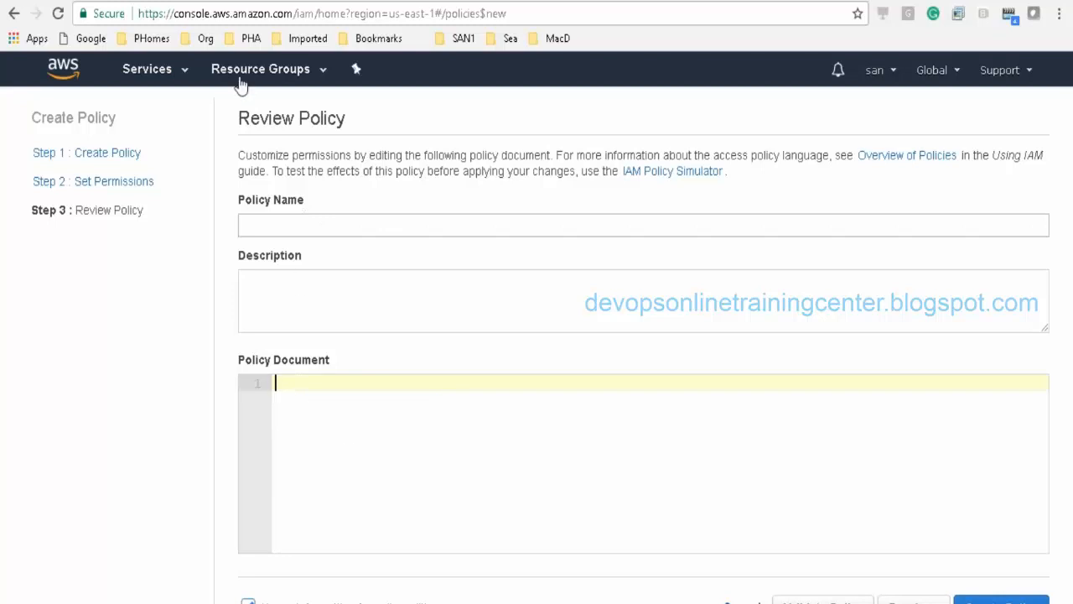
click(182, 76)
click(181, 74)
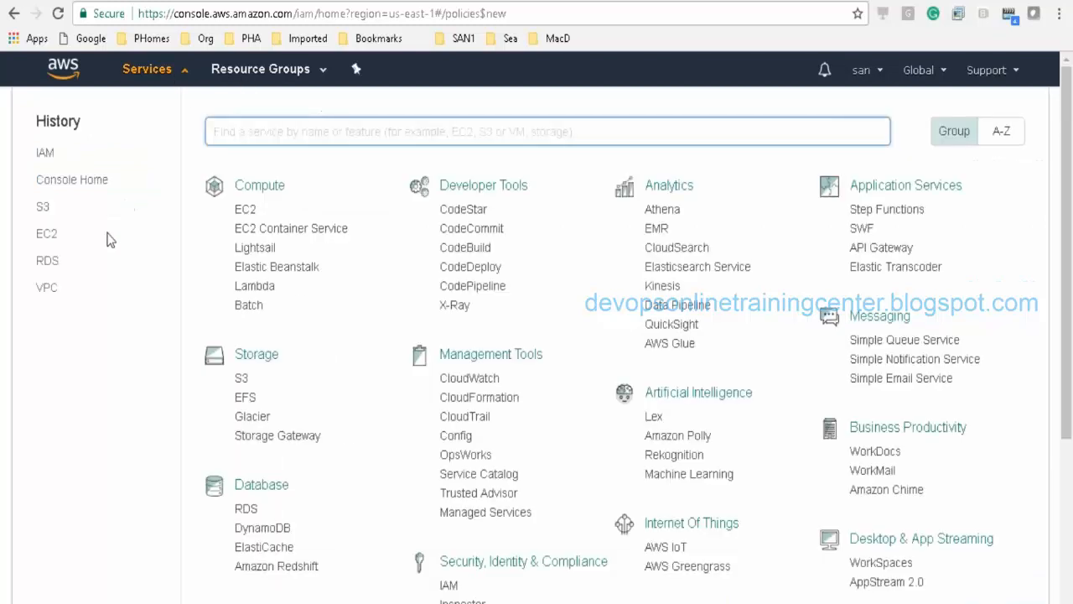
Step: Search IAM policies for 'ec3full' and show AmazonEC2FullAccess's permissions as JSON
click(44, 153)
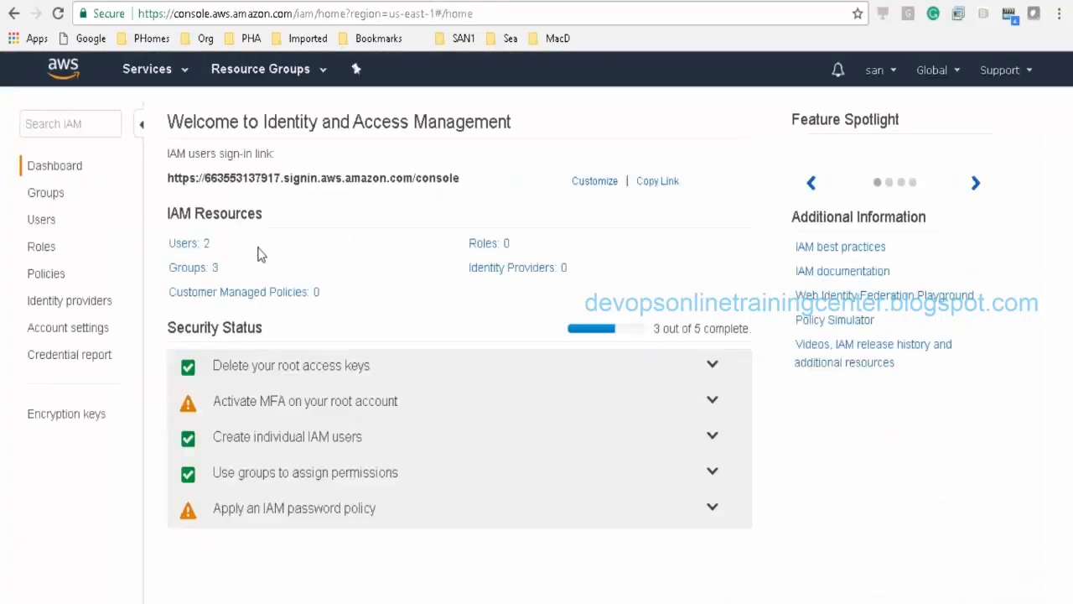
click(46, 277)
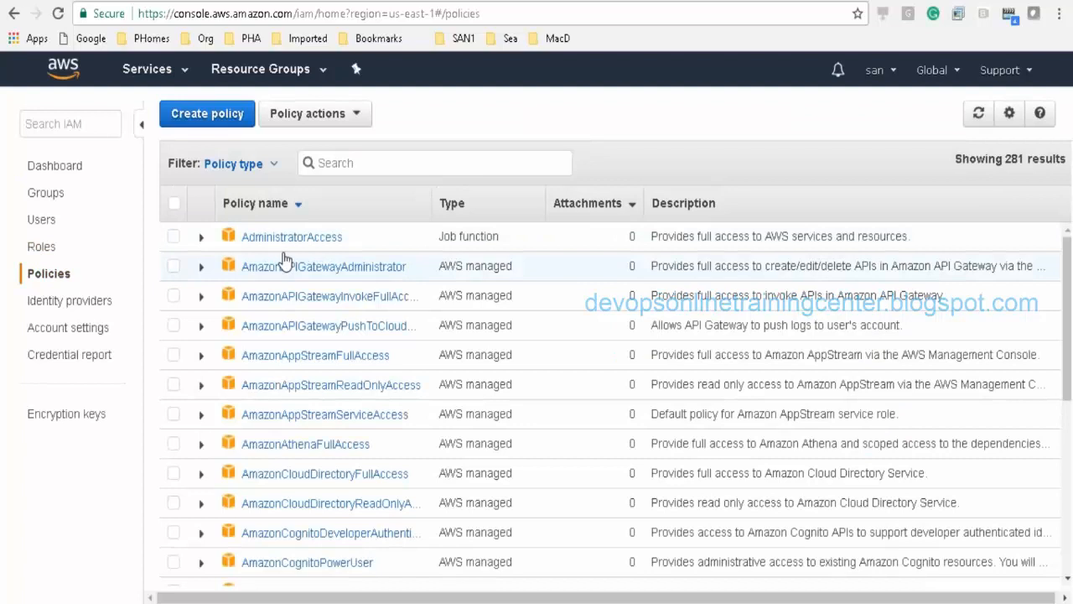
click(362, 161)
text(ec)
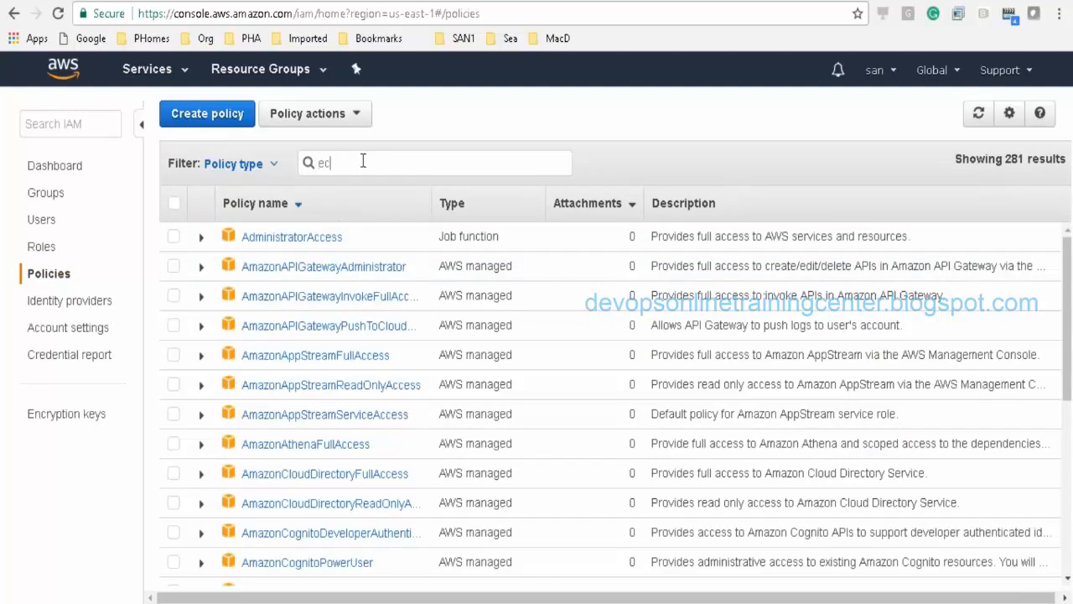
text(3full)
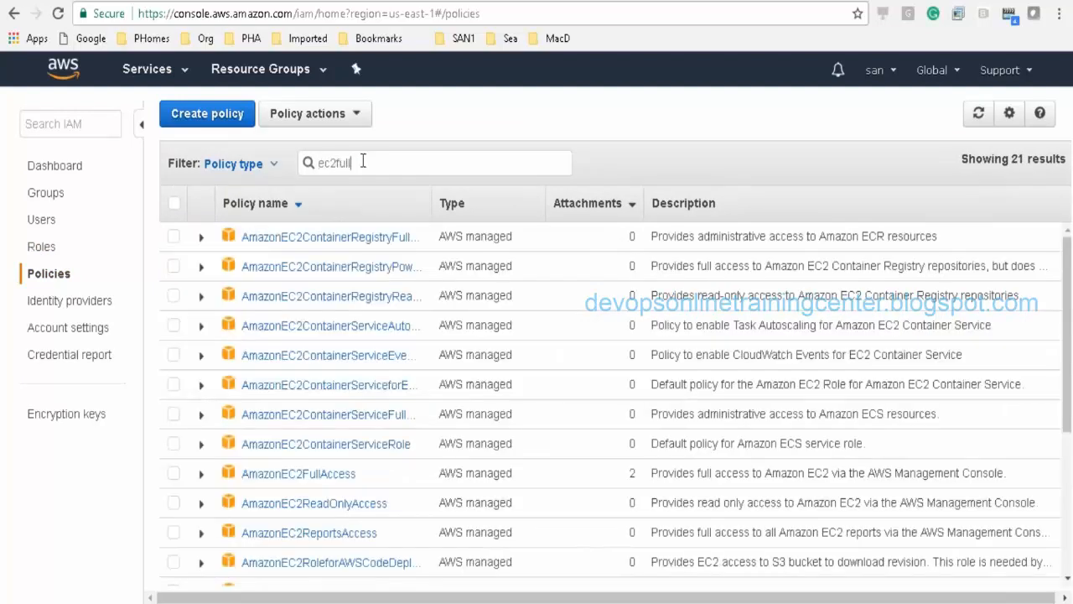
click(276, 239)
click(318, 286)
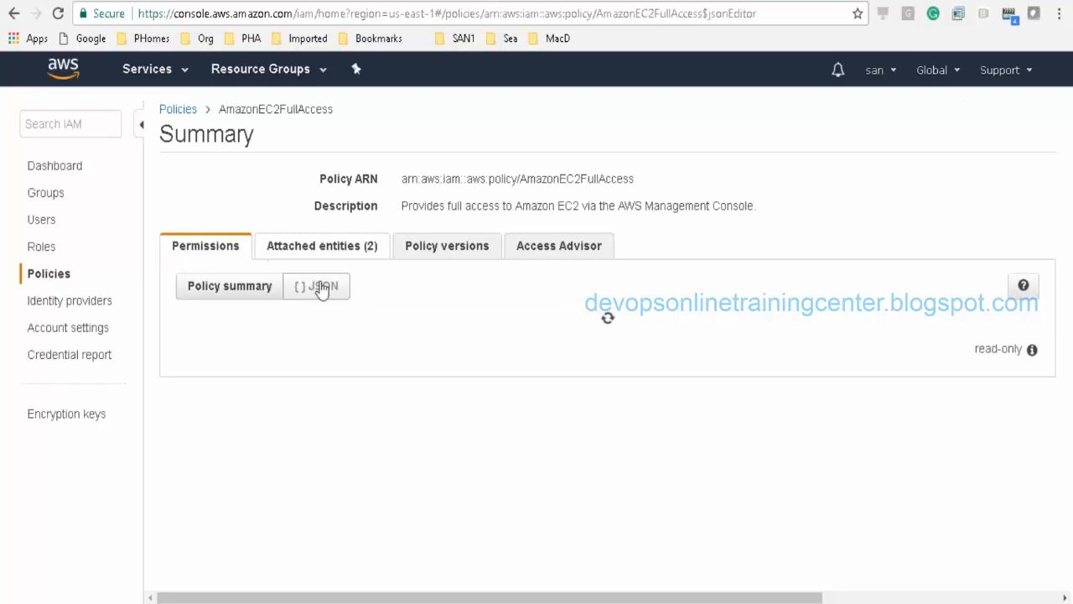
Step: Browse the Policy versions, Access Advisor and Attached entities tabs, then return to the JSON permissions
click(479, 253)
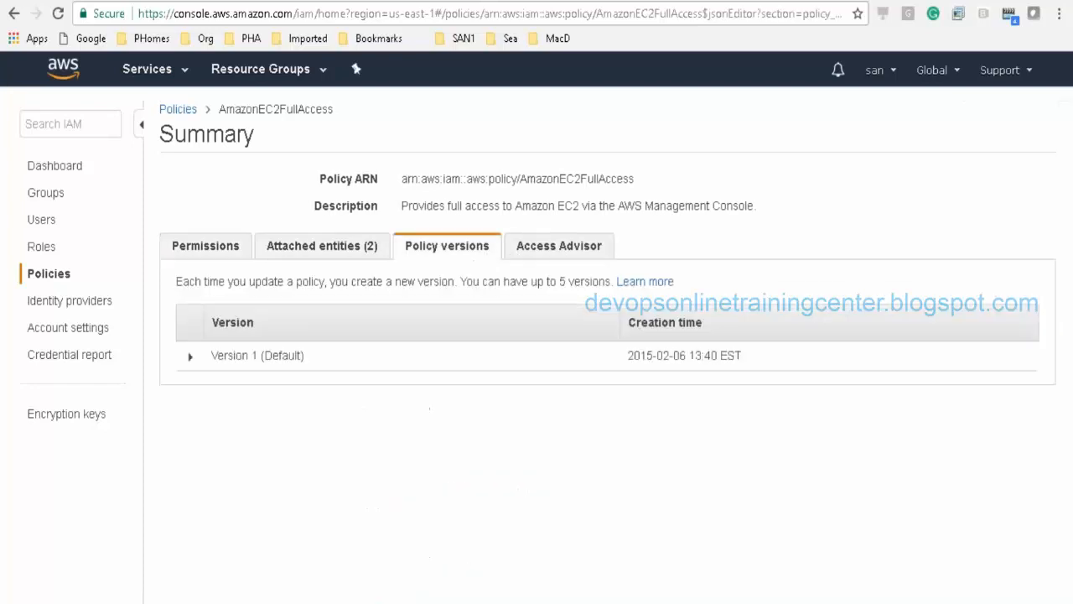
click(508, 248)
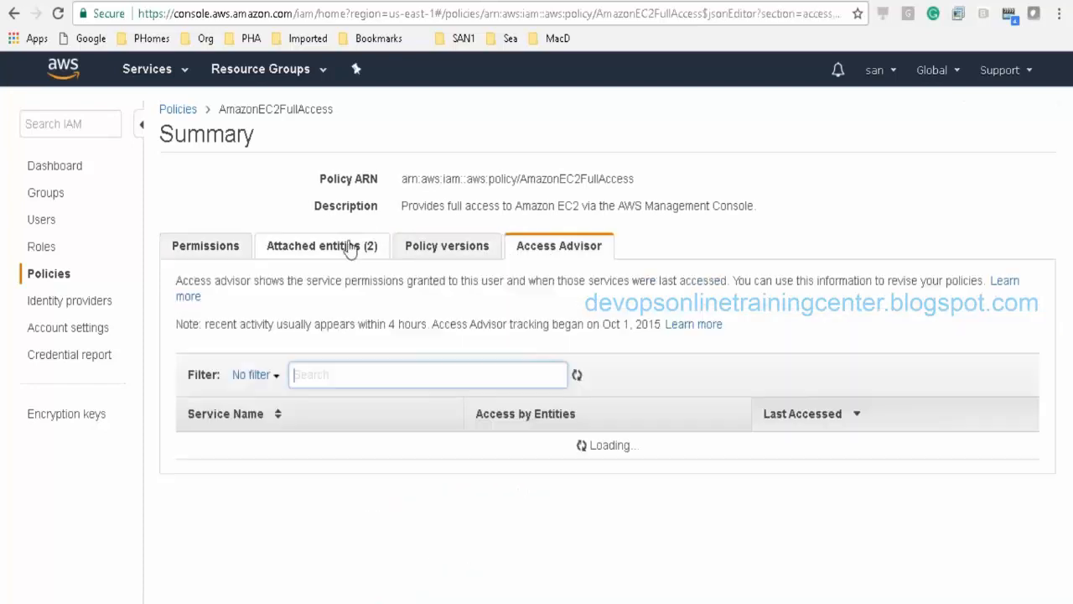
click(327, 249)
click(223, 245)
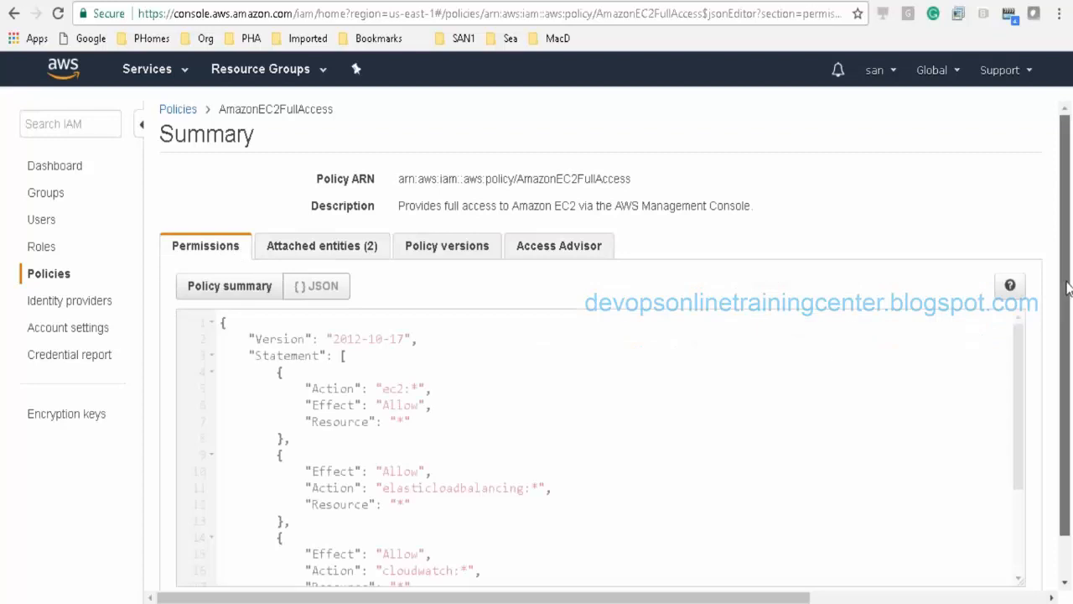
scroll(1022, 362, down, 2)
drag(280, 344, 472, 376)
click(472, 377)
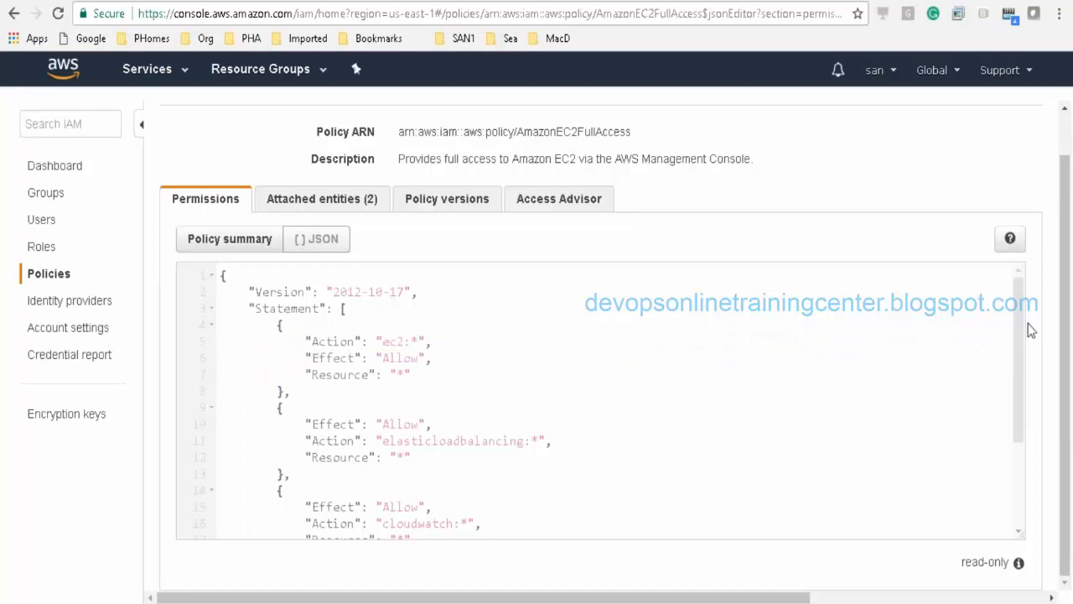
drag(1018, 337, 1016, 558)
scroll(1012, 334, up, 3)
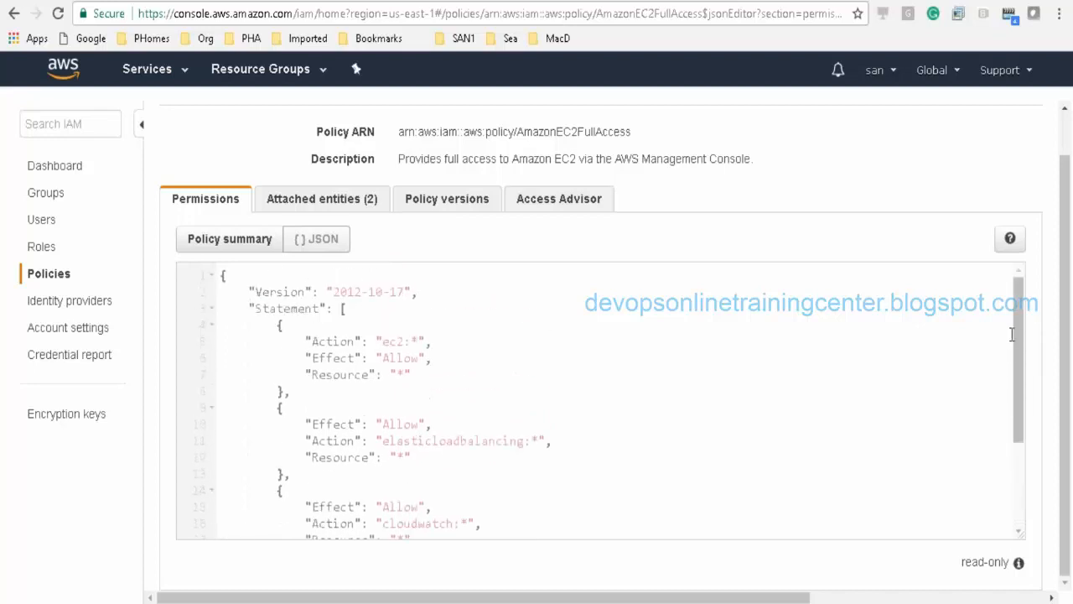
scroll(1012, 345, down, 1)
scroll(1012, 361, down, 2)
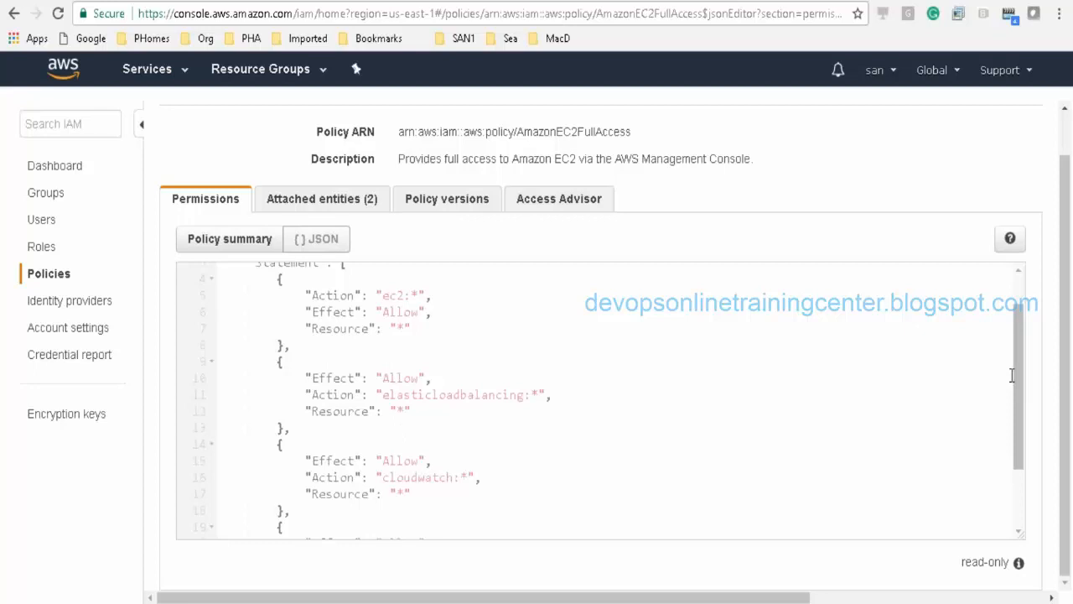
scroll(1012, 375, down, 3)
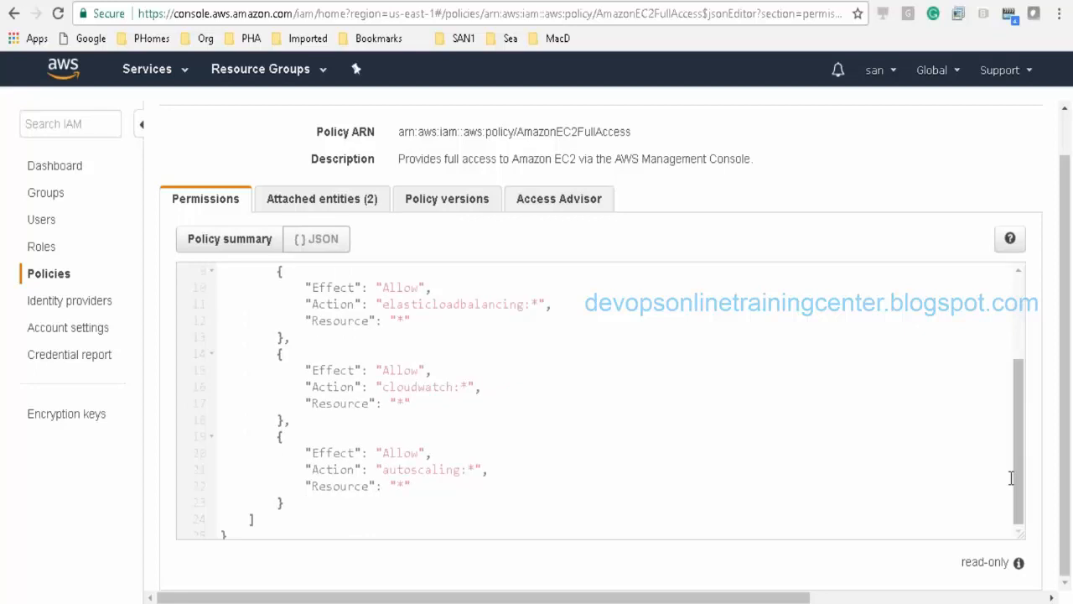
scroll(1013, 470, up, 4)
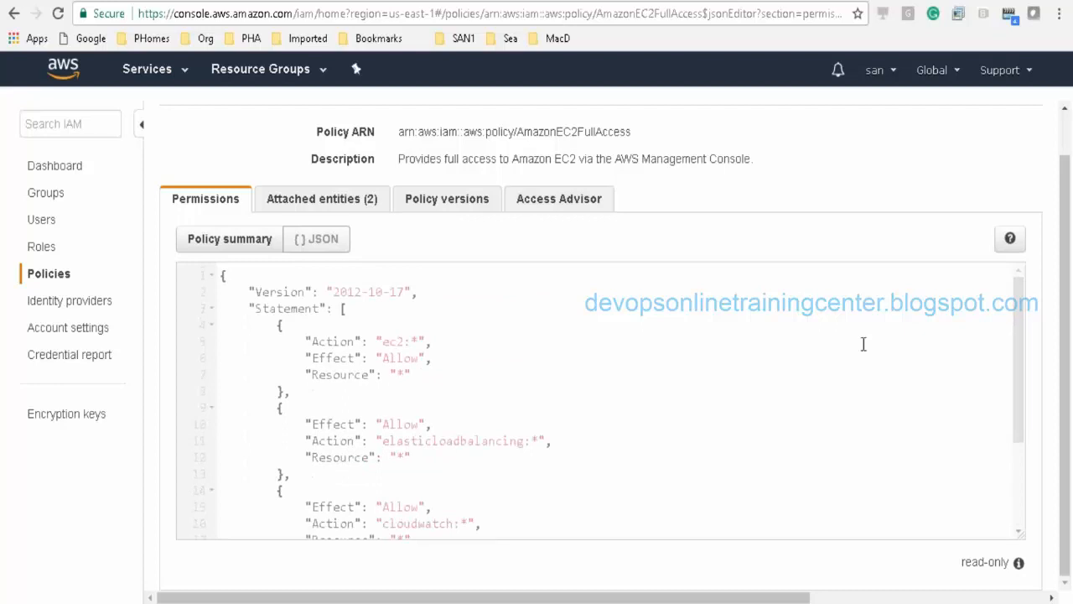
Step: Toggle between the summary and JSON views, select and deselect JSON lines, then return to Policies
click(265, 239)
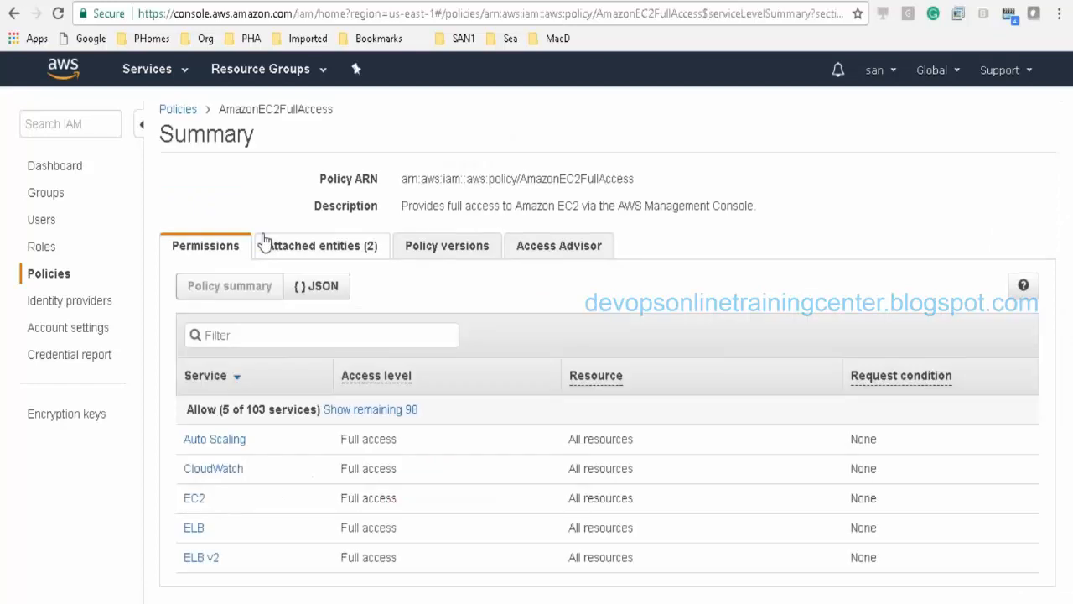
click(332, 289)
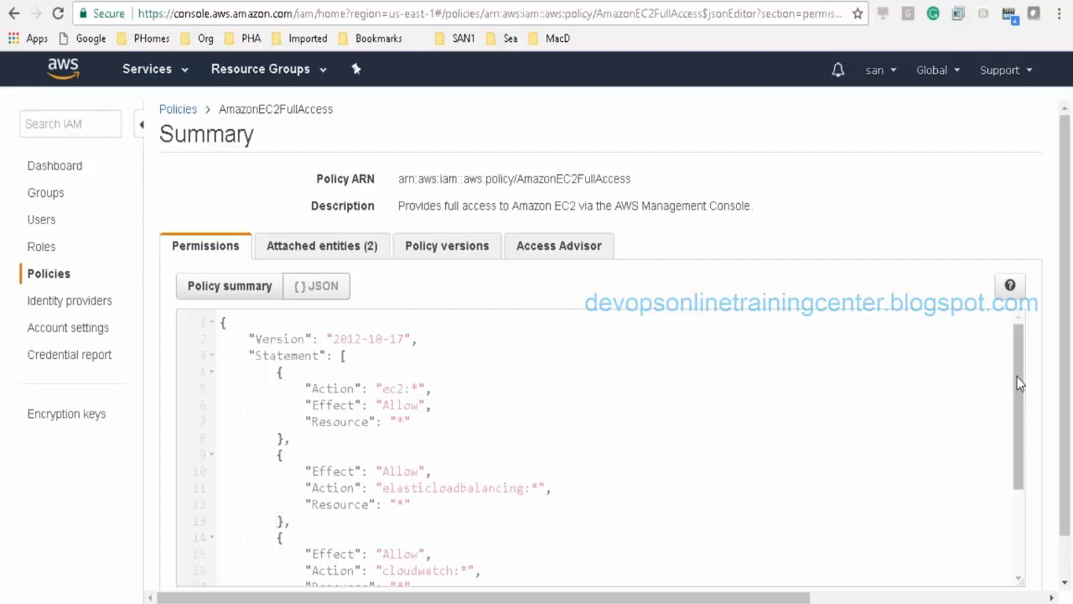
drag(1016, 382, 1020, 466)
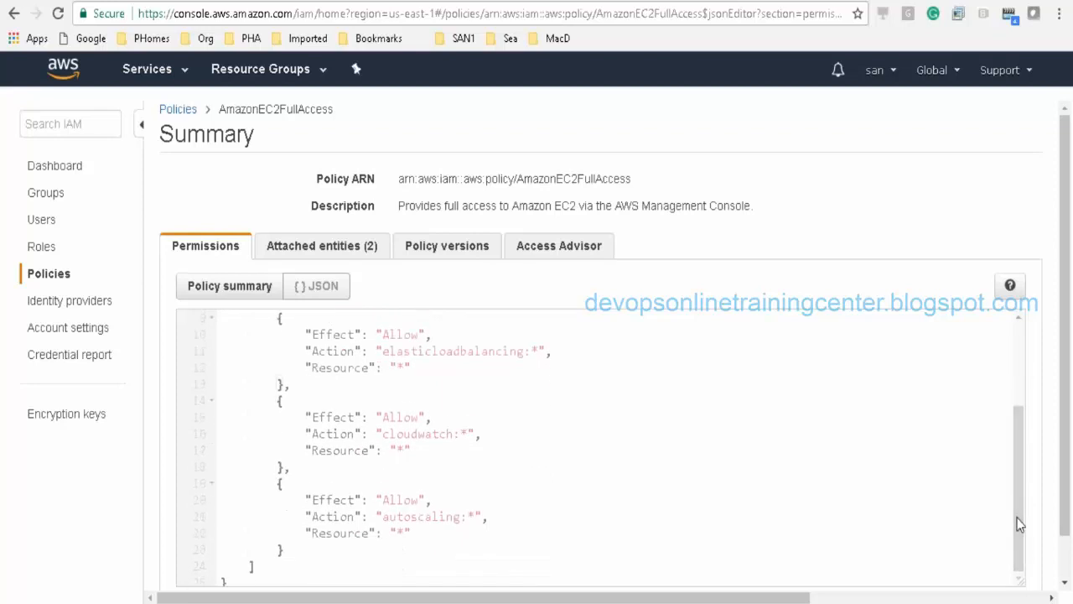
drag(1017, 513, 1017, 491)
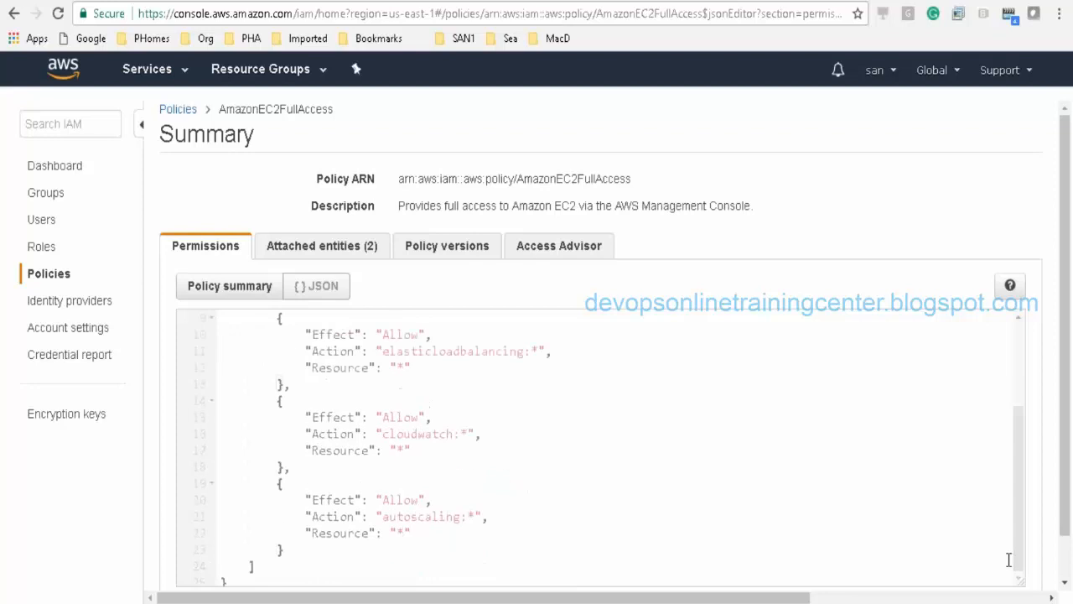
drag(441, 567, 235, 368)
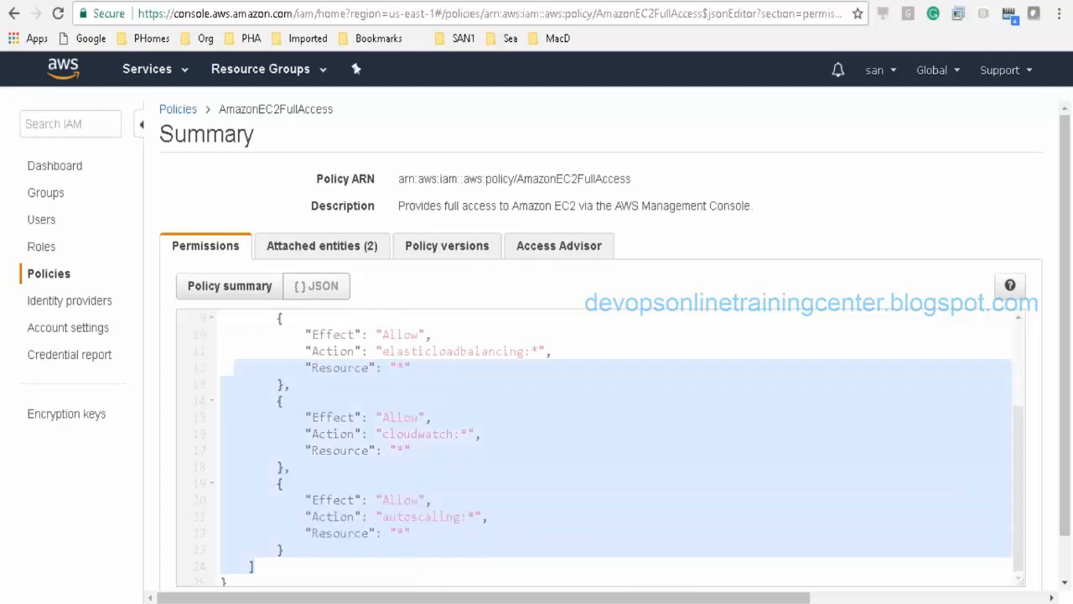
click(385, 429)
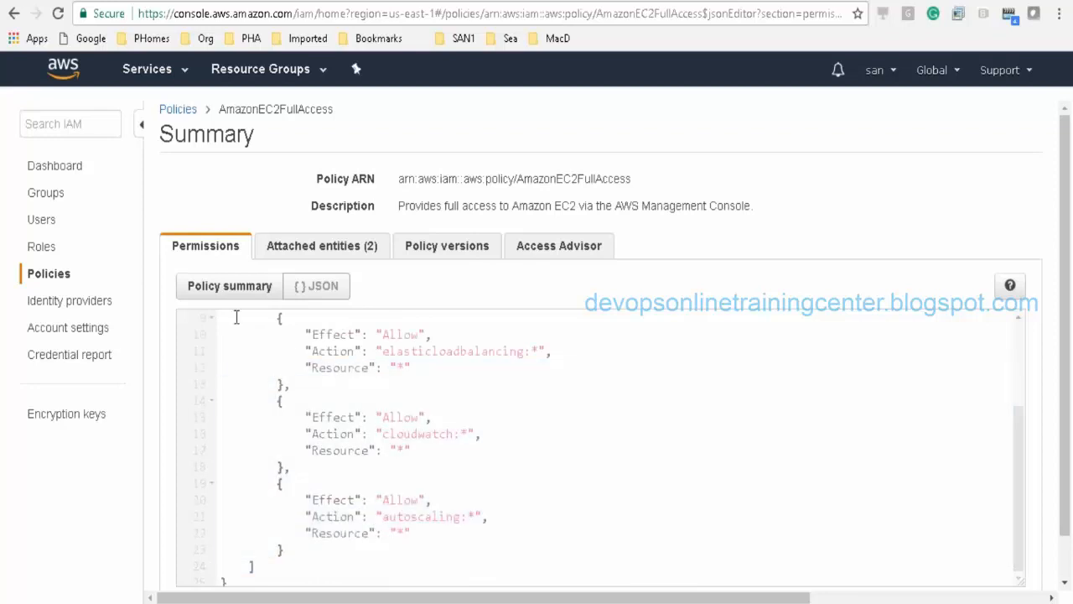
click(177, 110)
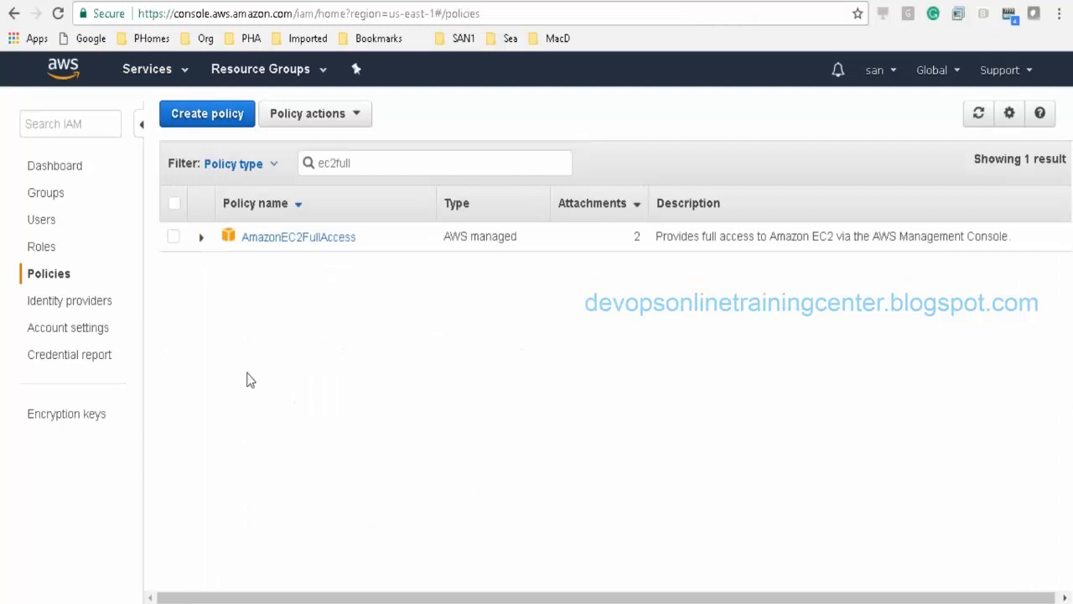
Step: Open the IAM Dashboard, glance at the Untitled Notepad notes, and Alt+Tab back to the browser
click(53, 164)
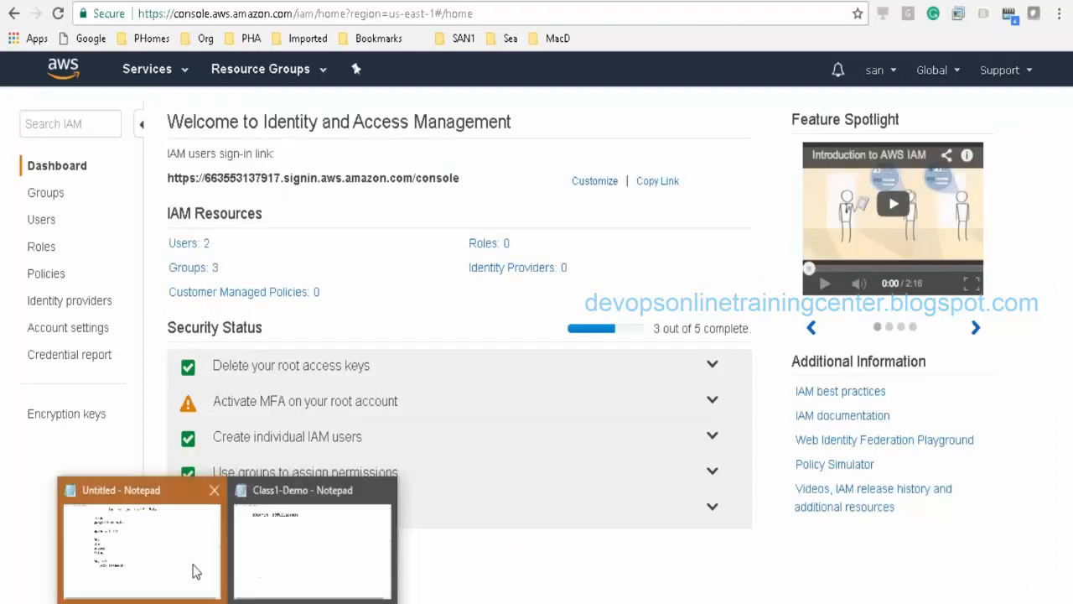
click(196, 570)
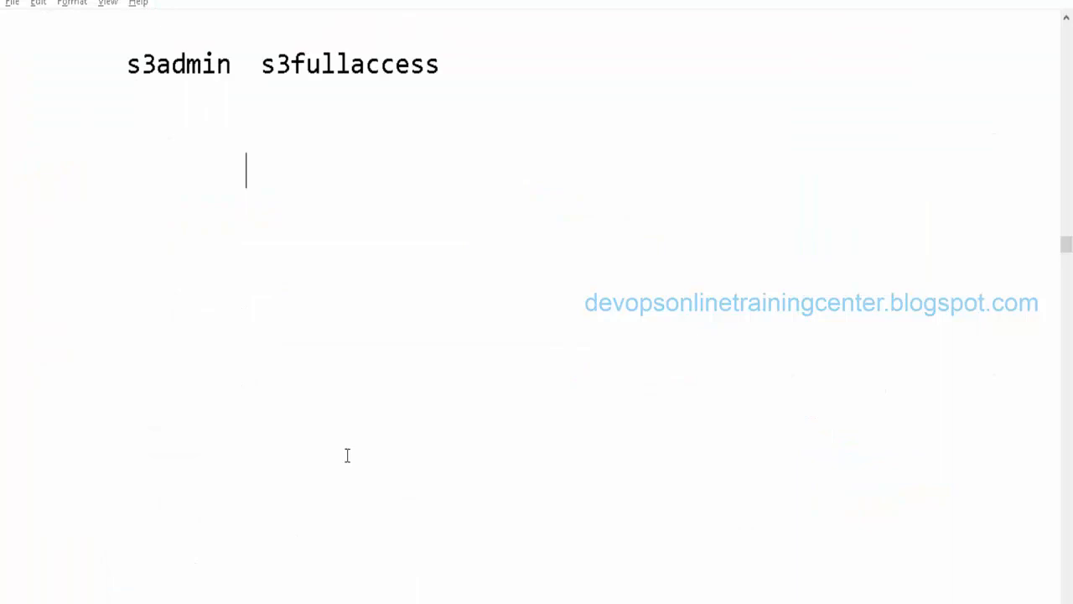
key(alt+Tab)
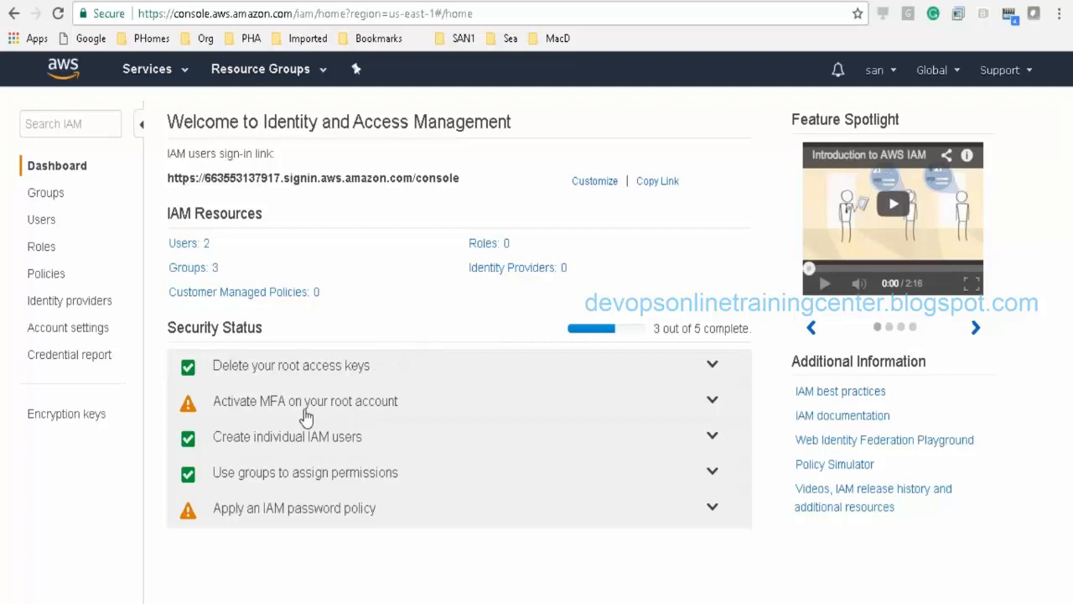
Step: Expand the root-account MFA item and preview the virtual MFA setup up to its QR code, then close it
click(307, 411)
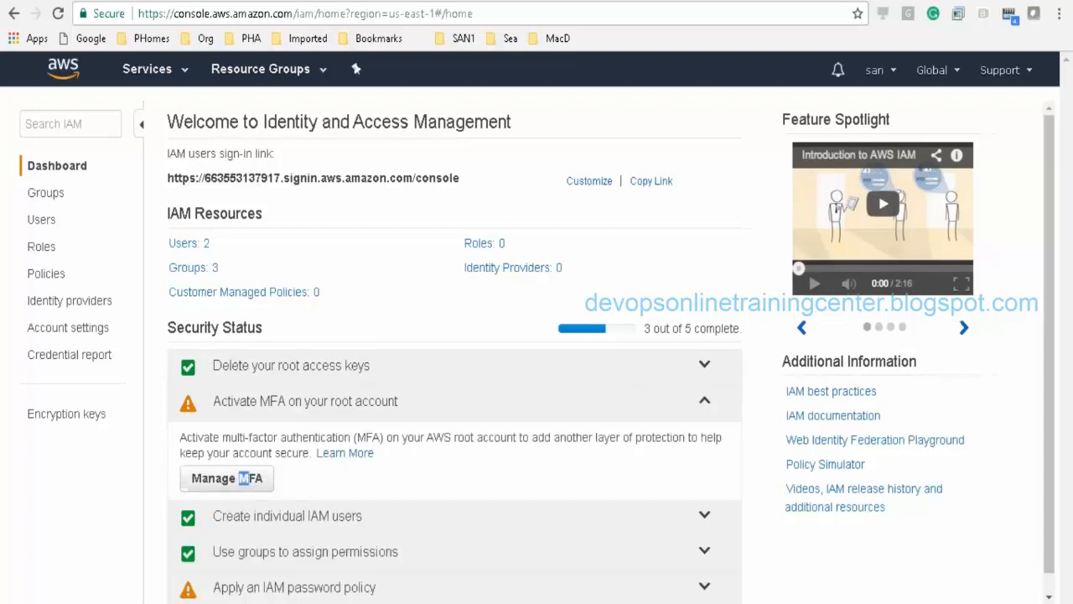
click(242, 478)
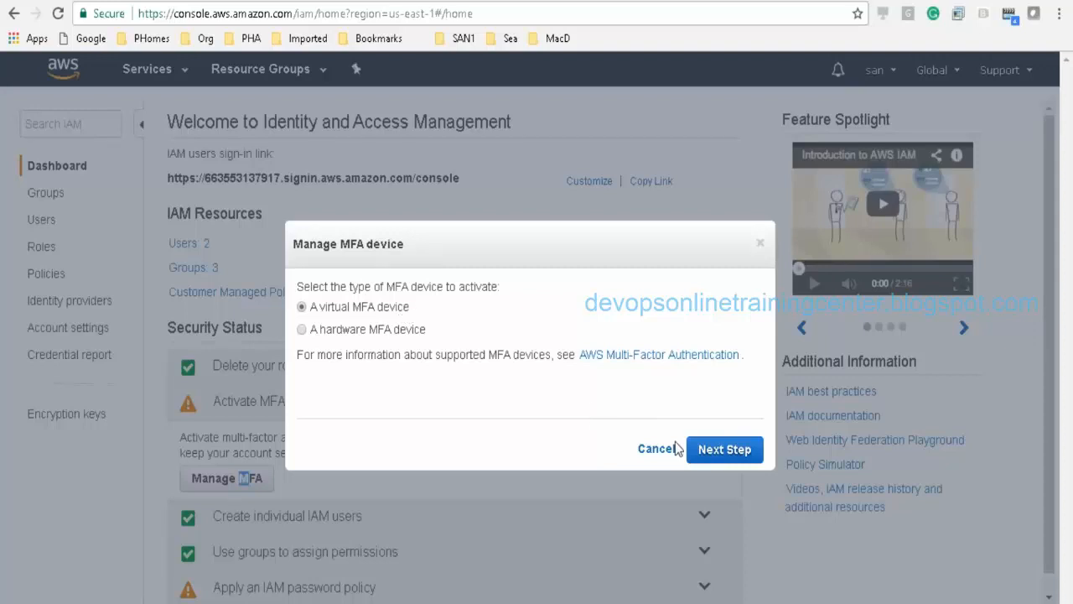
click(715, 451)
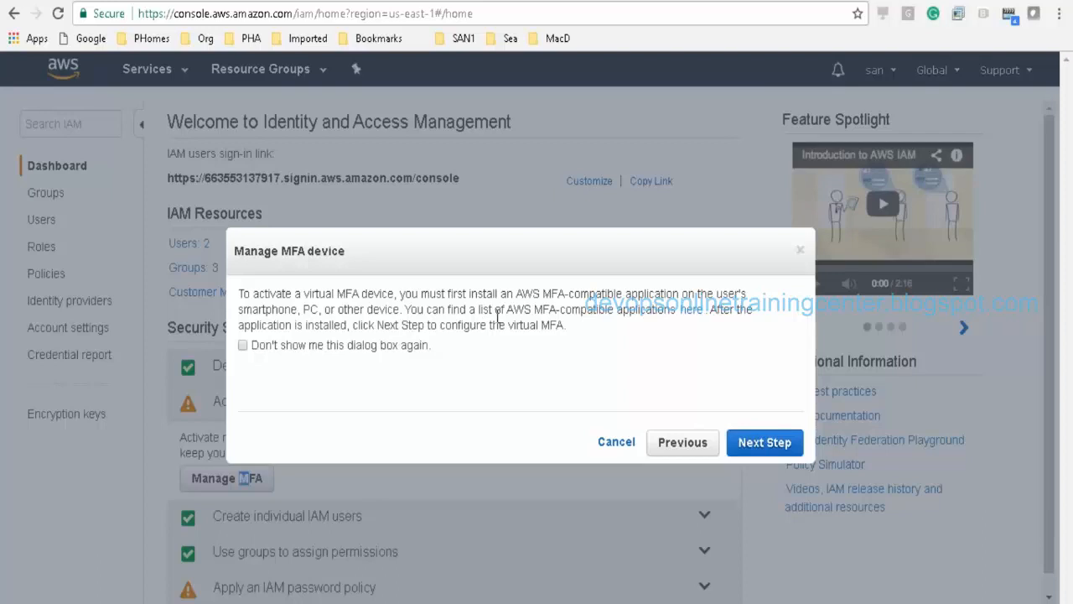
click(763, 439)
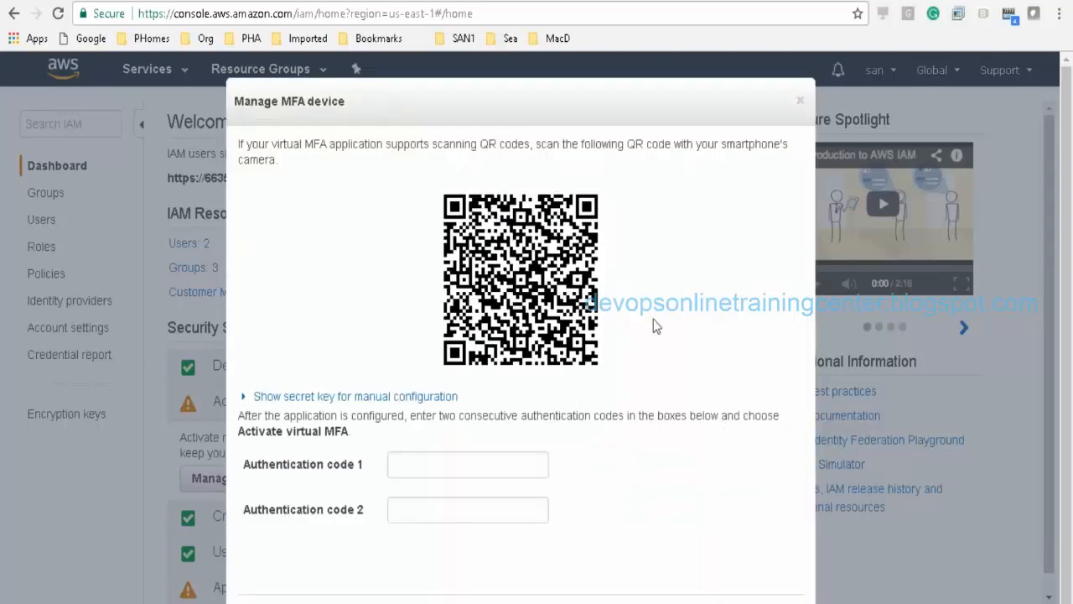
click(804, 103)
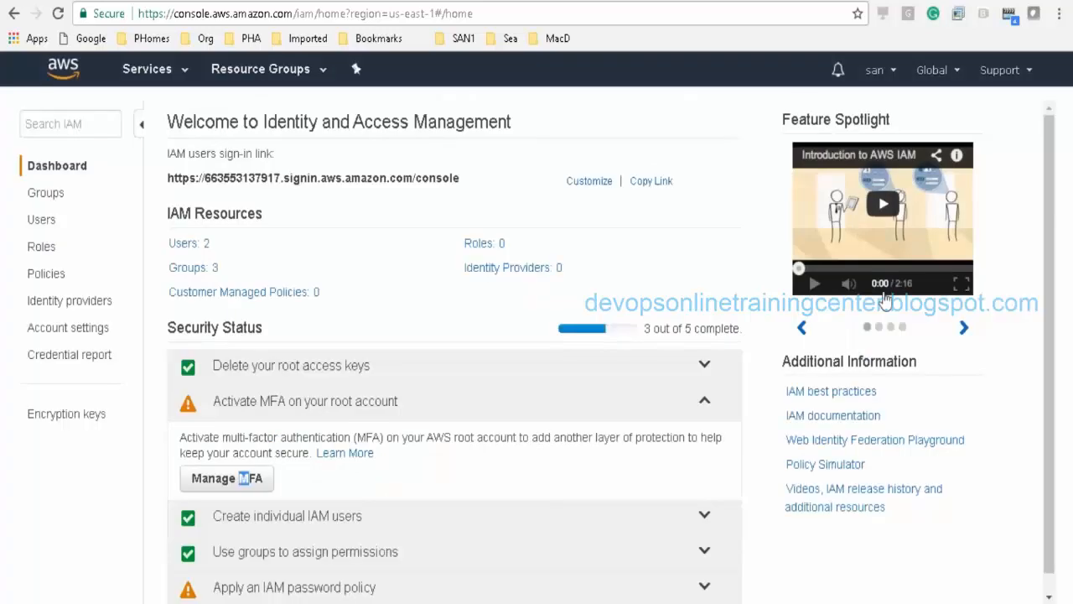
Step: Scroll the page and clear the stray text selection
scroll(1040, 368, down, 1)
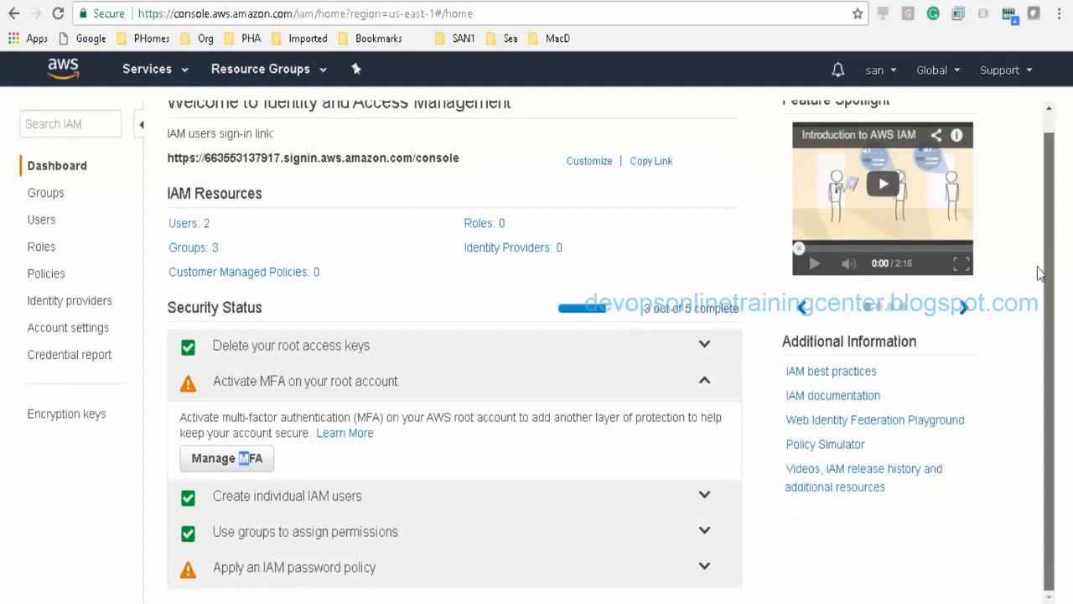
scroll(1043, 274, up, 1)
click(449, 293)
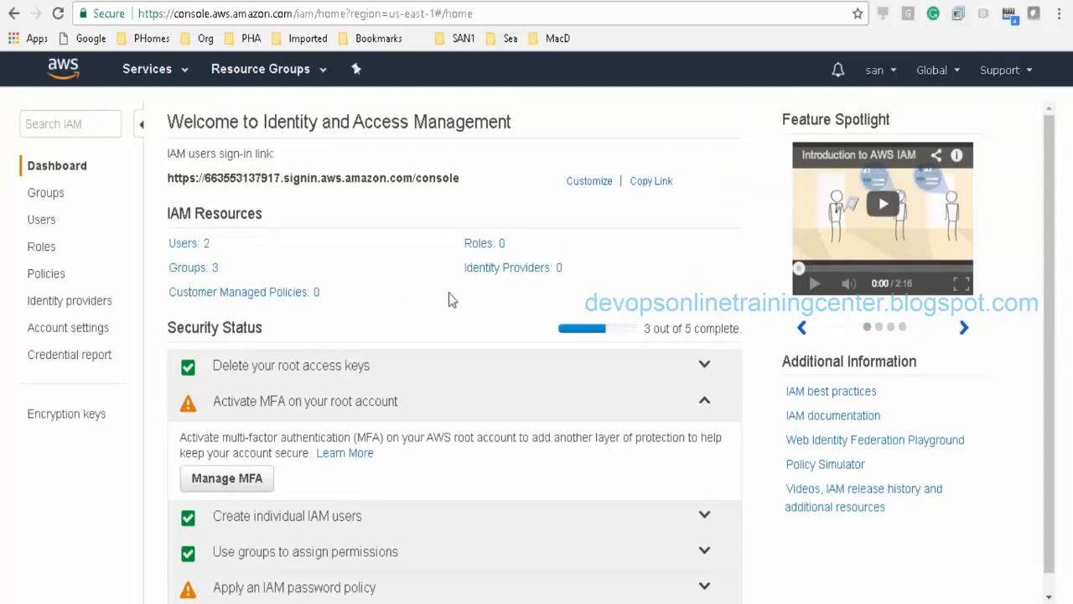
drag(1051, 170, 1048, 94)
click(154, 80)
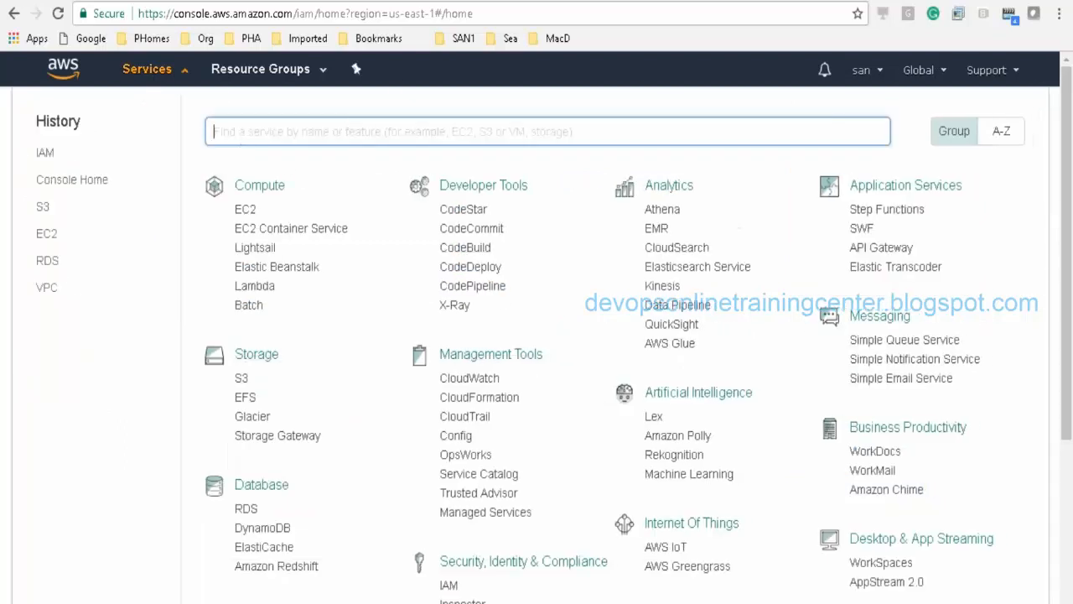
drag(1066, 256, 1070, 144)
click(46, 153)
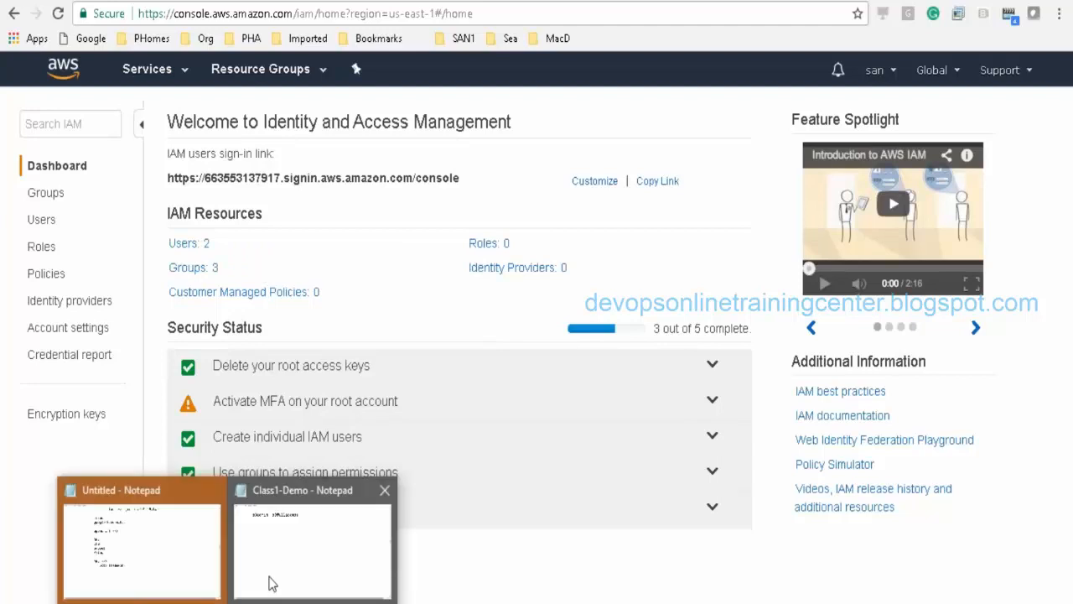
Step: In the demo Notepad, type the note 'R&D account --> testing and dev'
click(288, 570)
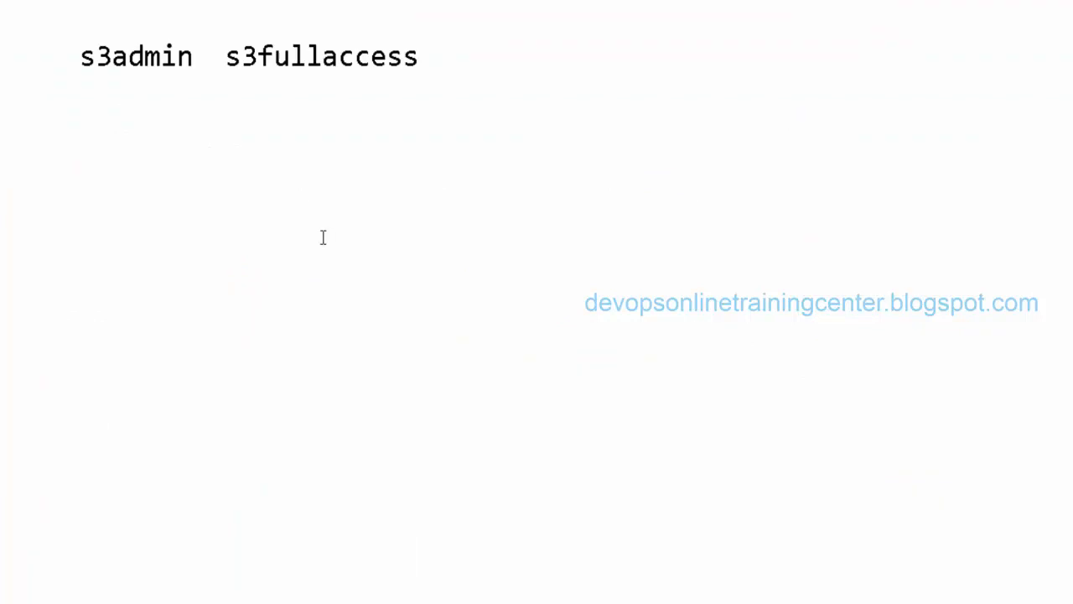
text(R&E)
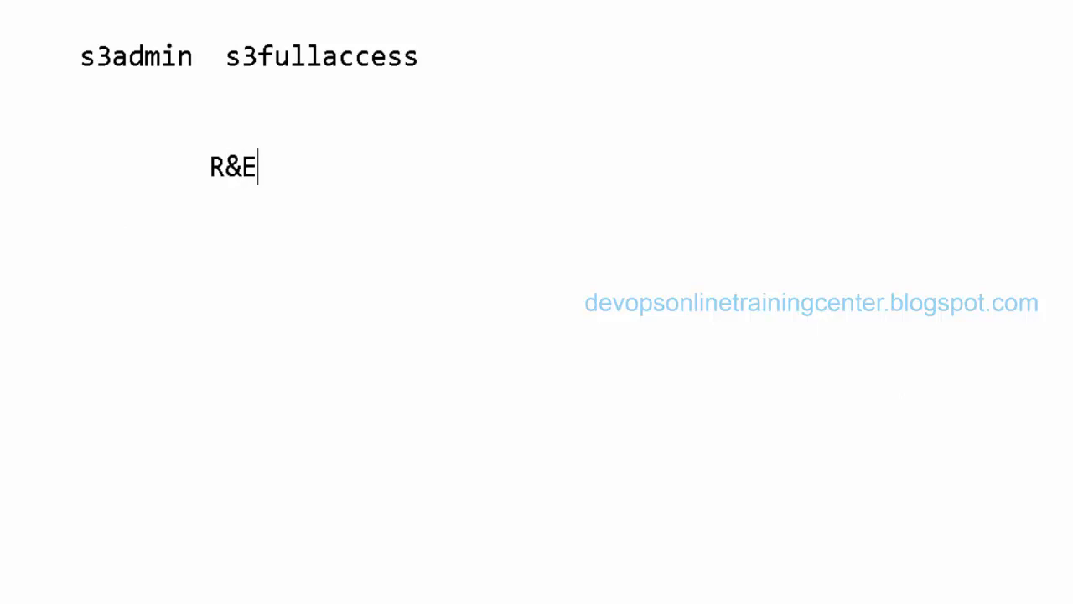
key(BackSpace)
text(D account )
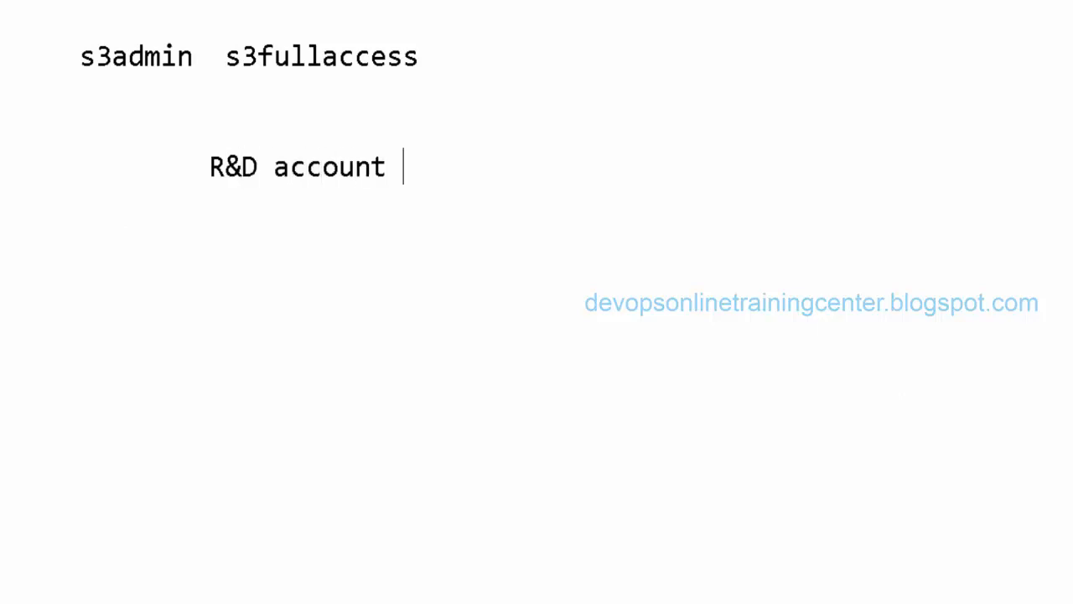
text(--> testing)
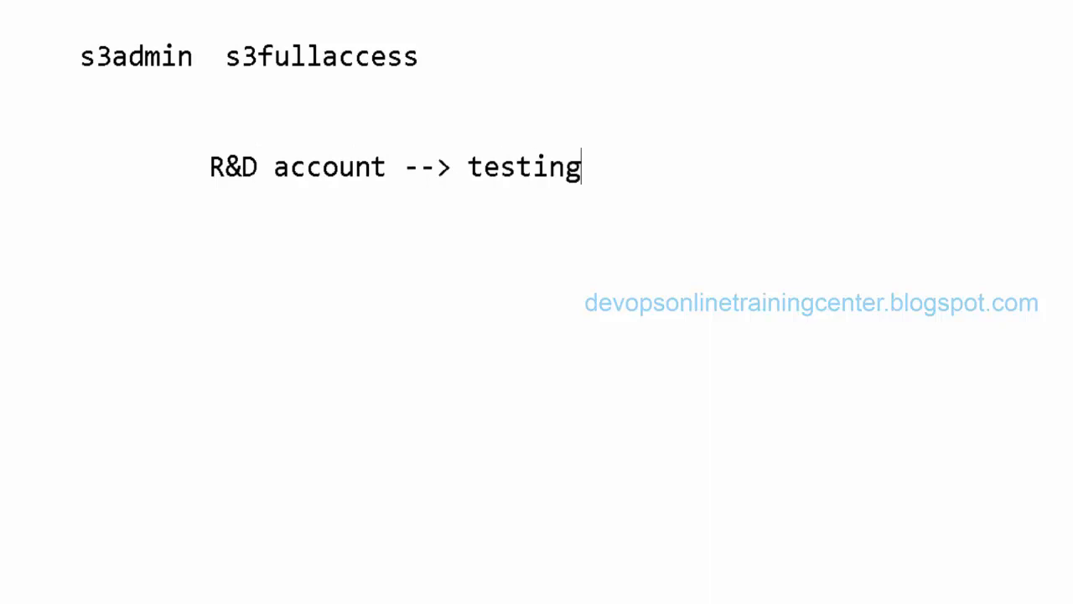
text( and dev)
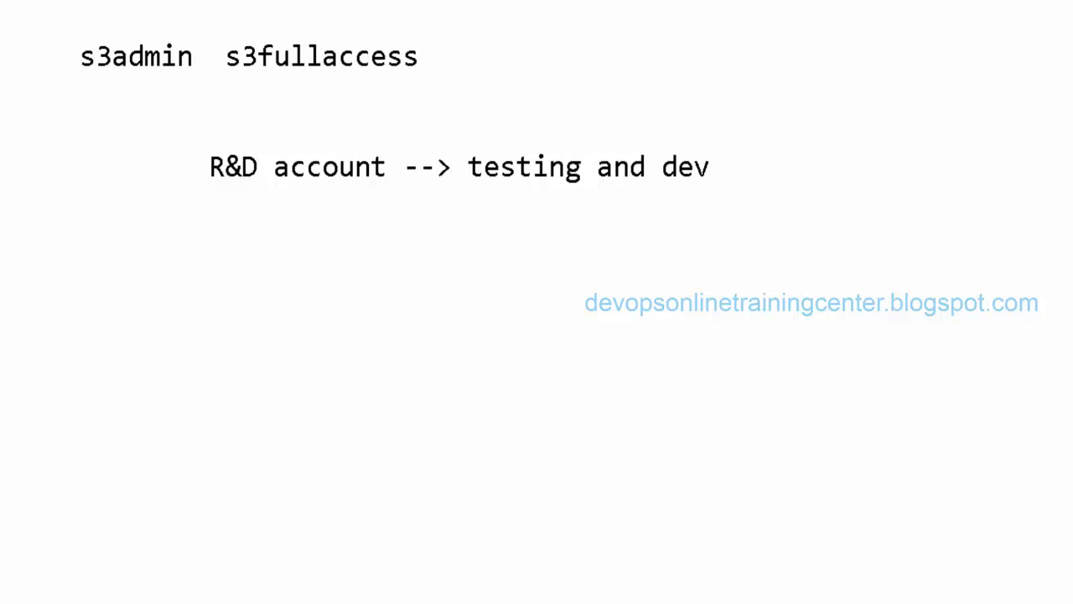
Step: Add an indented line below it: 'Productino account --> production'
key(Return)
key(Tab)
text(Produ)
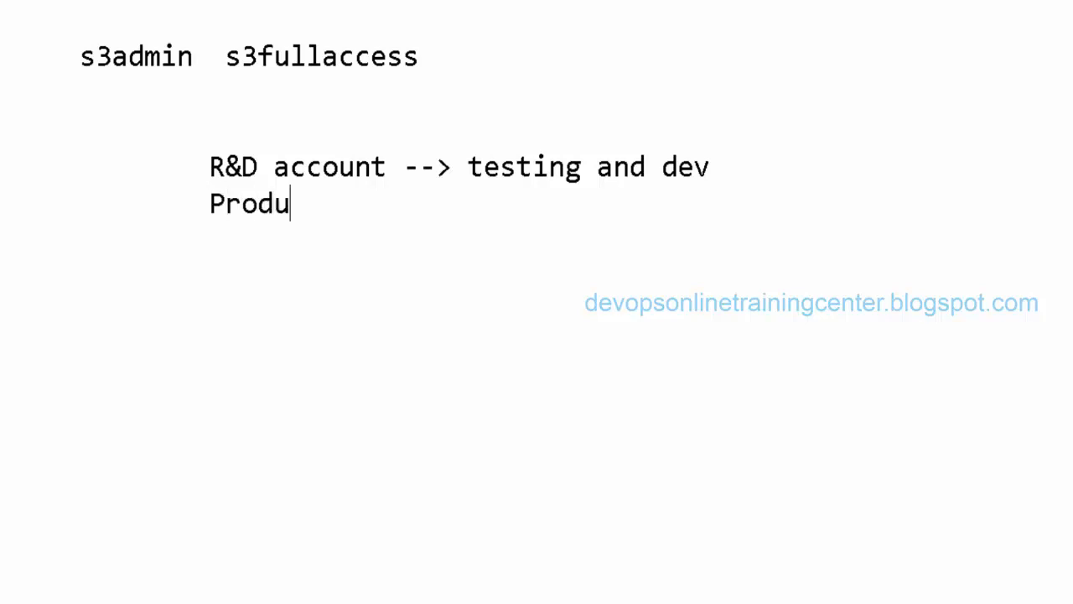
text(ctino account -)
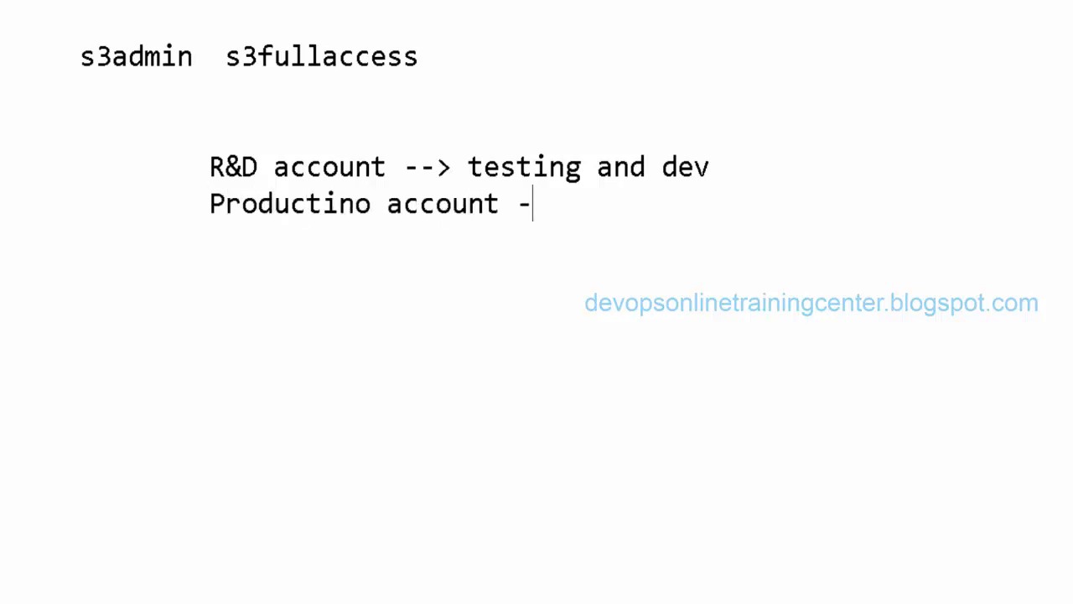
text(-> pridu)
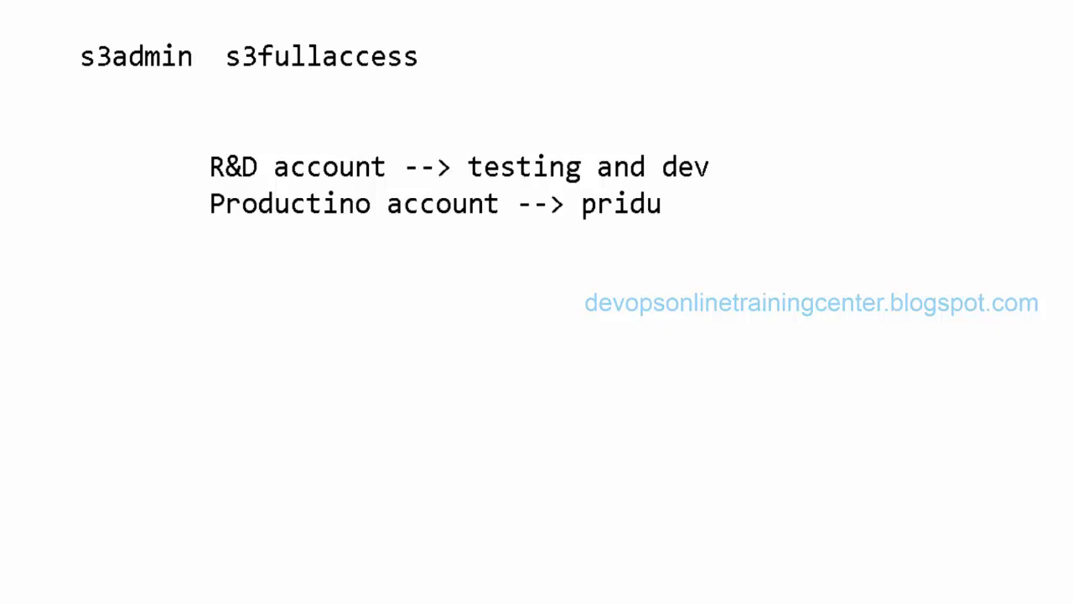
key(BackSpace)
key(BackSpace)
key(BackSpace)
text(oduction )
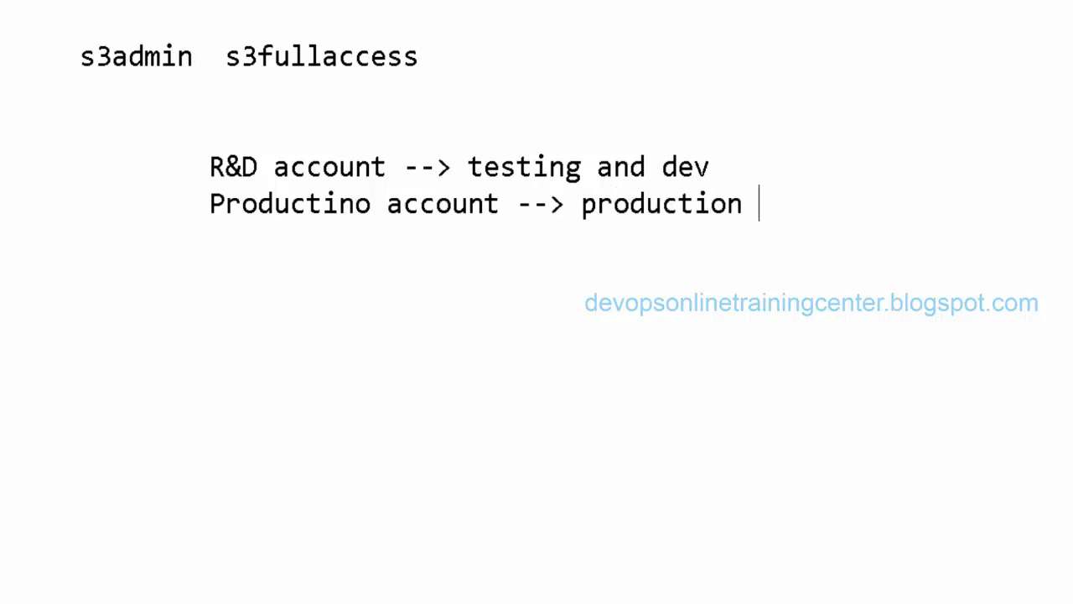
text(--> restircte)
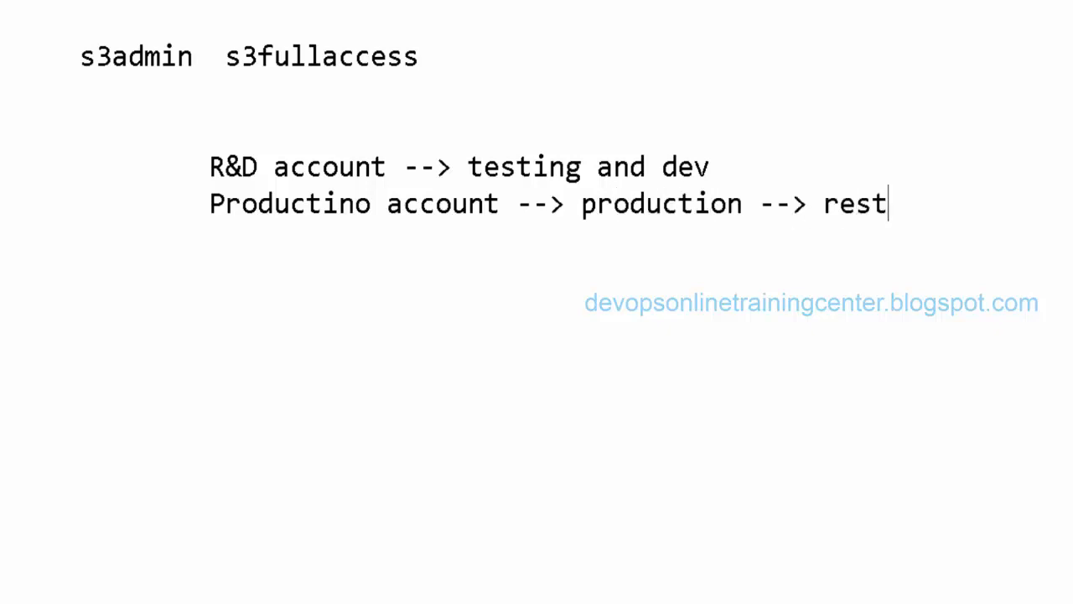
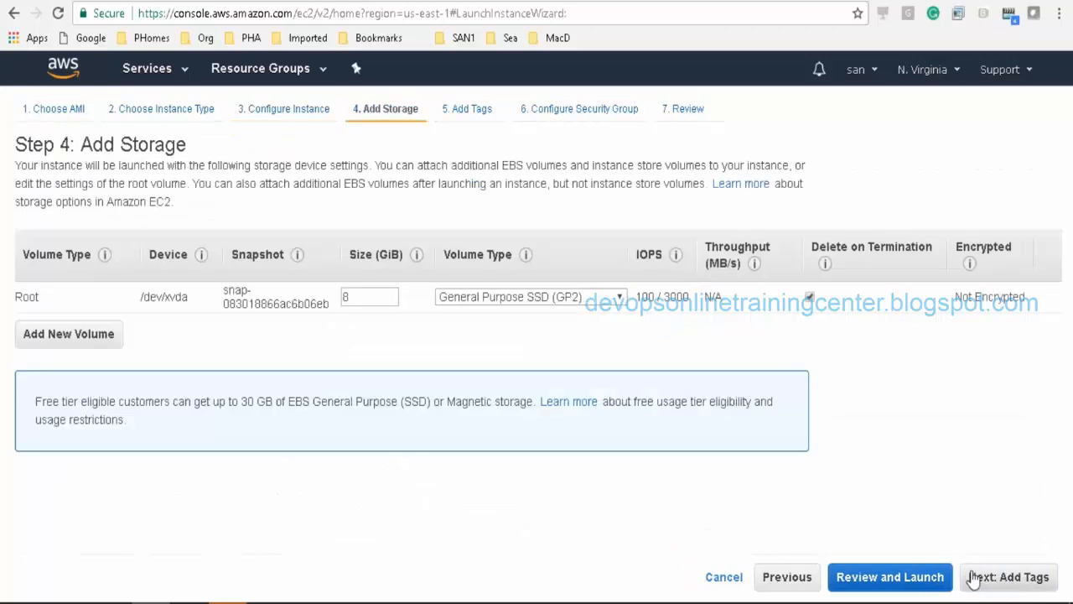
Step: Advance to the security group step and set the SSH rule's source to My IP
click(972, 578)
click(977, 578)
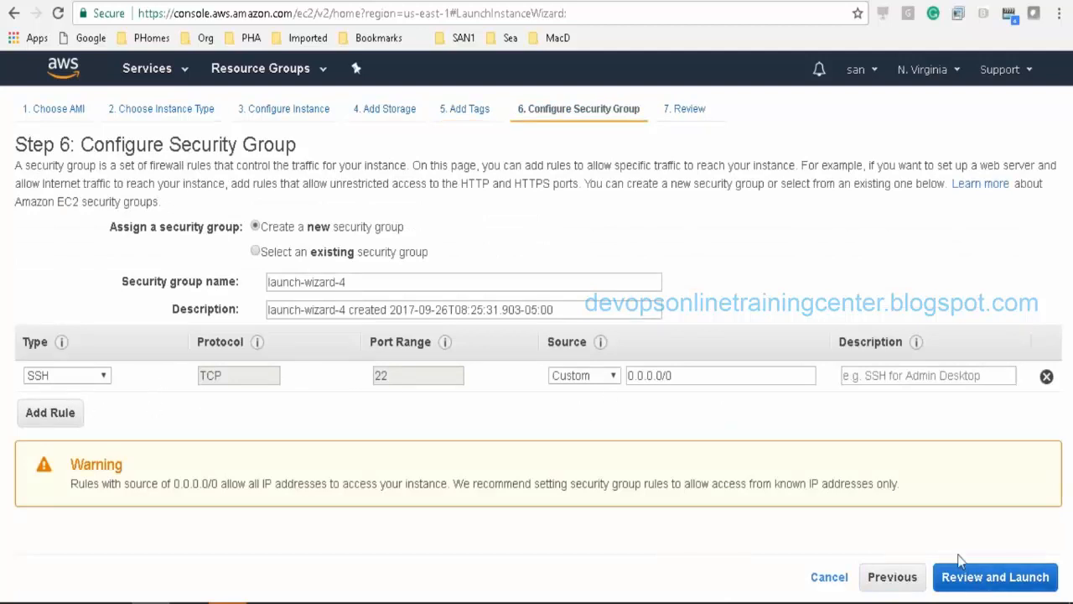
click(595, 377)
click(579, 417)
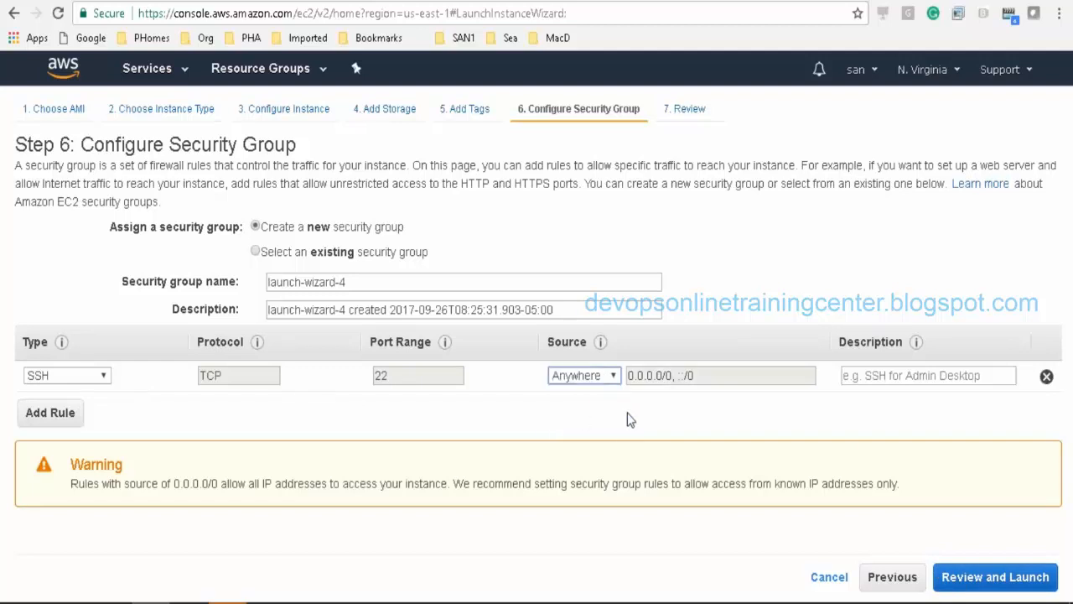
click(606, 376)
click(583, 426)
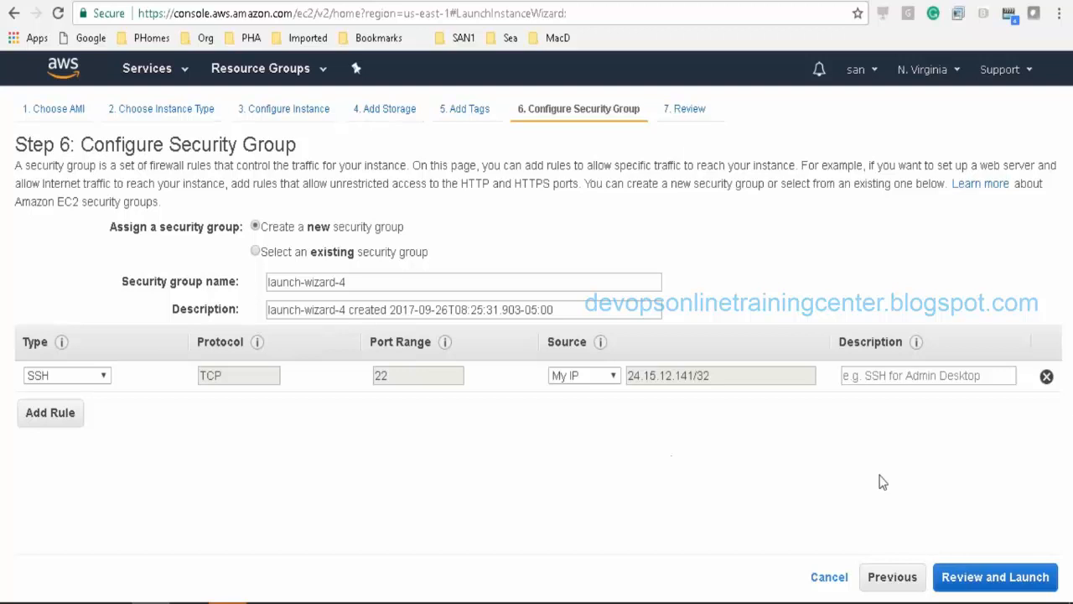
Step: Review and launch the instance with existing key pair Keypair25092017, acknowledging the private key file
click(973, 583)
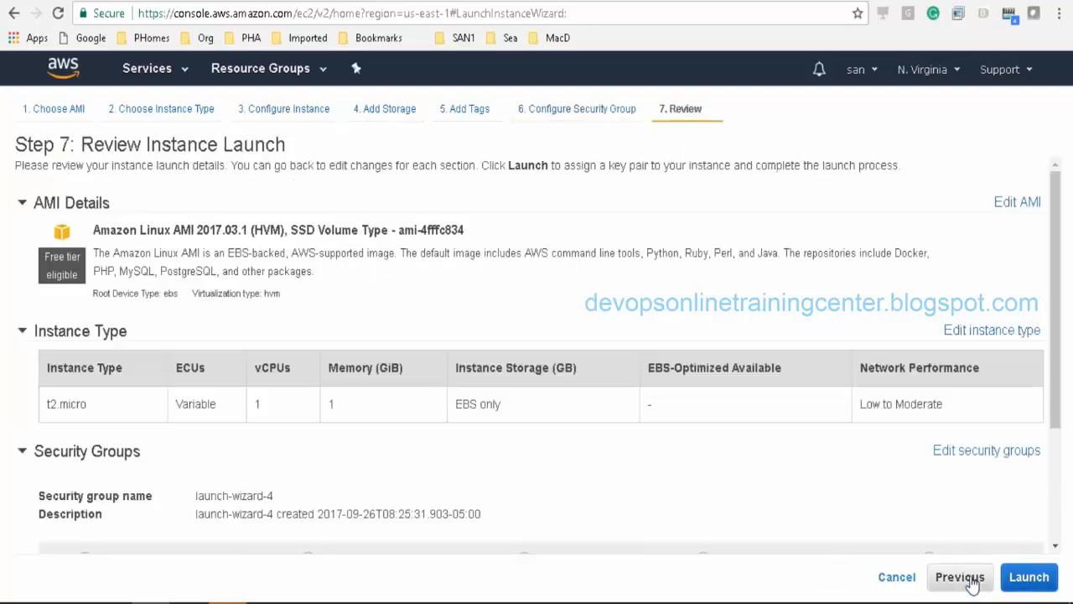
click(1030, 579)
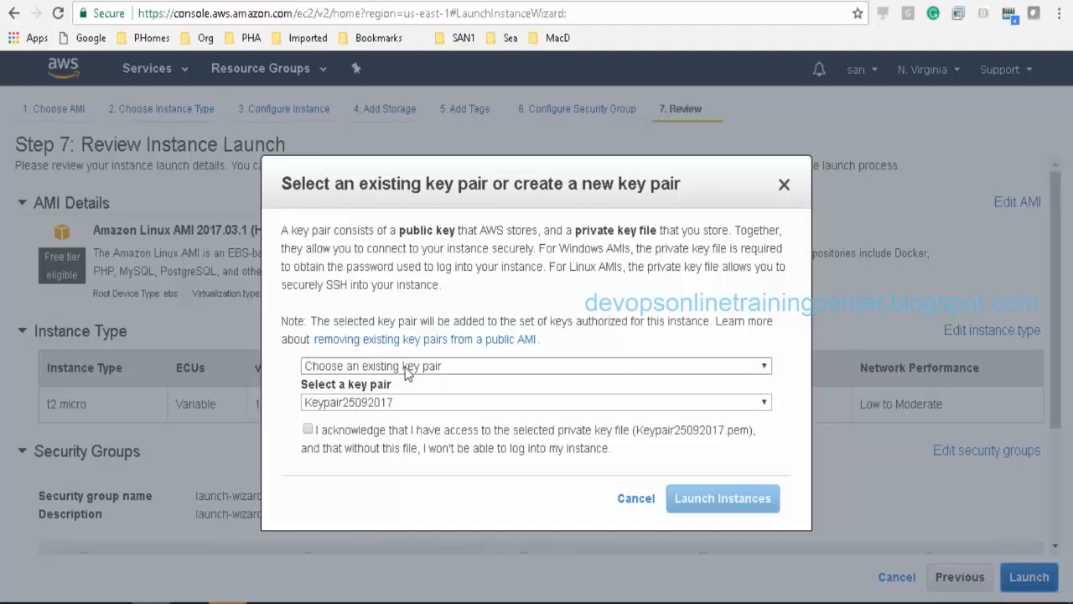
click(405, 369)
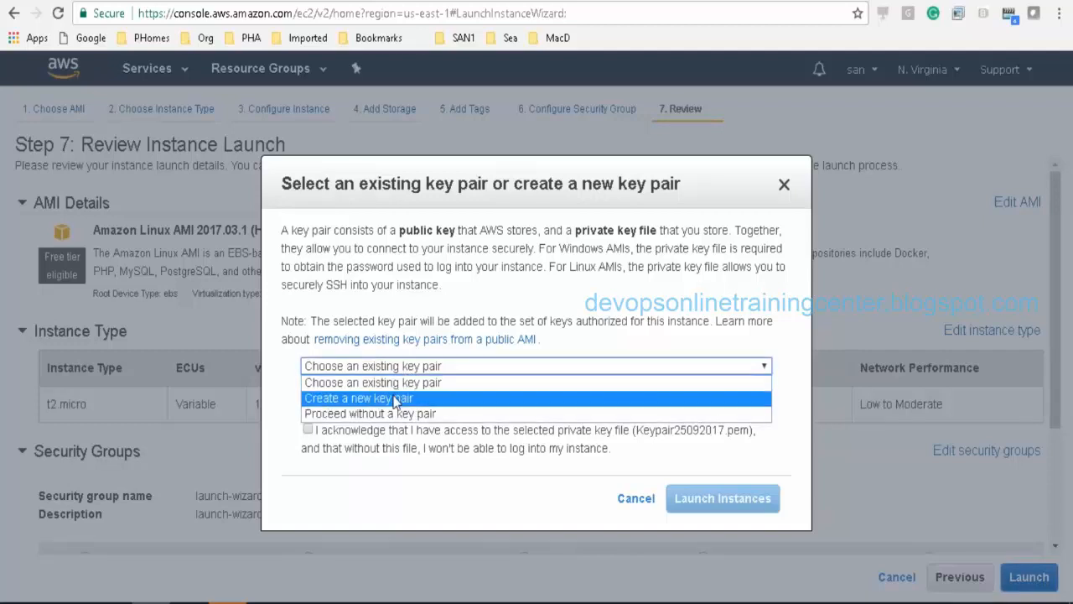
click(401, 382)
click(400, 371)
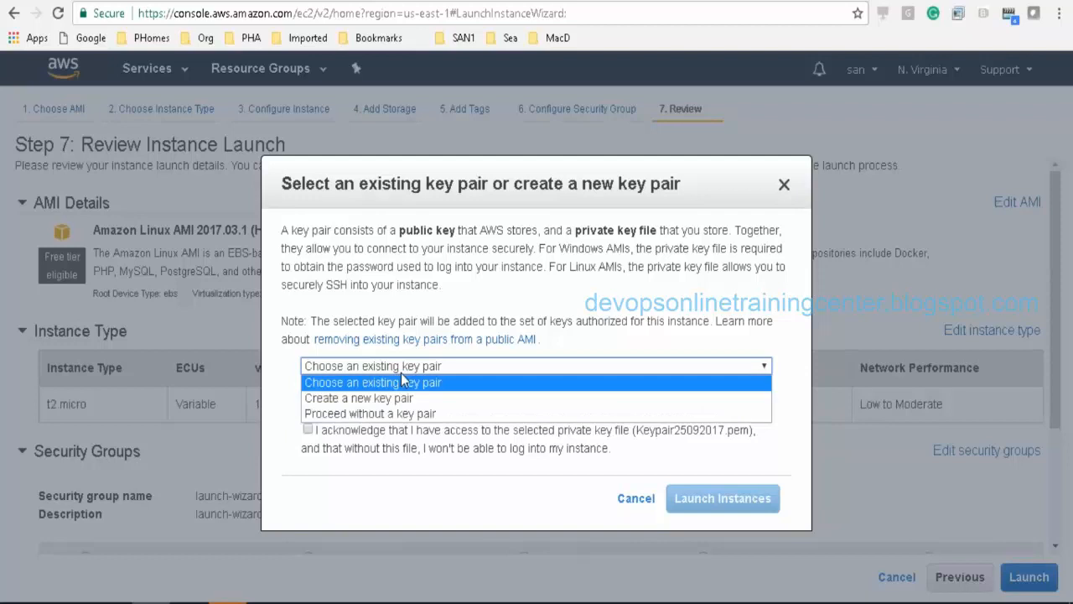
click(400, 385)
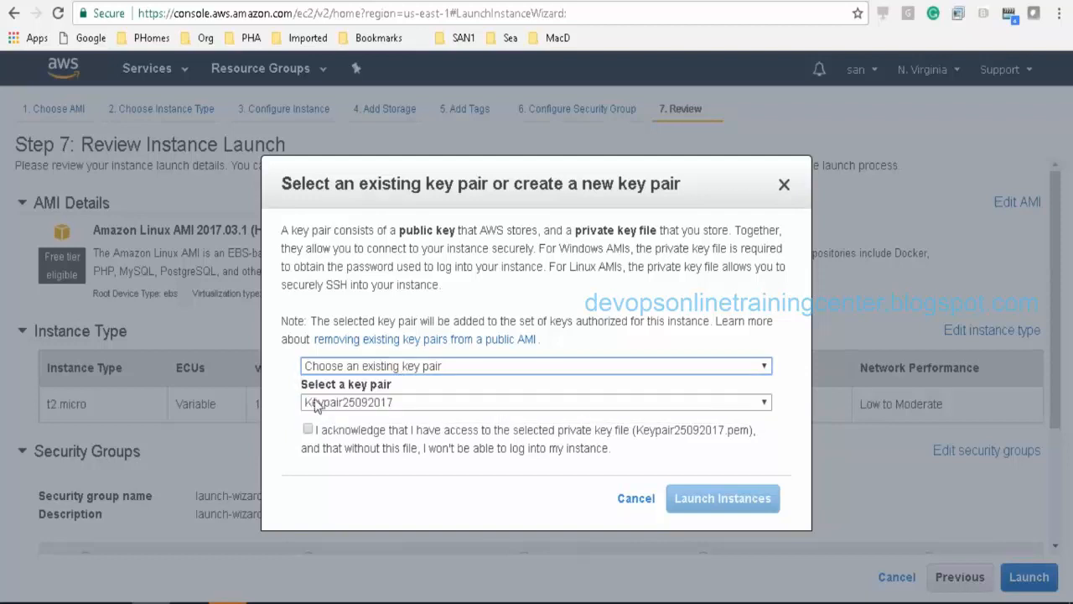
click(308, 428)
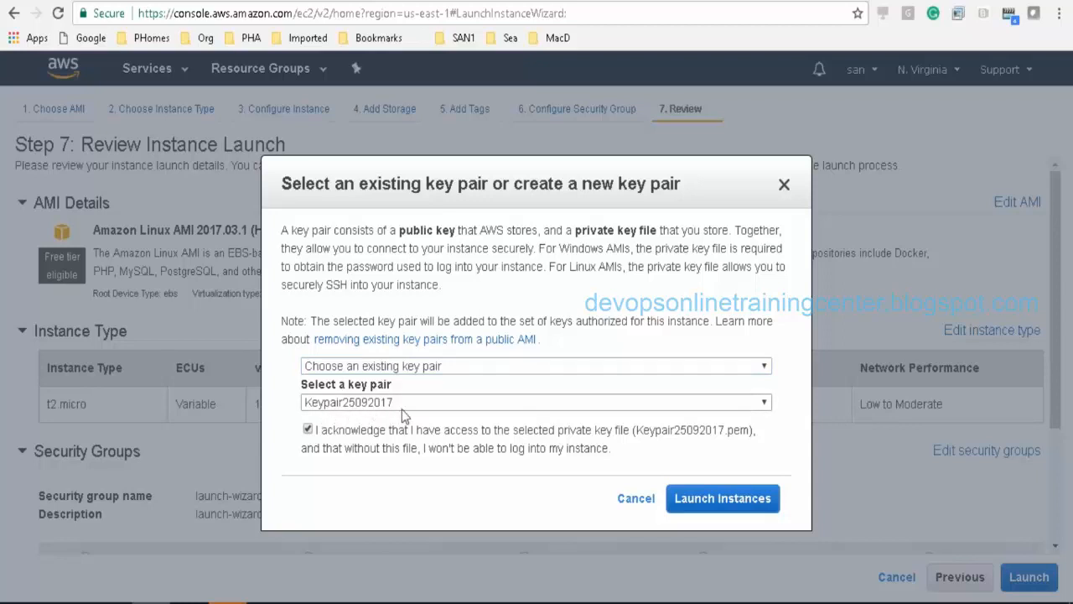
click(730, 498)
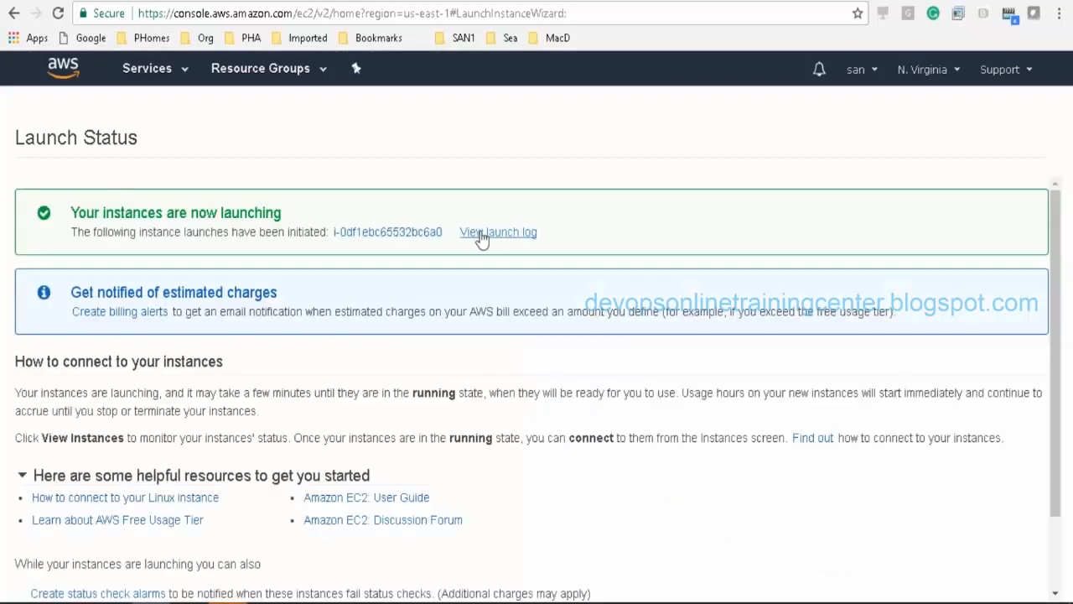
Step: Go to EC2 Elastic IPs and allocate a new Elastic IP address
click(482, 237)
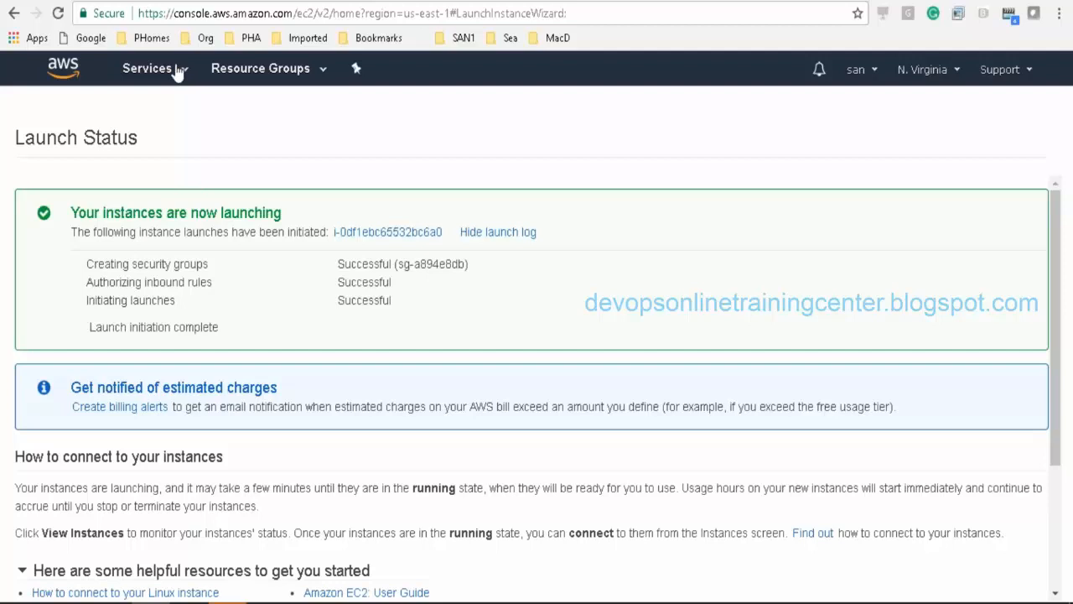
click(177, 72)
click(246, 208)
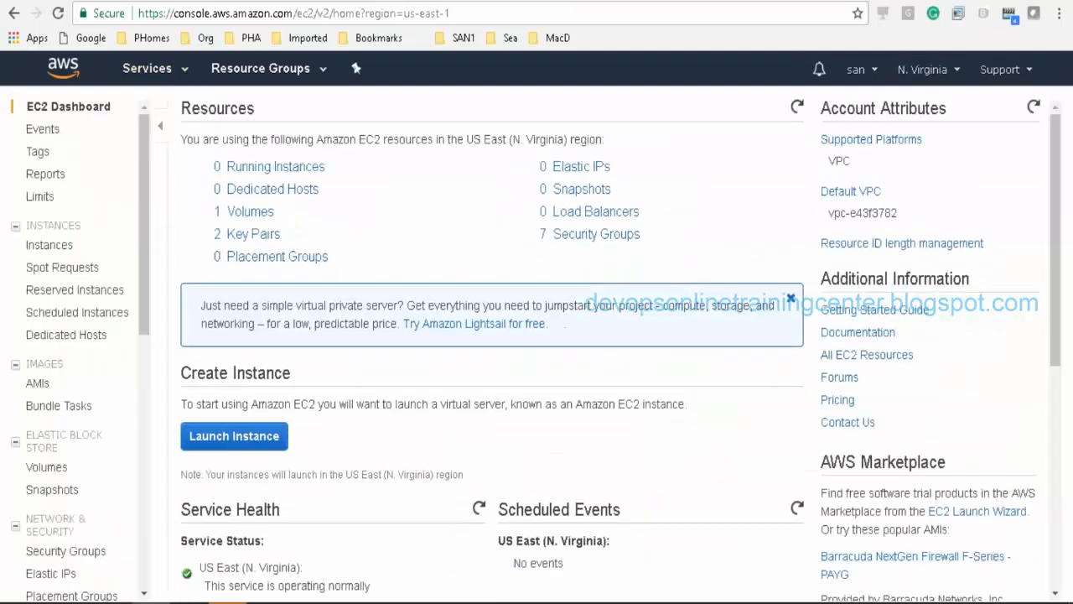
click(265, 169)
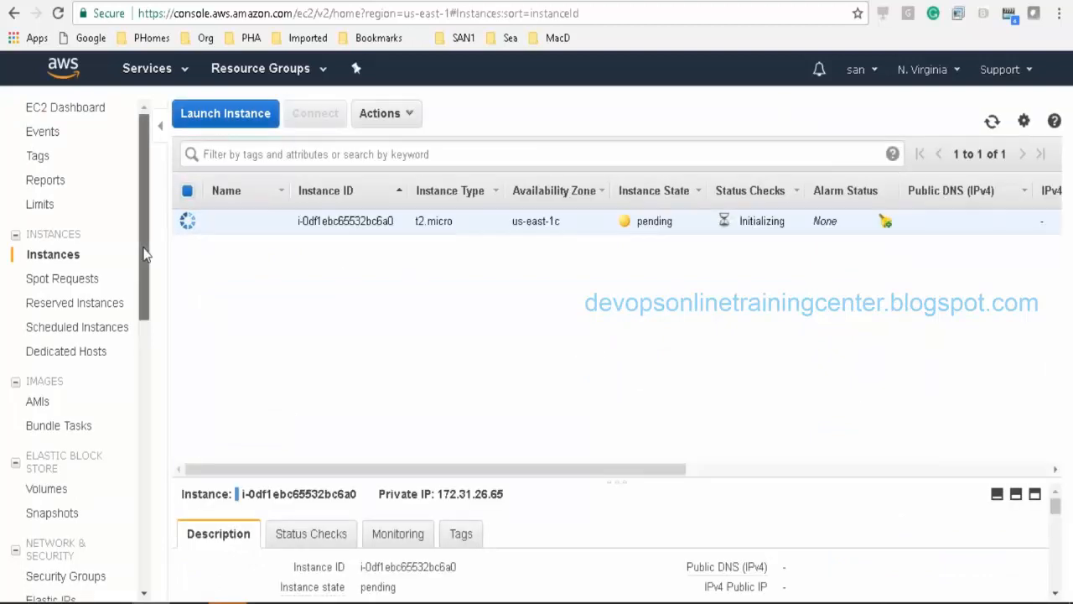
drag(143, 252, 139, 342)
click(63, 378)
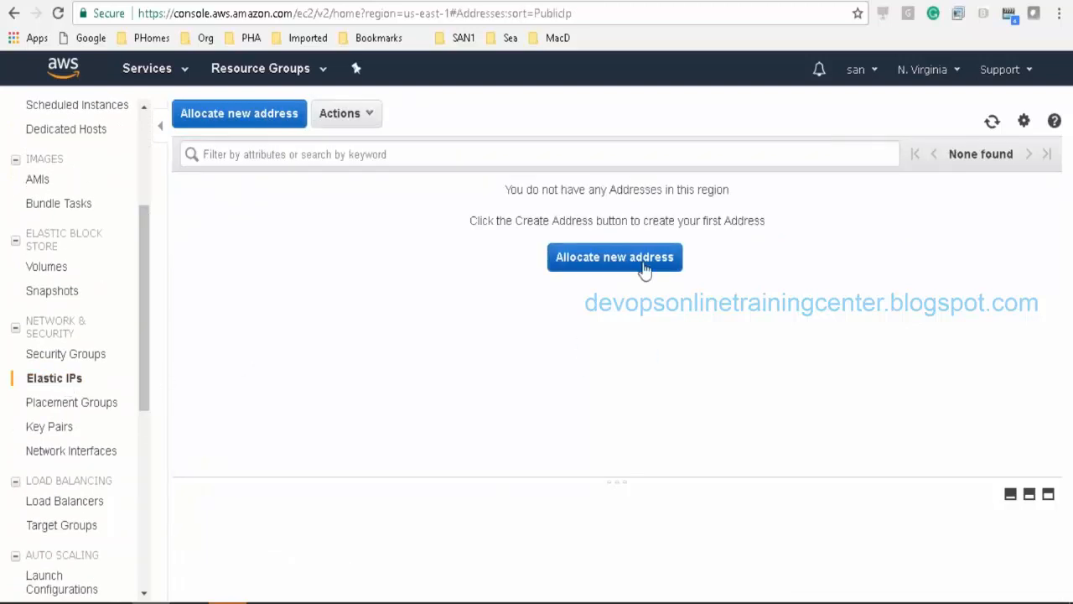
click(642, 263)
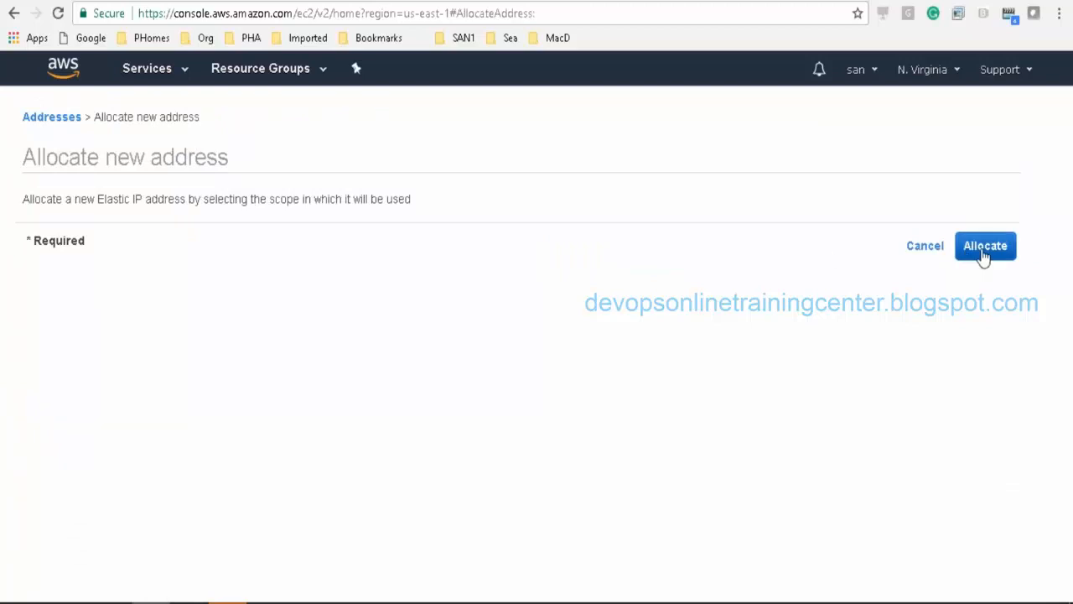
click(985, 249)
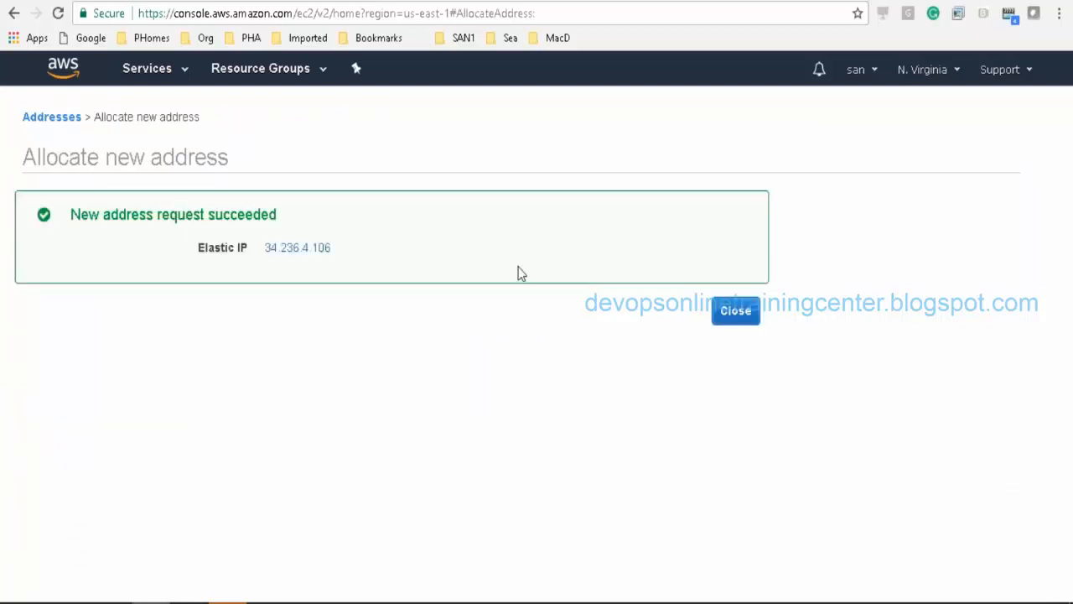
Step: Paste the new address 34.236.4.106 into the Untitled Notepad note and close the confirmation
mouse_move(262, 251)
mouse_down()
mouse_move(306, 254)
mouse_move(265, 256)
mouse_up()
key(ctrl+c)
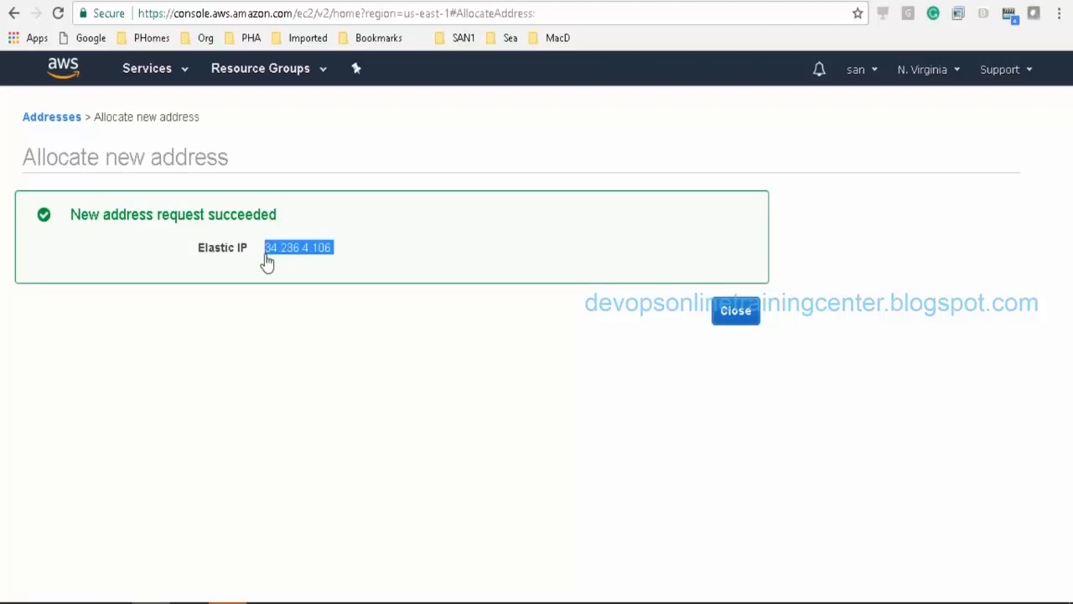
click(228, 601)
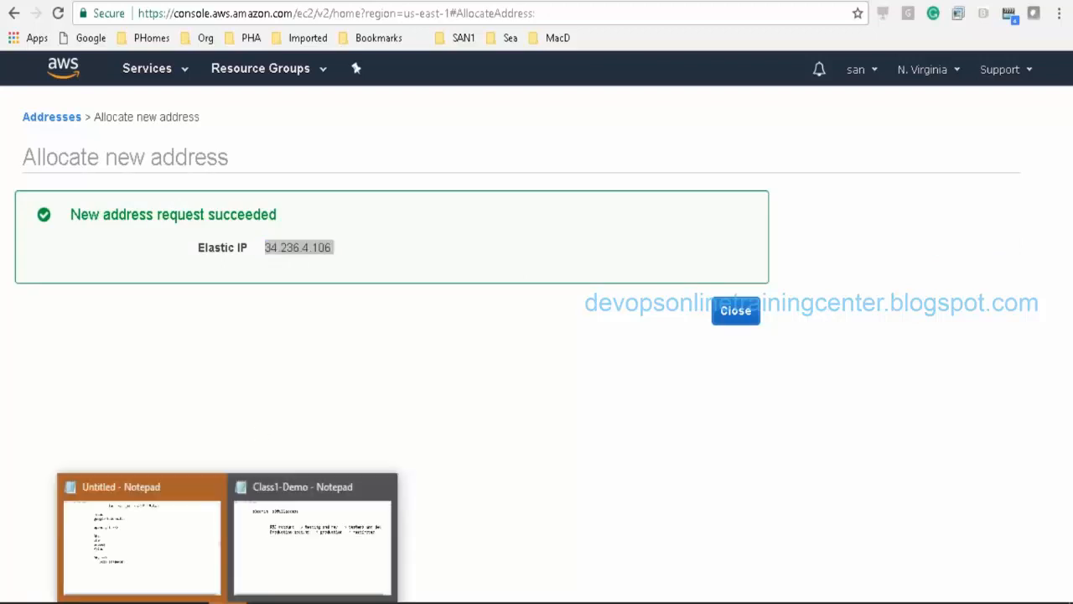
click(141, 537)
key(ctrl+v)
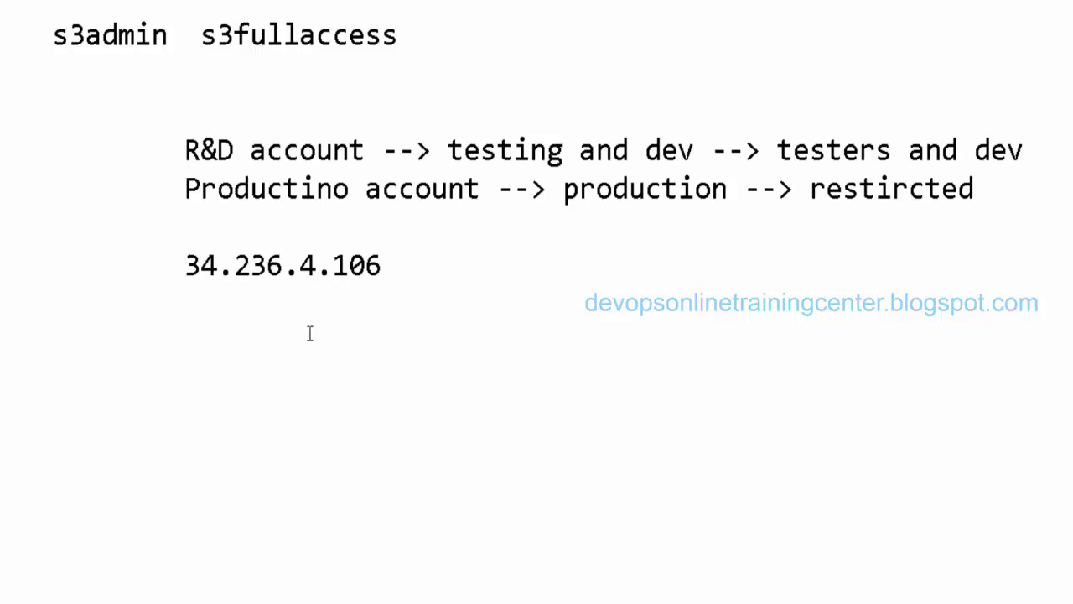
key(alt+Tab)
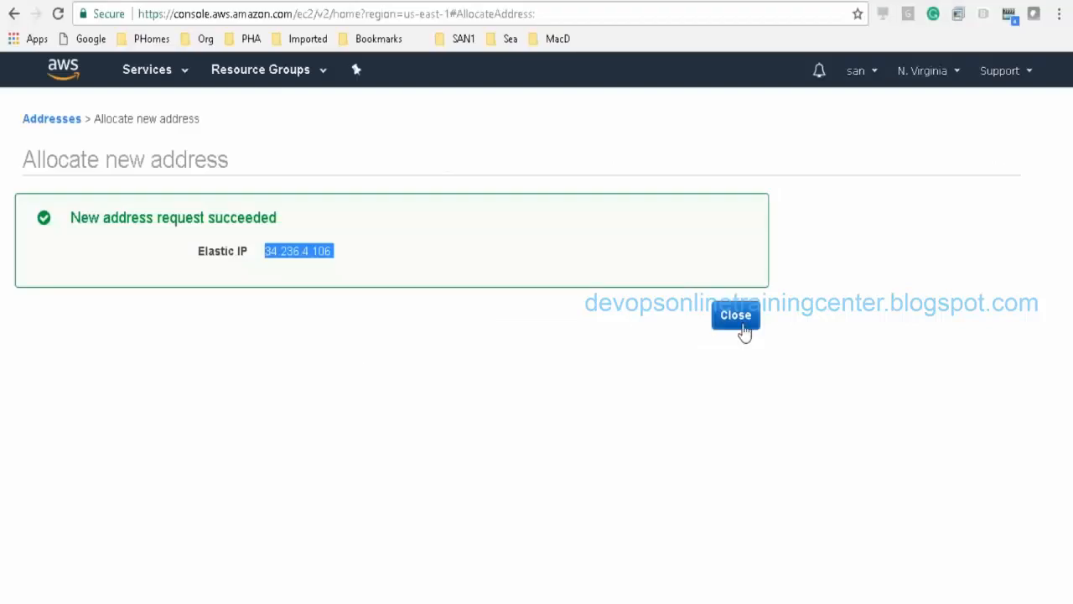
click(738, 323)
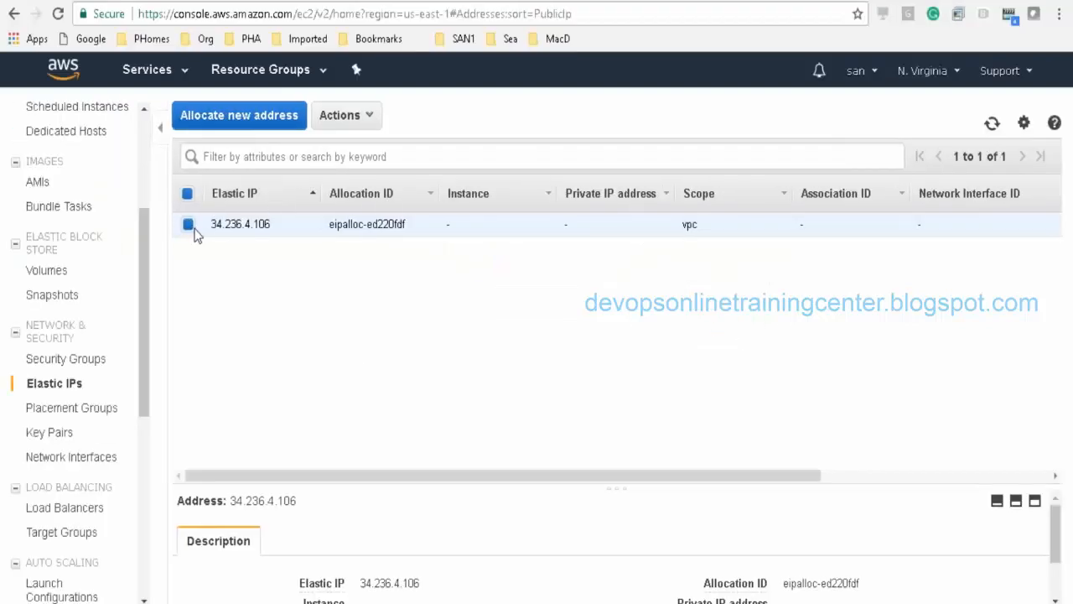
Step: Associate Elastic IP 34.236.4.106 with running instance i-0df1ebc65532bc6a0
click(377, 124)
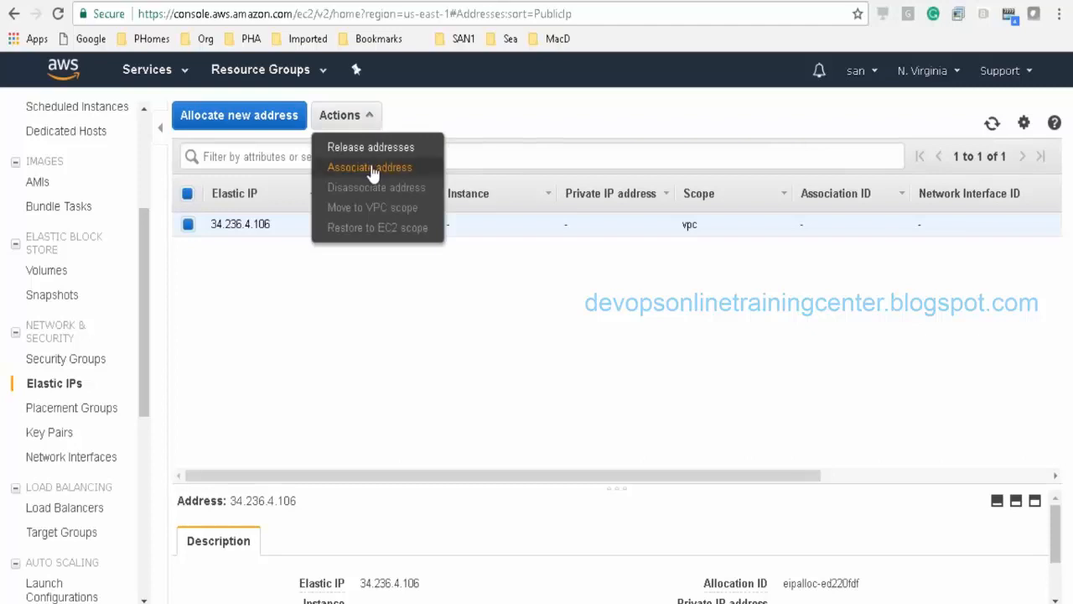
click(372, 171)
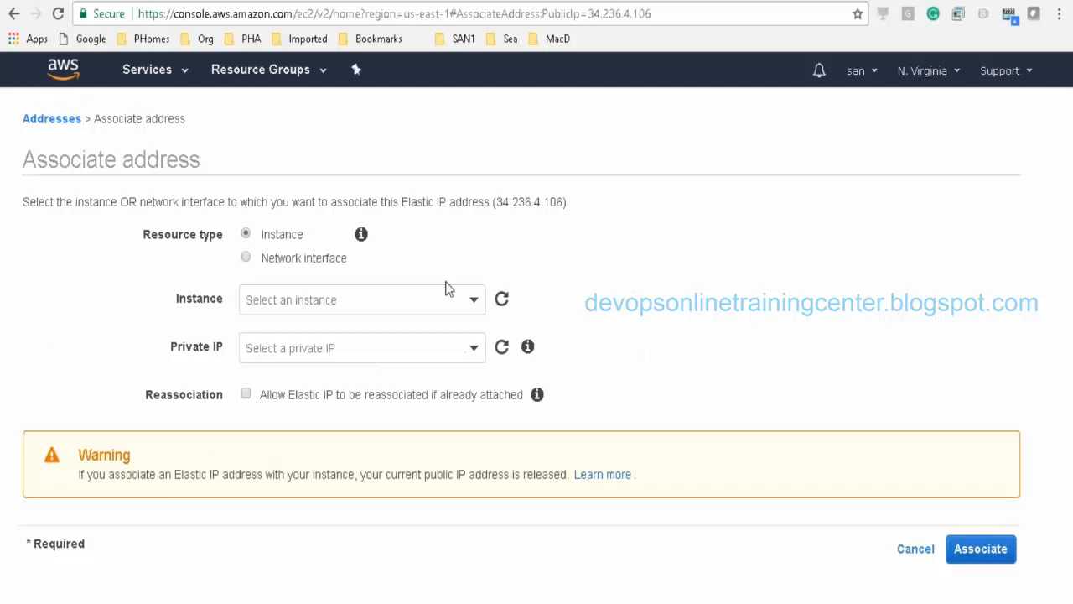
click(446, 289)
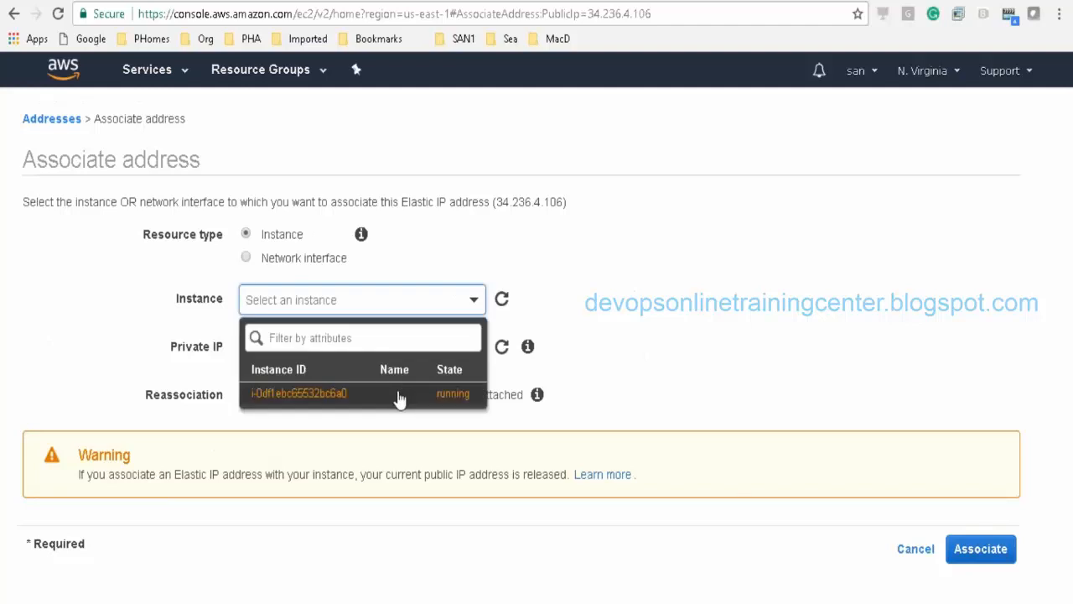
click(400, 400)
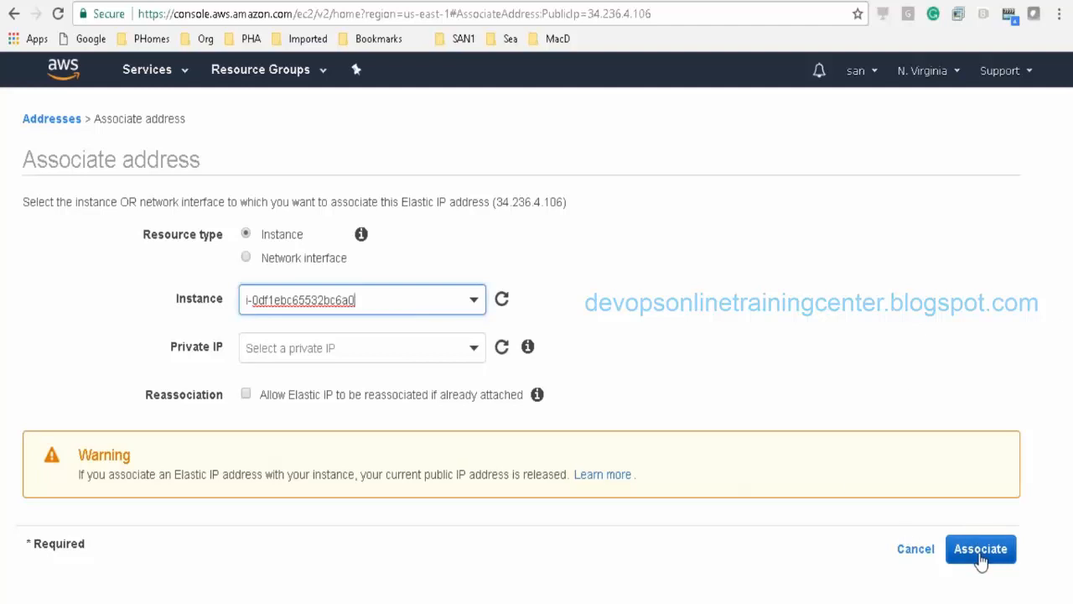
click(981, 554)
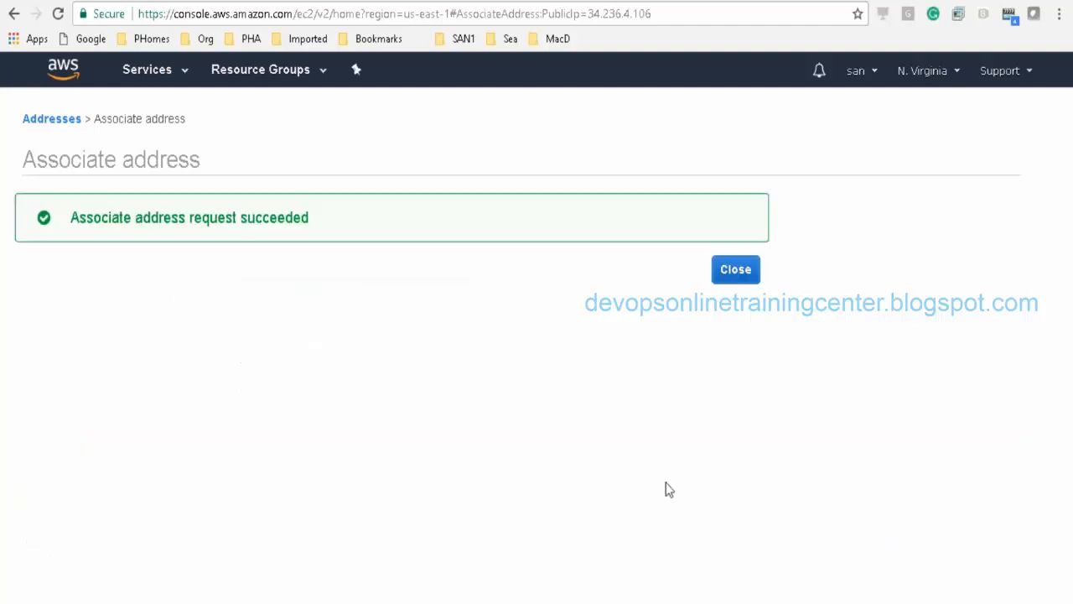
click(728, 270)
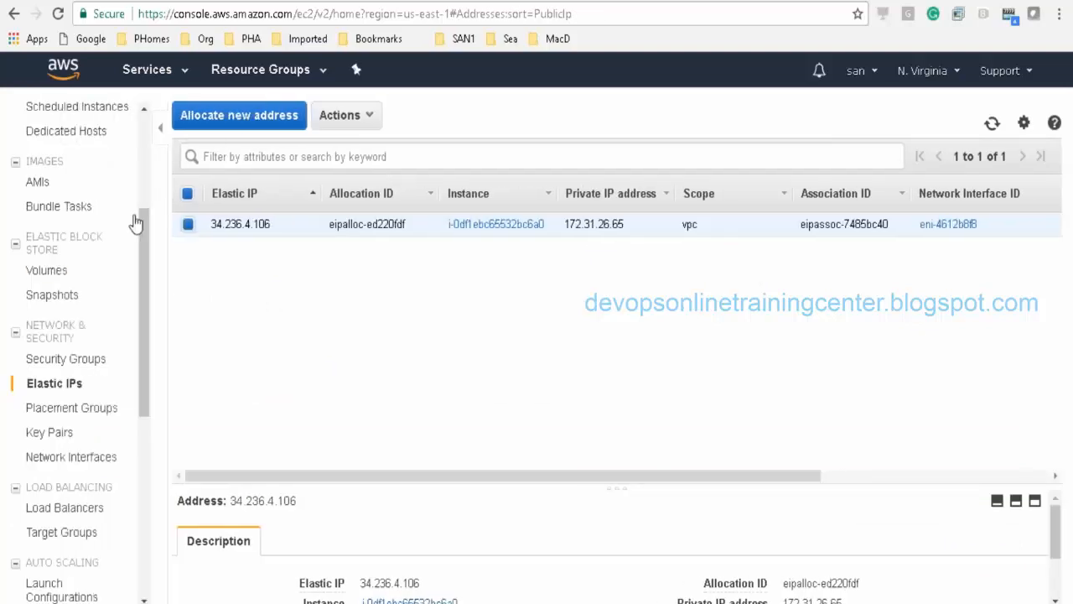
Step: Check the running instance's public IP, then select 34.236.4.106 in the Notepad note
drag(144, 304, 147, 201)
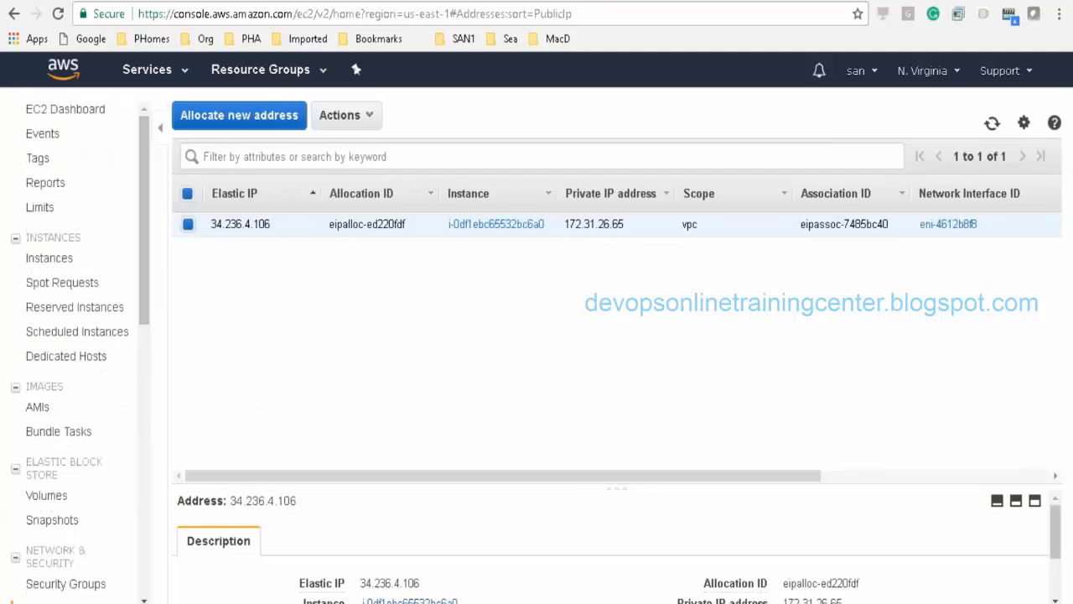
click(67, 105)
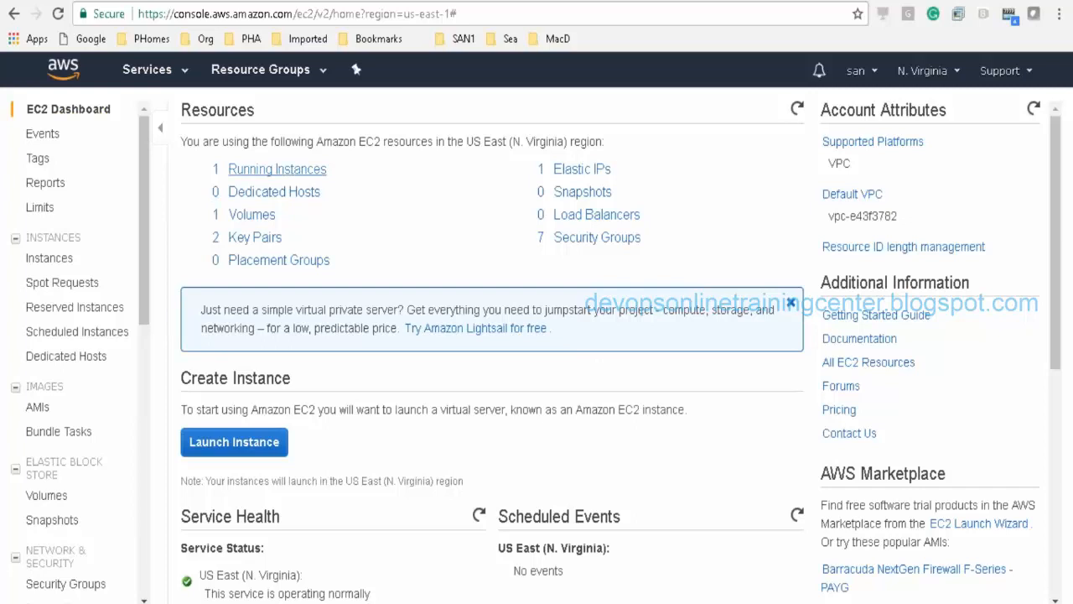
click(305, 176)
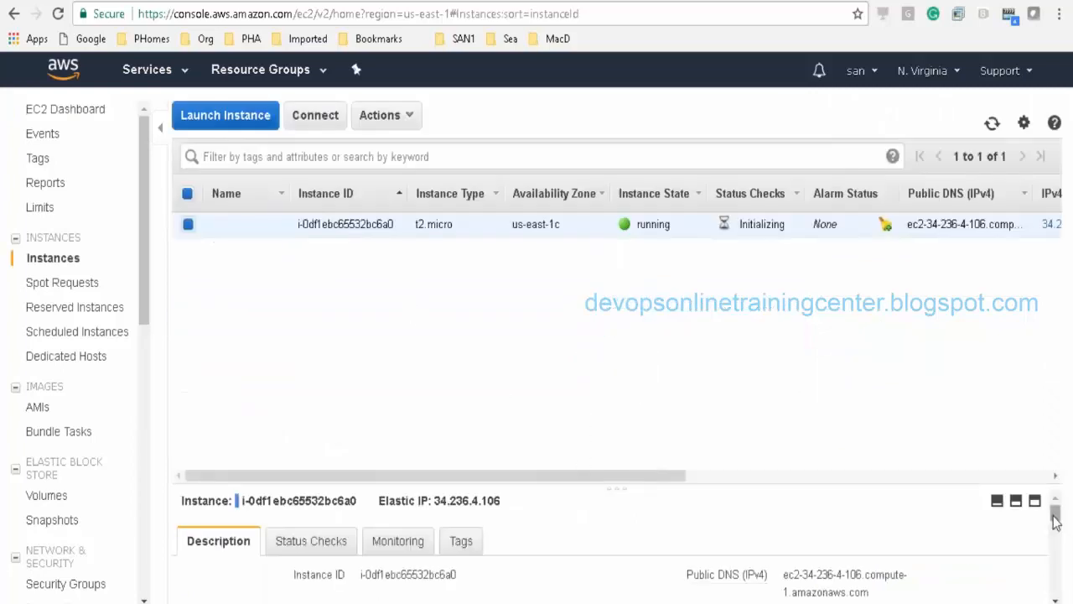
scroll(1055, 520, down, 2)
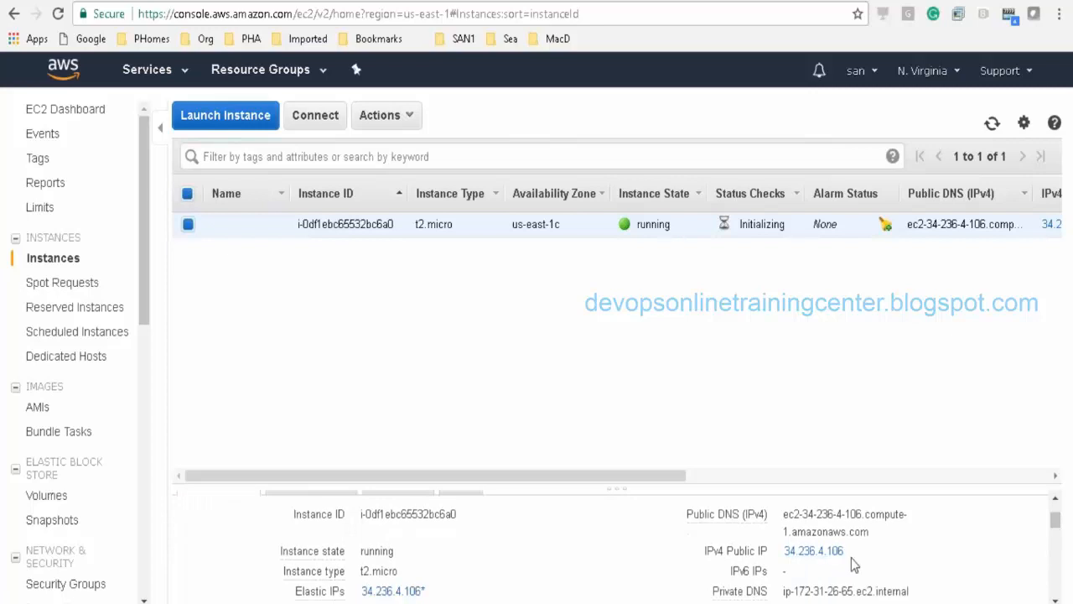
key(alt+Tab)
key(alt+Tab)
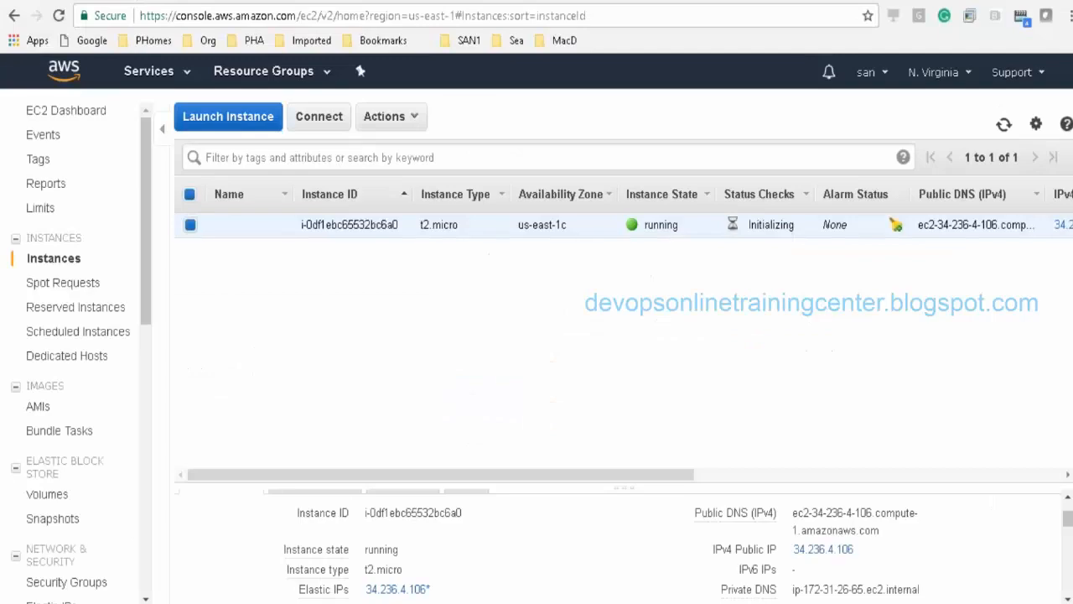
key(alt+Tab)
drag(9, 293, 458, 279)
key(ctrl+c)
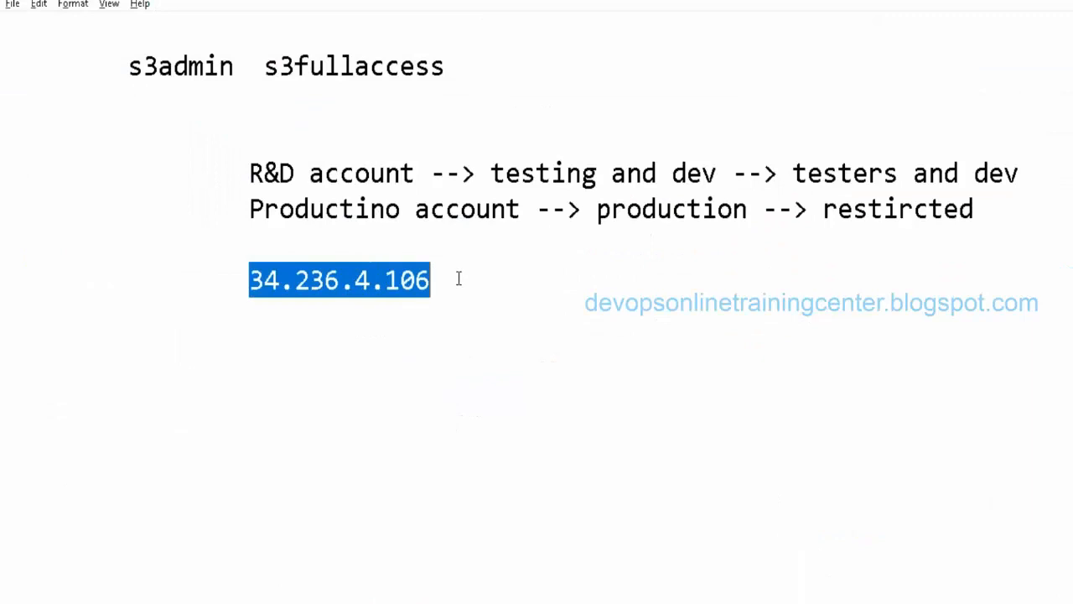
Step: Maximize Git Bash and change into the Downloads folder
key(alt+Tab)
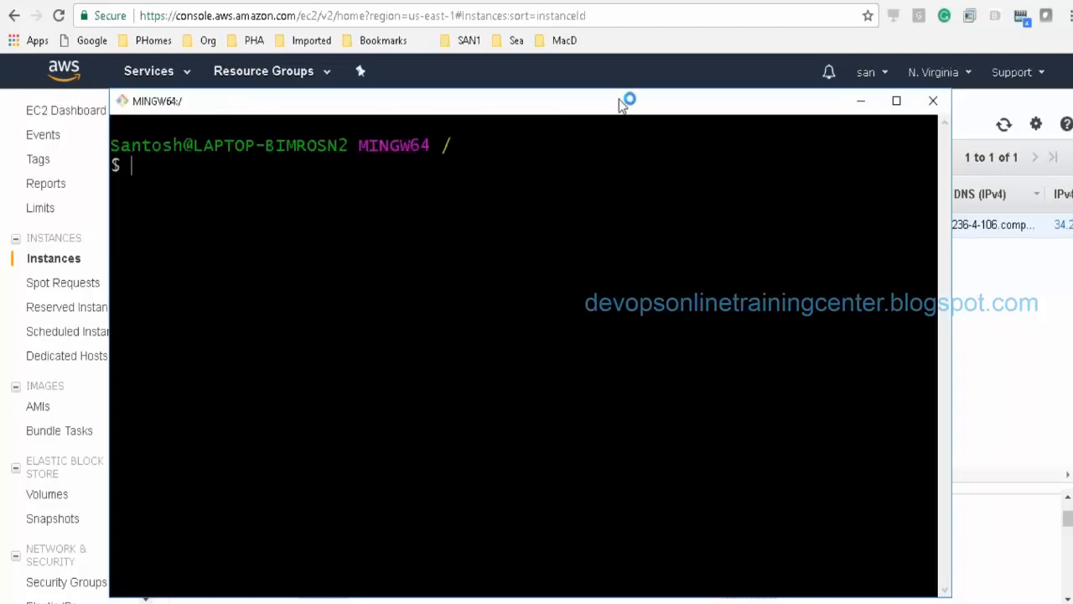
double_click(628, 98)
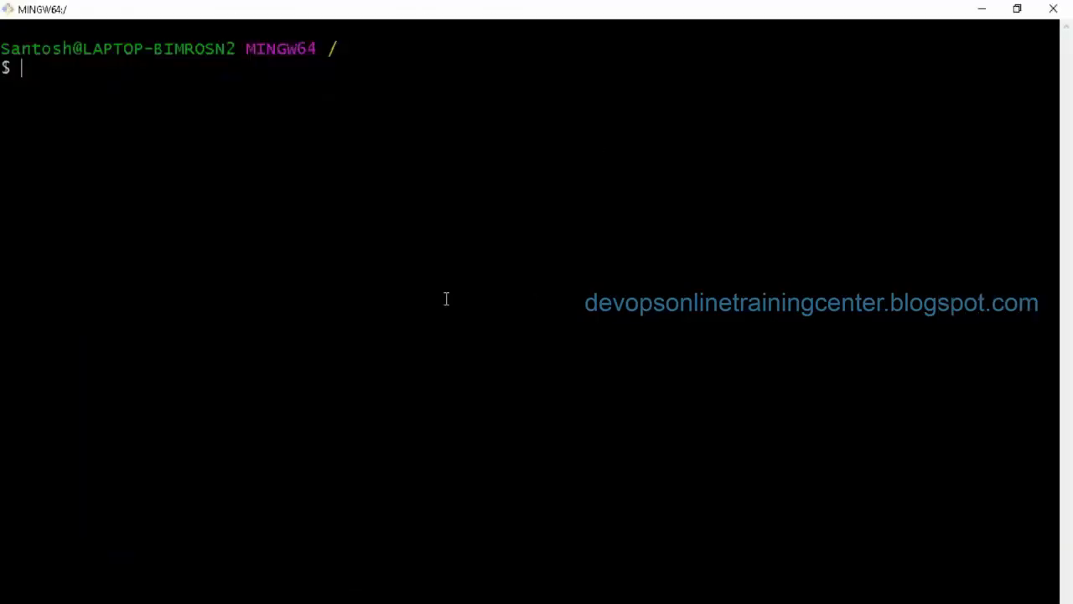
text(cd)
key(Return)
text(c)
key(BackSpace)
text(cd )
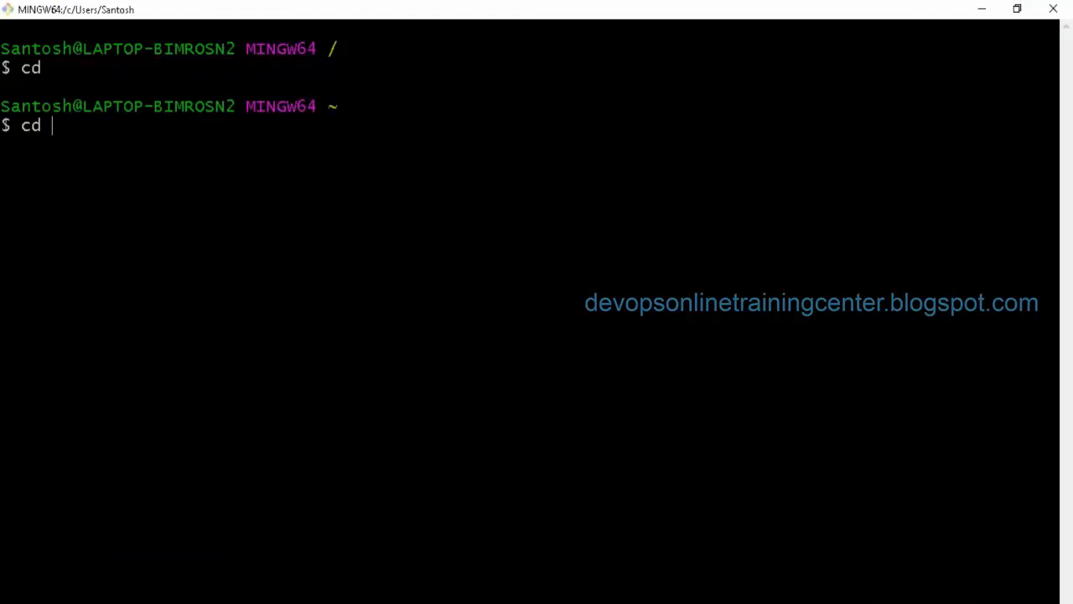
text(Do)
key(Tab)
key(Return)
text(ss)
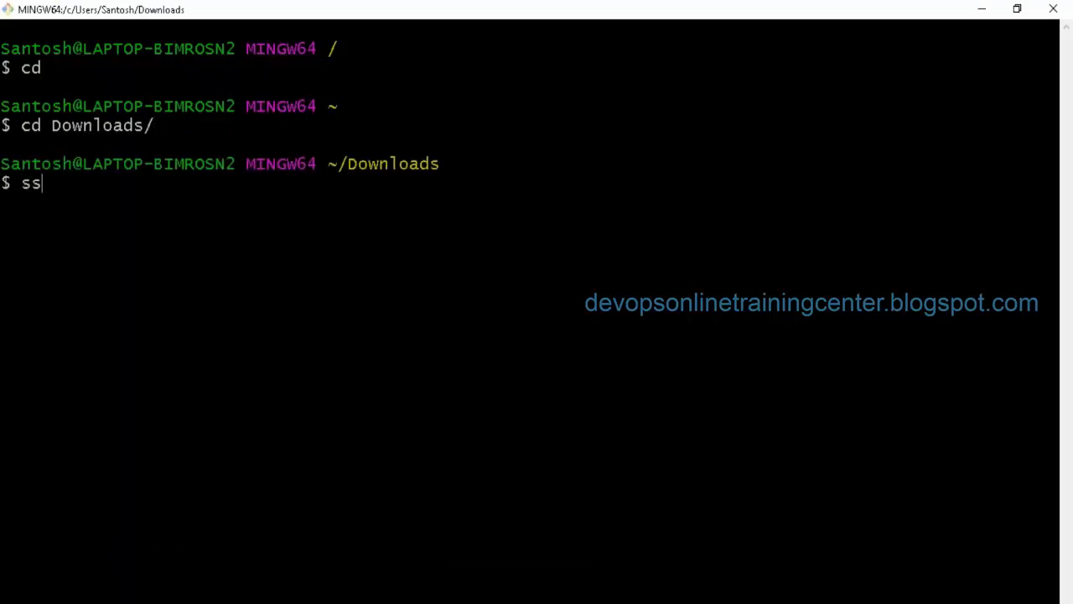
text(h -i K)
key(Tab)
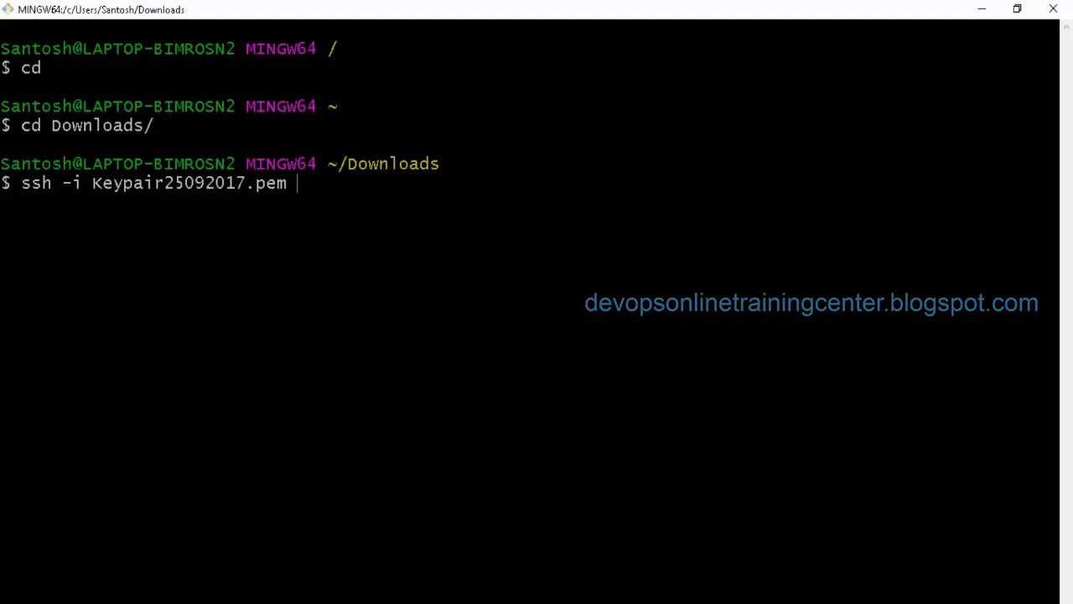
text(ec2-user@)
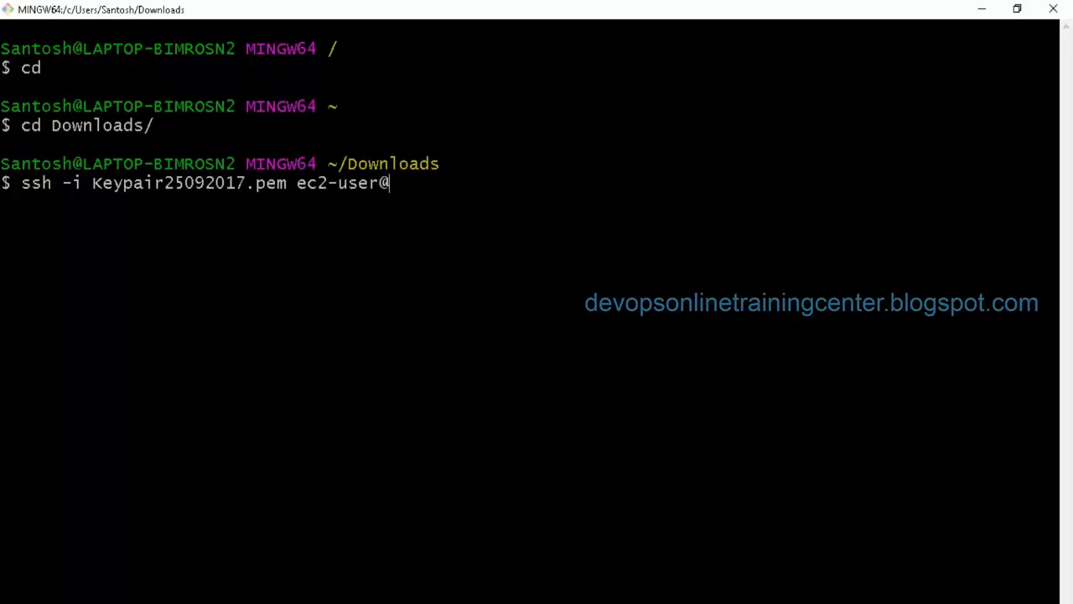
key(shift+Insert)
key(Return)
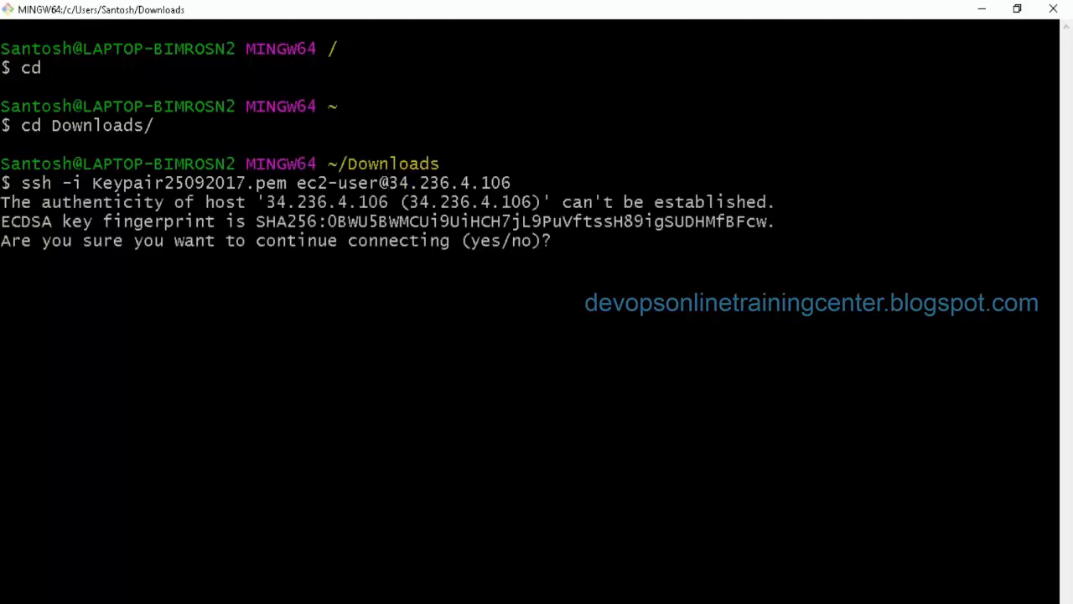
text(yes)
key(Return)
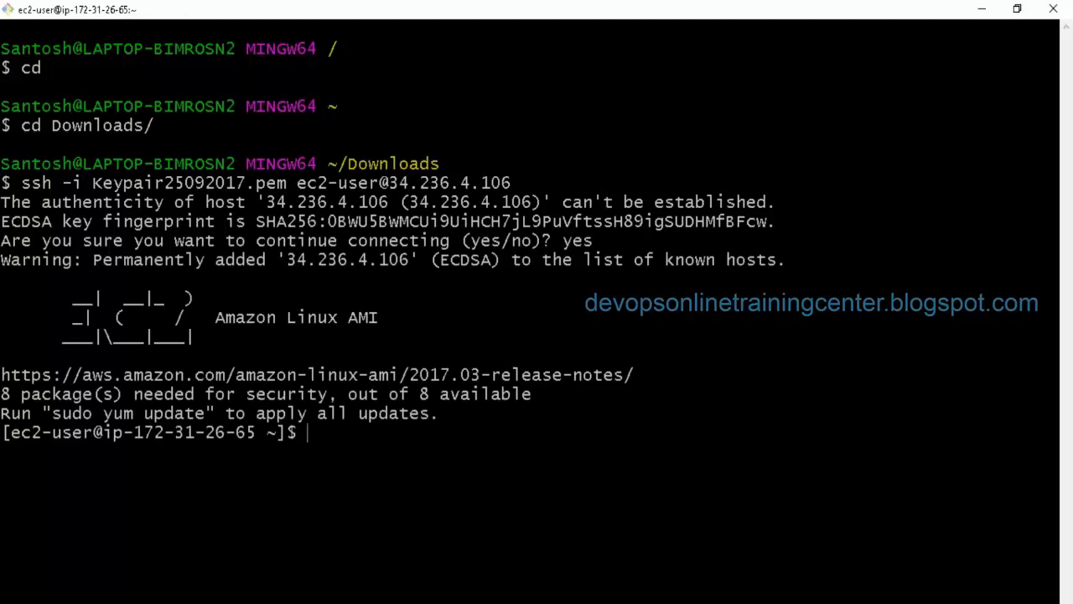
Step: Switch to root with sudo su and go to root's home folder
text(sudo su -)
key(Return)
key(Return)
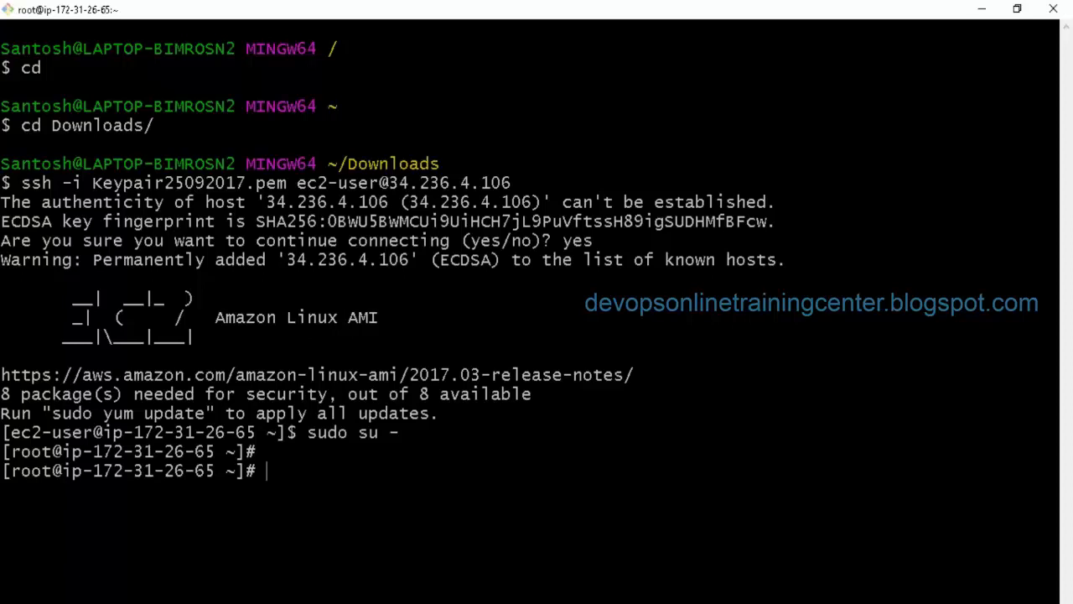
text(cd)
key(Return)
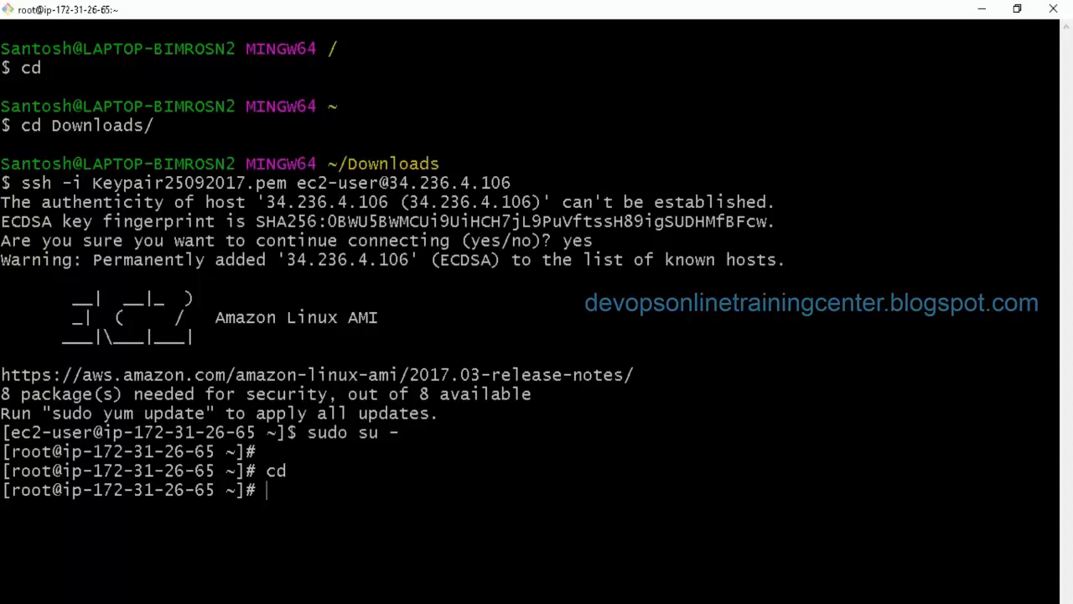
Step: Clear the terminal and check the current working directory with pwd
text(clear)
key(Return)
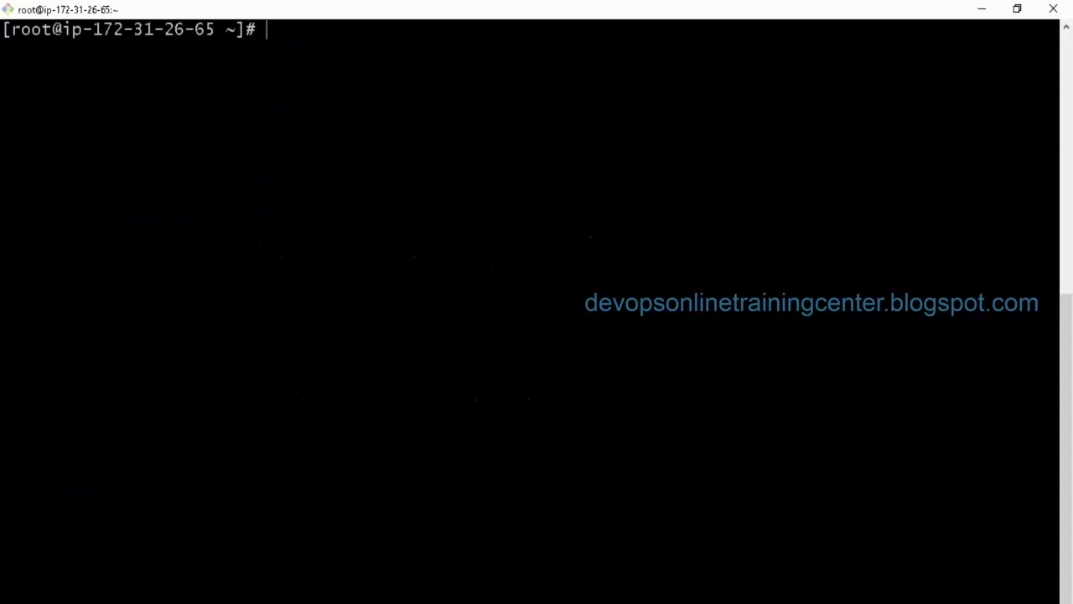
key(Return)
text(pwd)
key(Return)
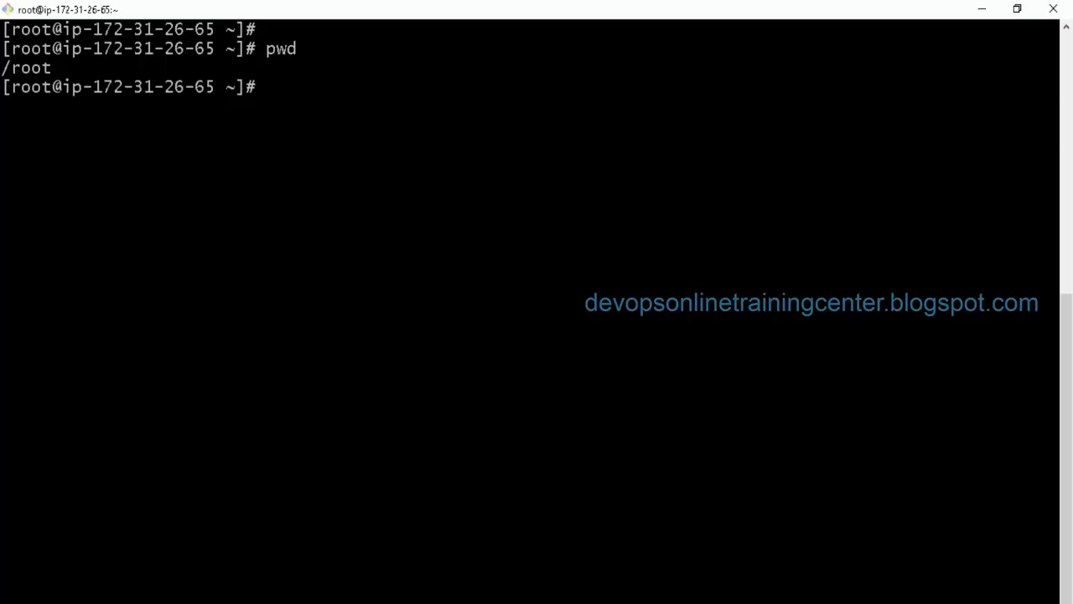
key(alt+Tab)
key(alt+Tab)
key(Up)
key(Return)
text(cd /var/)
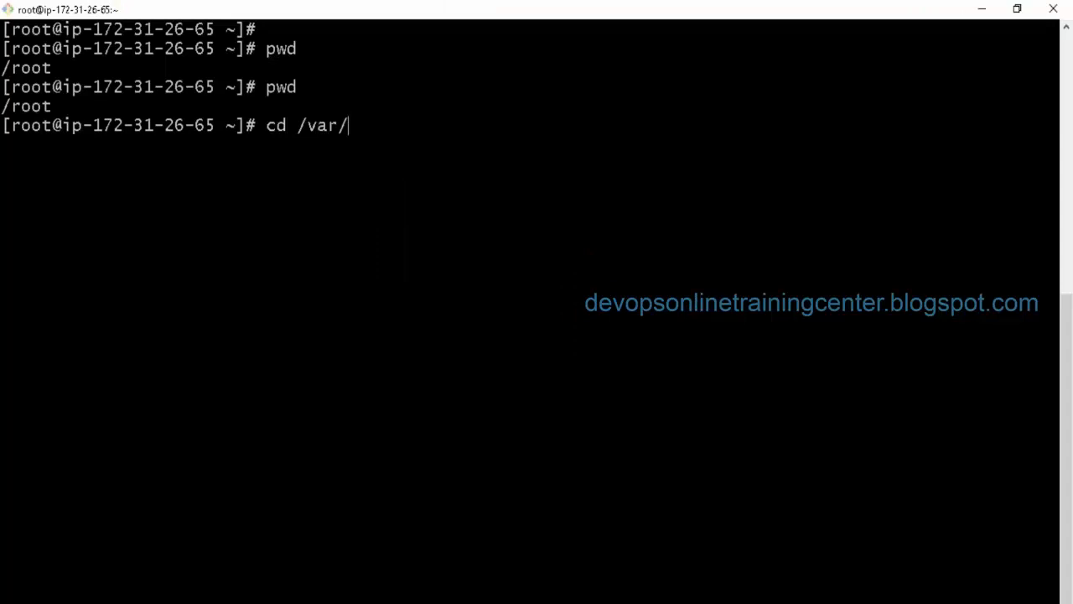
text(wwu)
key(ctrl+u)
Step: Run yum install -y httpd, correcting the initial mistyped 'http' package name
text(yu)
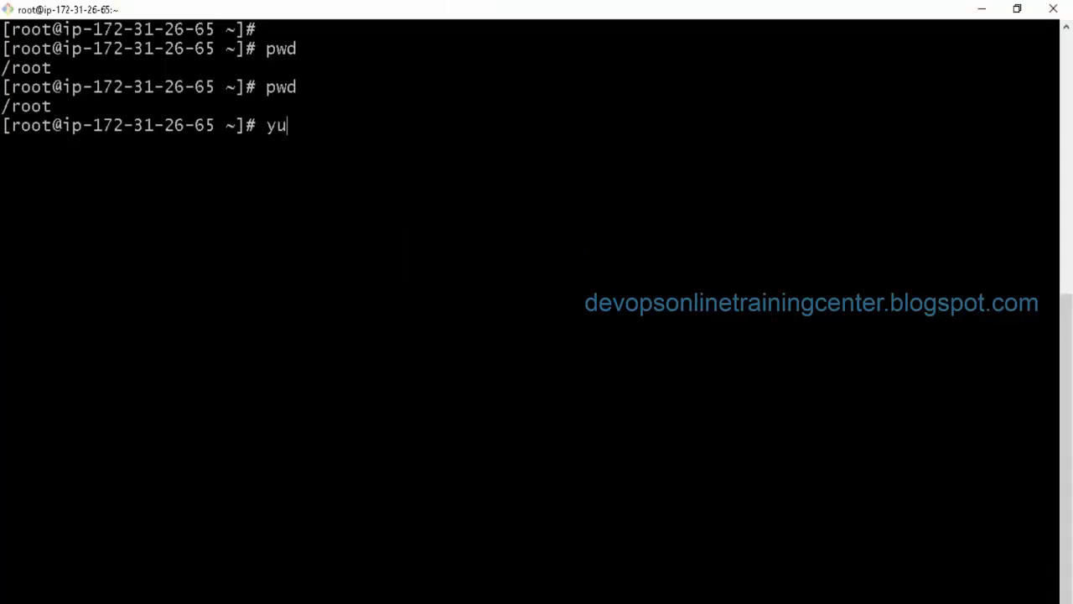
text(m install -y http)
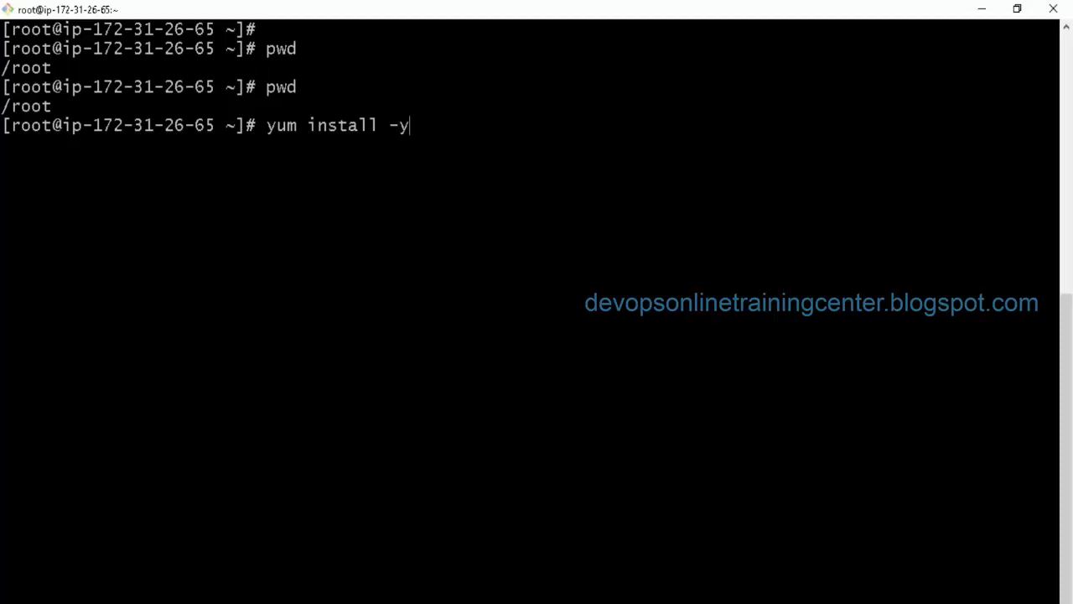
key(Return)
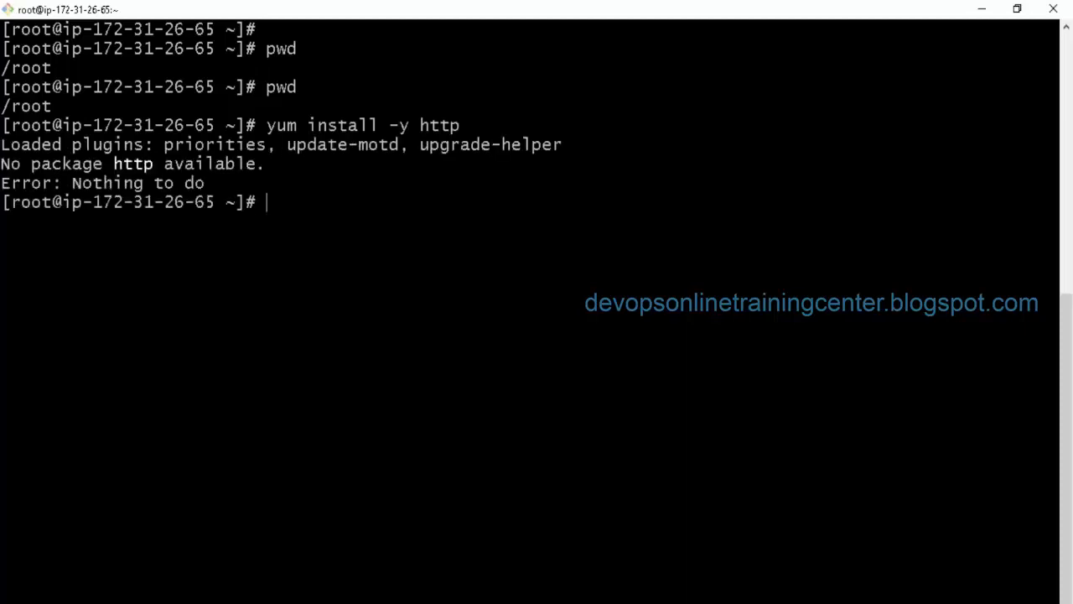
key(Up)
text(d)
key(Return)
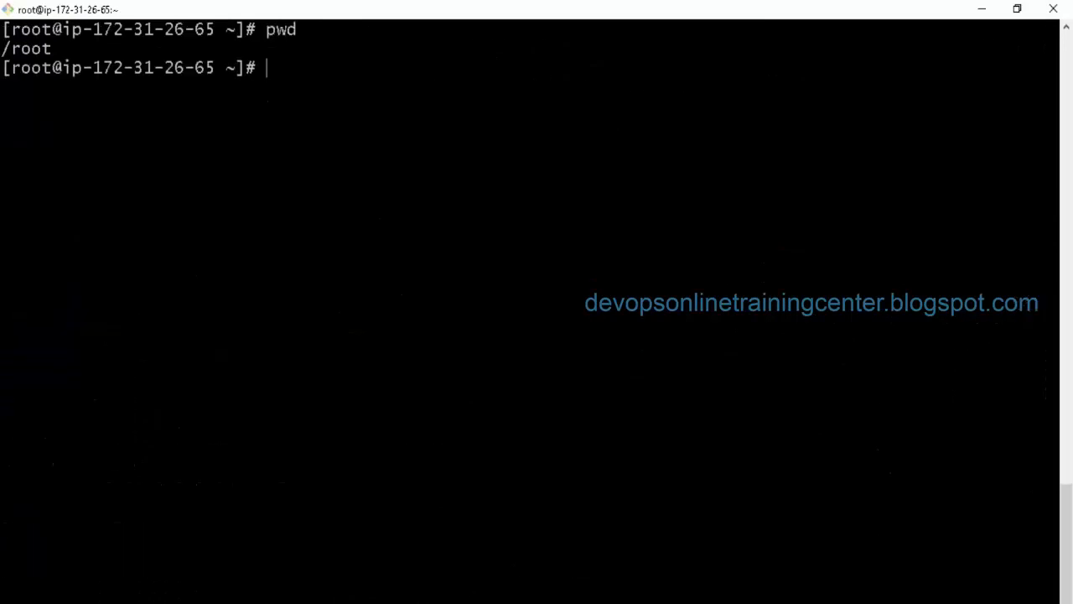
Step: Create /var/www/html/index.html in vi containing 'Hello world' and save it
text(cd /var/www/ht)
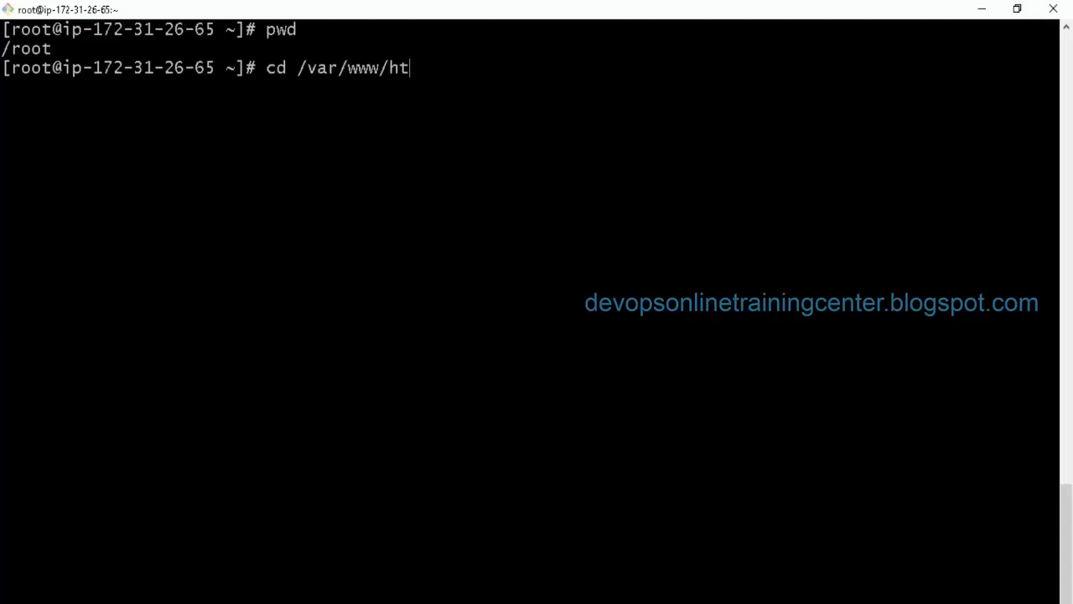
key(Tab)
key(Return)
text(vi ind)
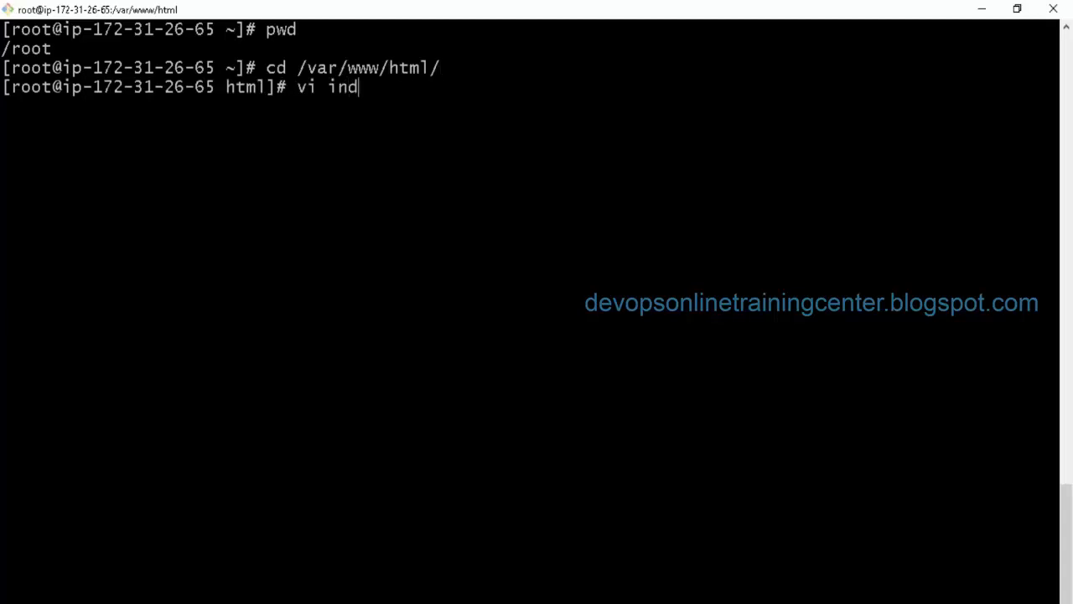
text(ex.html)
key(Return)
text(iHello world)
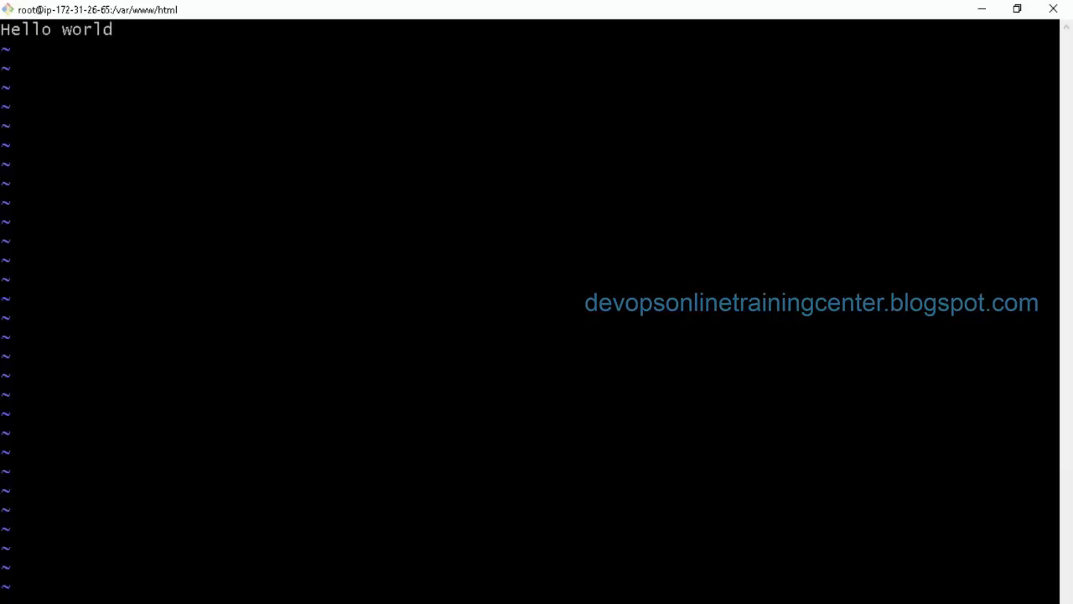
key(Escape)
text(:wq)
key(Return)
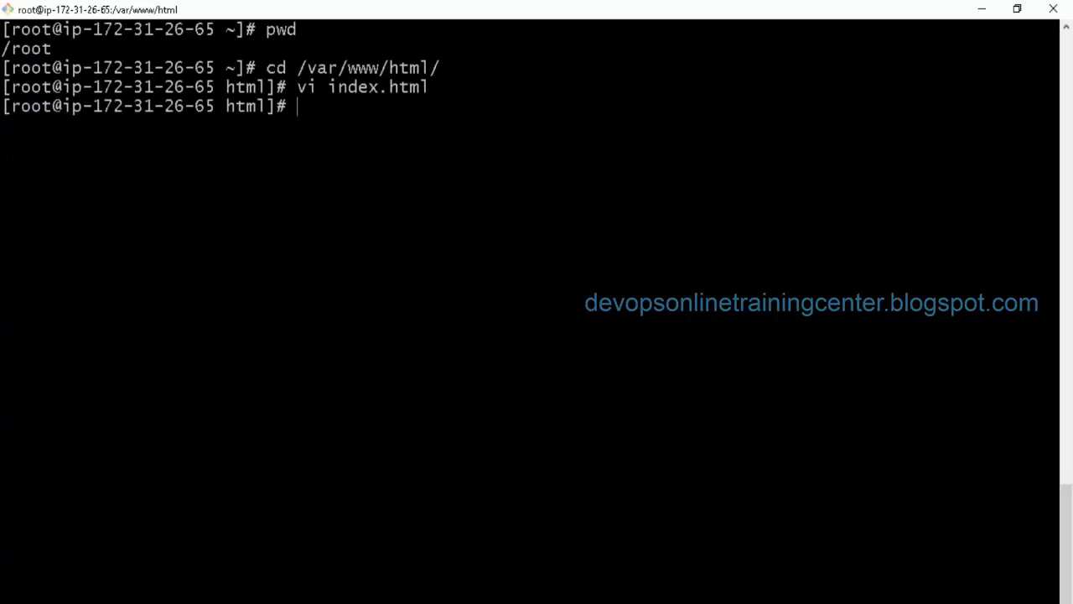
Step: Run ifconfig to list the server's network interfaces
text(ifconfig)
key(Return)
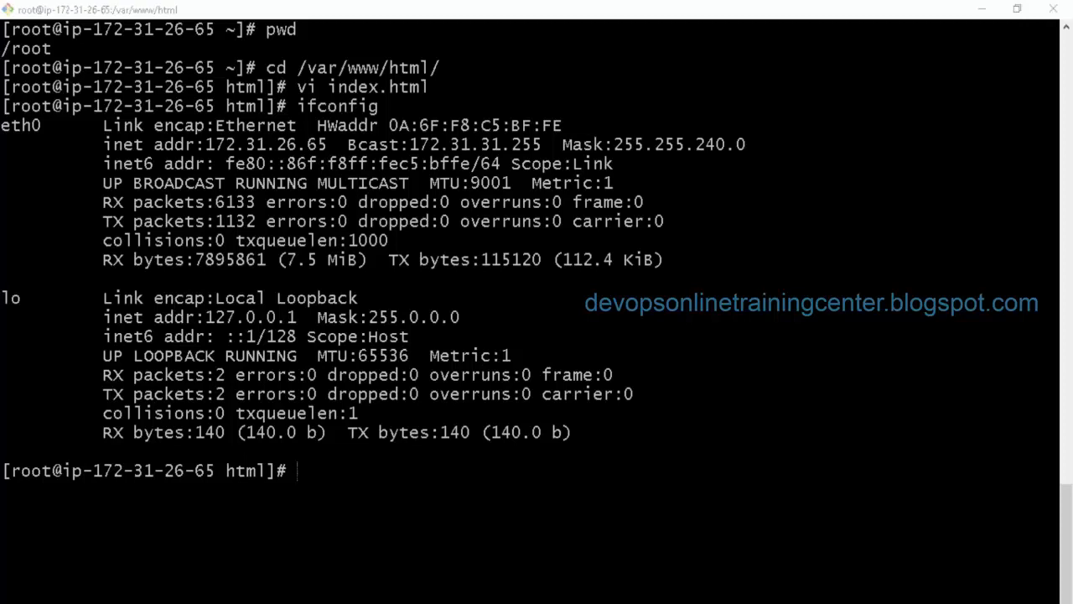
key(alt+Tab)
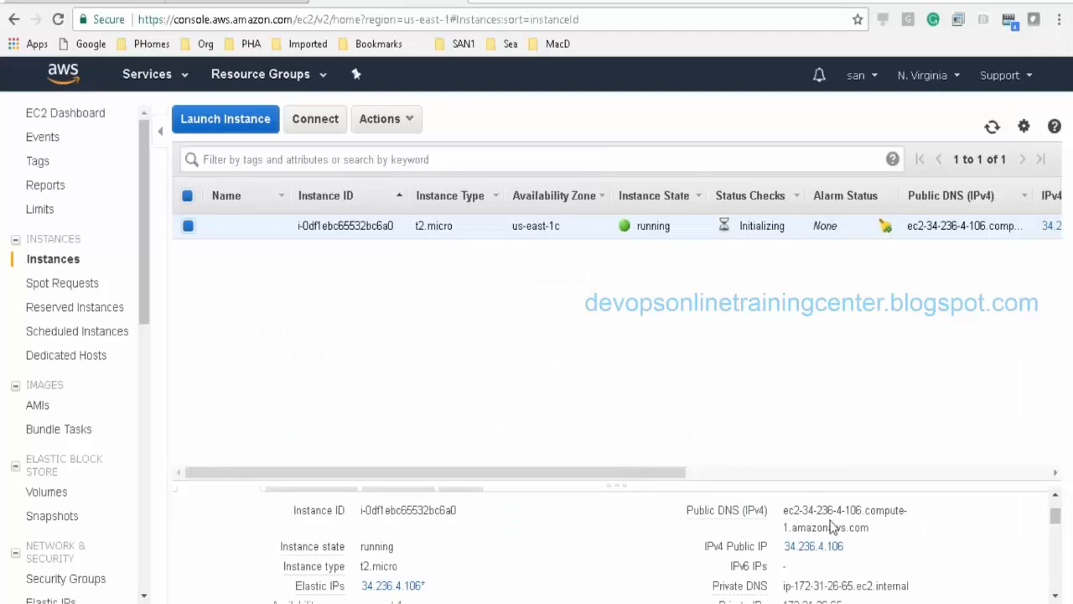
Step: Copy the instance's public IP and load 34.236.4.106 in a new Chrome tab
drag(847, 547, 789, 555)
key(ctrl+c)
key(ctrl+t)
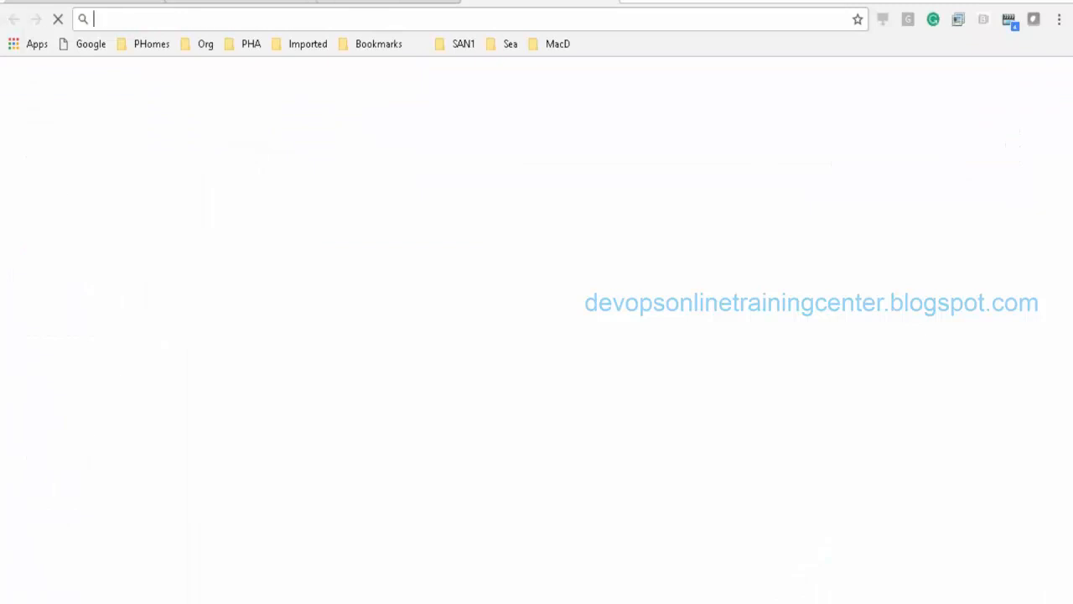
key(ctrl+v)
key(Return)
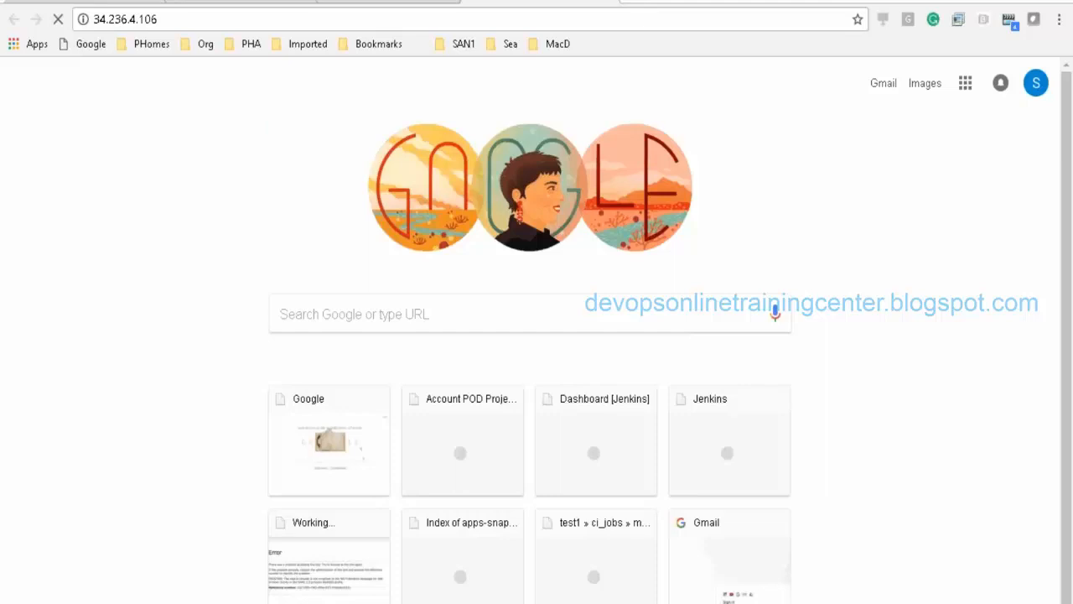
Step: Check httpd with 'service httpd status', find it stopped, and run 'service httpd start'
key(alt+Tab)
text(clear)
key(Return)
key(Return)
key(Return)
text(ser)
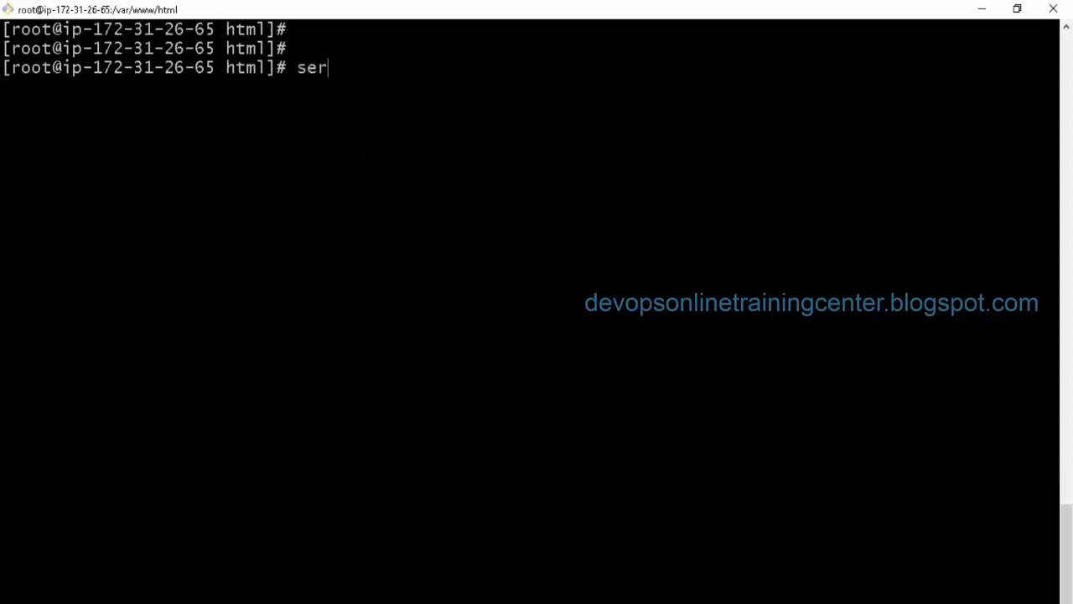
text(vice httpd status)
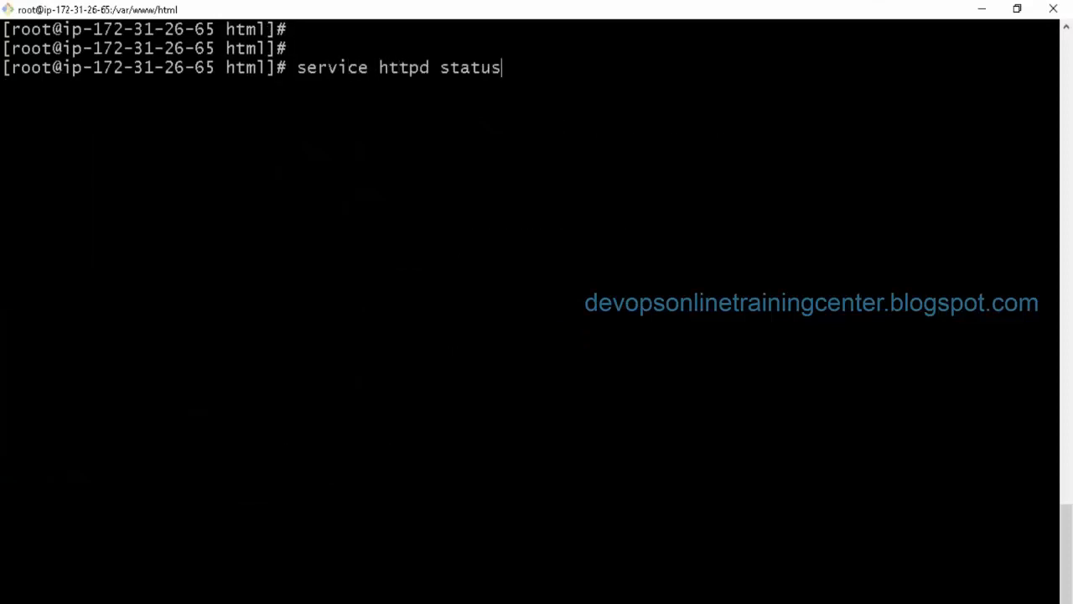
key(Return)
key(Up)
key(BackSpace)
key(BackSpace)
key(BackSpace)
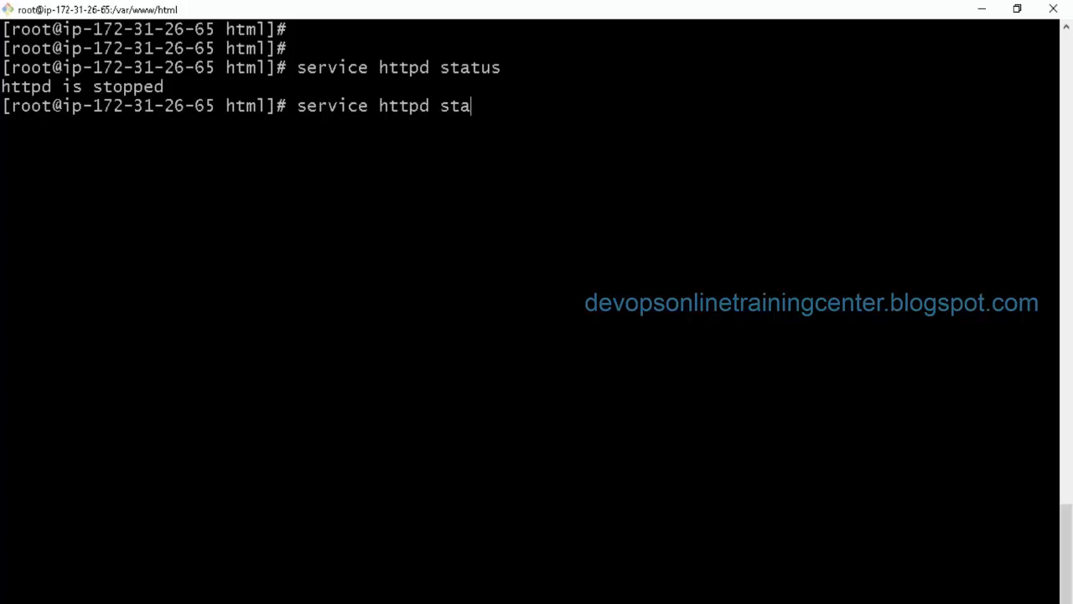
text(rt)
key(Return)
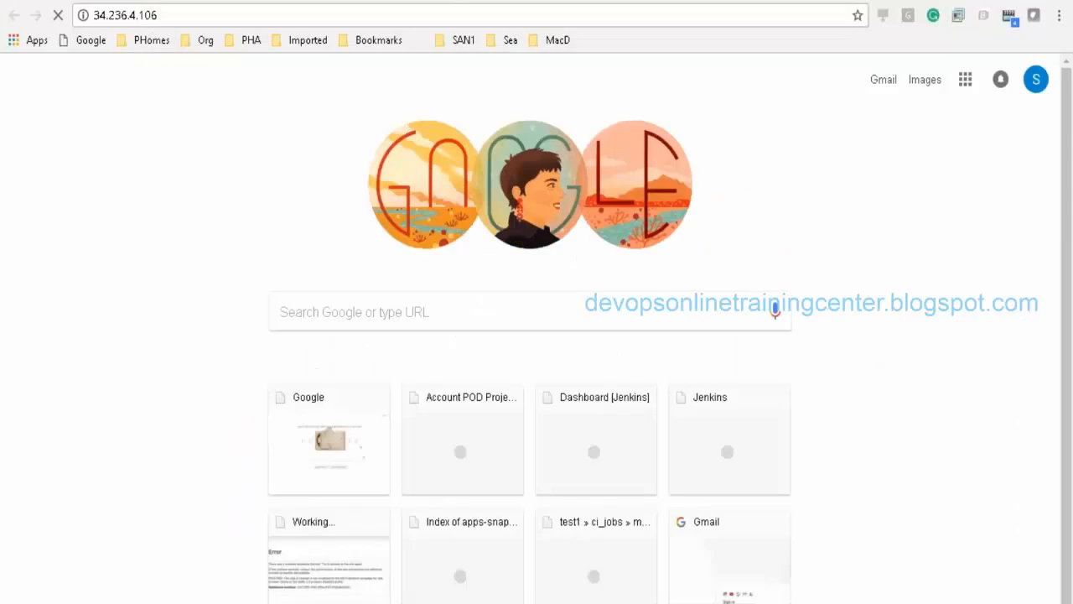
Step: Reload 34.236.4.106, then retry it as 34.236.4.106:80
click(180, 17)
key(Return)
double_click(196, 18)
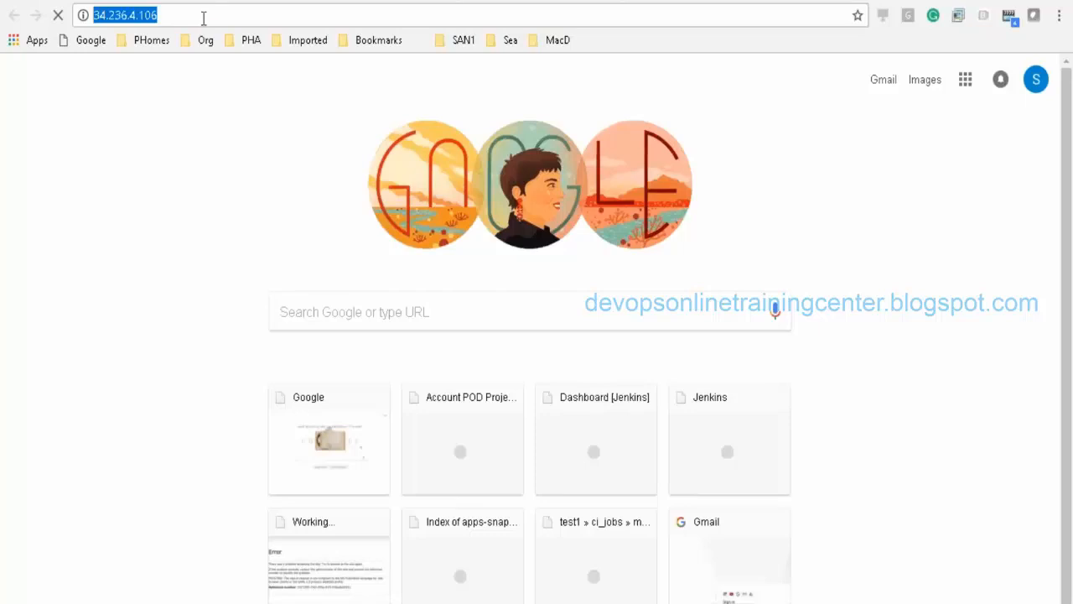
click(204, 18)
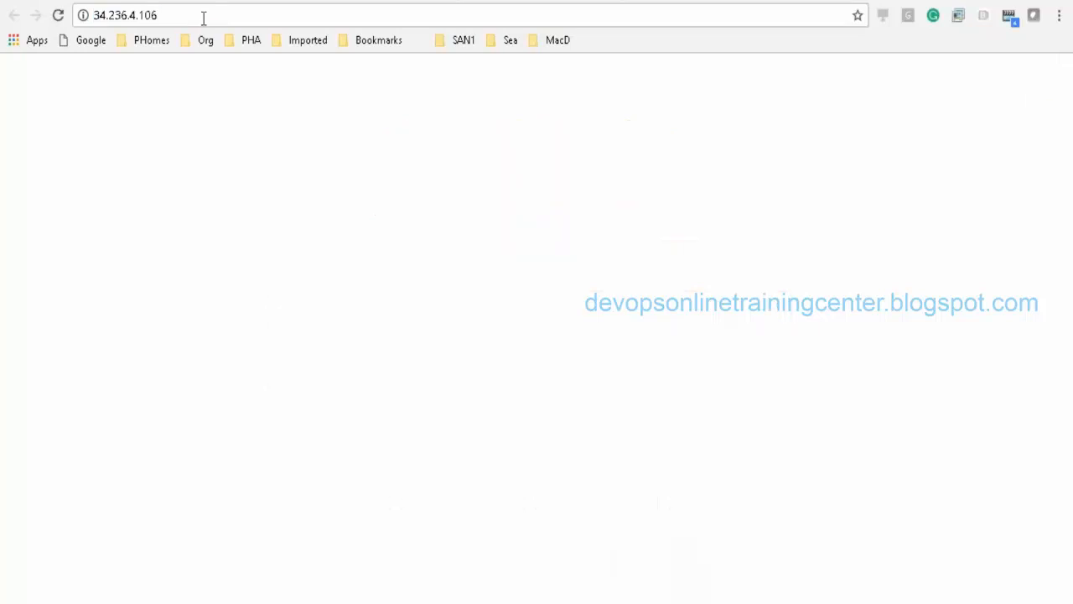
key(alt+Tab)
key(alt+Tab)
click(212, 16)
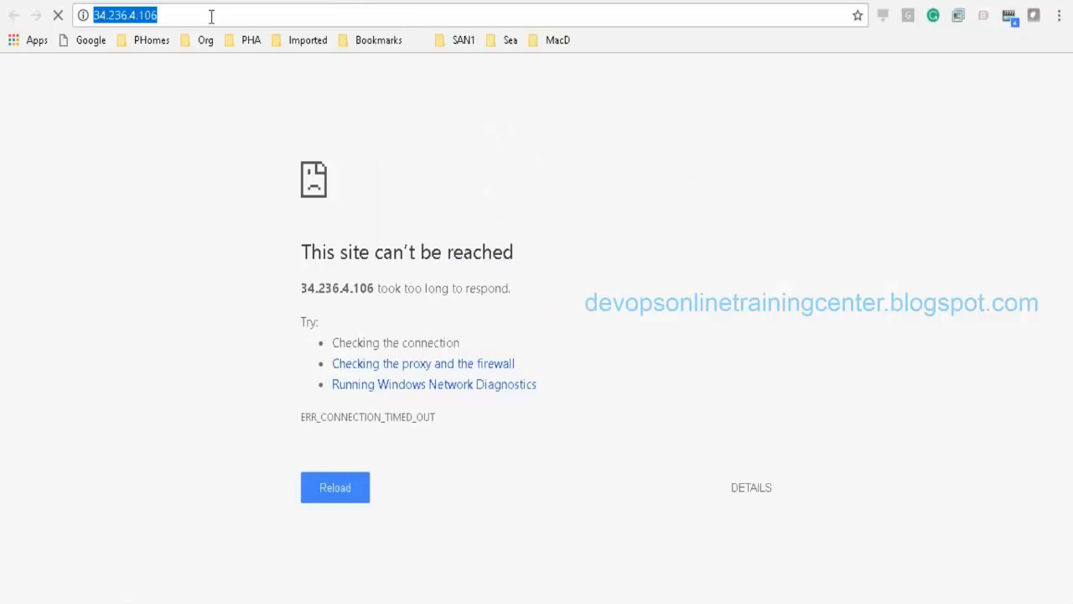
click(212, 17)
click(212, 16)
key(ctrl+c)
click(212, 16)
text(:80)
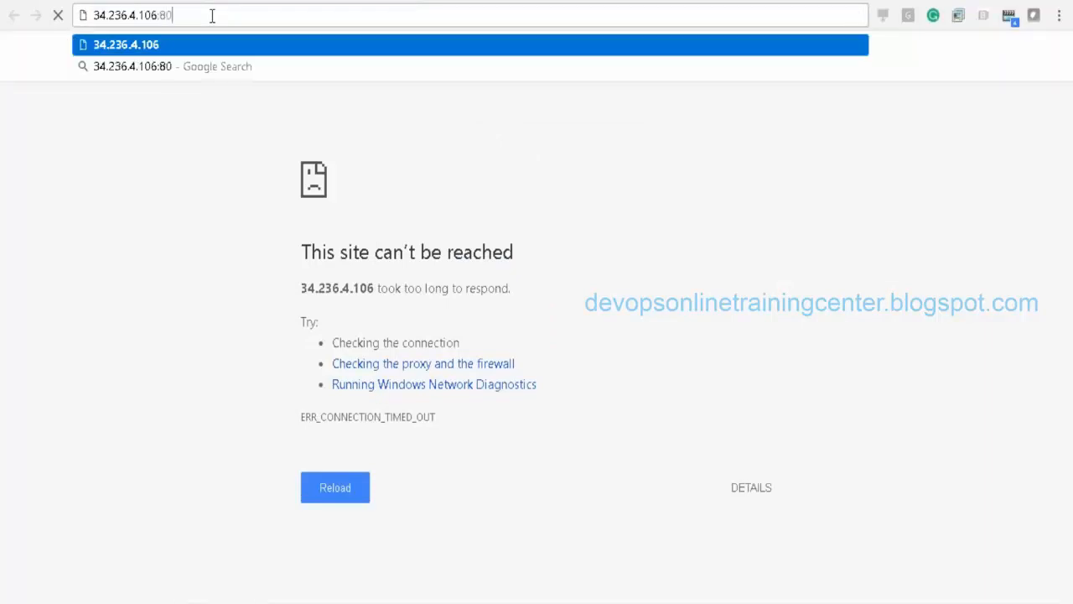
key(Return)
Step: Return to the AWS EC2 Instances tab in Chrome
key(alt+Tab)
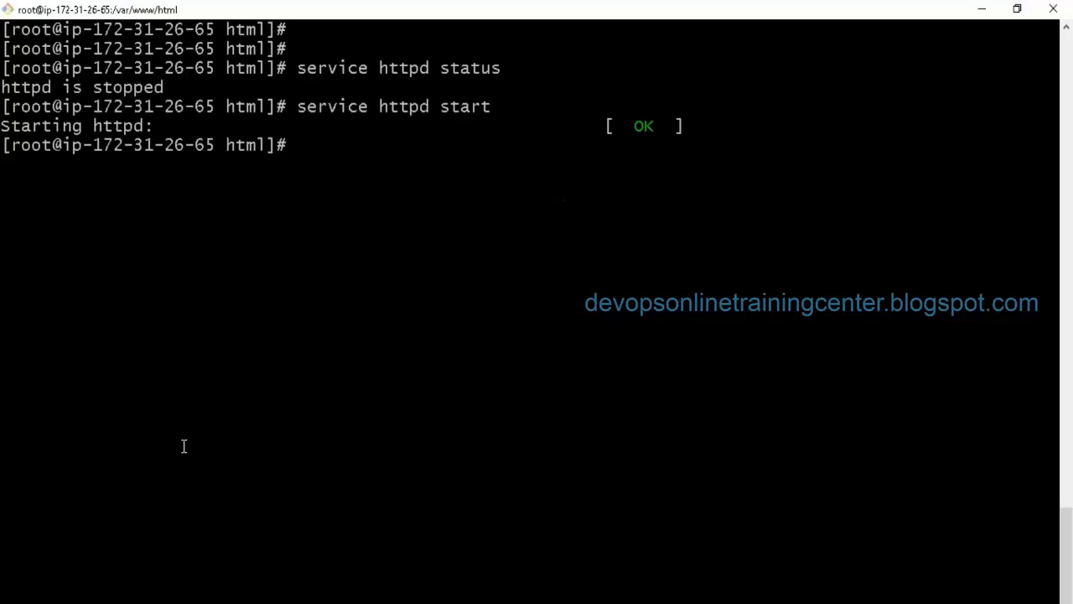
key(alt+Tab)
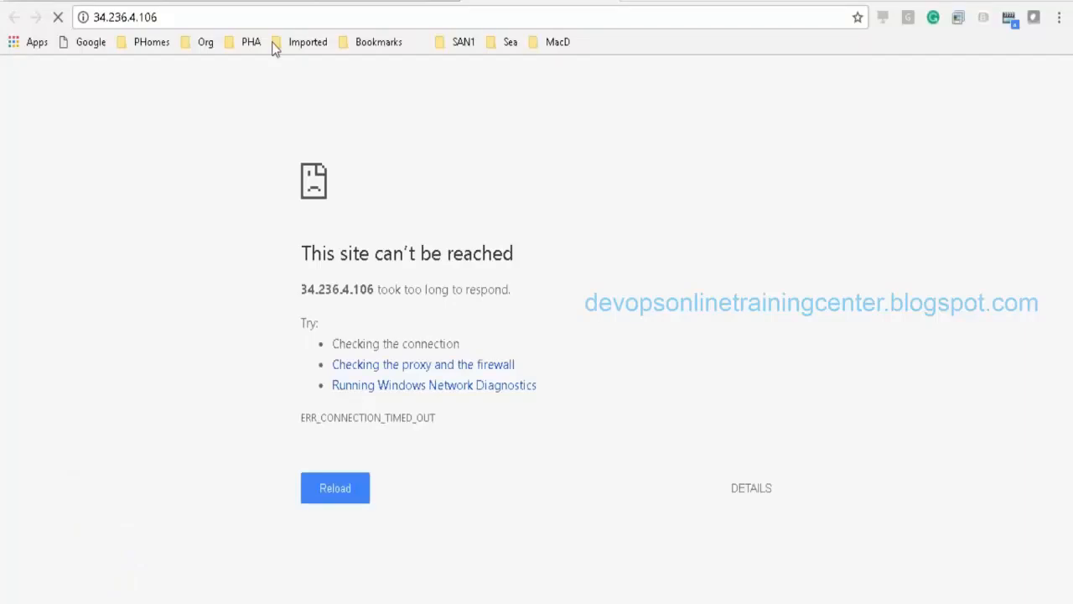
click(345, 1)
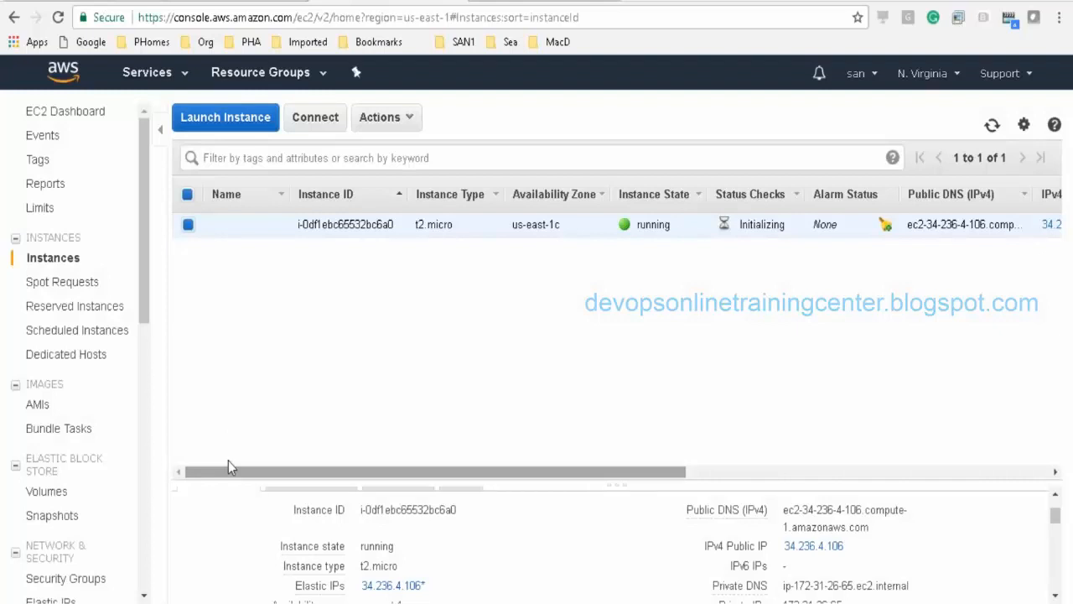
click(417, 122)
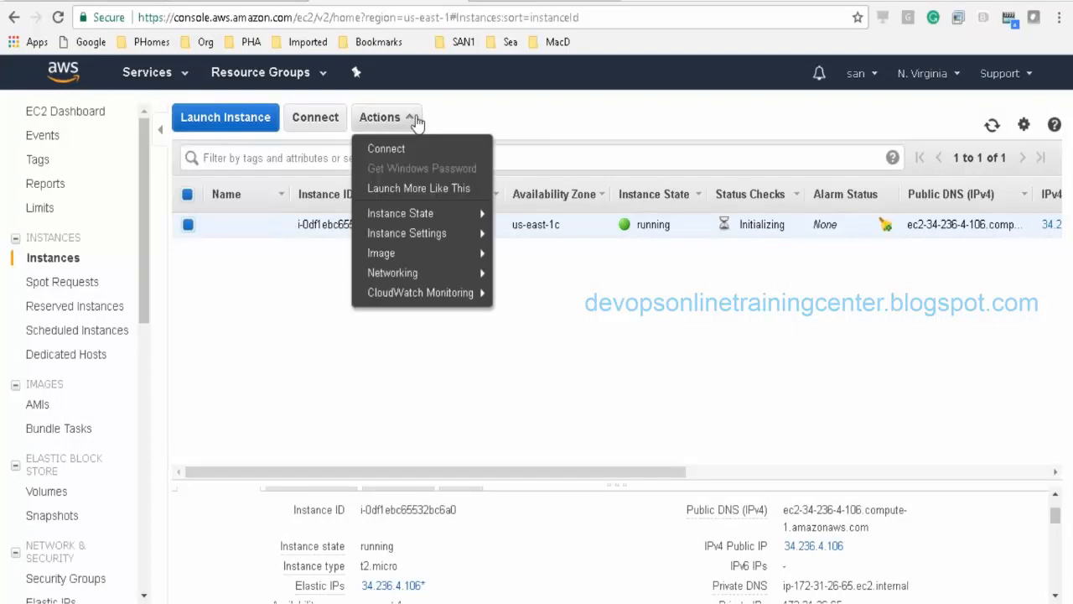
mouse_move(410, 280)
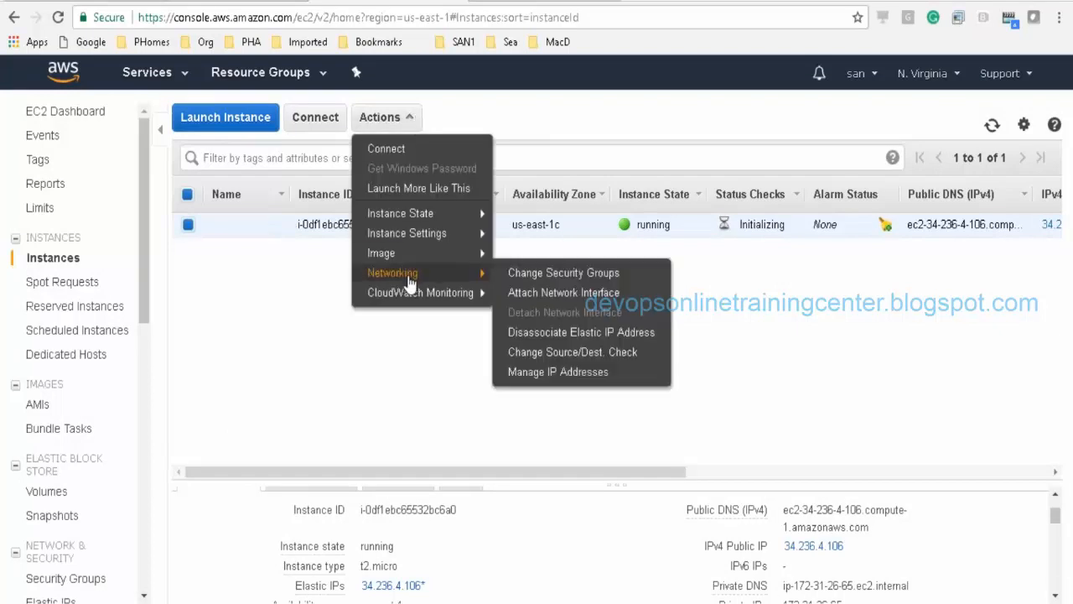
click(529, 279)
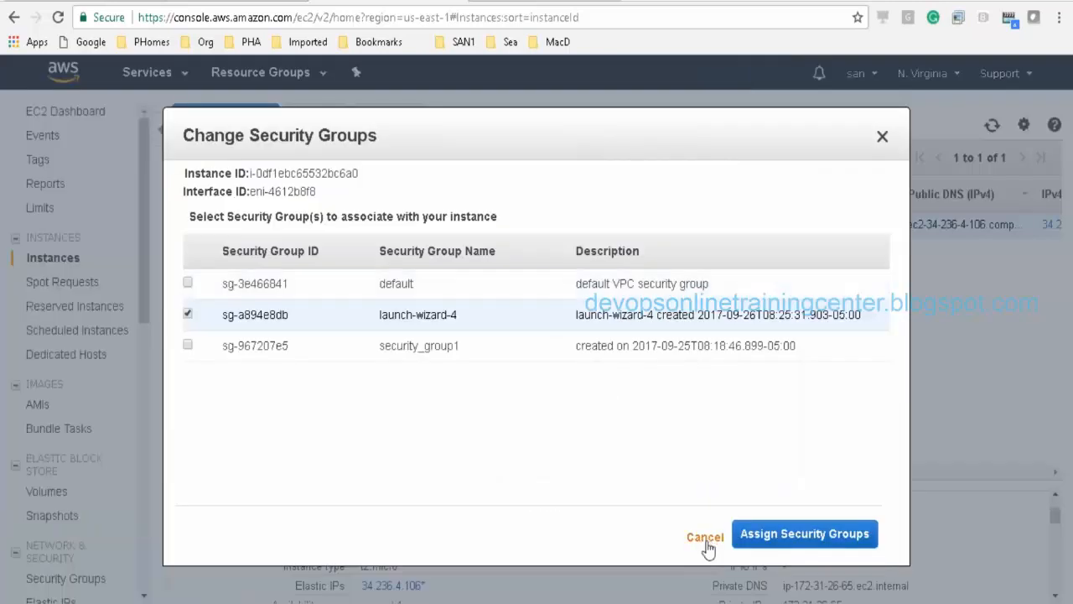
click(698, 539)
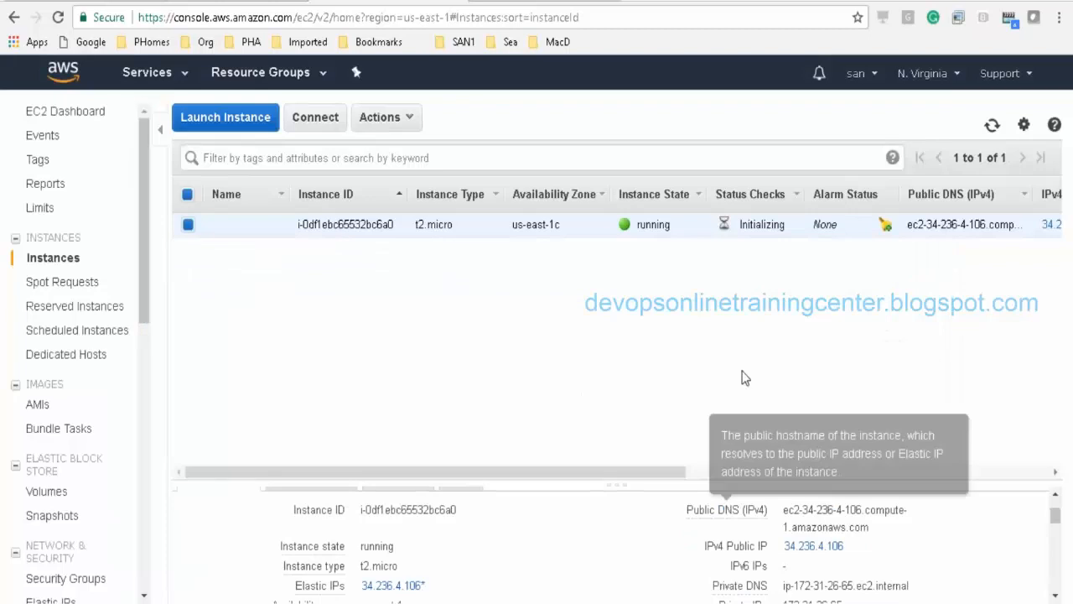
drag(564, 472, 975, 438)
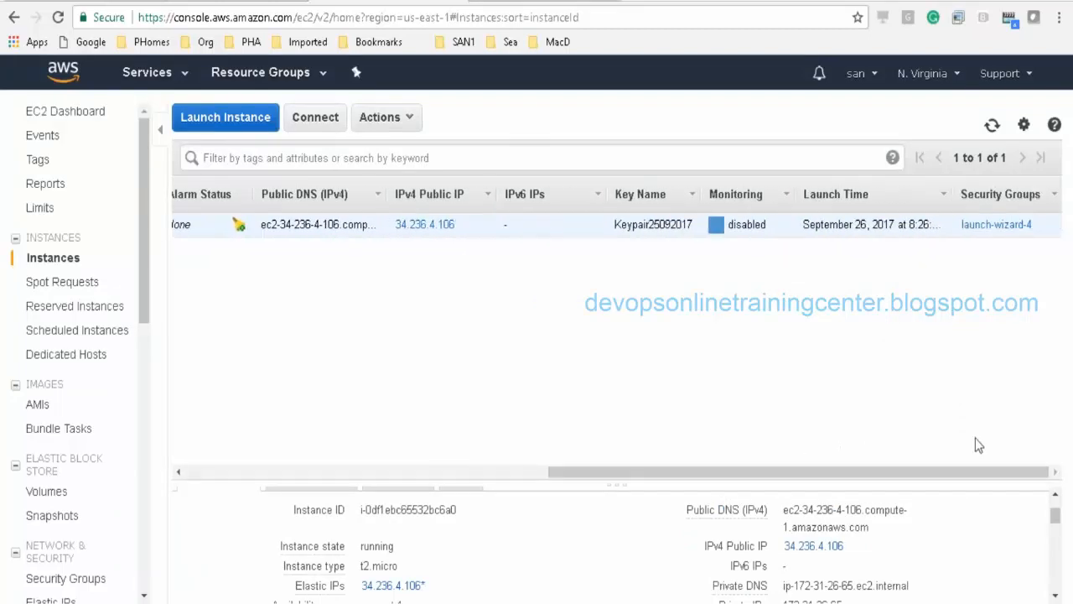
Step: Open launch-wizard-4 and compare its outbound rules with its SSH-only port 22 inbound rule
click(996, 225)
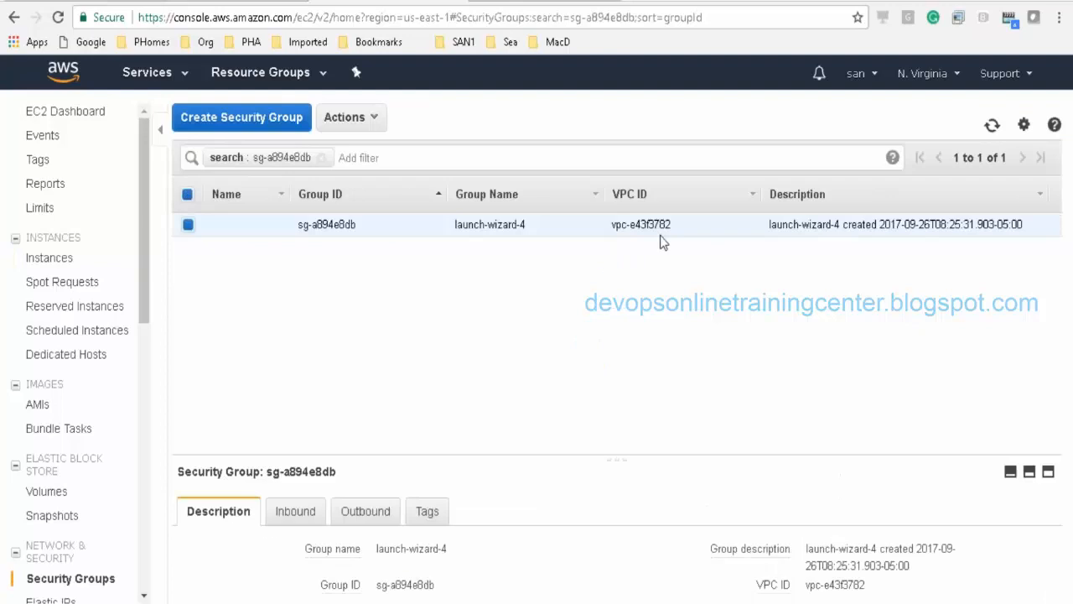
click(380, 119)
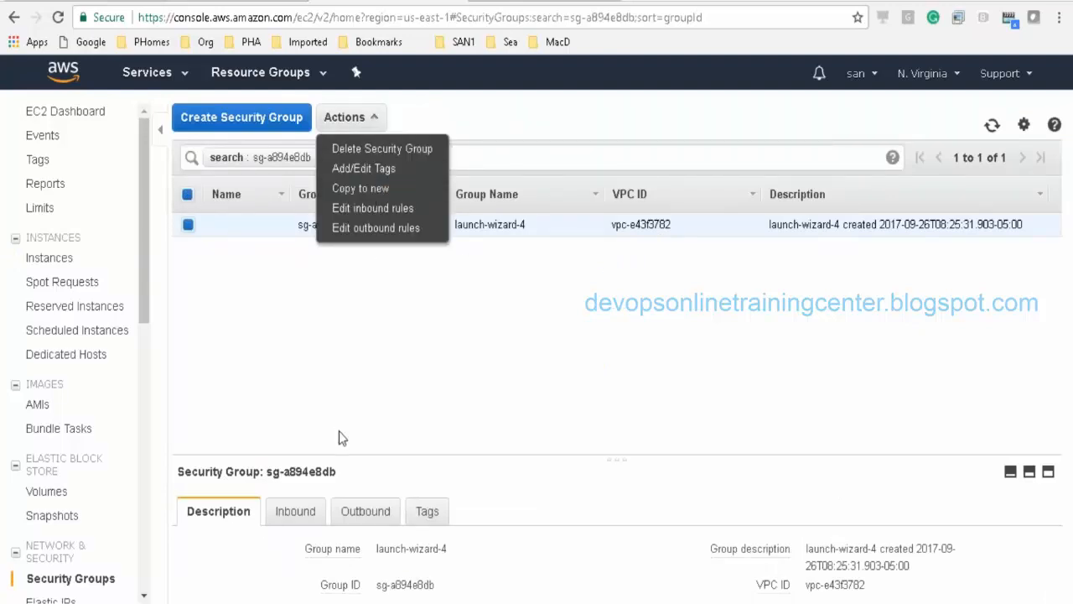
click(298, 518)
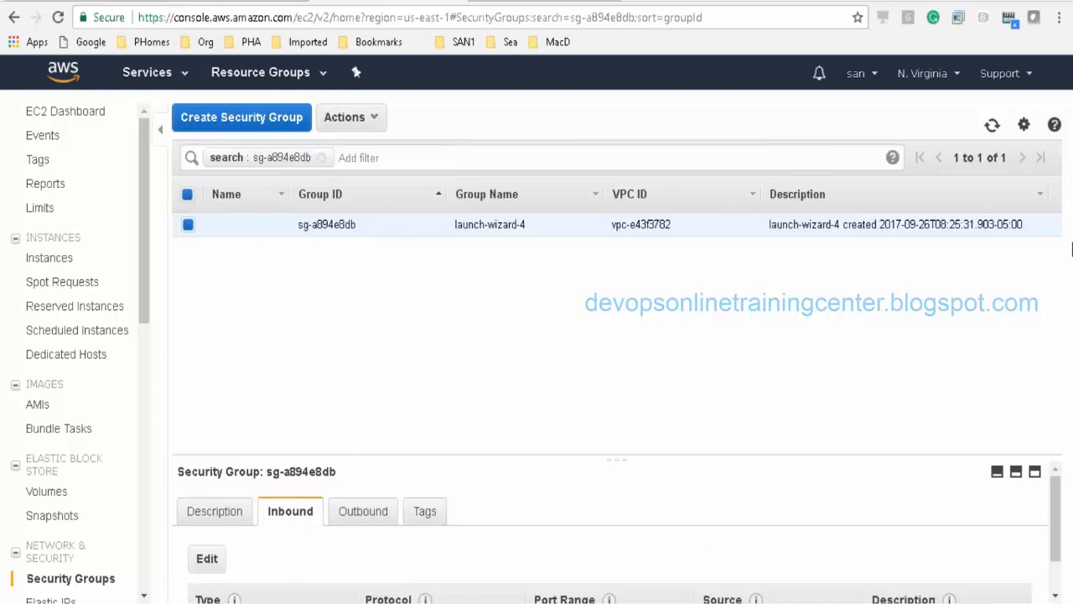
scroll(903, 582, down, 1)
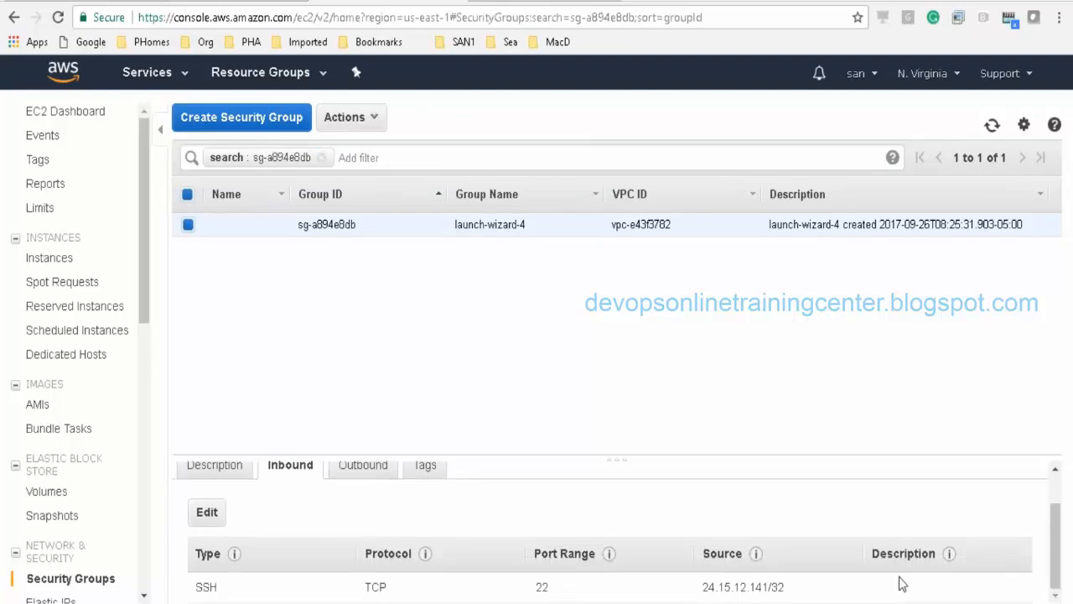
click(367, 476)
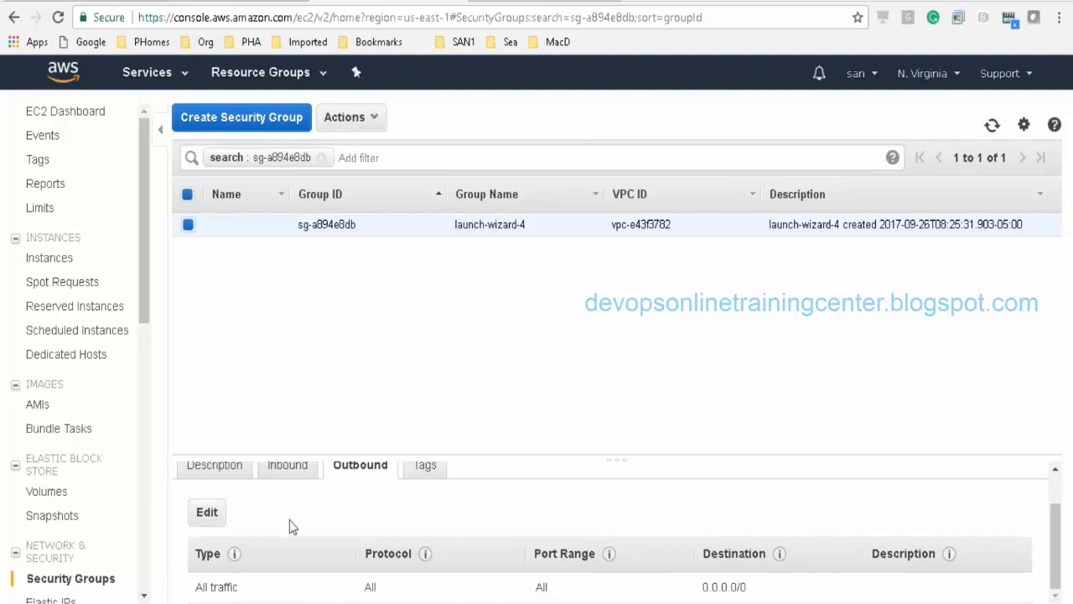
click(293, 472)
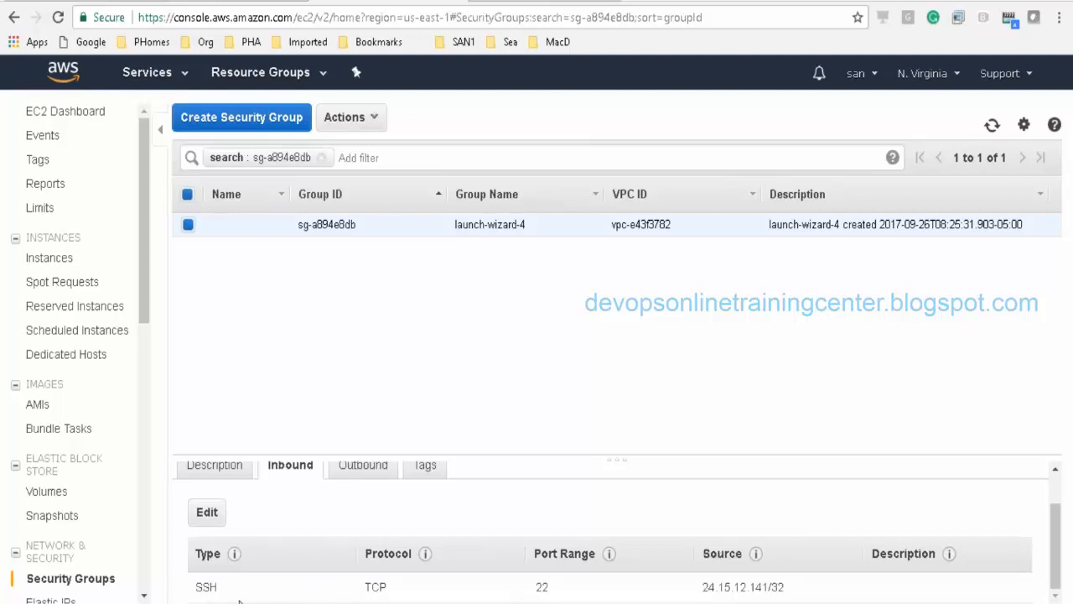
Step: Add an inbound HTTP port 80 rule with source Anywhere to launch-wizard-4
click(206, 511)
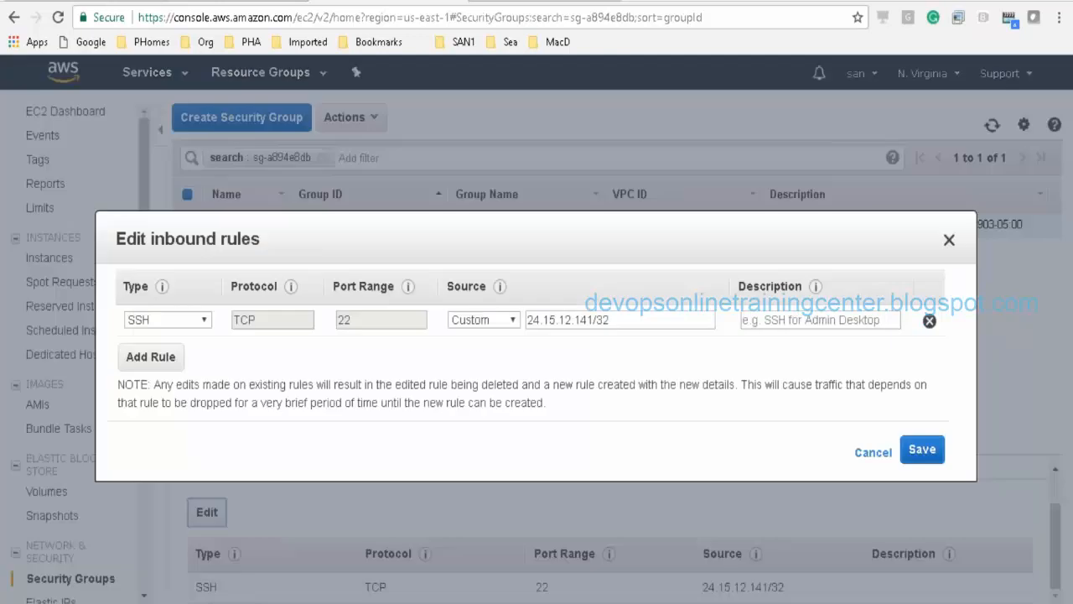
click(172, 358)
click(204, 351)
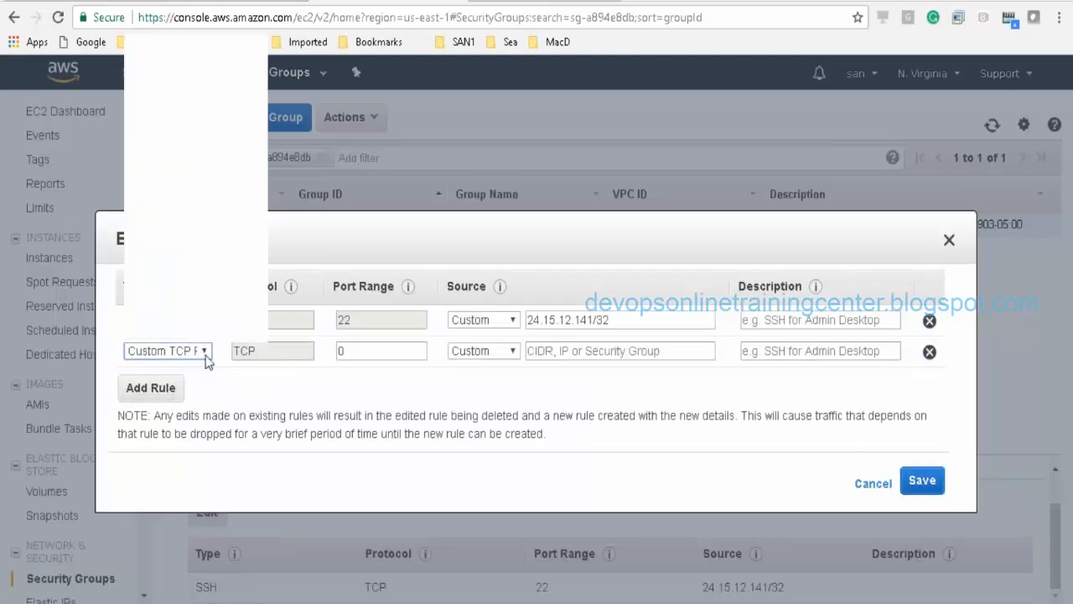
click(193, 255)
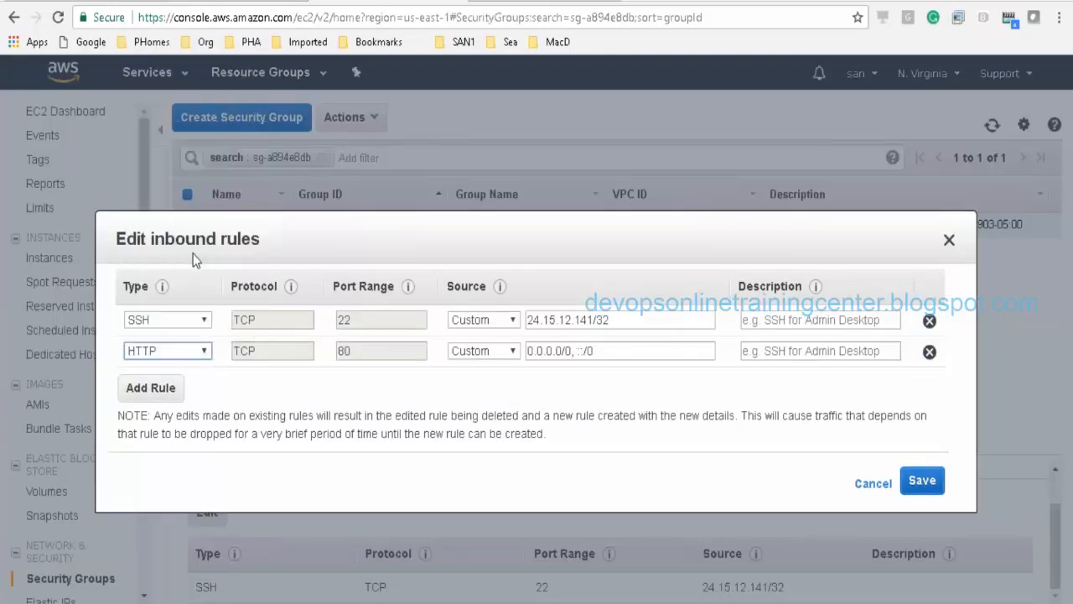
click(503, 351)
click(604, 386)
click(506, 352)
click(489, 379)
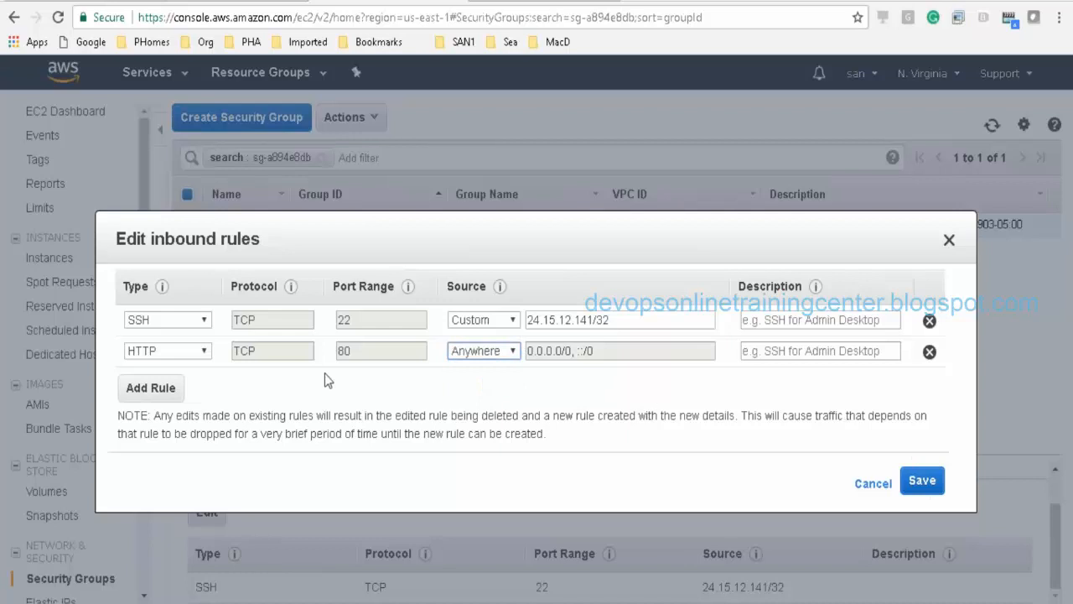
Step: Add an inbound HTTPS port 443 rule from Anywhere and save the inbound rules
click(151, 388)
click(202, 382)
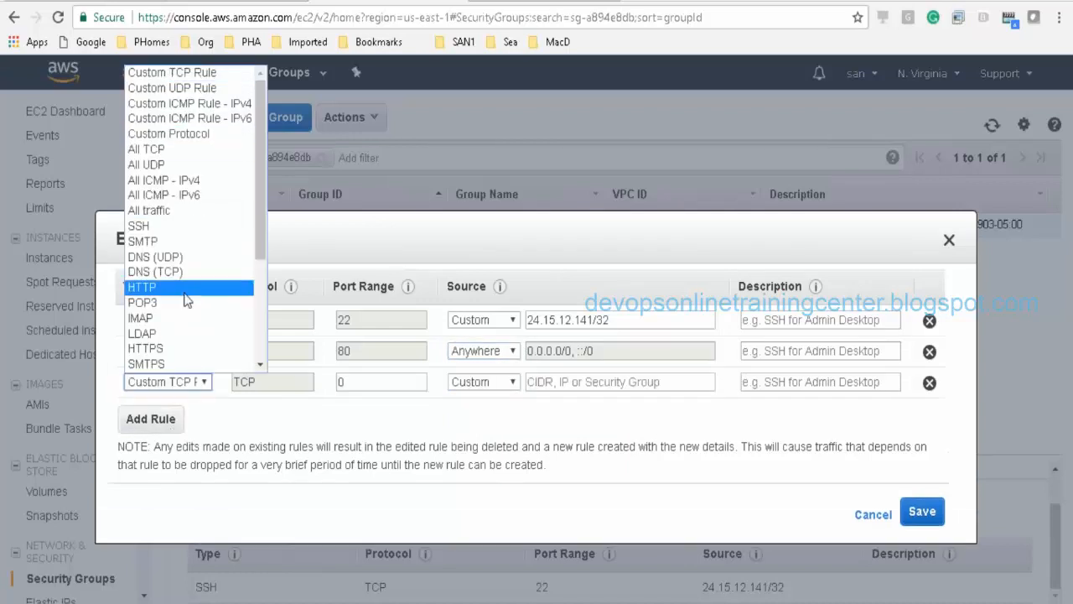
click(160, 348)
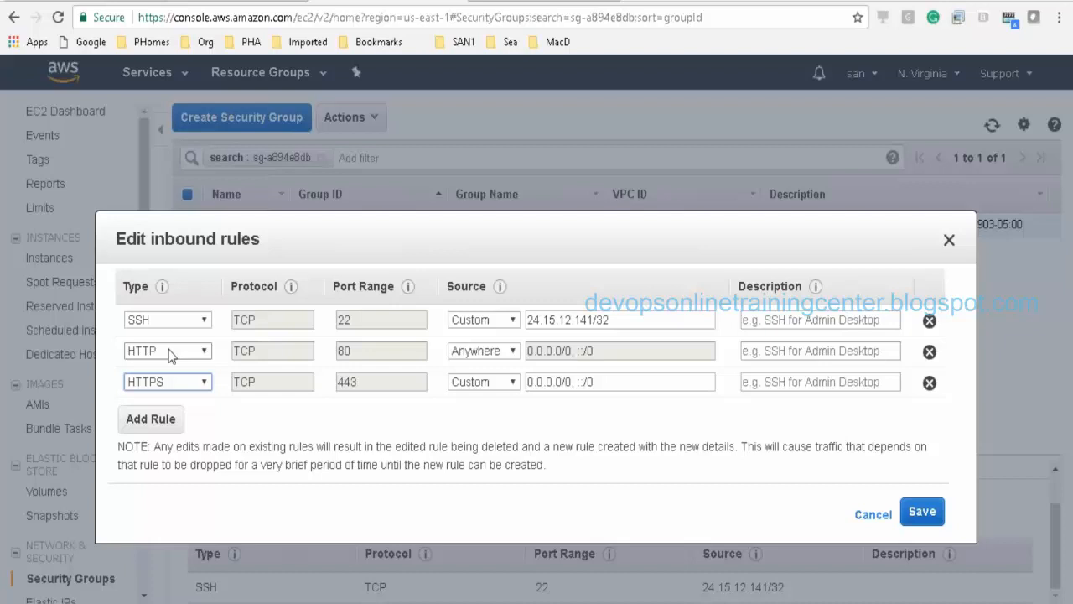
double_click(349, 359)
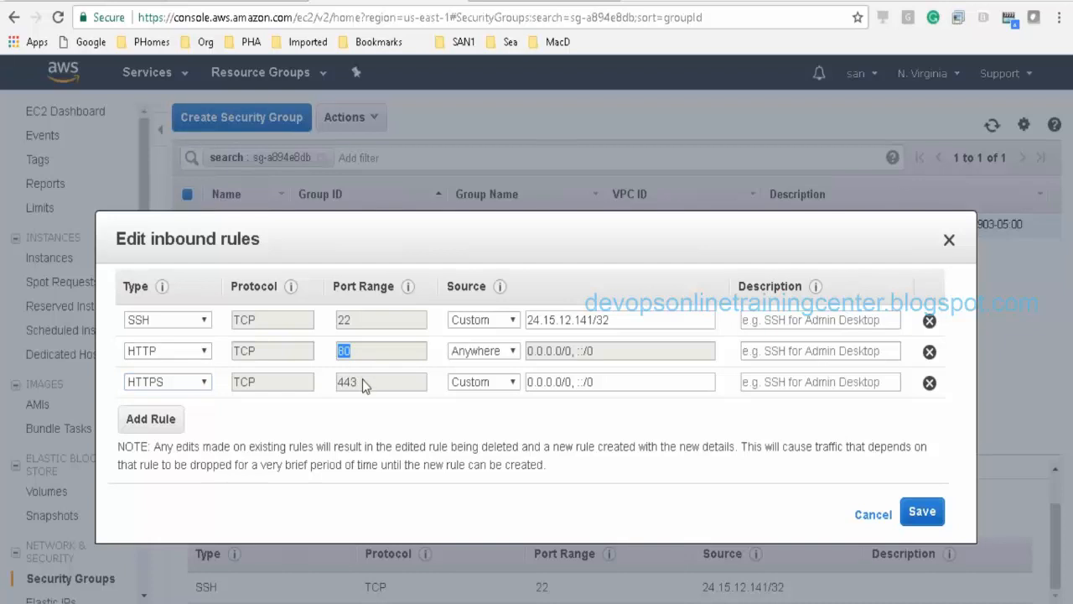
drag(362, 381, 337, 383)
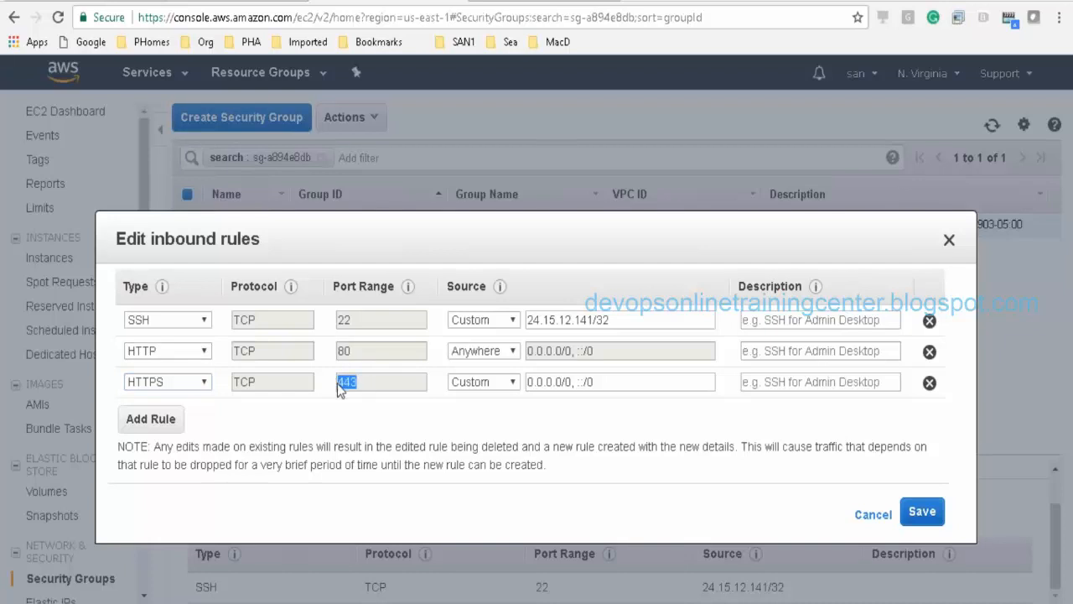
click(513, 383)
click(492, 423)
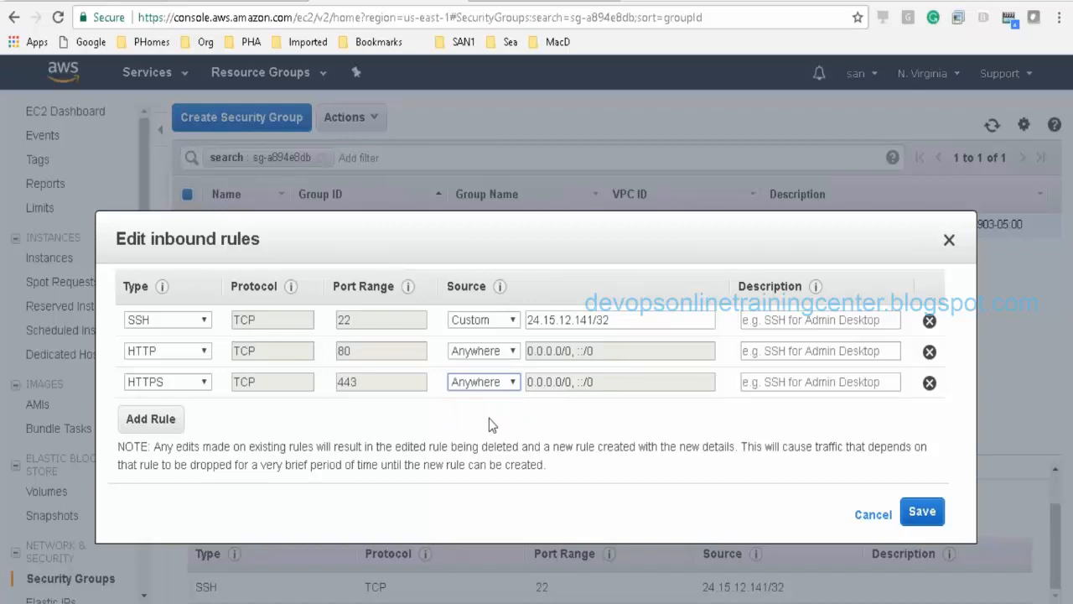
click(922, 511)
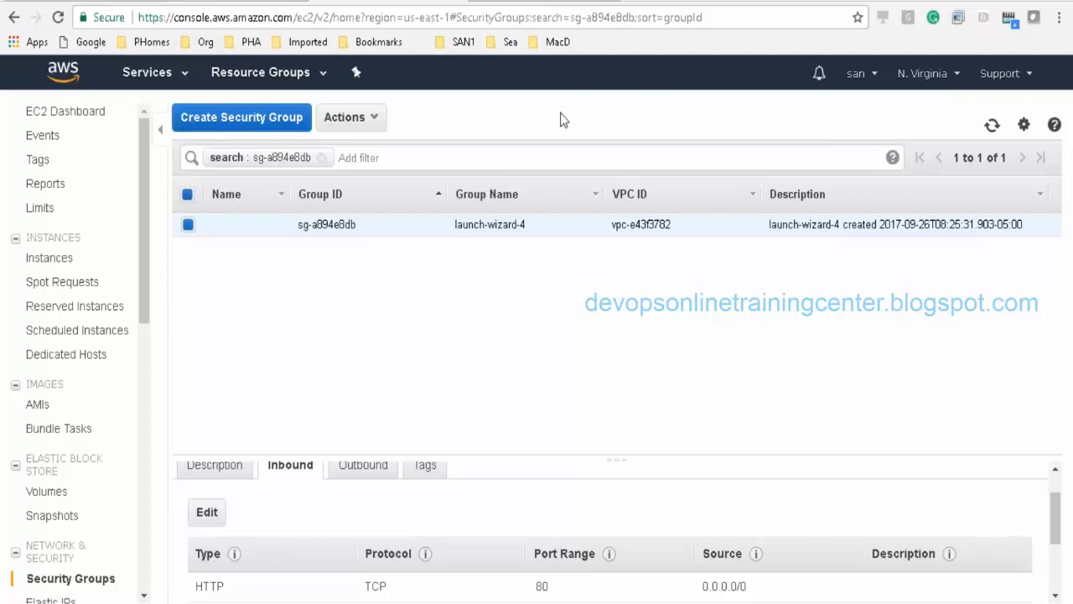
Step: Load 34.236.4.106 in a new tab to confirm Hello world, then return to the EC2 tab
key(ctrl+t)
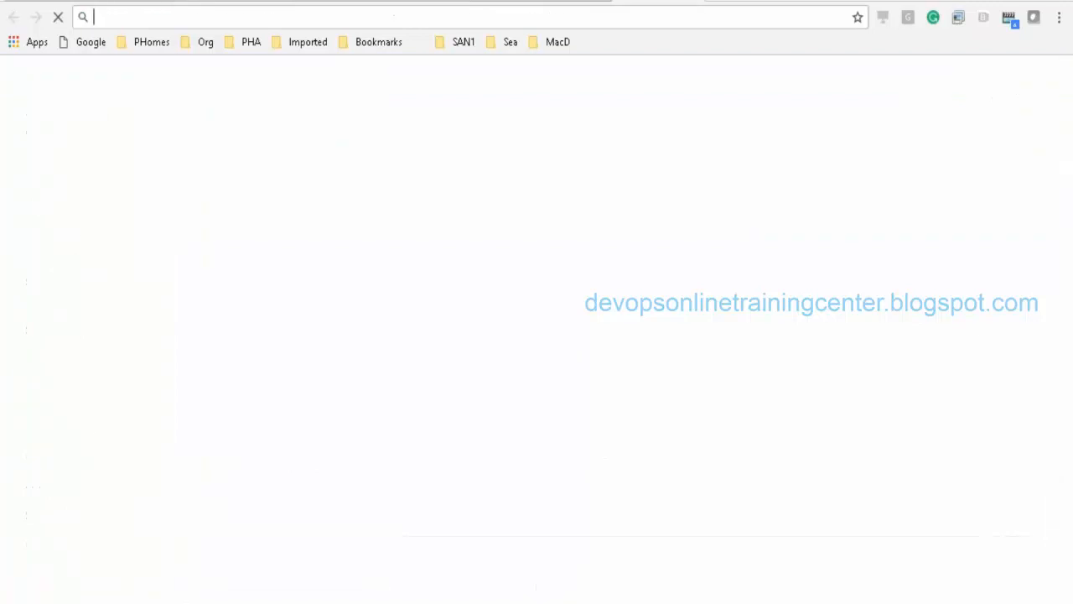
key(ctrl+v)
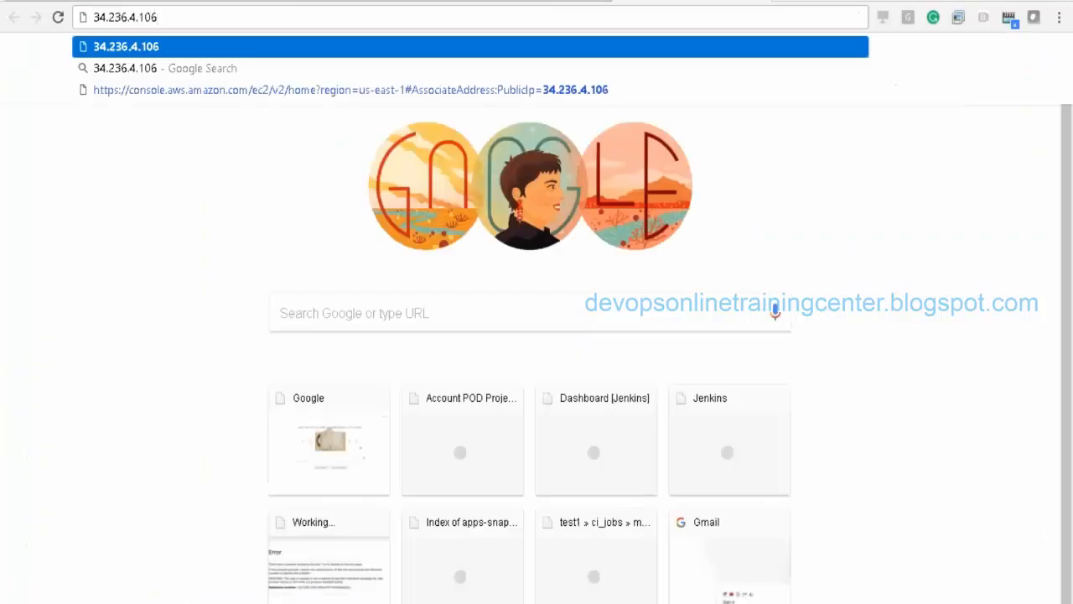
key(Return)
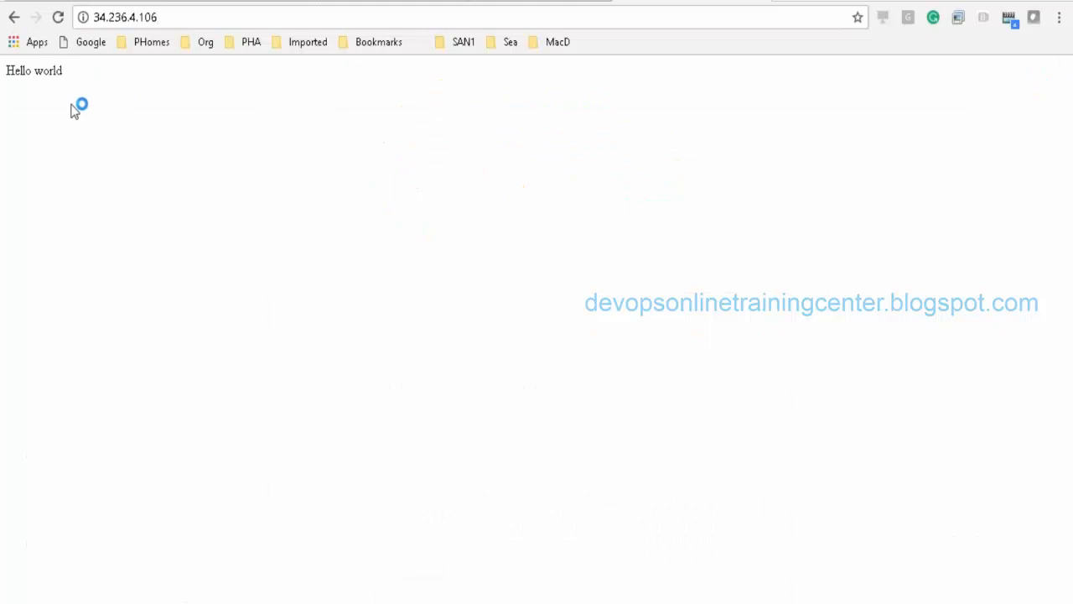
click(200, 20)
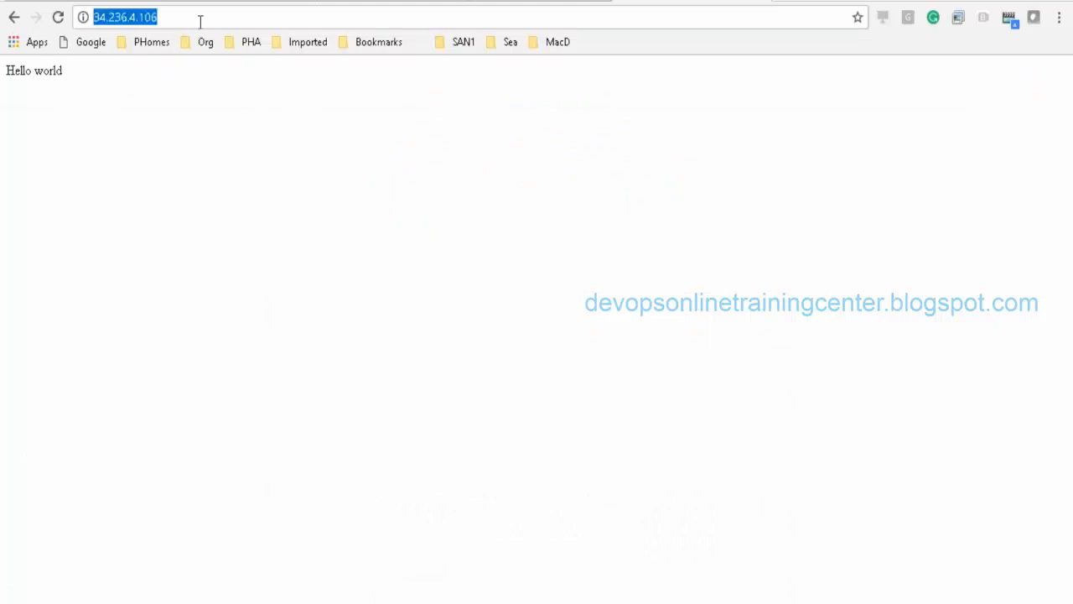
click(601, 3)
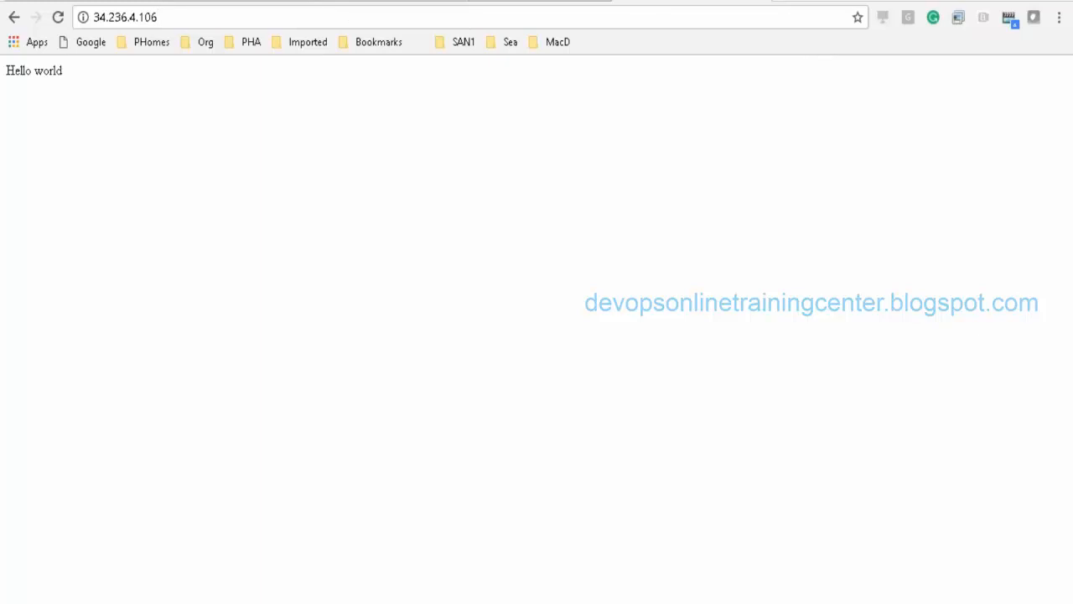
click(349, 17)
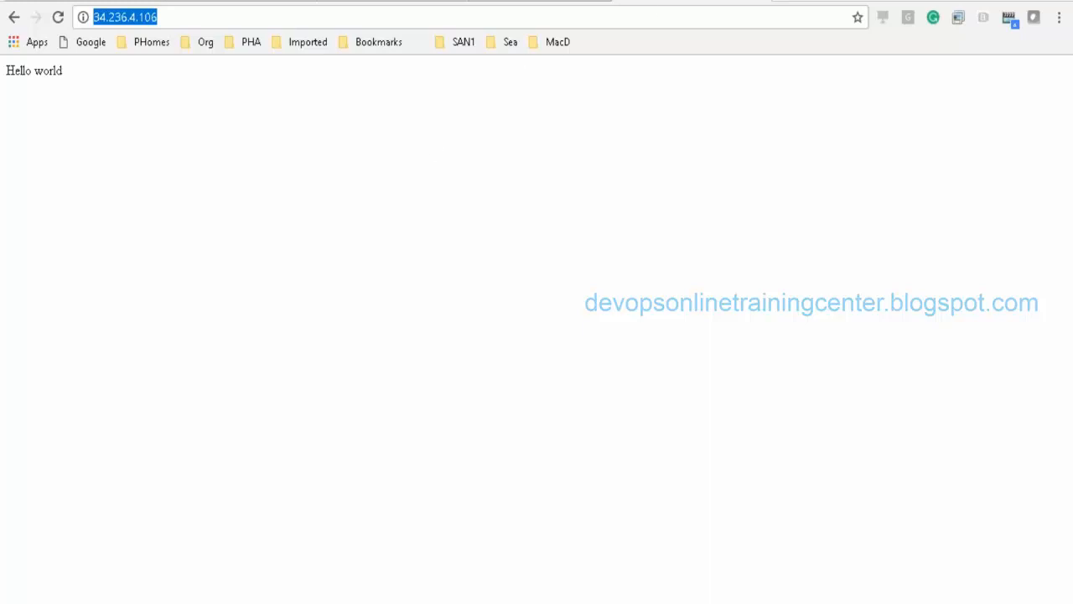
click(757, 3)
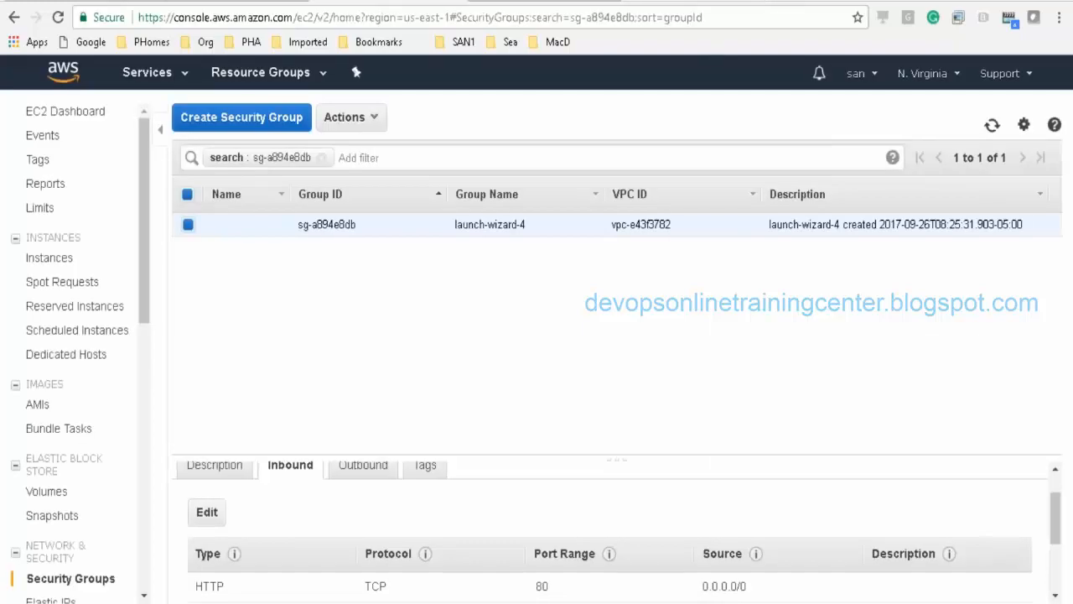
Step: Add an 'S3' line below 34.236.4.106 in the Cloud Demo notes, then return to EC2
mouse_move(227, 599)
click(280, 581)
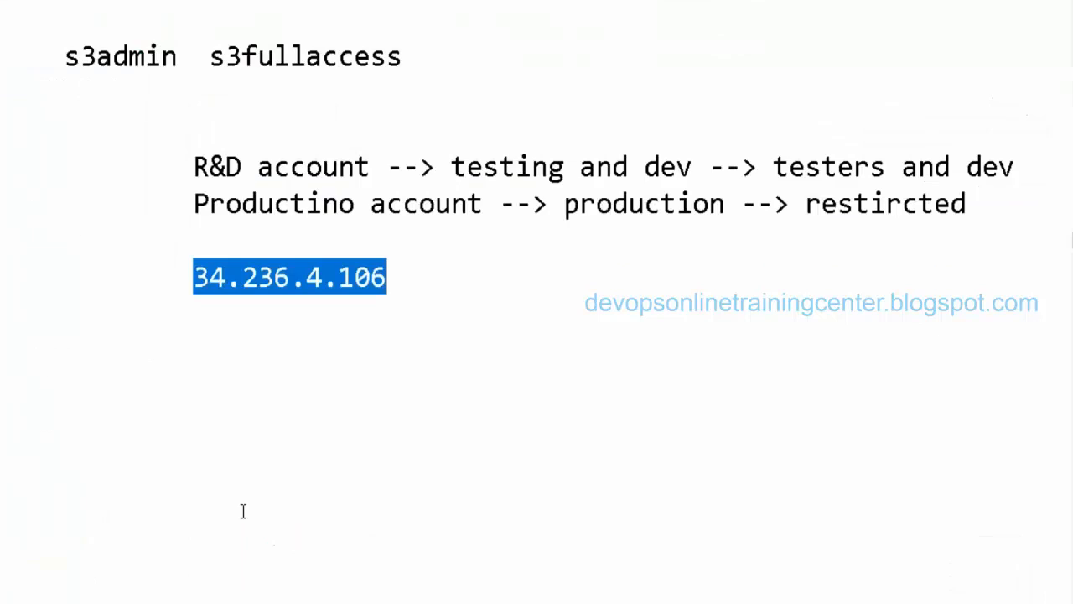
click(360, 313)
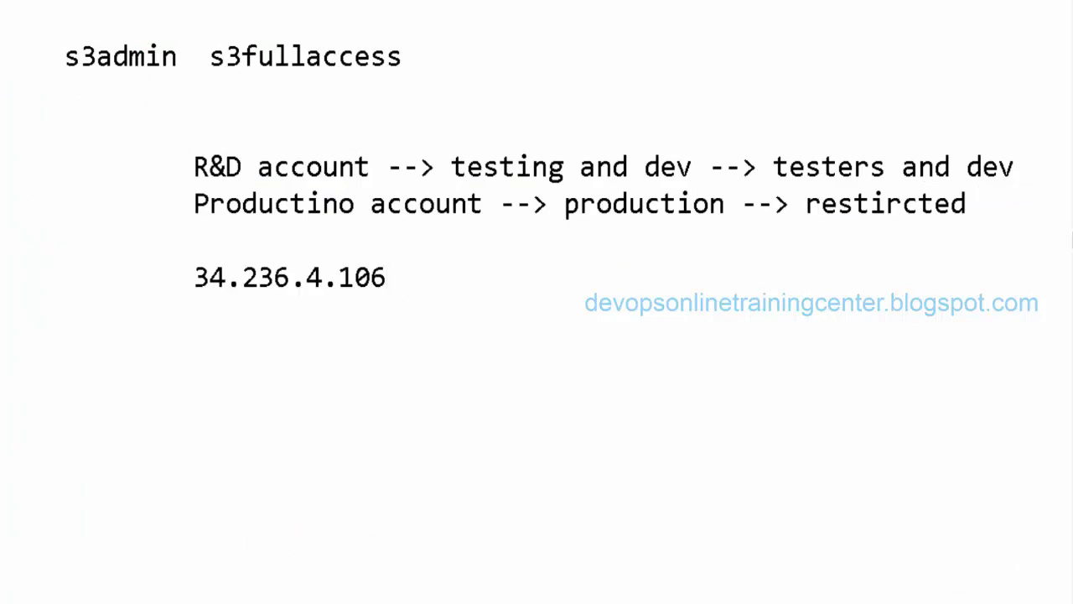
key(Return)
key(Return)
text(S3)
key(Return)
key(alt+Tab)
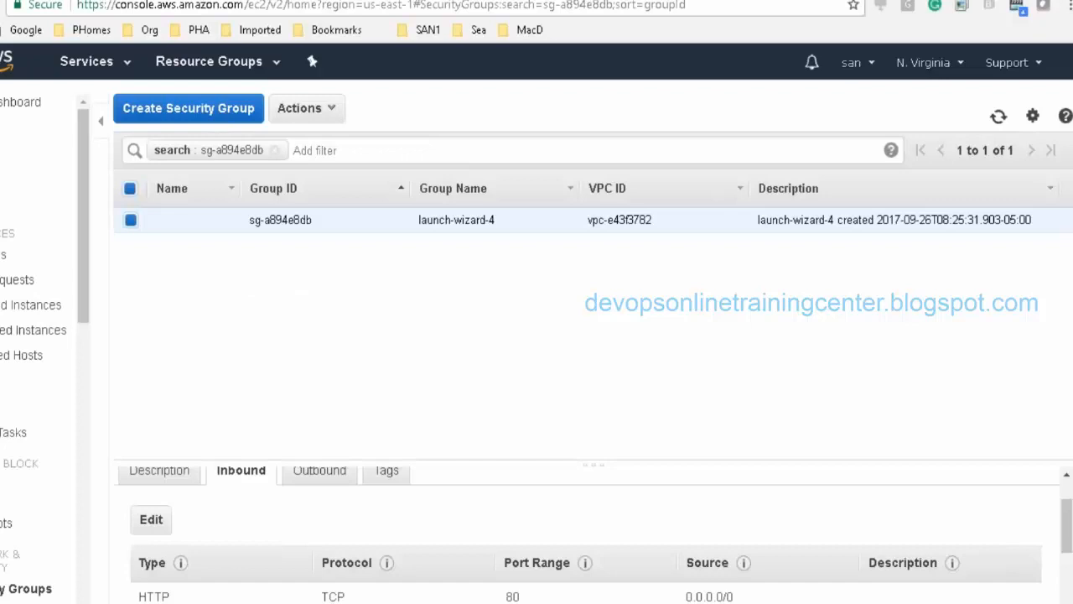
key(alt+Tab)
key(alt+Tab)
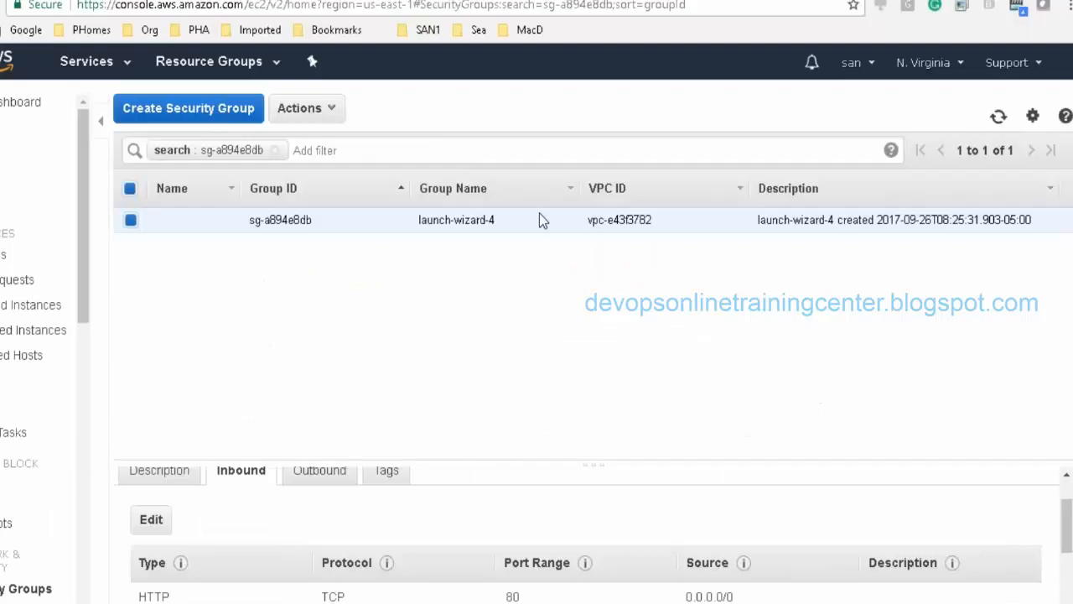